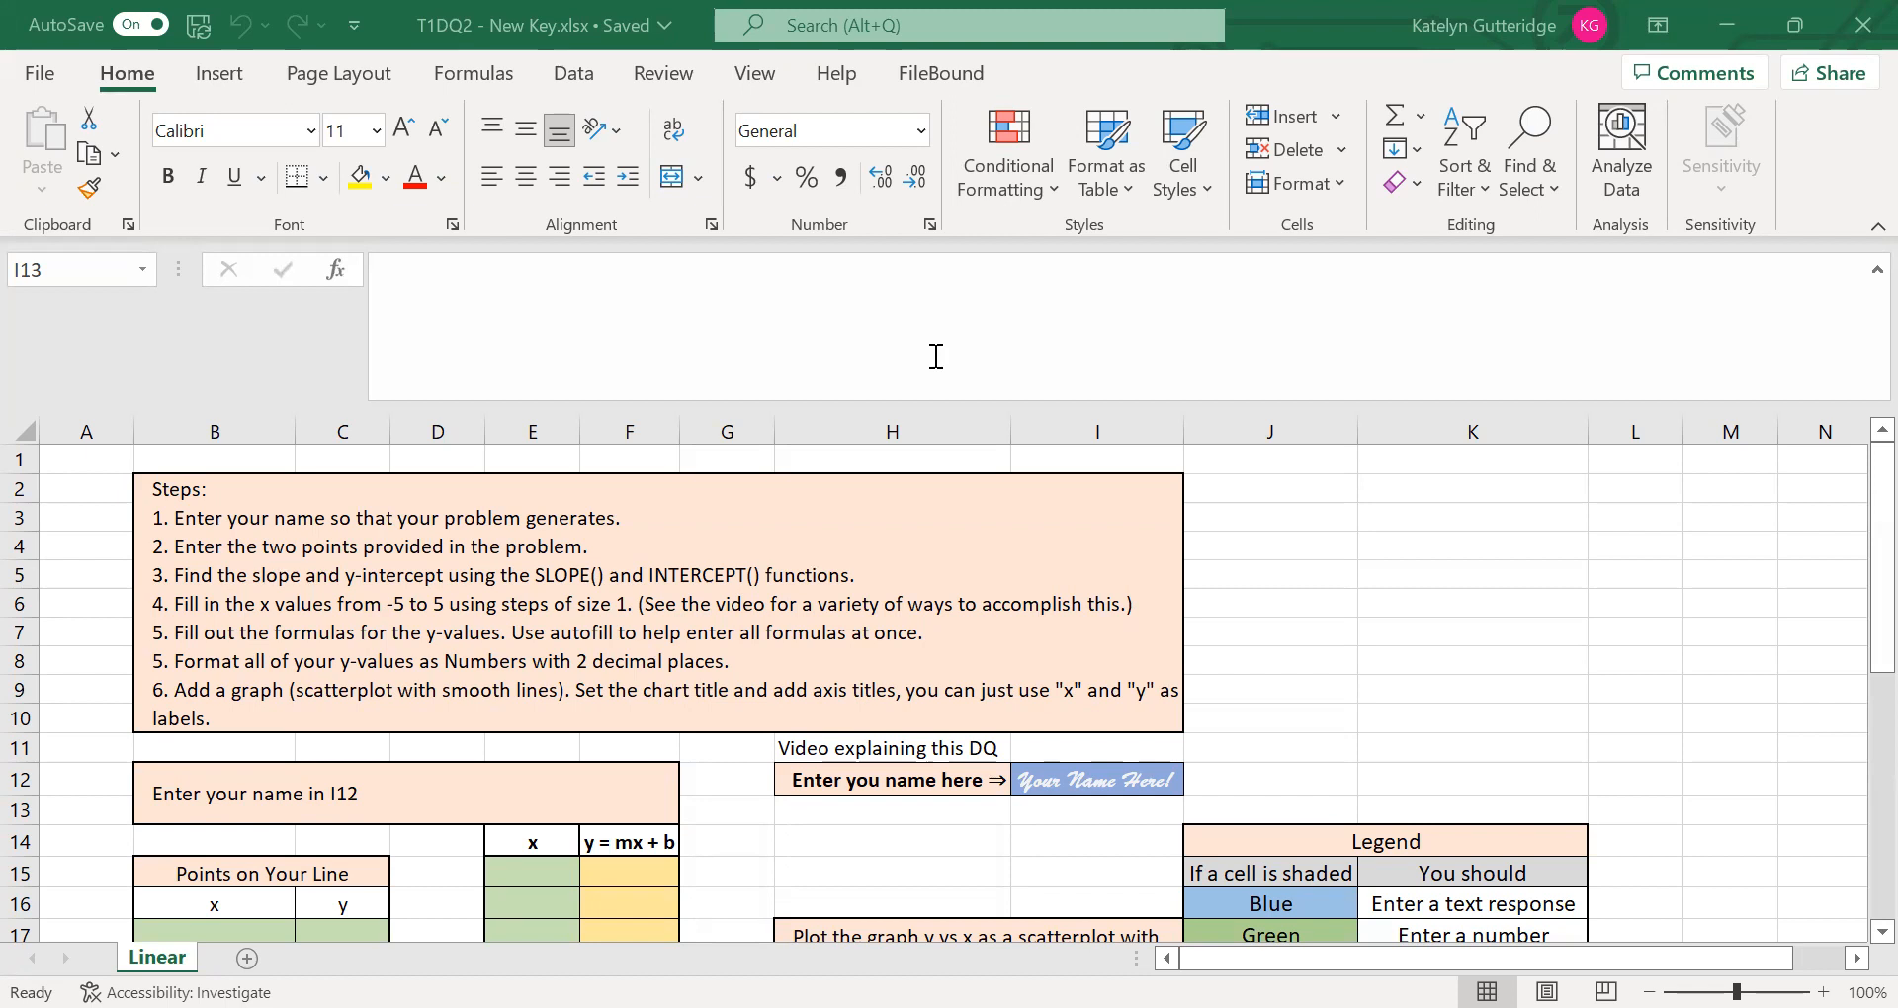
- Enter the student's name in cell I12 so that the problem text generates
click(1075, 781)
text(Thu)
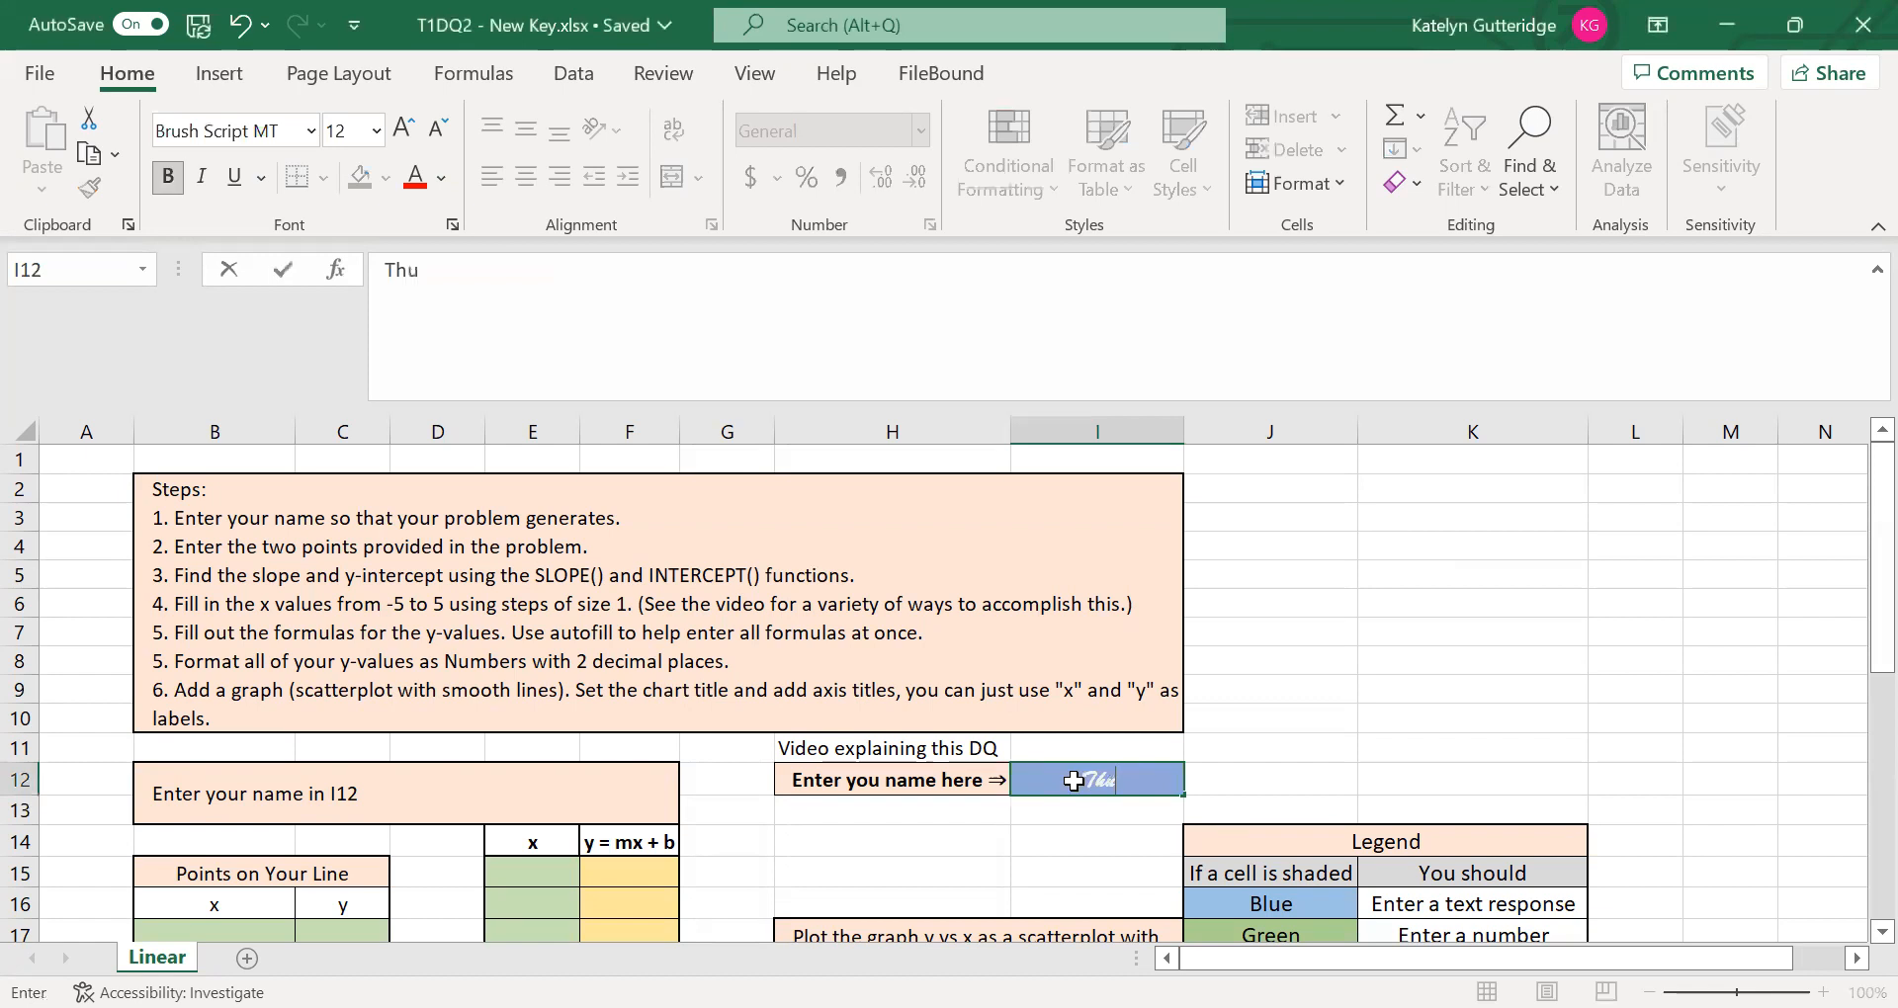
key(Return)
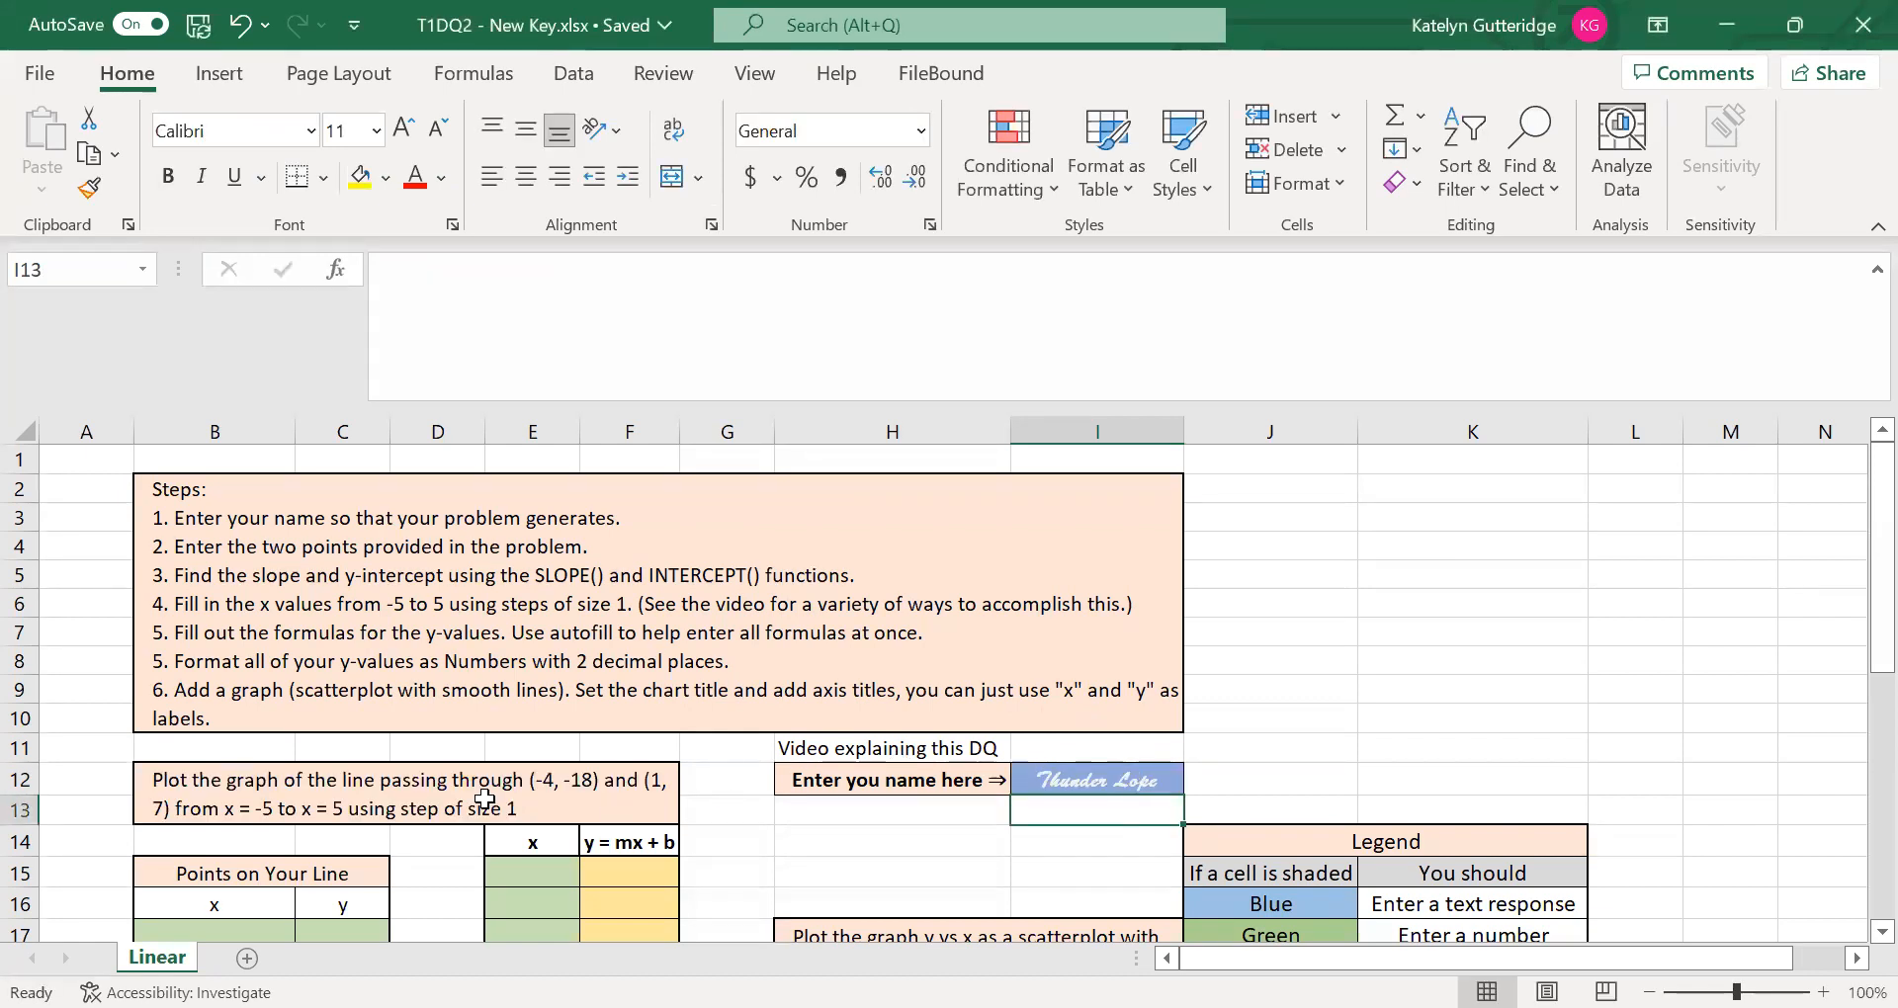
- Enter the problem's first point in the Points on Your Line table, with x as -4 and y as -18
click(483, 796)
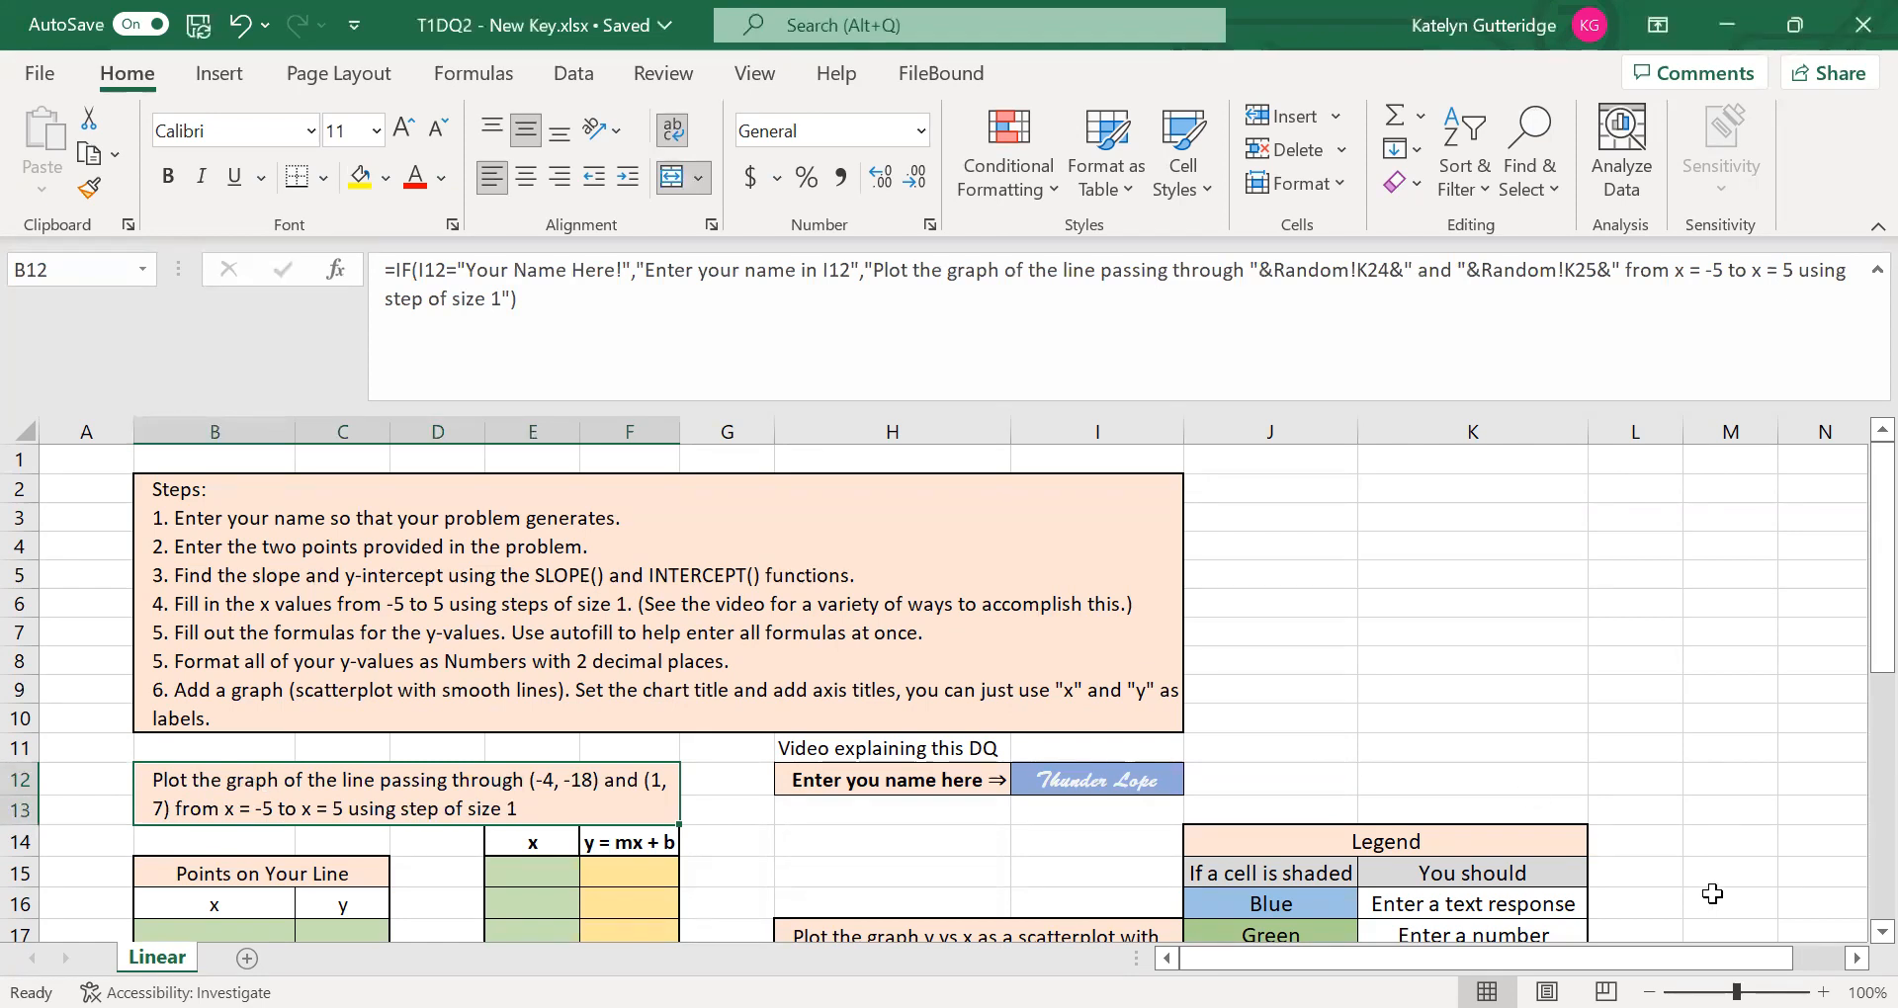
click(1824, 991)
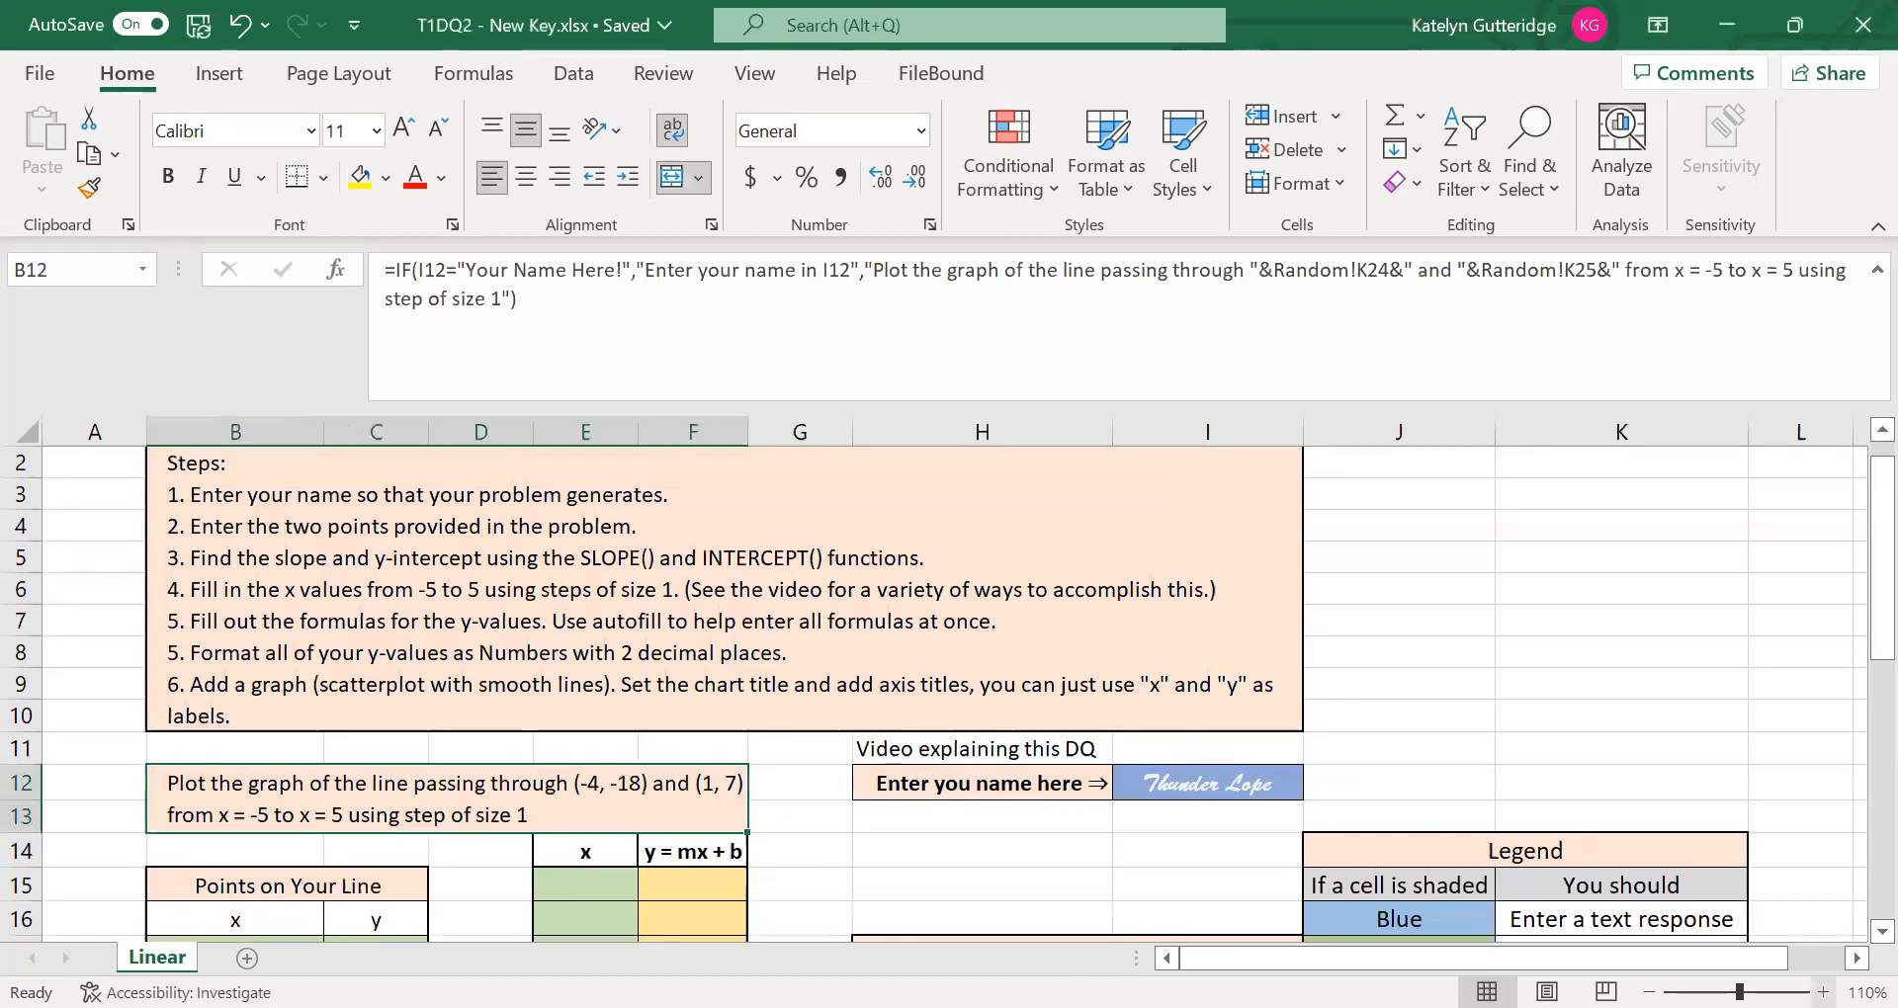
click(1824, 992)
click(1824, 991)
scroll(649, 779, down, 2)
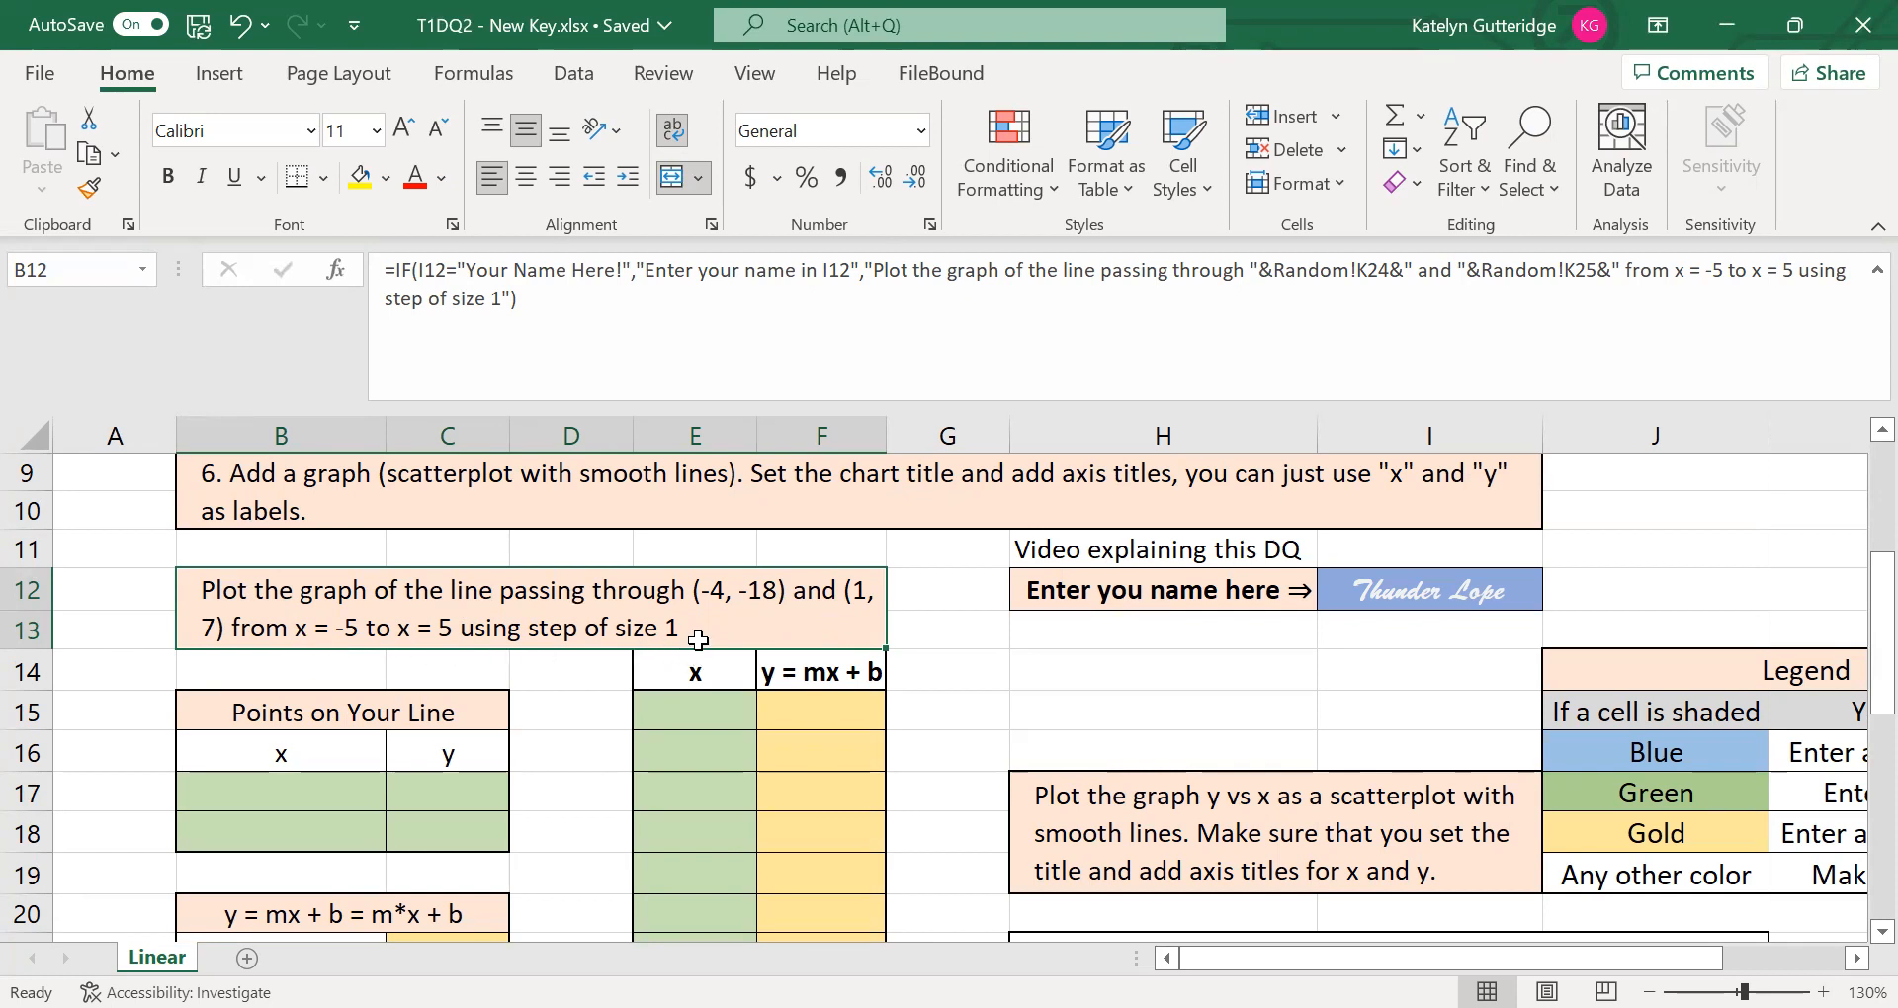
click(249, 799)
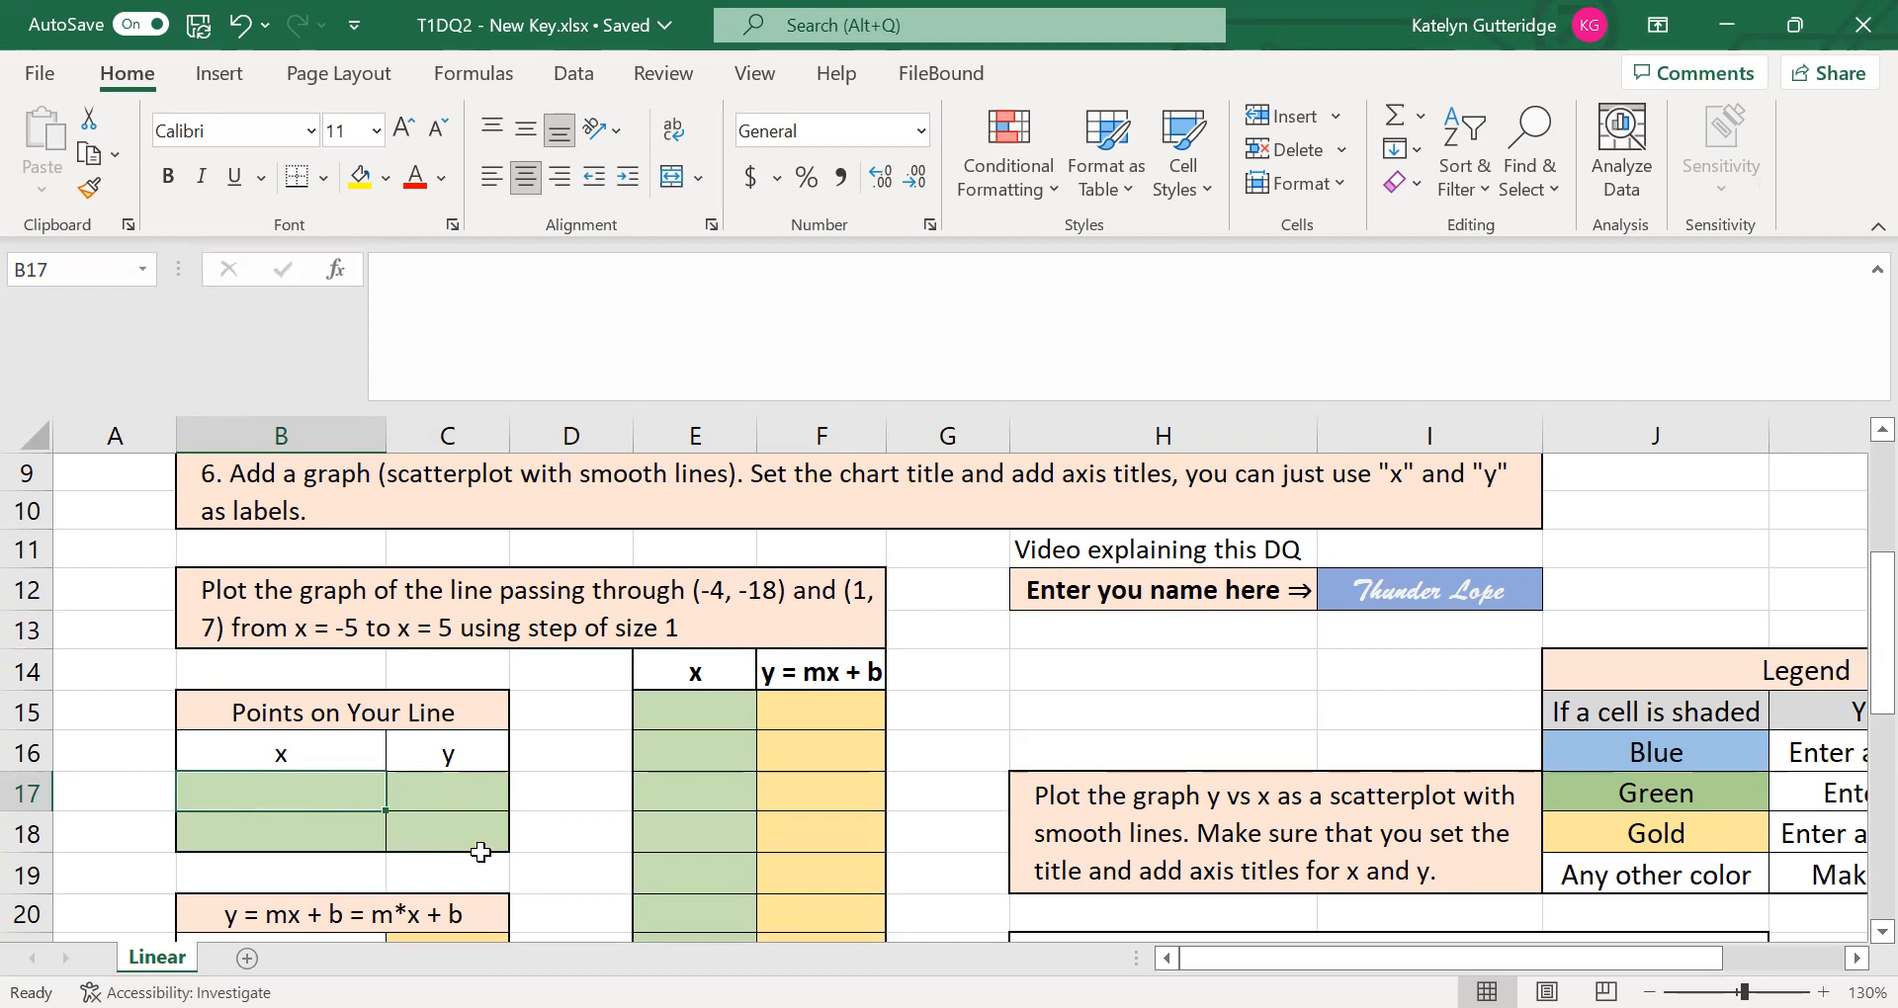
text(-4)
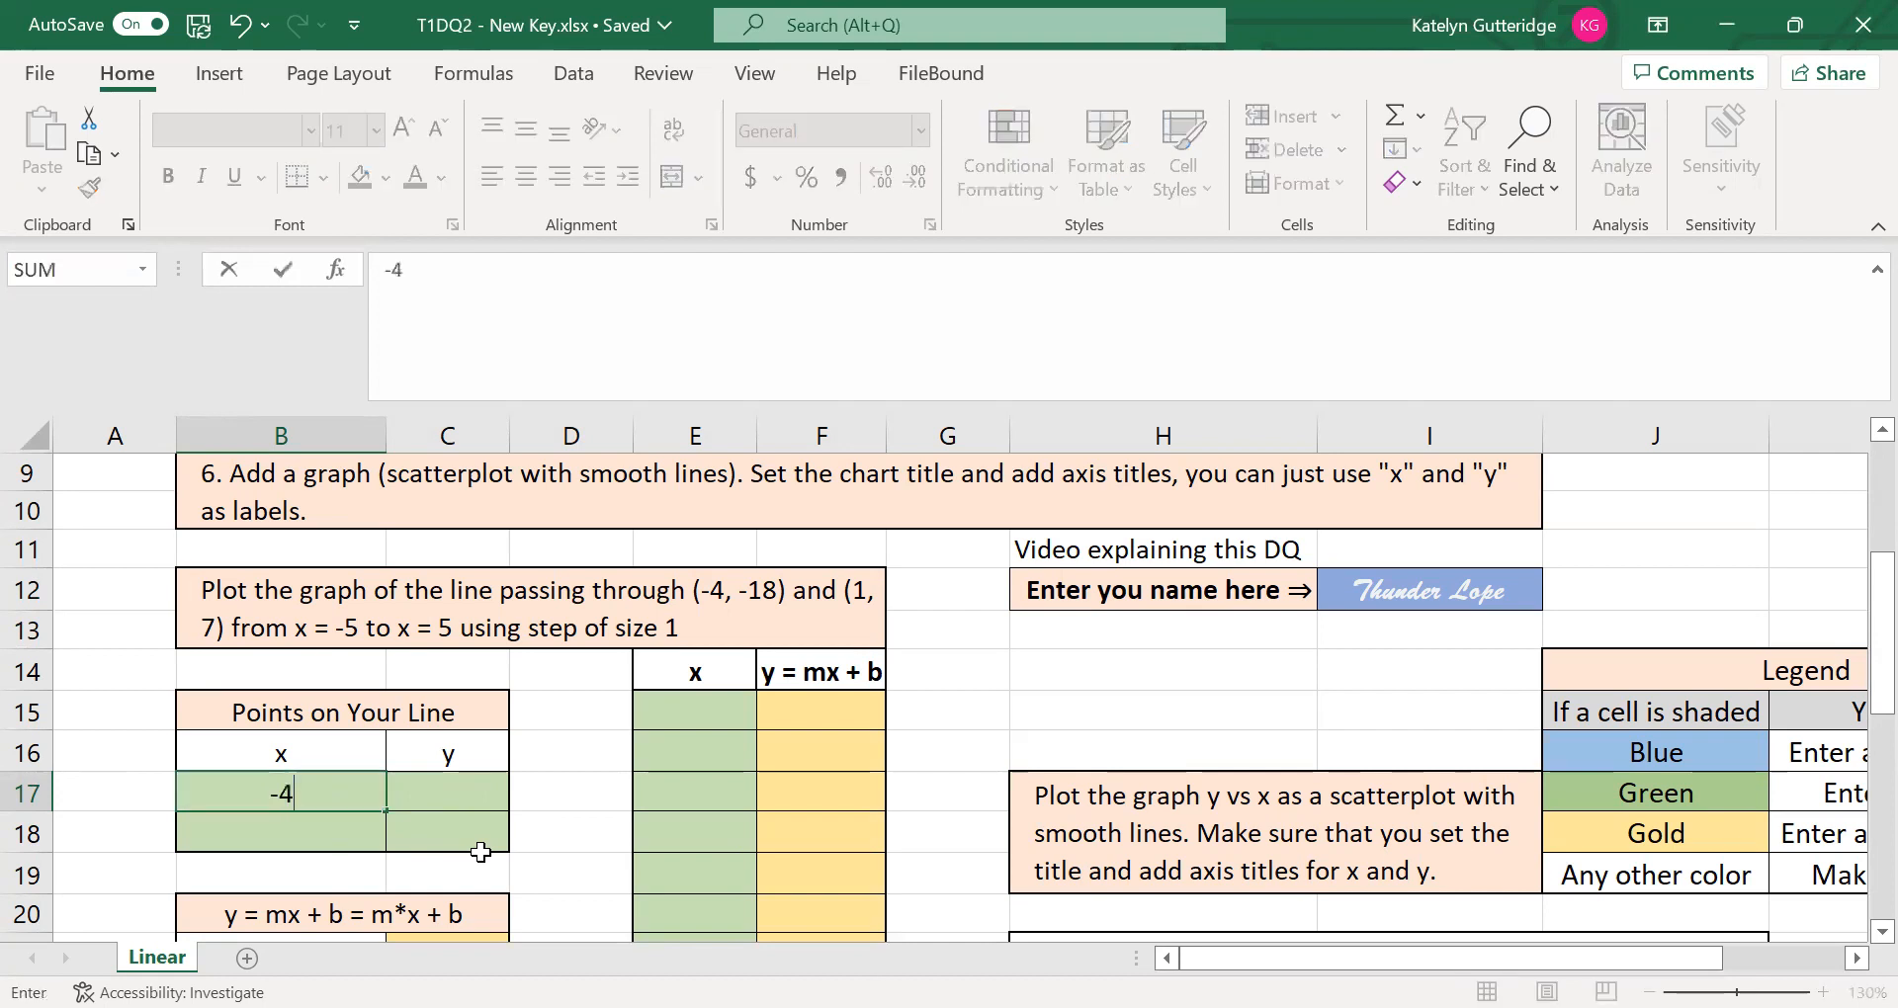
key(Tab)
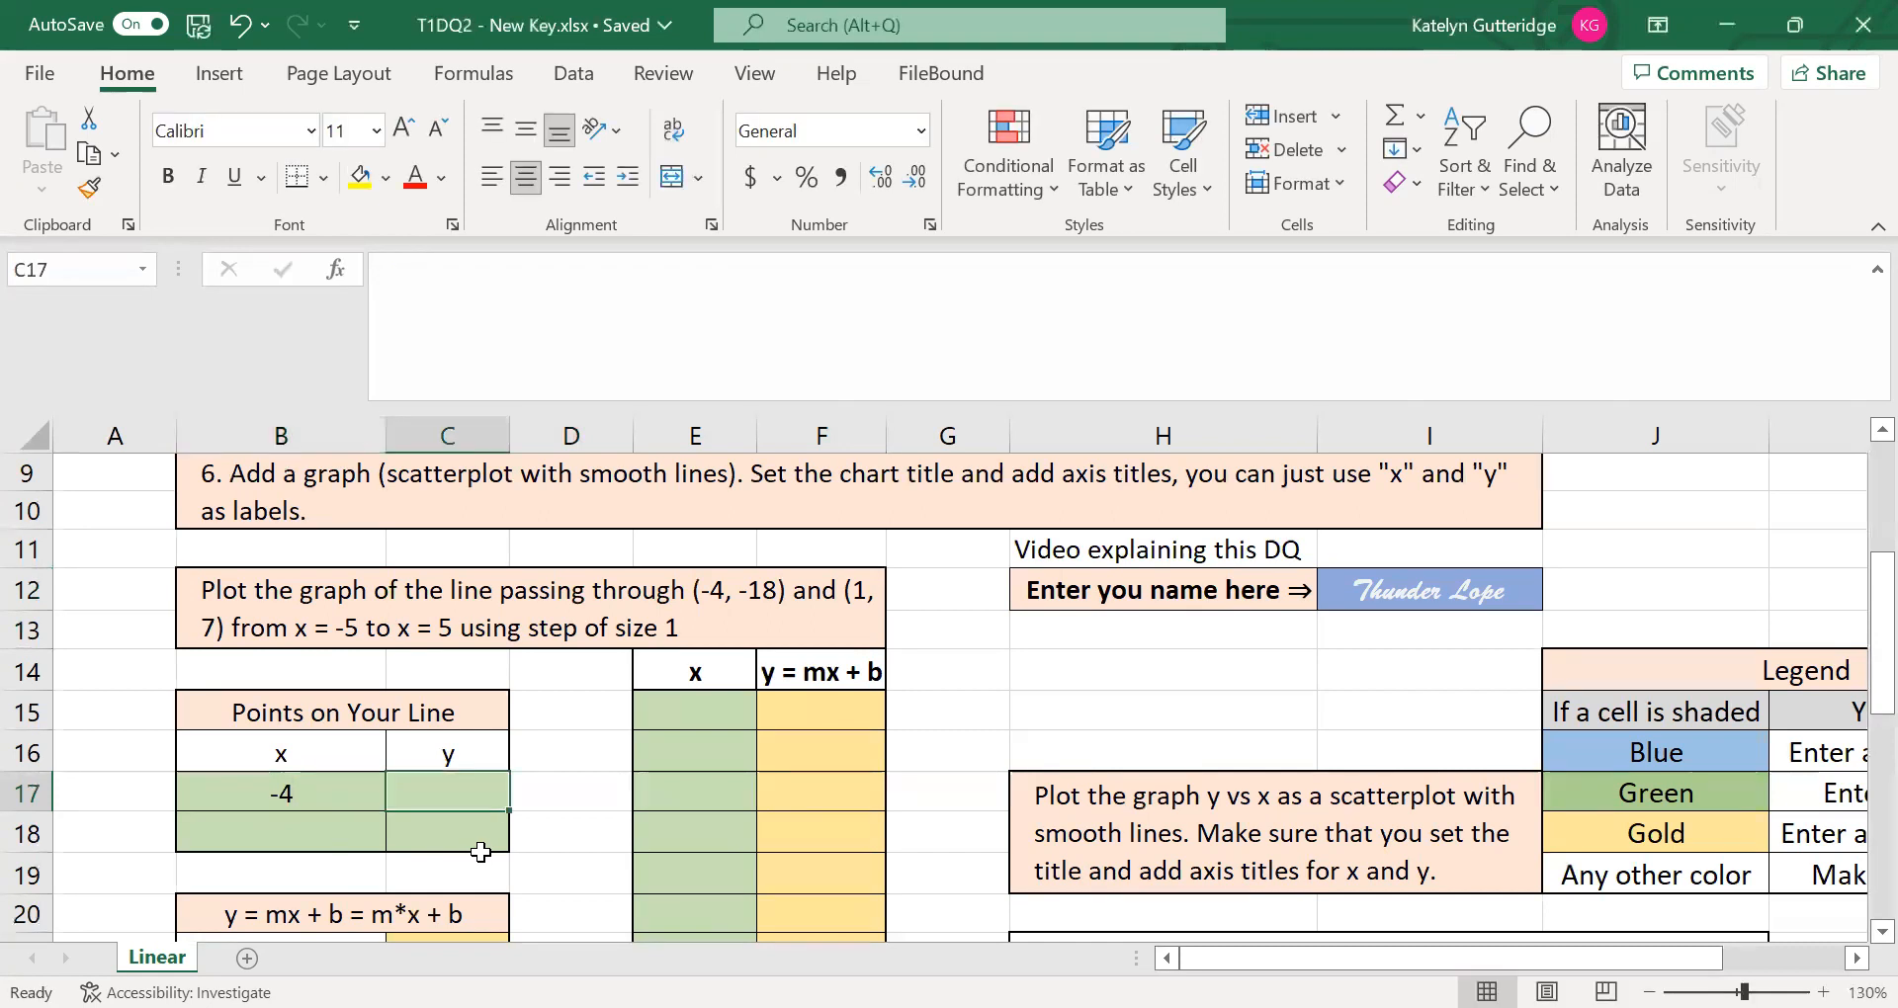
text(-)
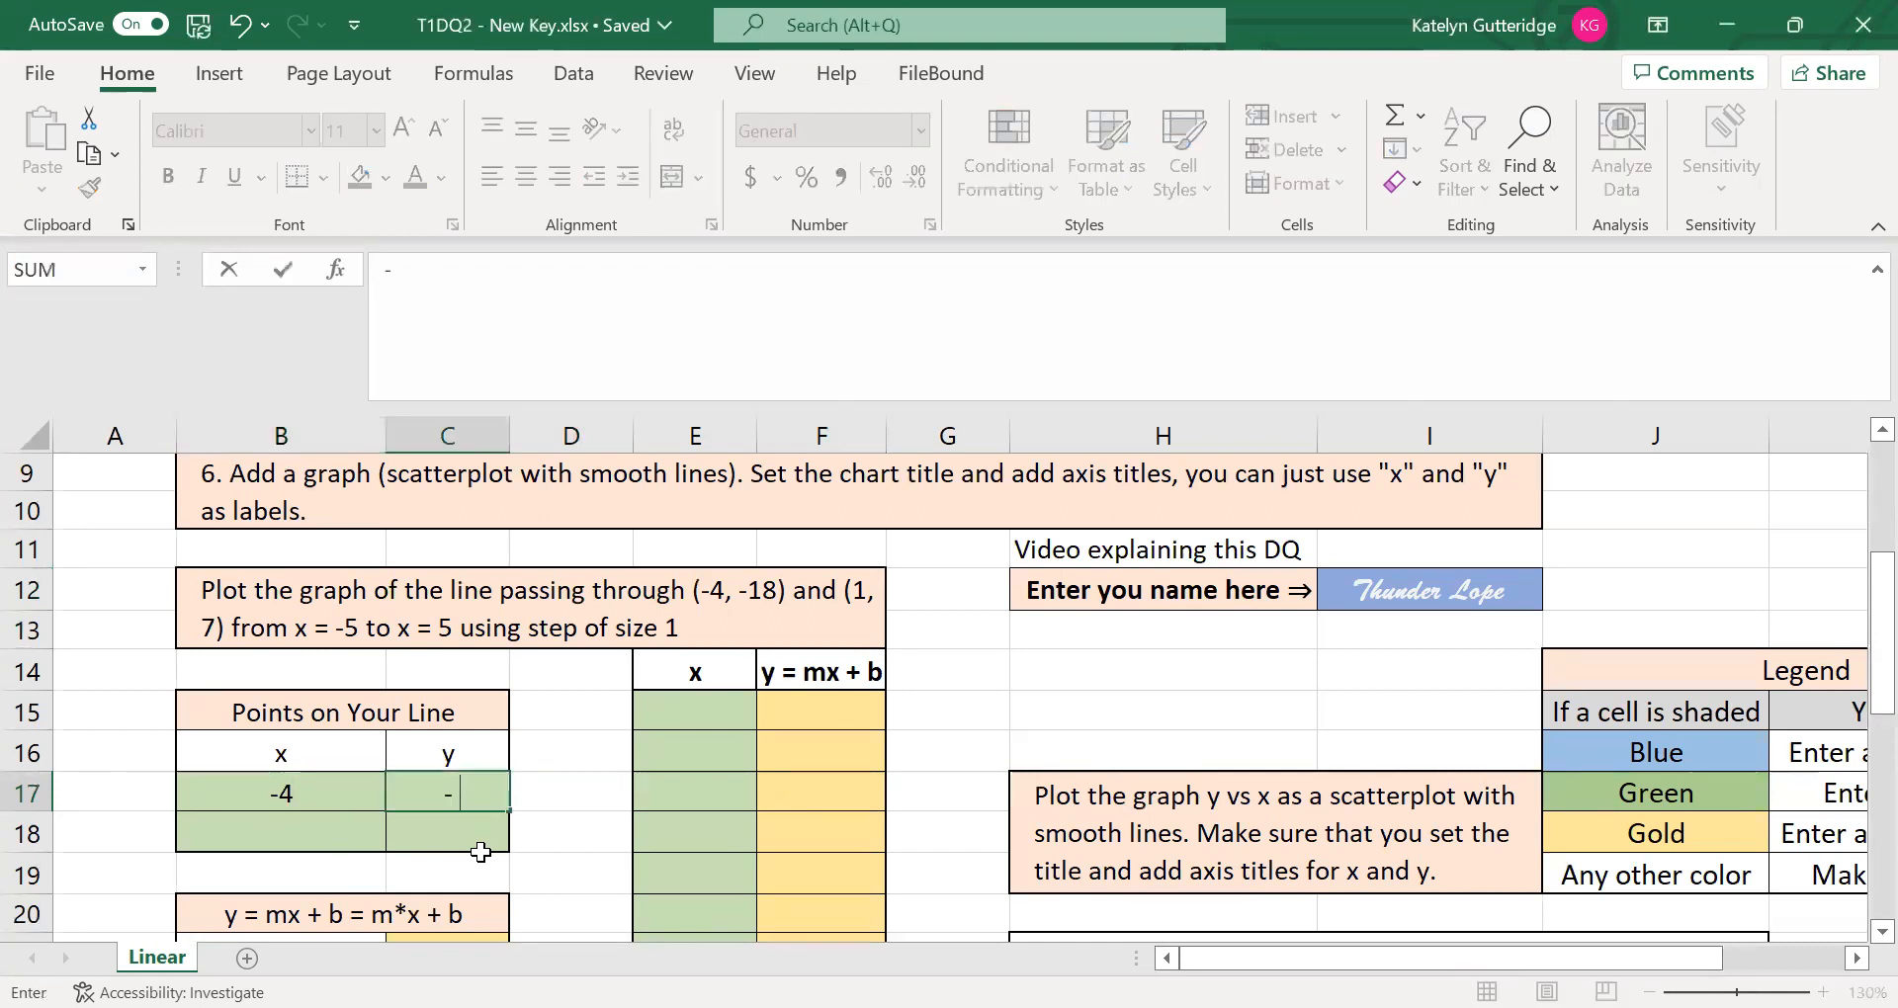
text(18)
key(Return)
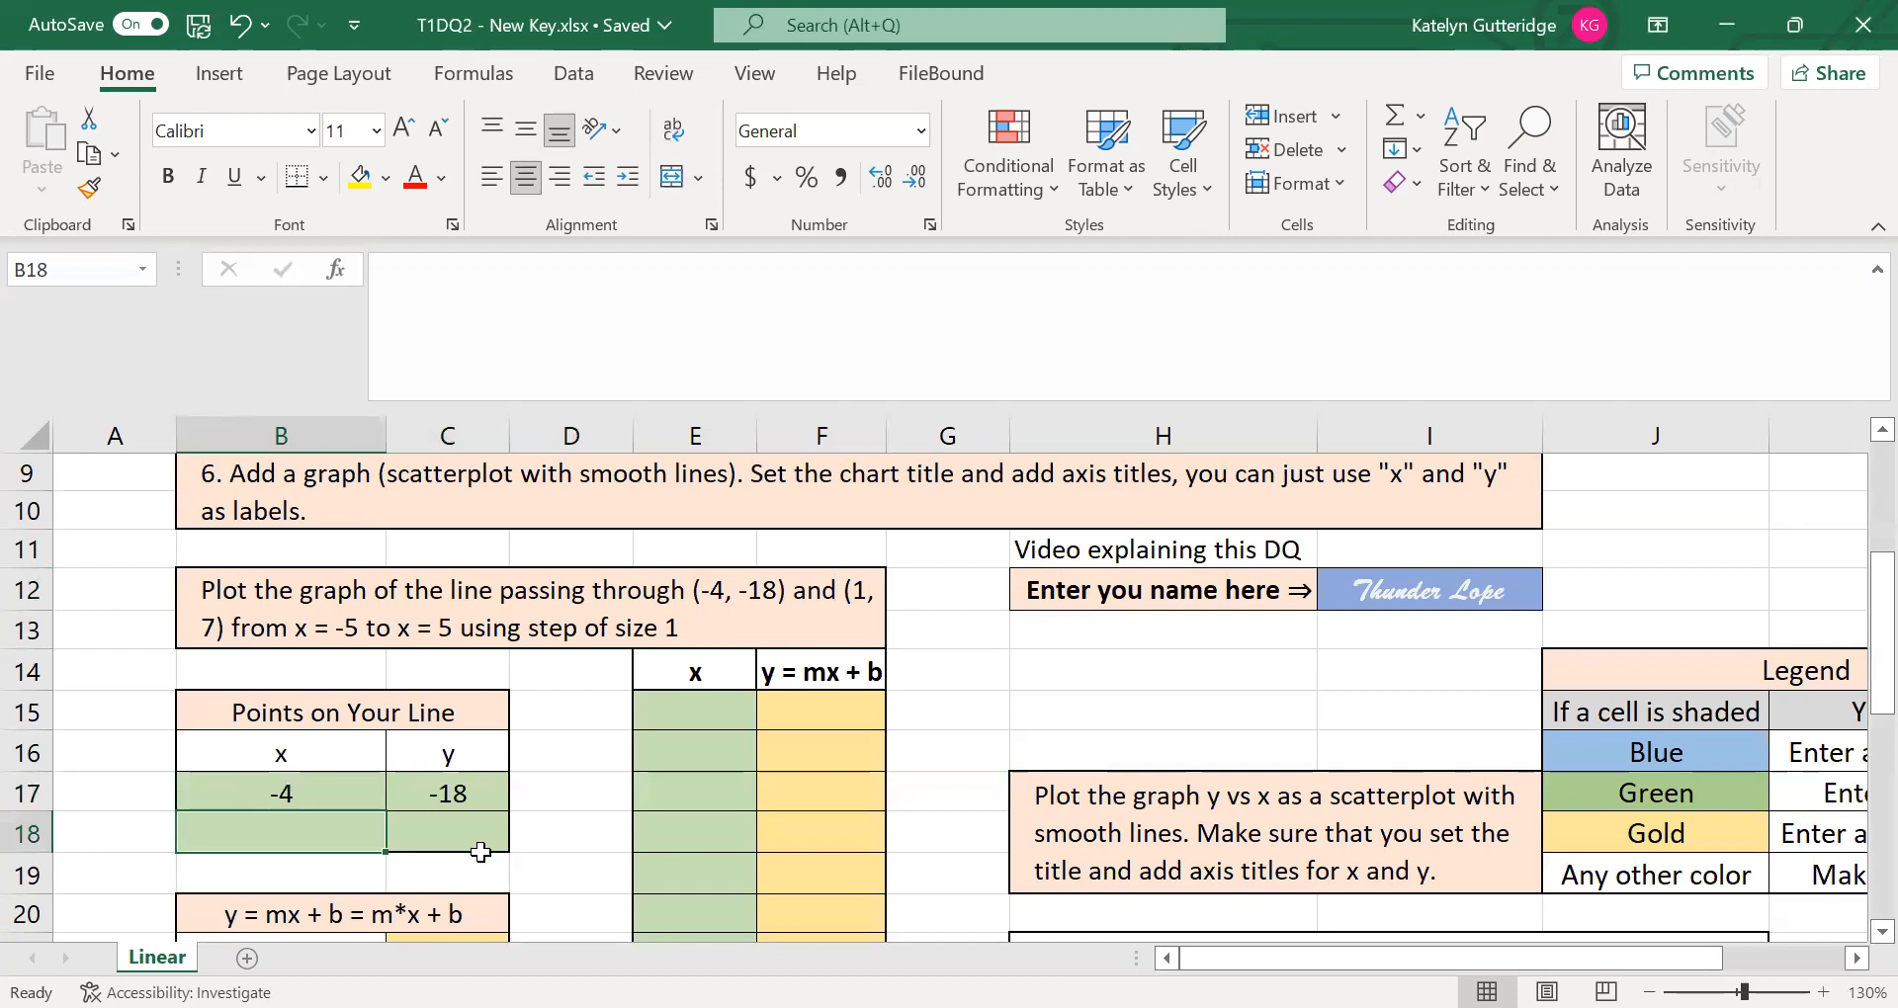
- Enter the second point in row 18 of the points table, with x as 1 and y as 7
text(1)
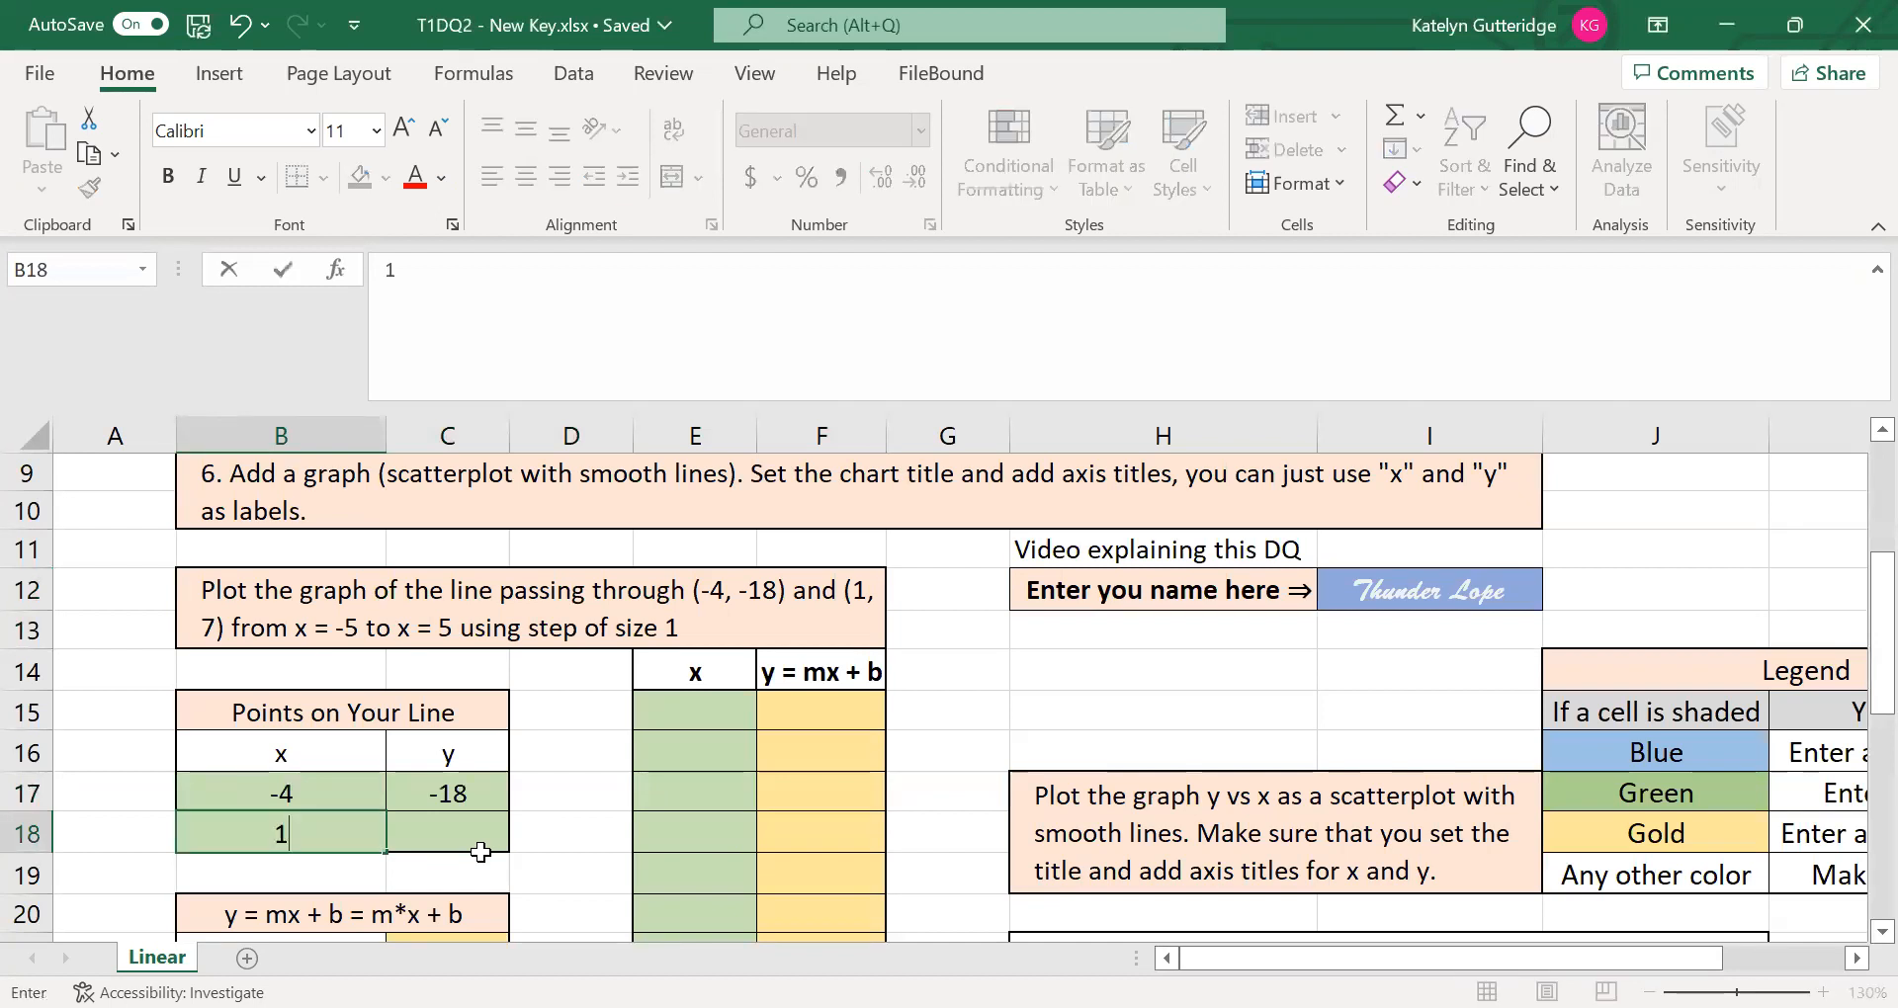
key(Tab)
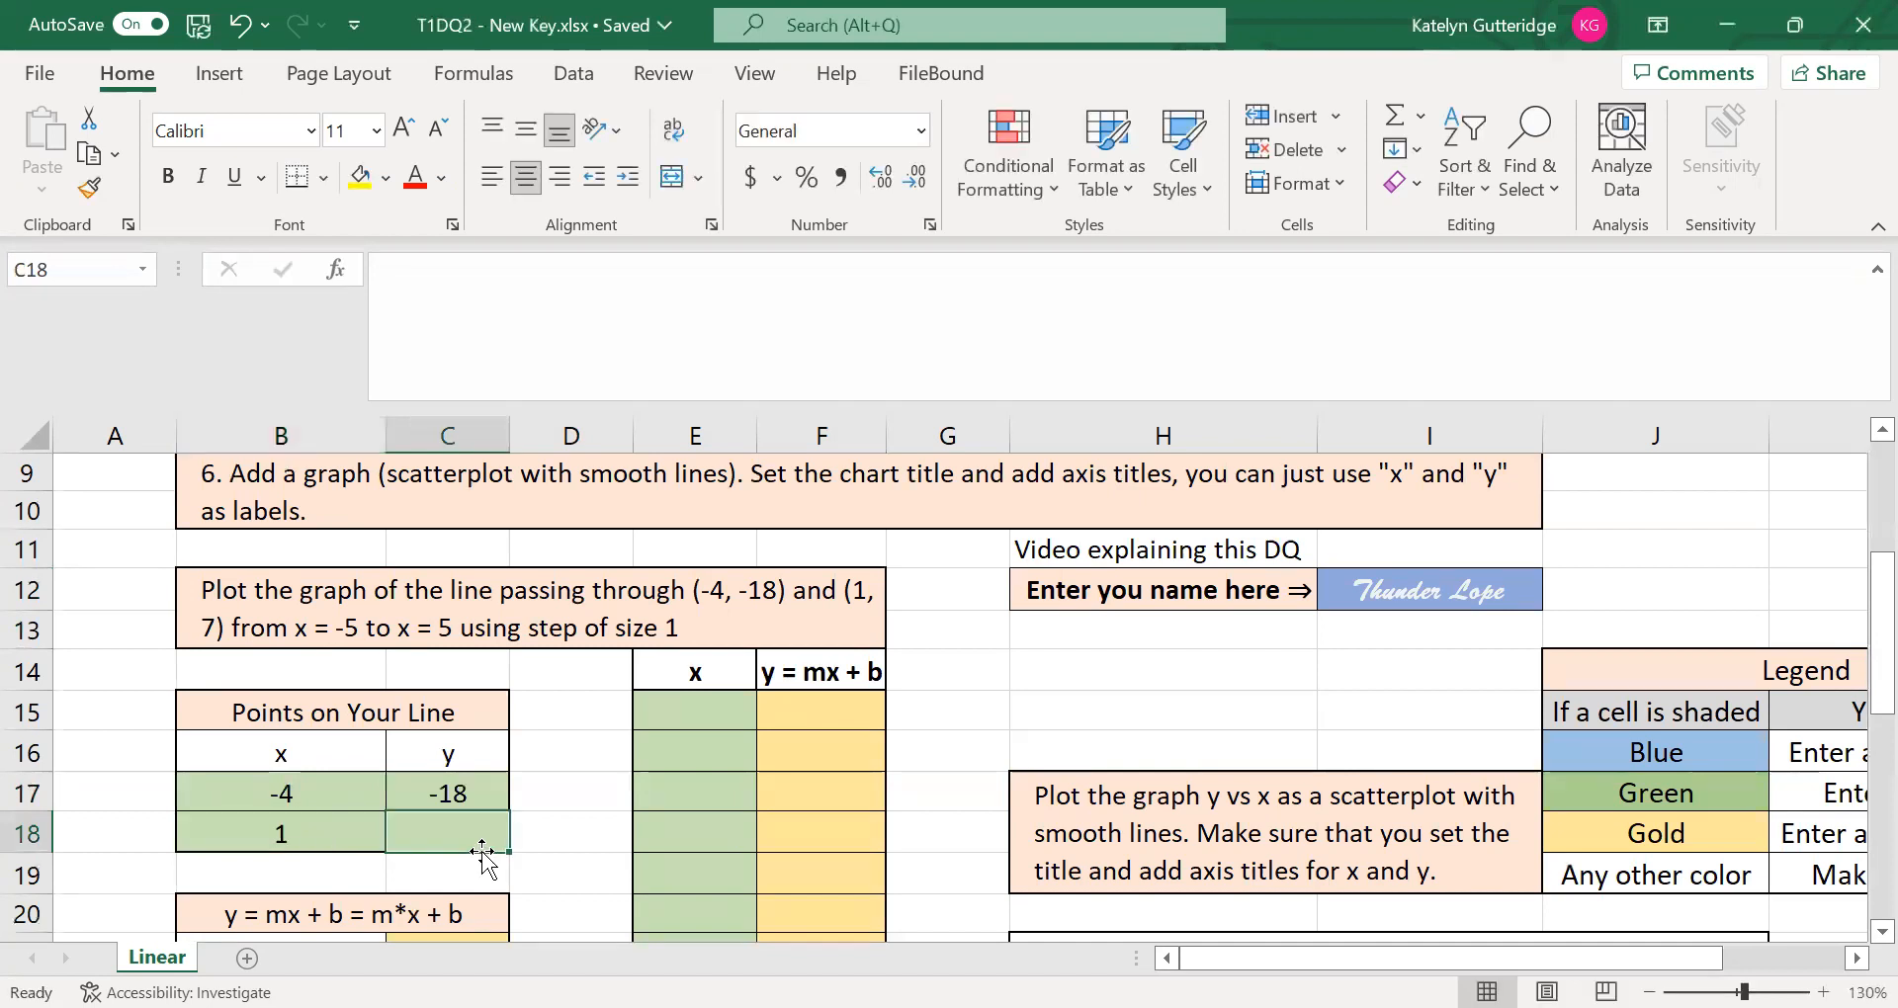
text(7)
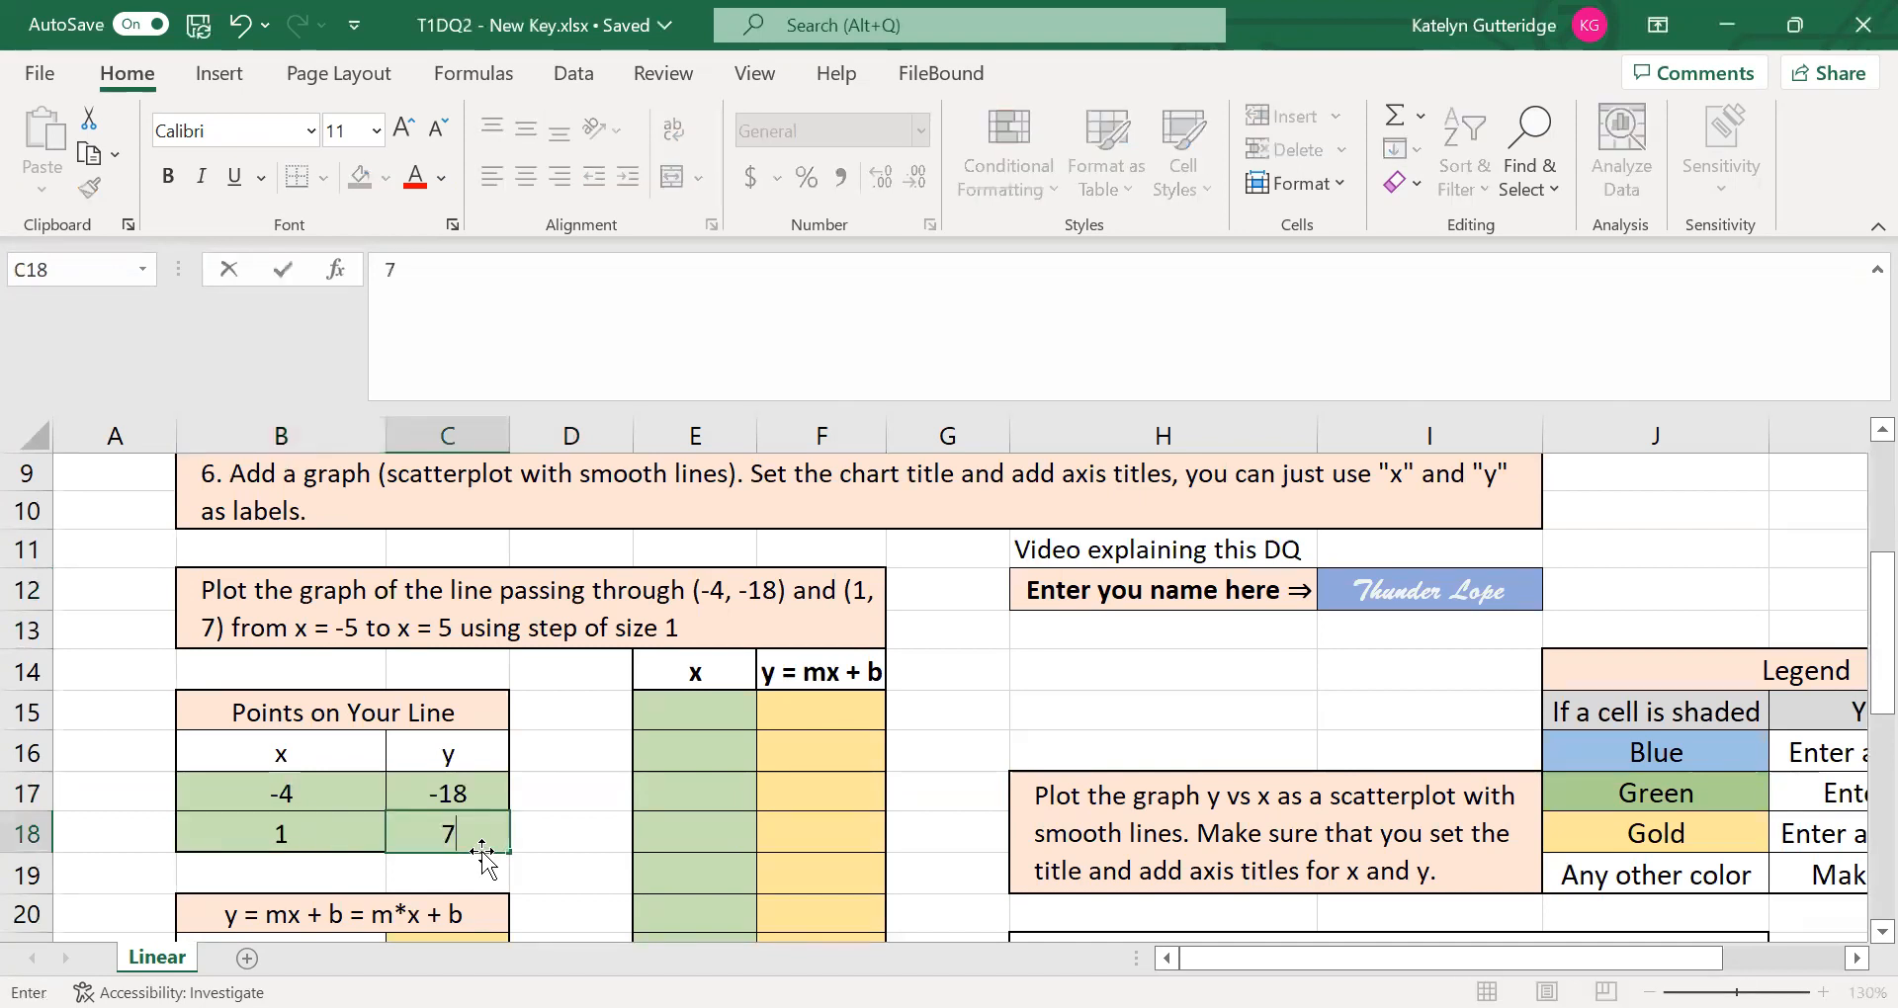
click(588, 797)
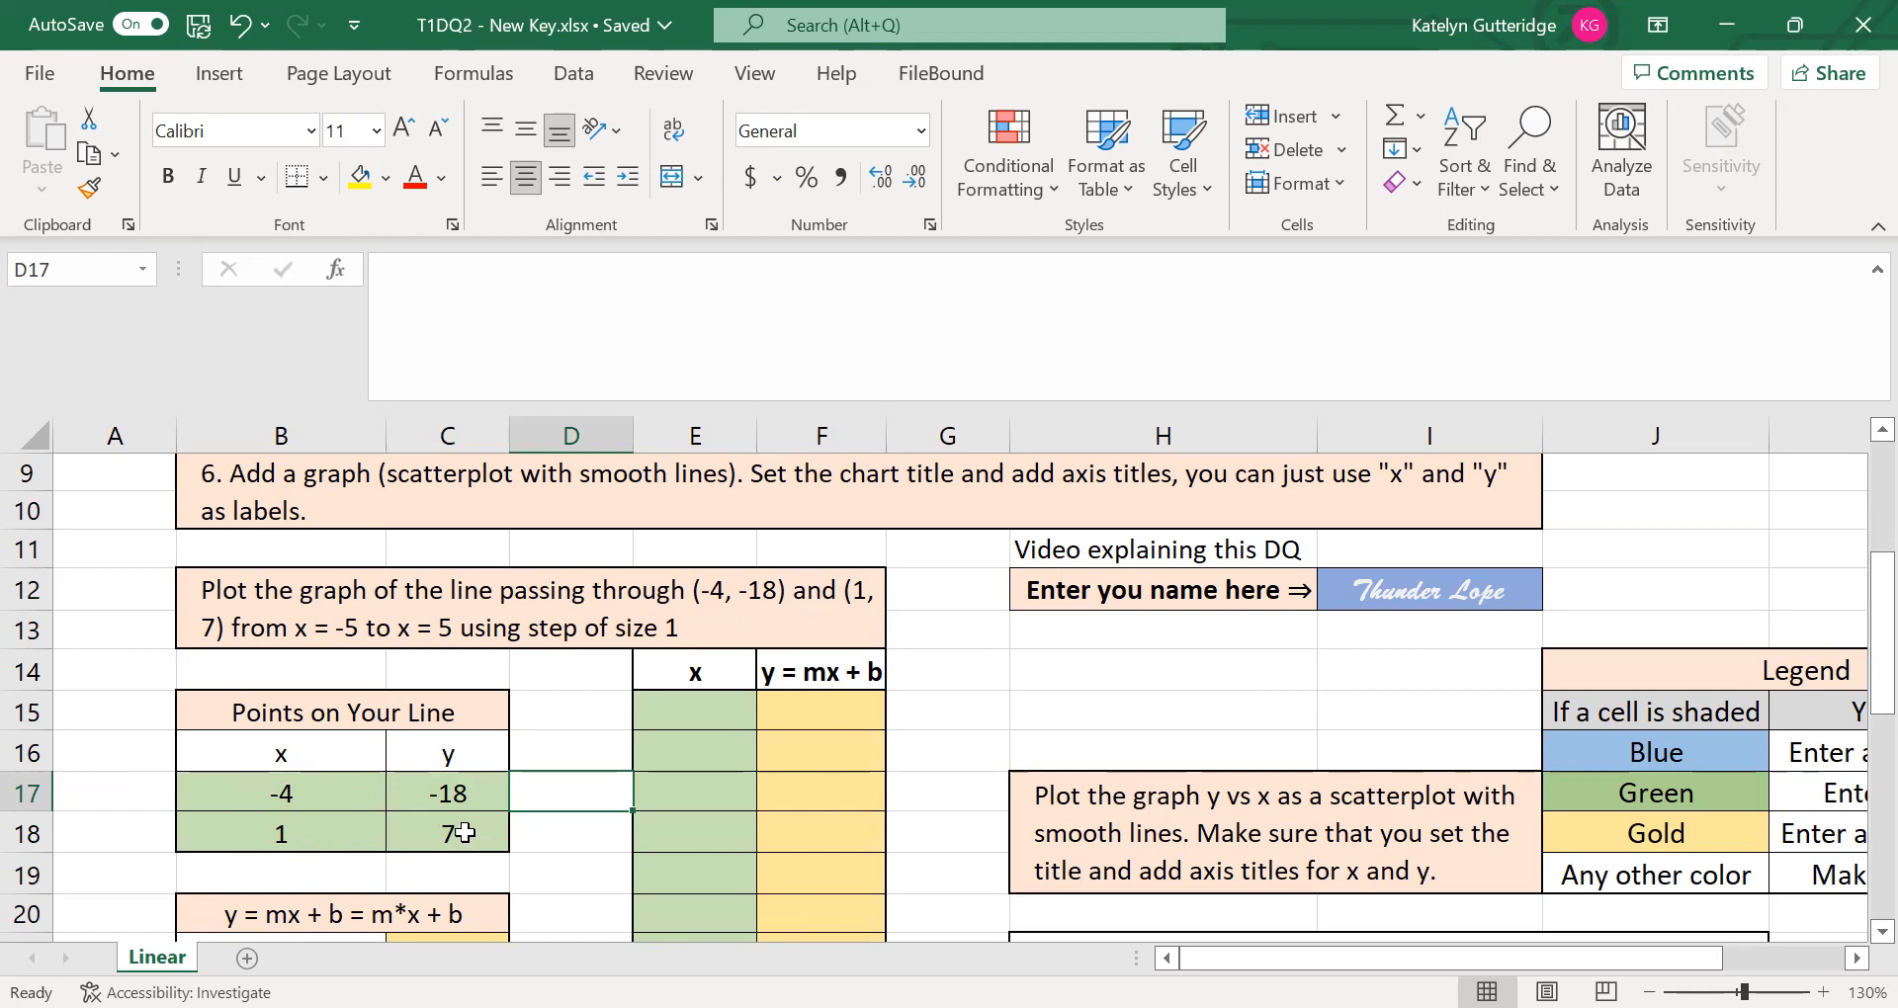
click(547, 847)
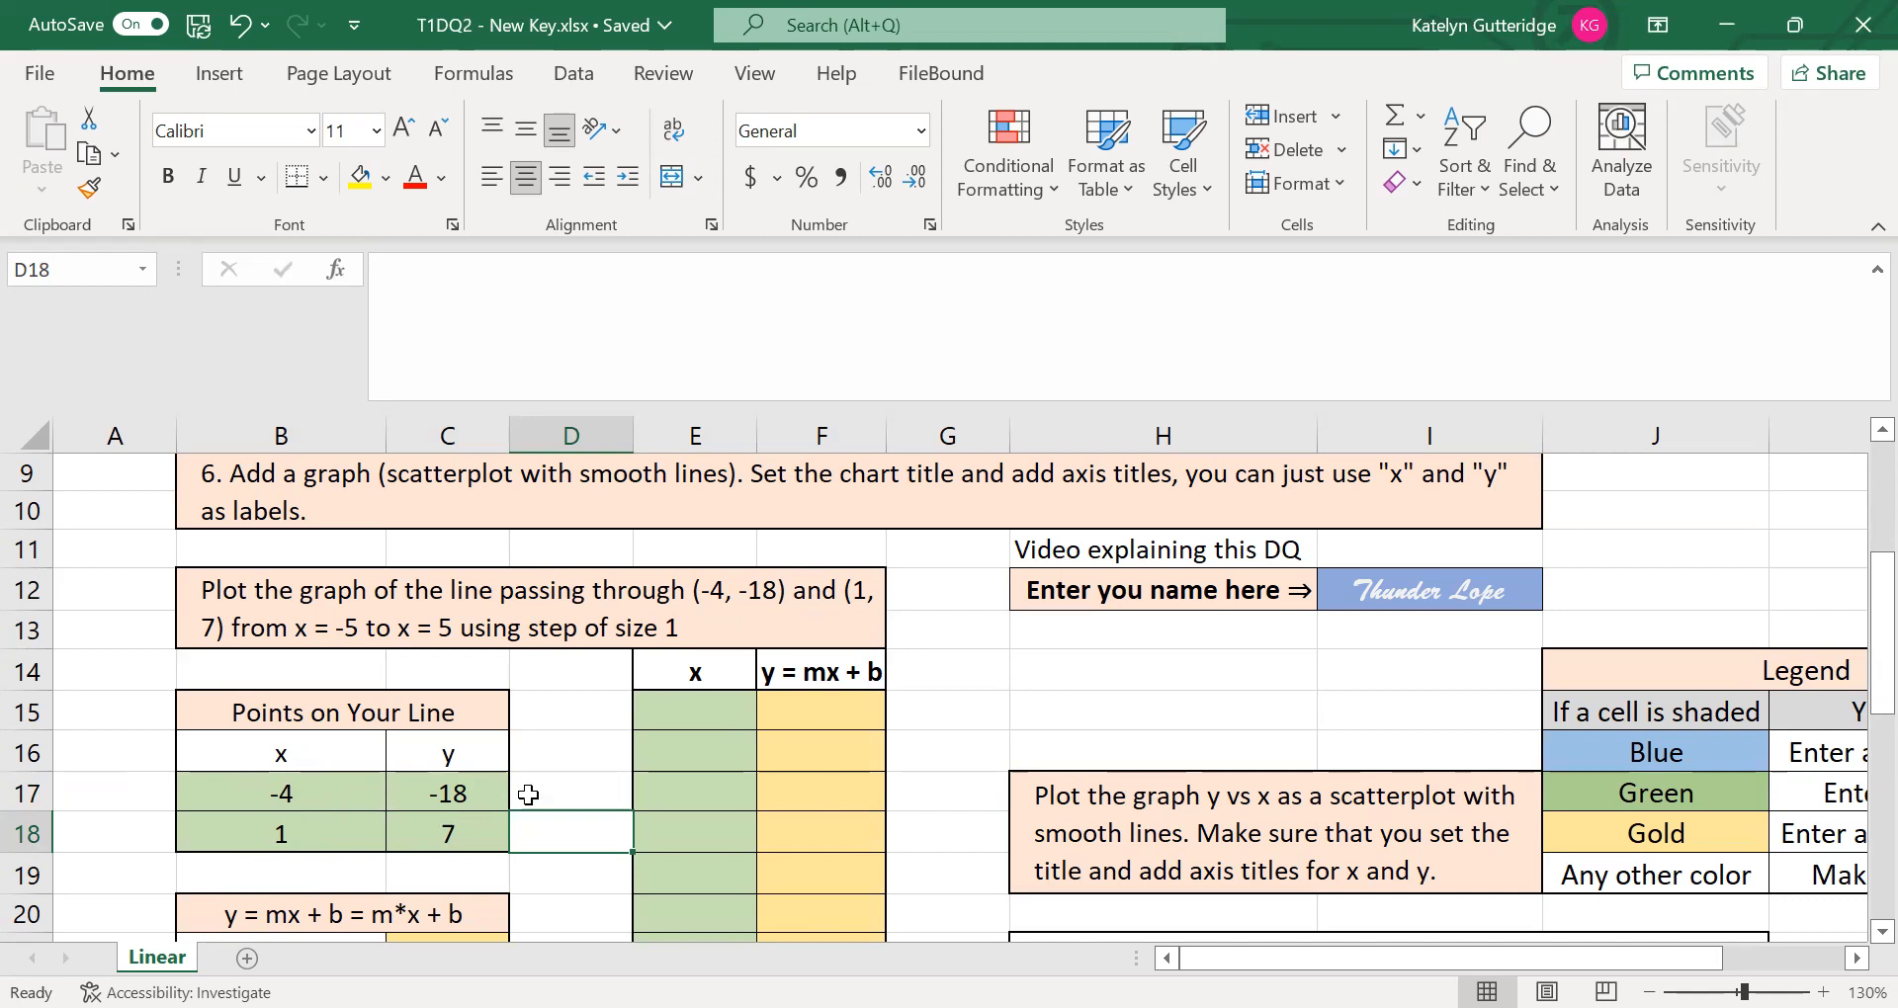
- Fill the x column from E15 to E25 with the whole numbers from -5 to 5 in steps of 1
click(708, 718)
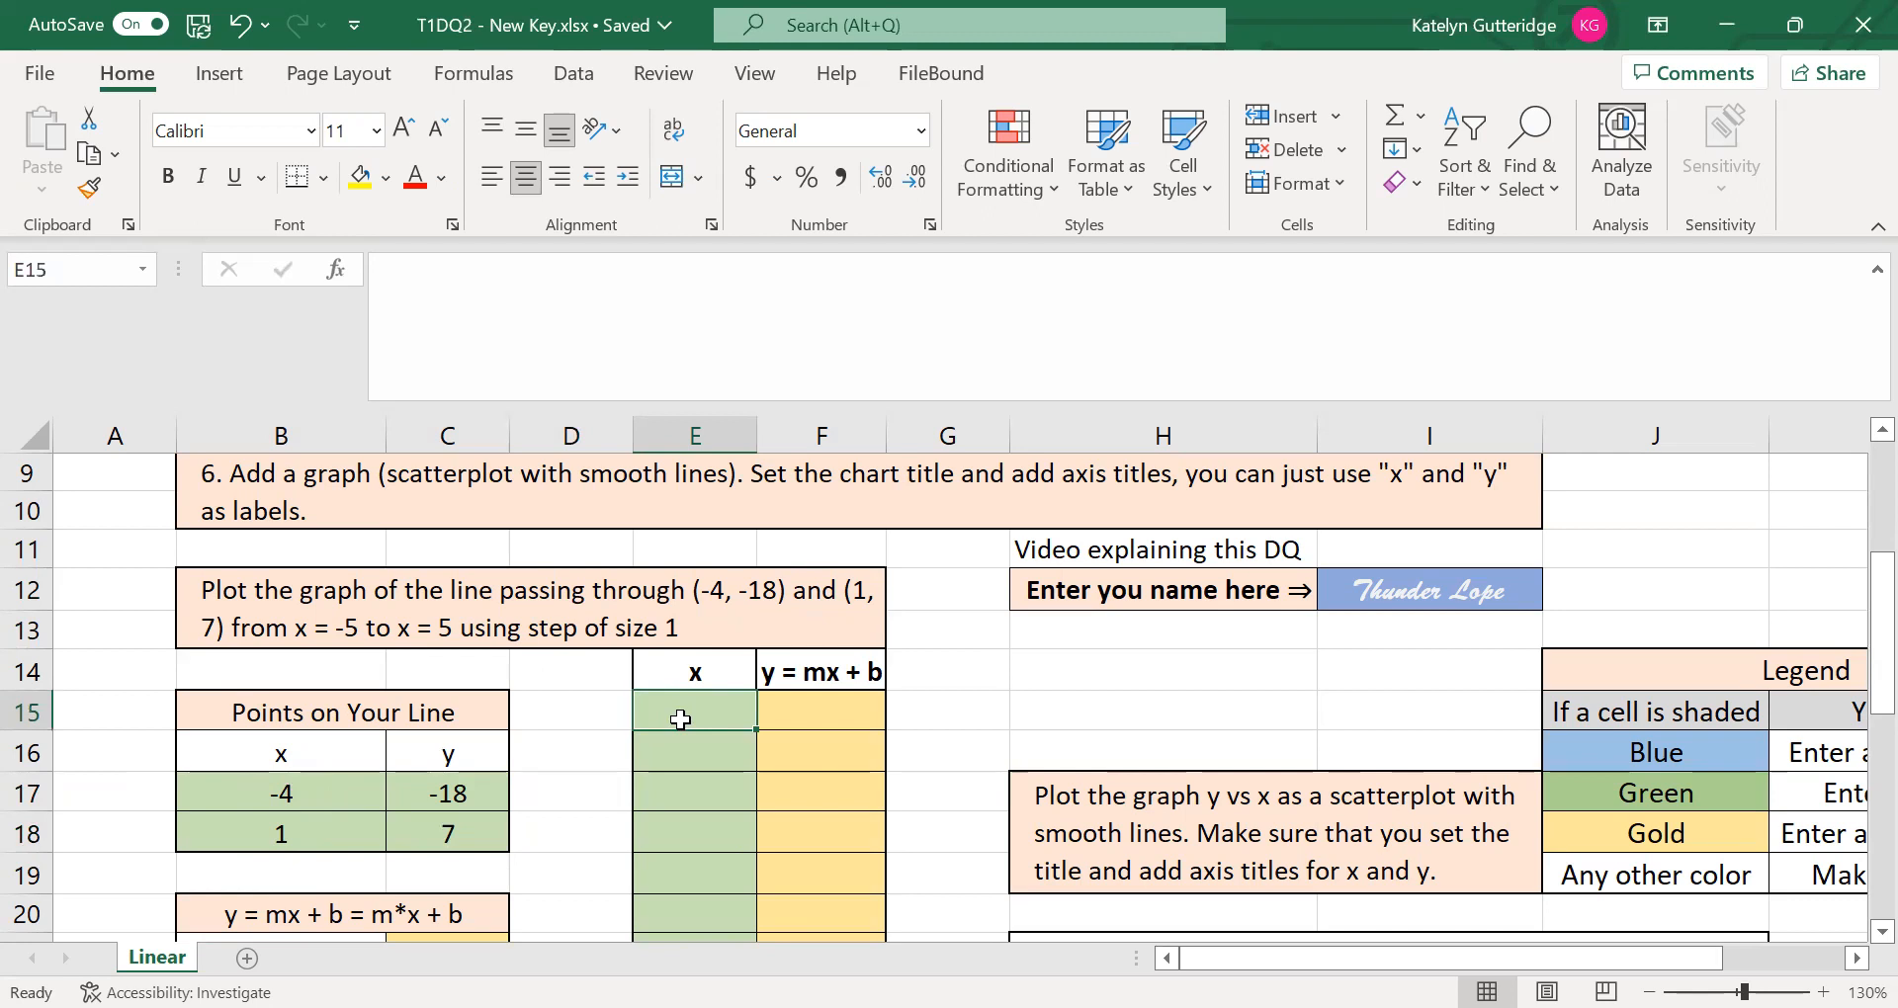
scroll(712, 712, down, 1)
scroll(711, 712, down, 2)
scroll(712, 711, up, 3)
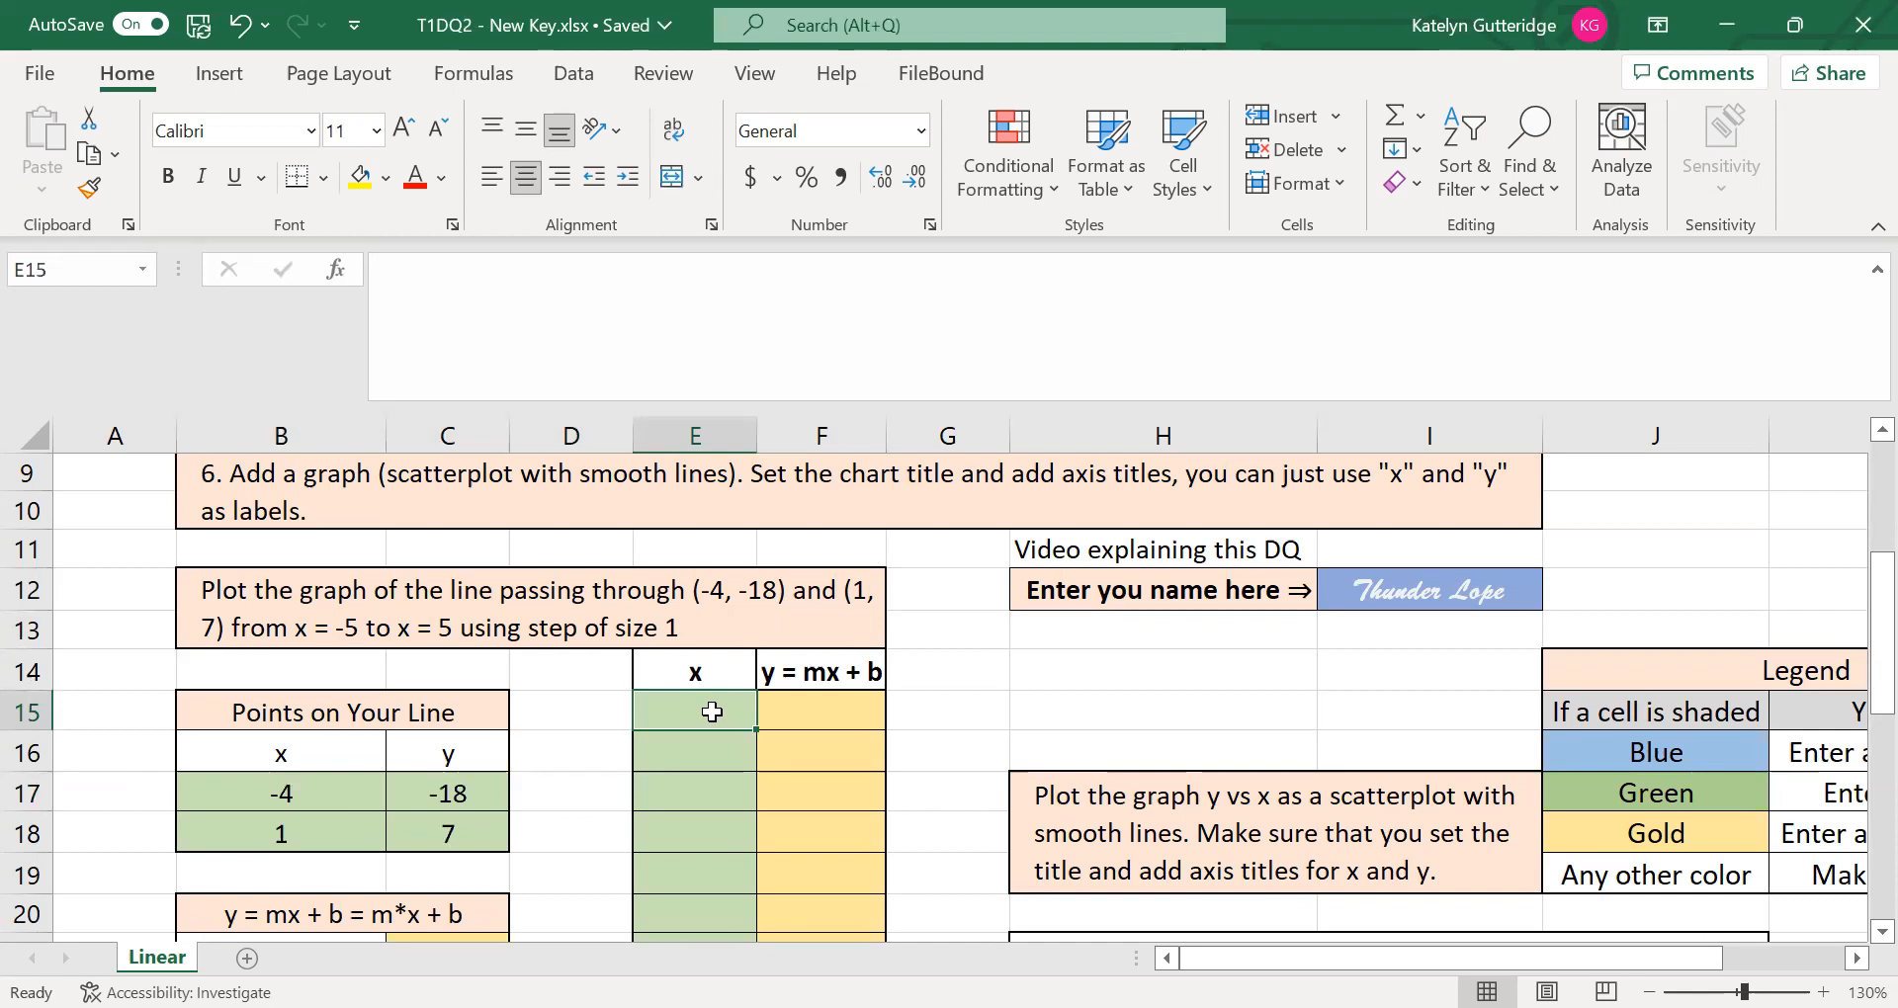
text(-5)
key(Return)
text(-)
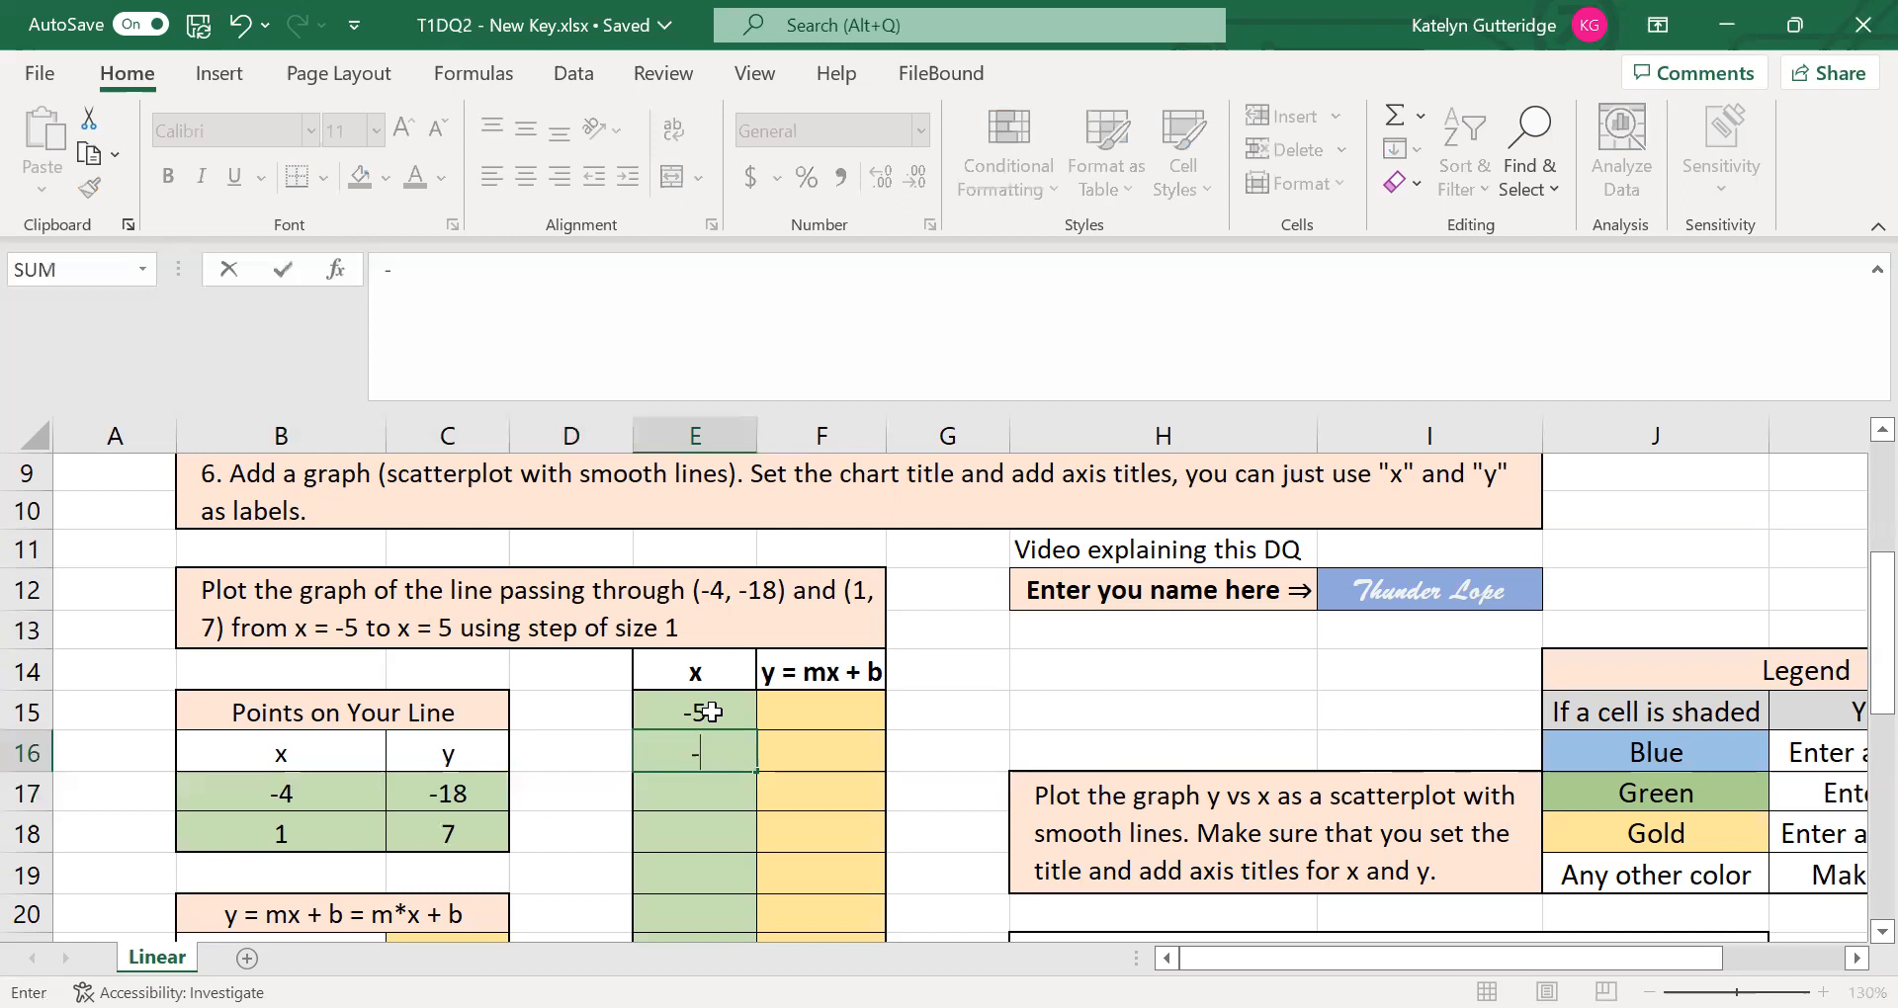
text(4)
key(Return)
text(-3)
key(Return)
text(-2)
key(Return)
text(-1)
key(Return)
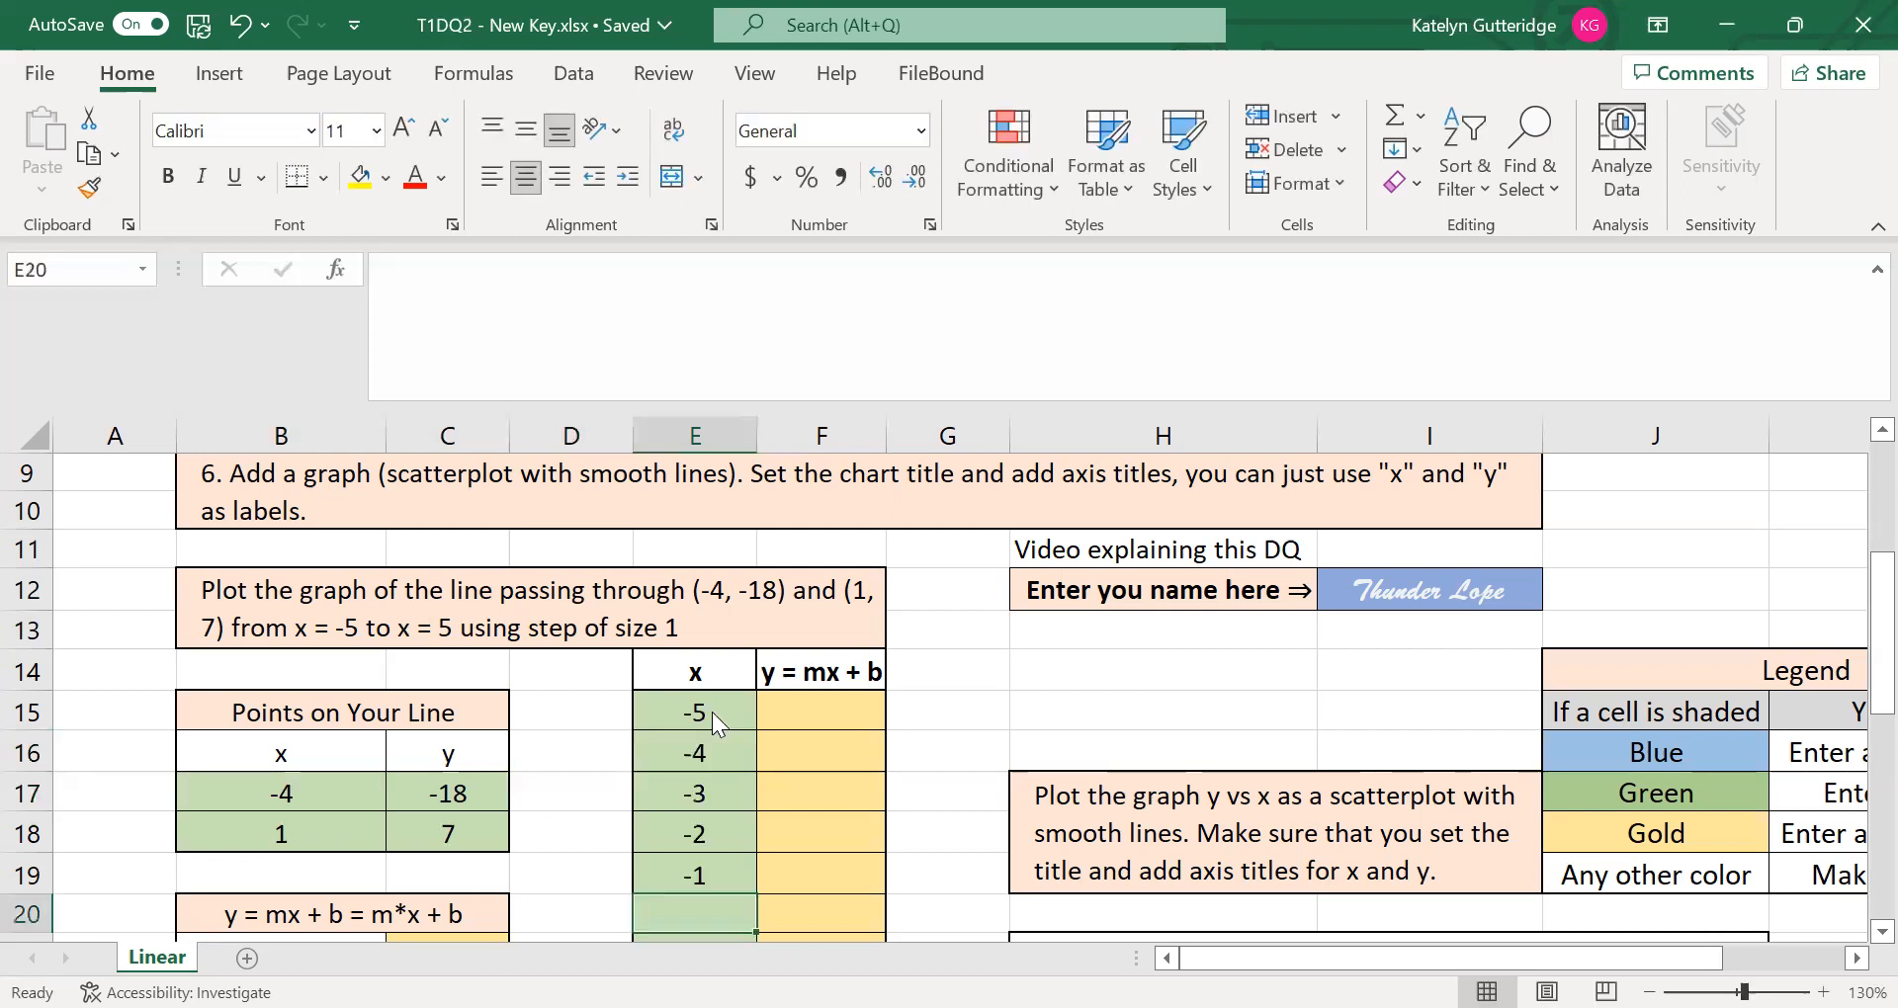
text(0)
key(Return)
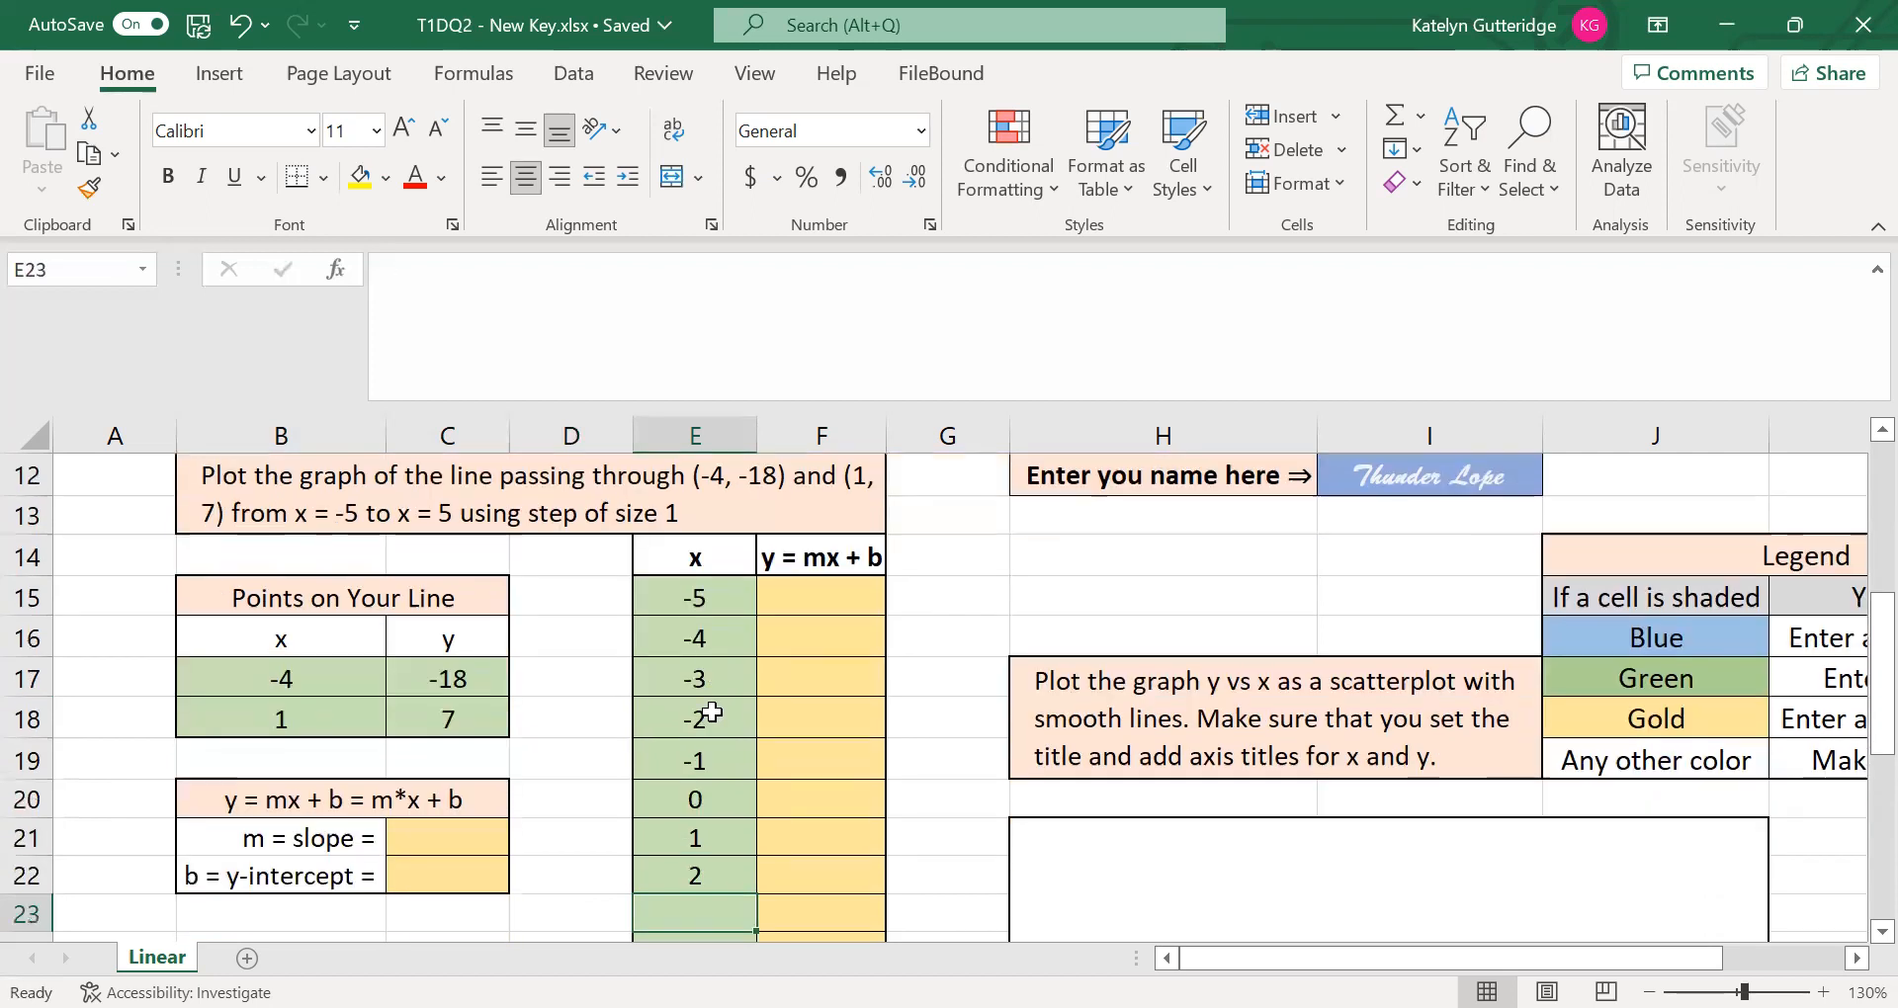
text(1)
key(Return)
text(2)
key(Return)
text(3 4)
key(Return)
text(5)
key(Return)
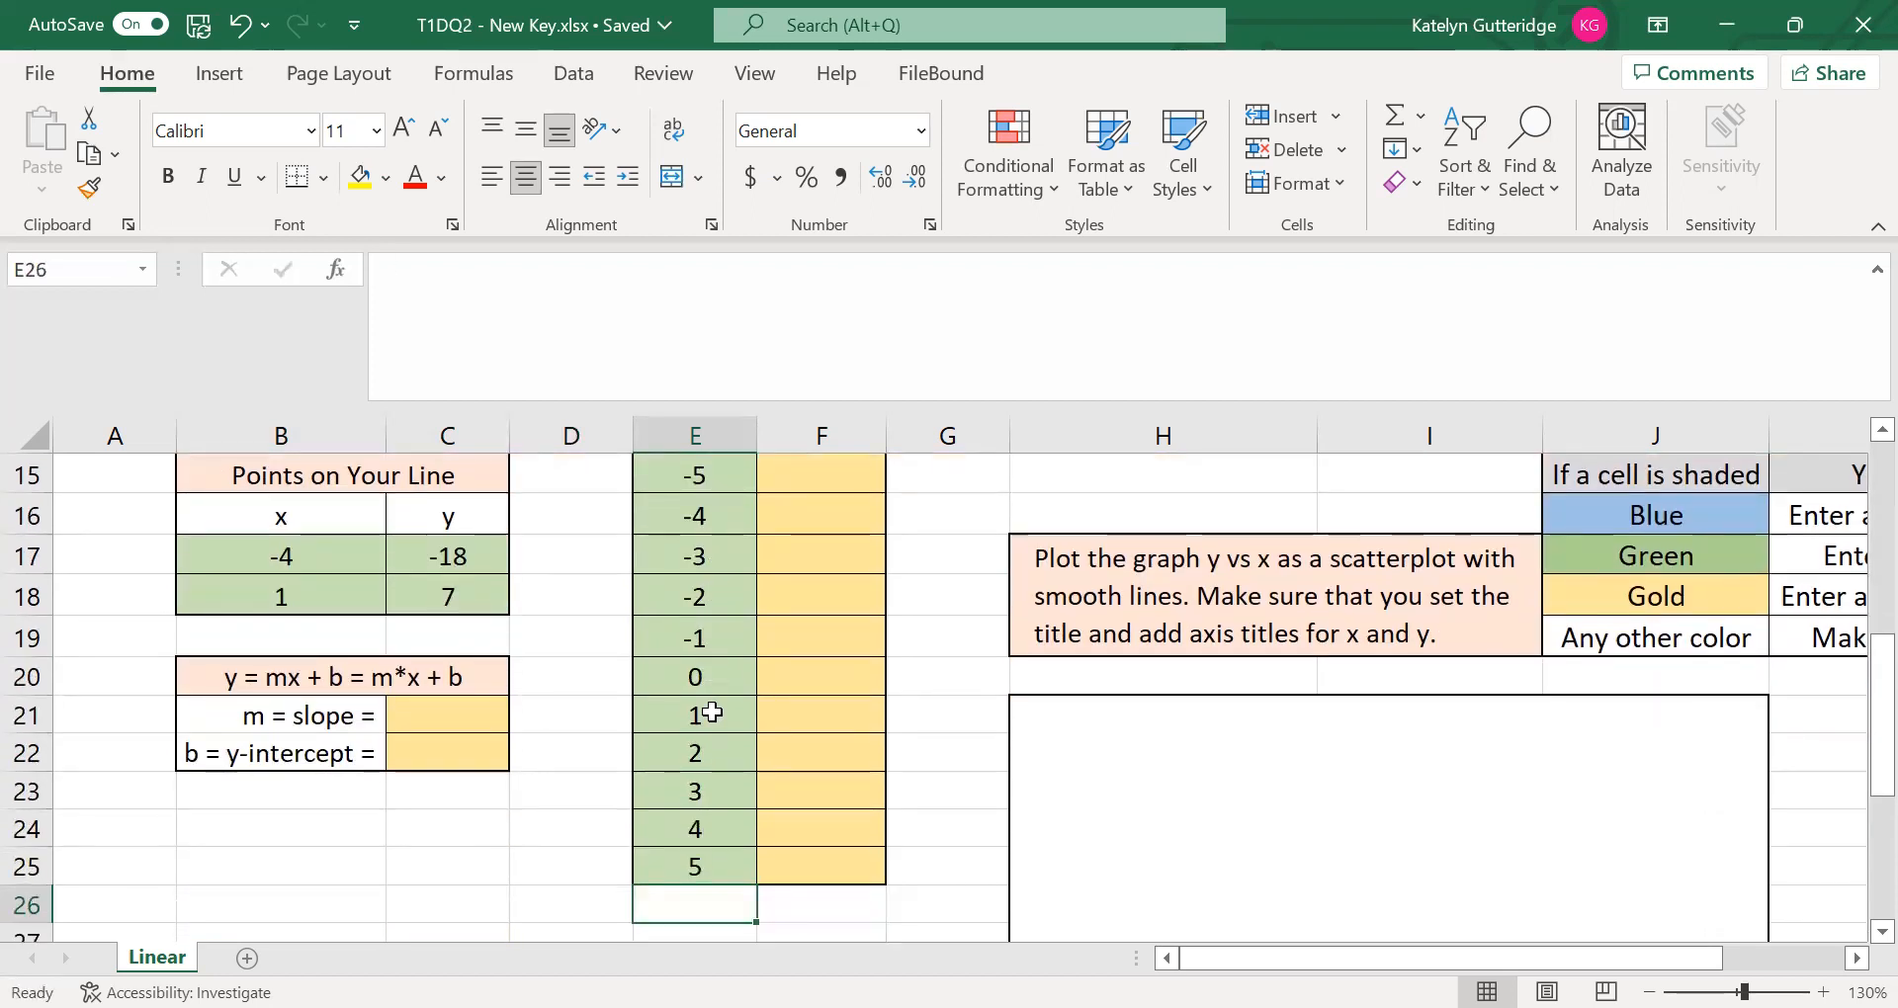
- Review the slope and y-intercept block, the empty y = mx + b column and the area reserved for the plot
scroll(737, 617, up, 2)
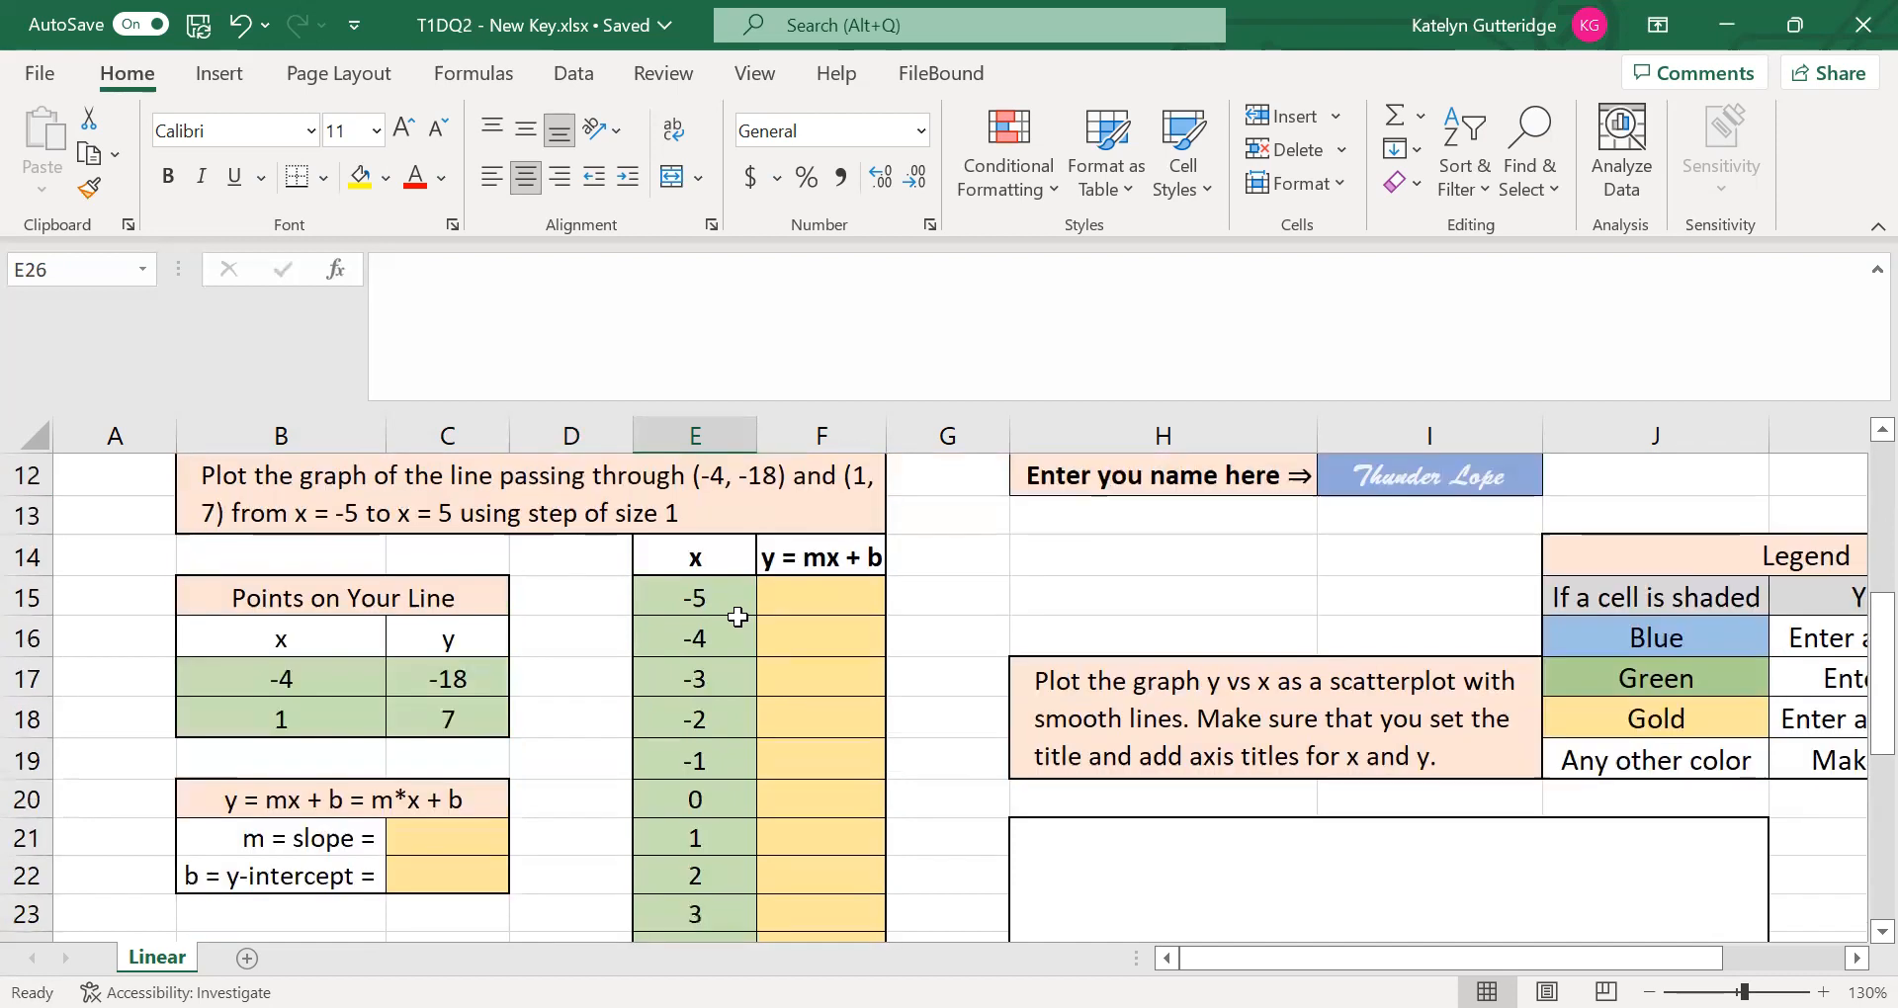
scroll(737, 617, down, 1)
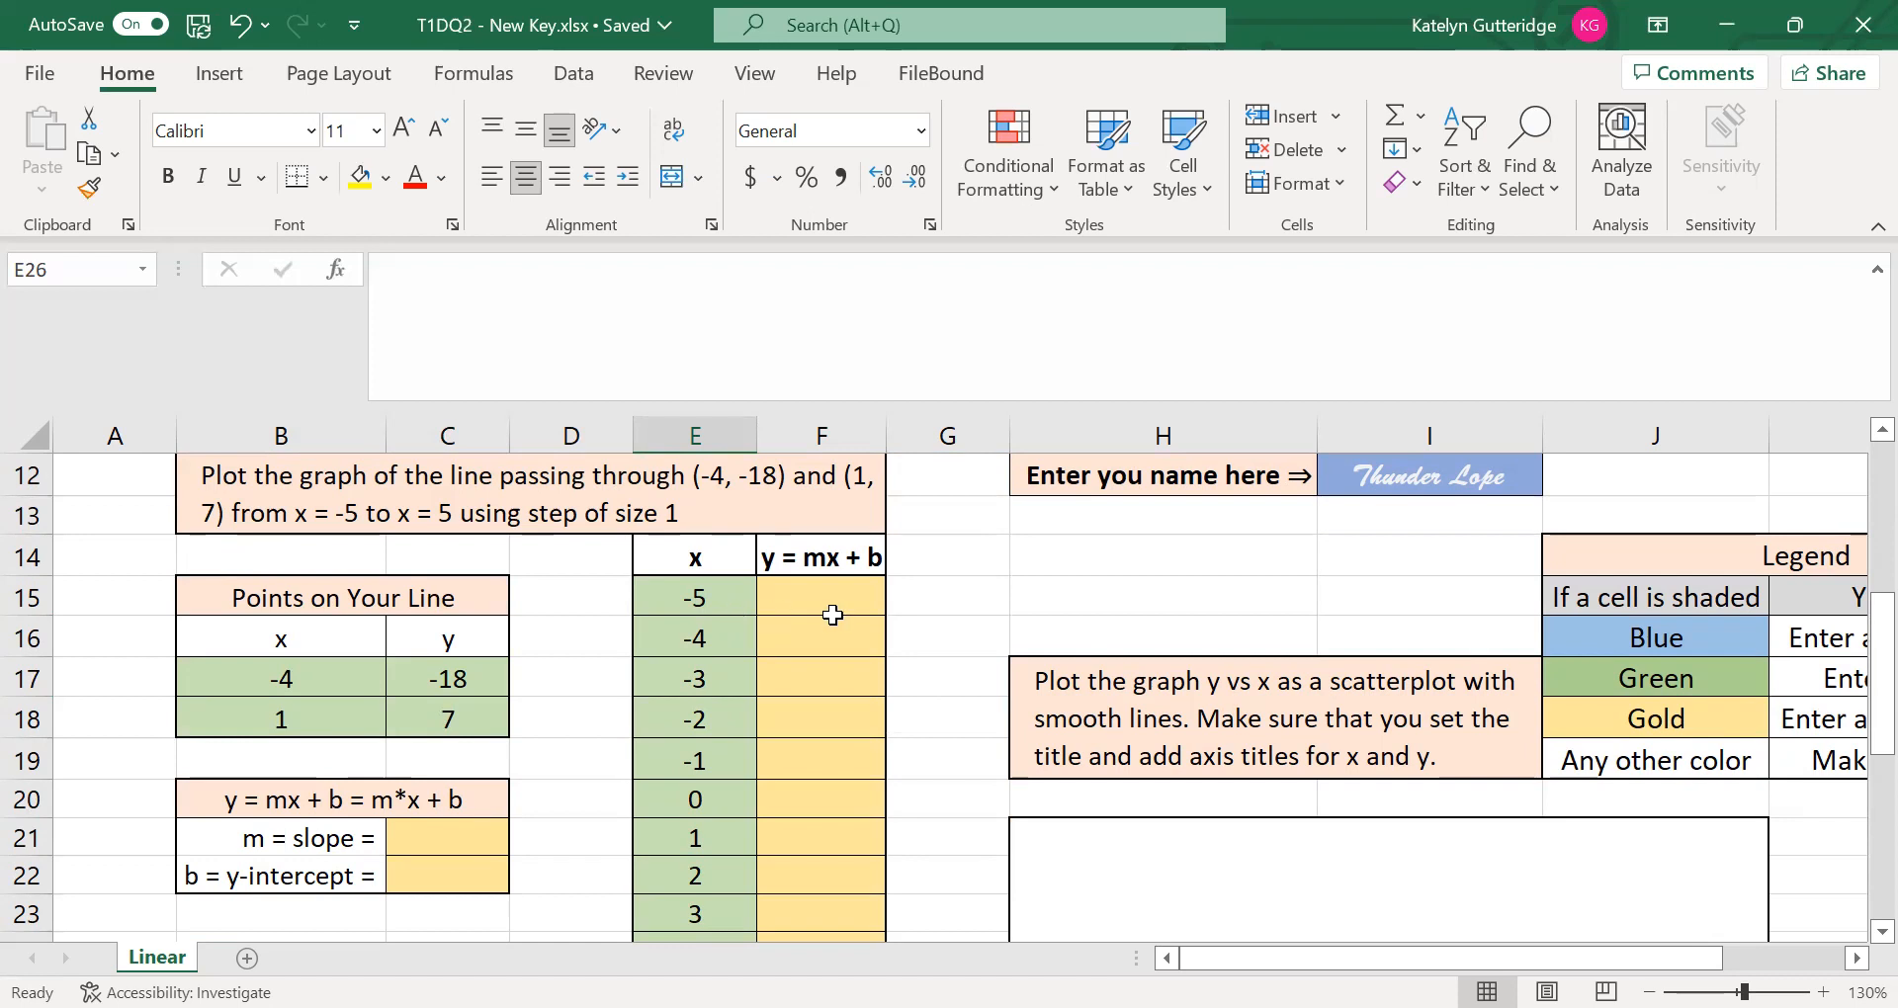
drag(247, 798, 423, 880)
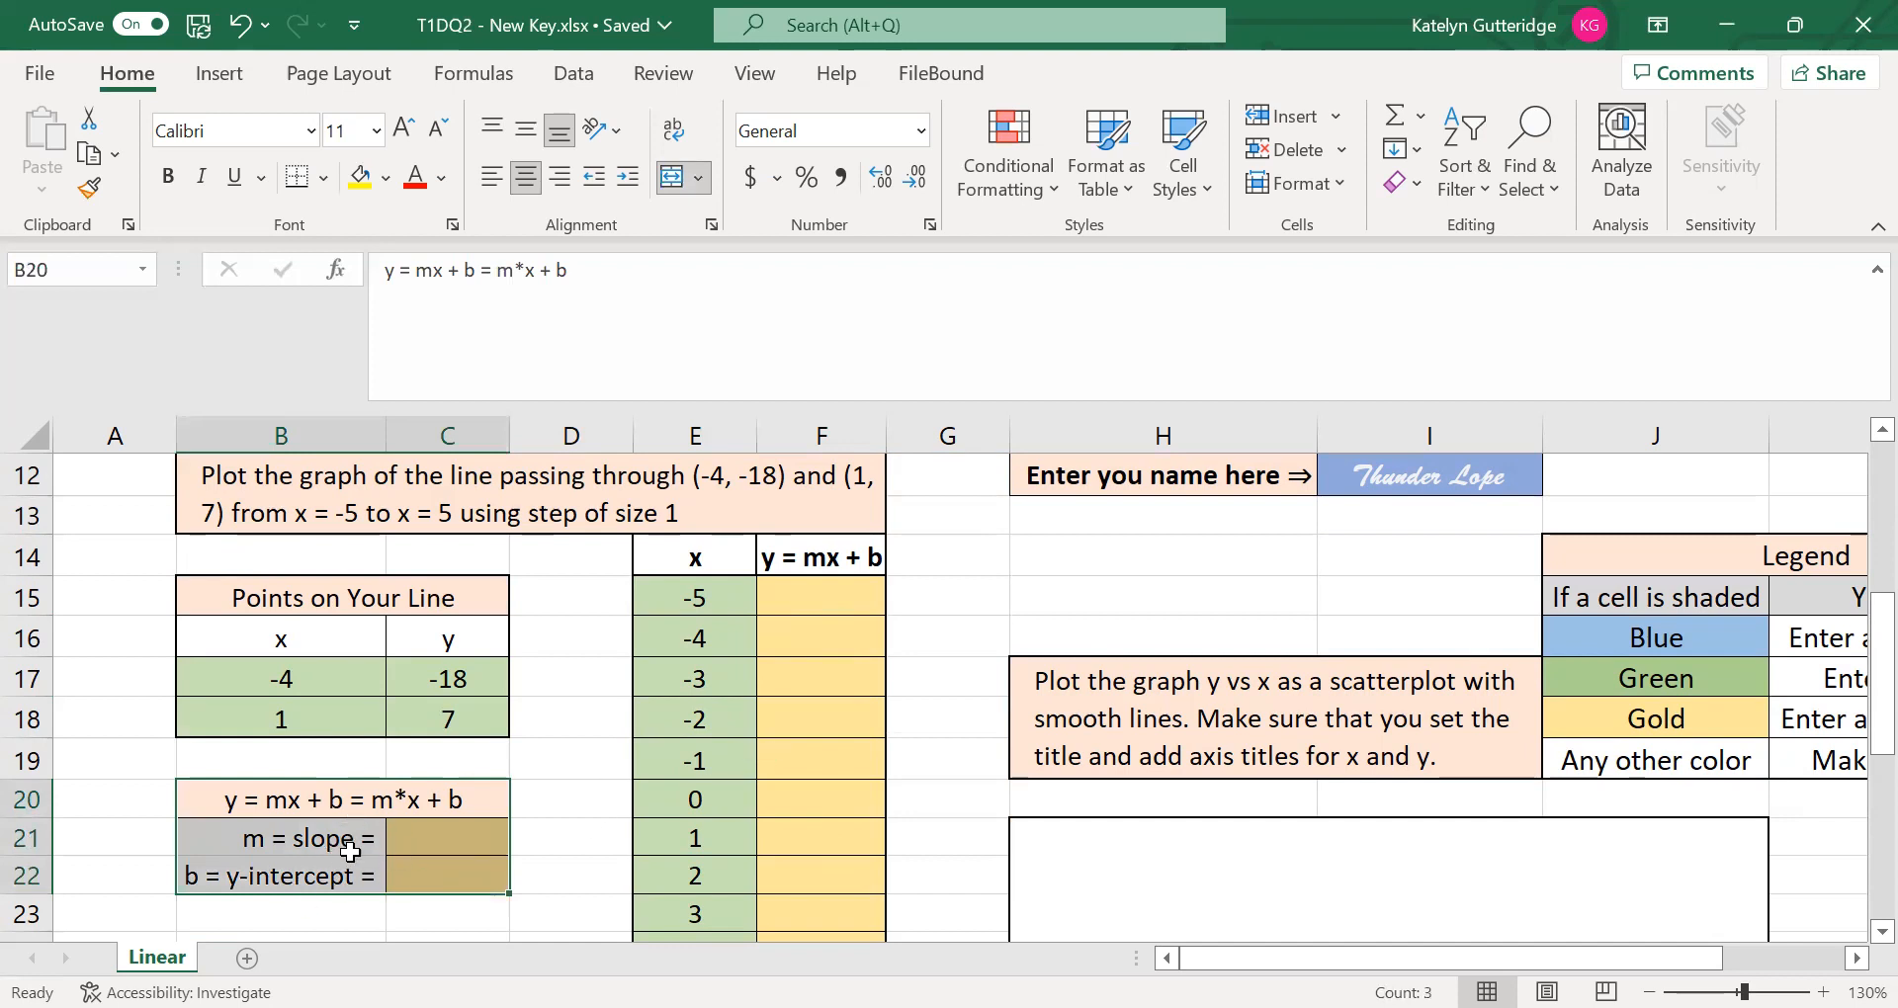
click(840, 680)
click(822, 598)
drag(816, 634, 831, 847)
click(1144, 854)
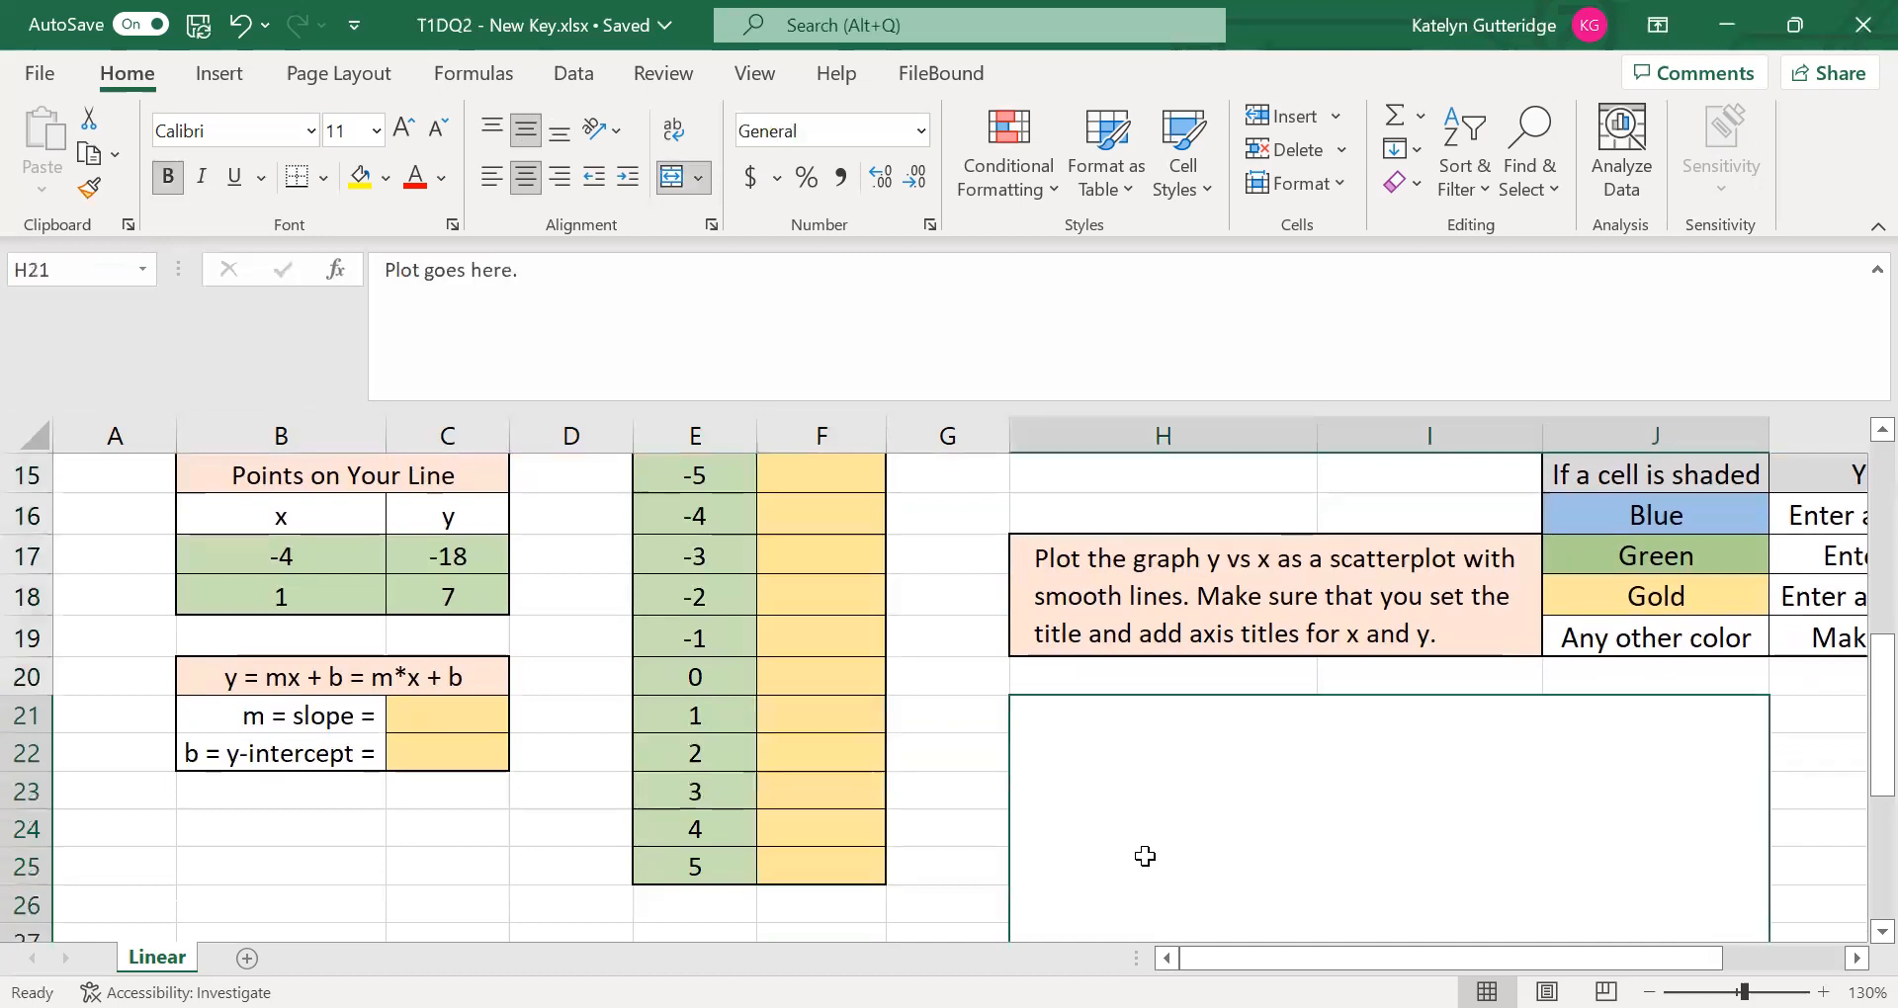
scroll(549, 654, up, 1)
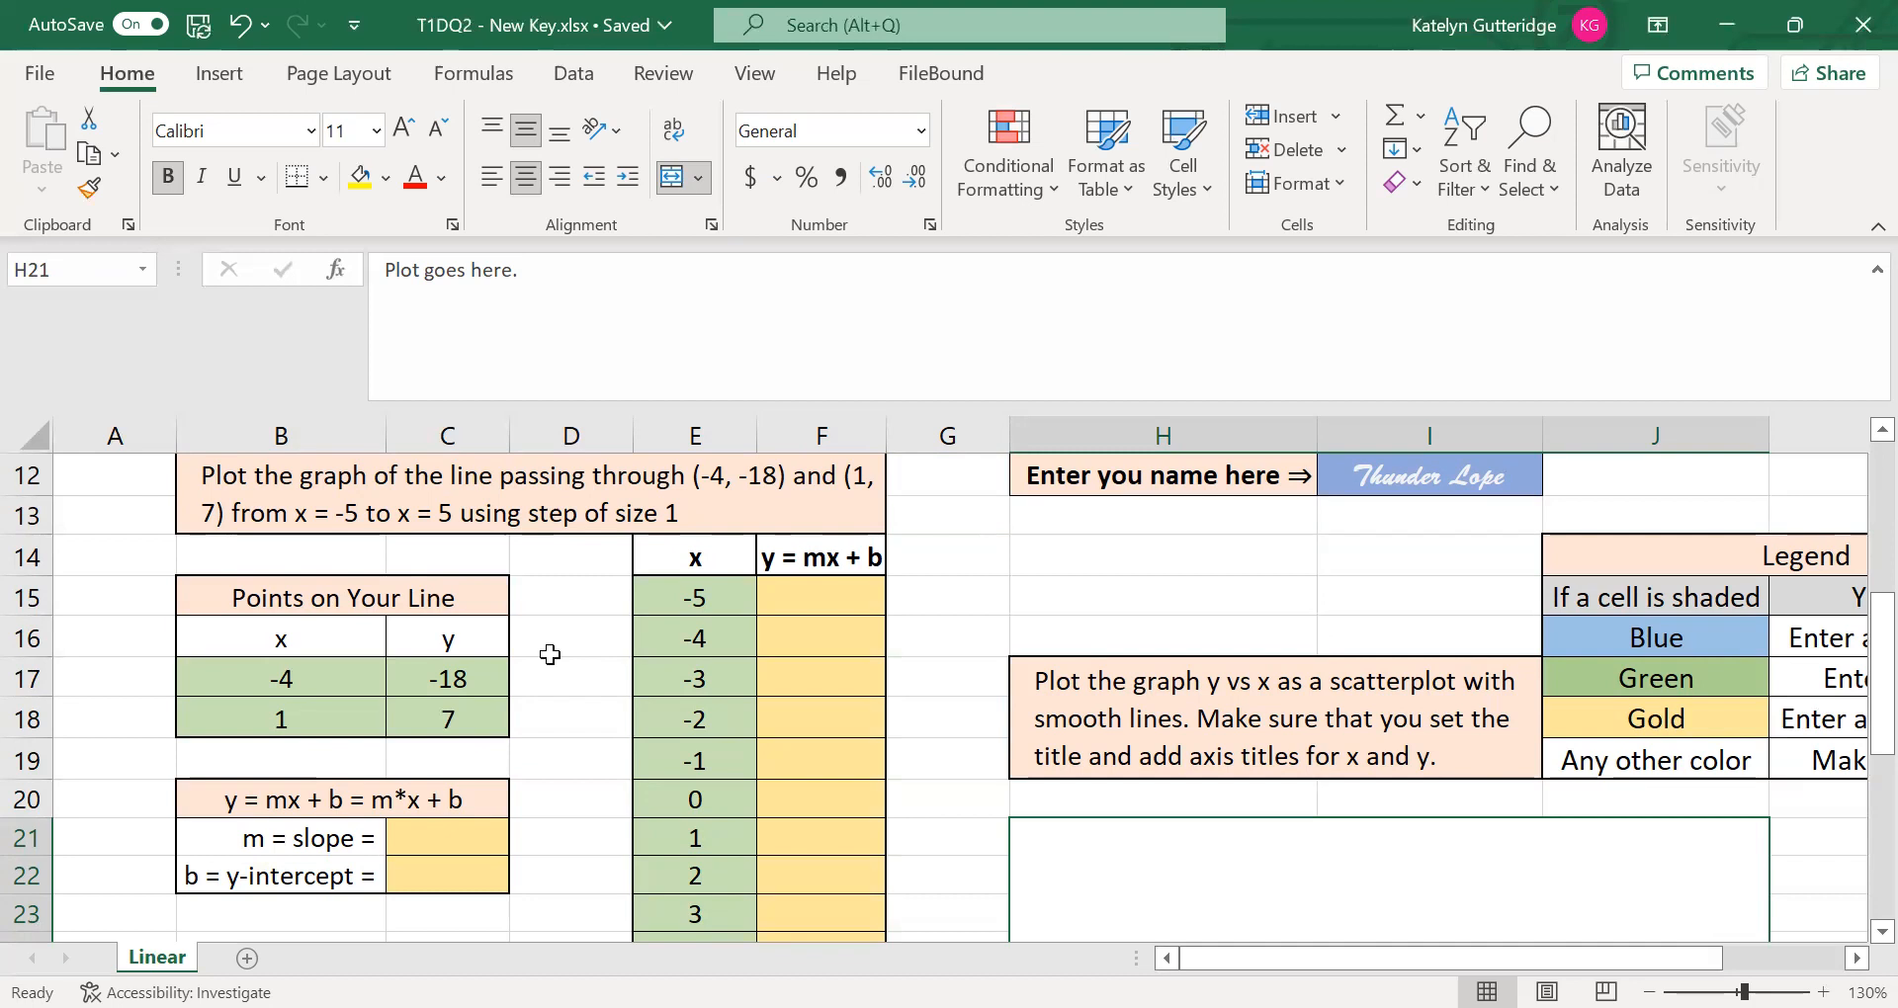
- Calculate the slope in cell C21 with =slope(C17:C18,B17:B18), using the points' y values and x values
click(413, 834)
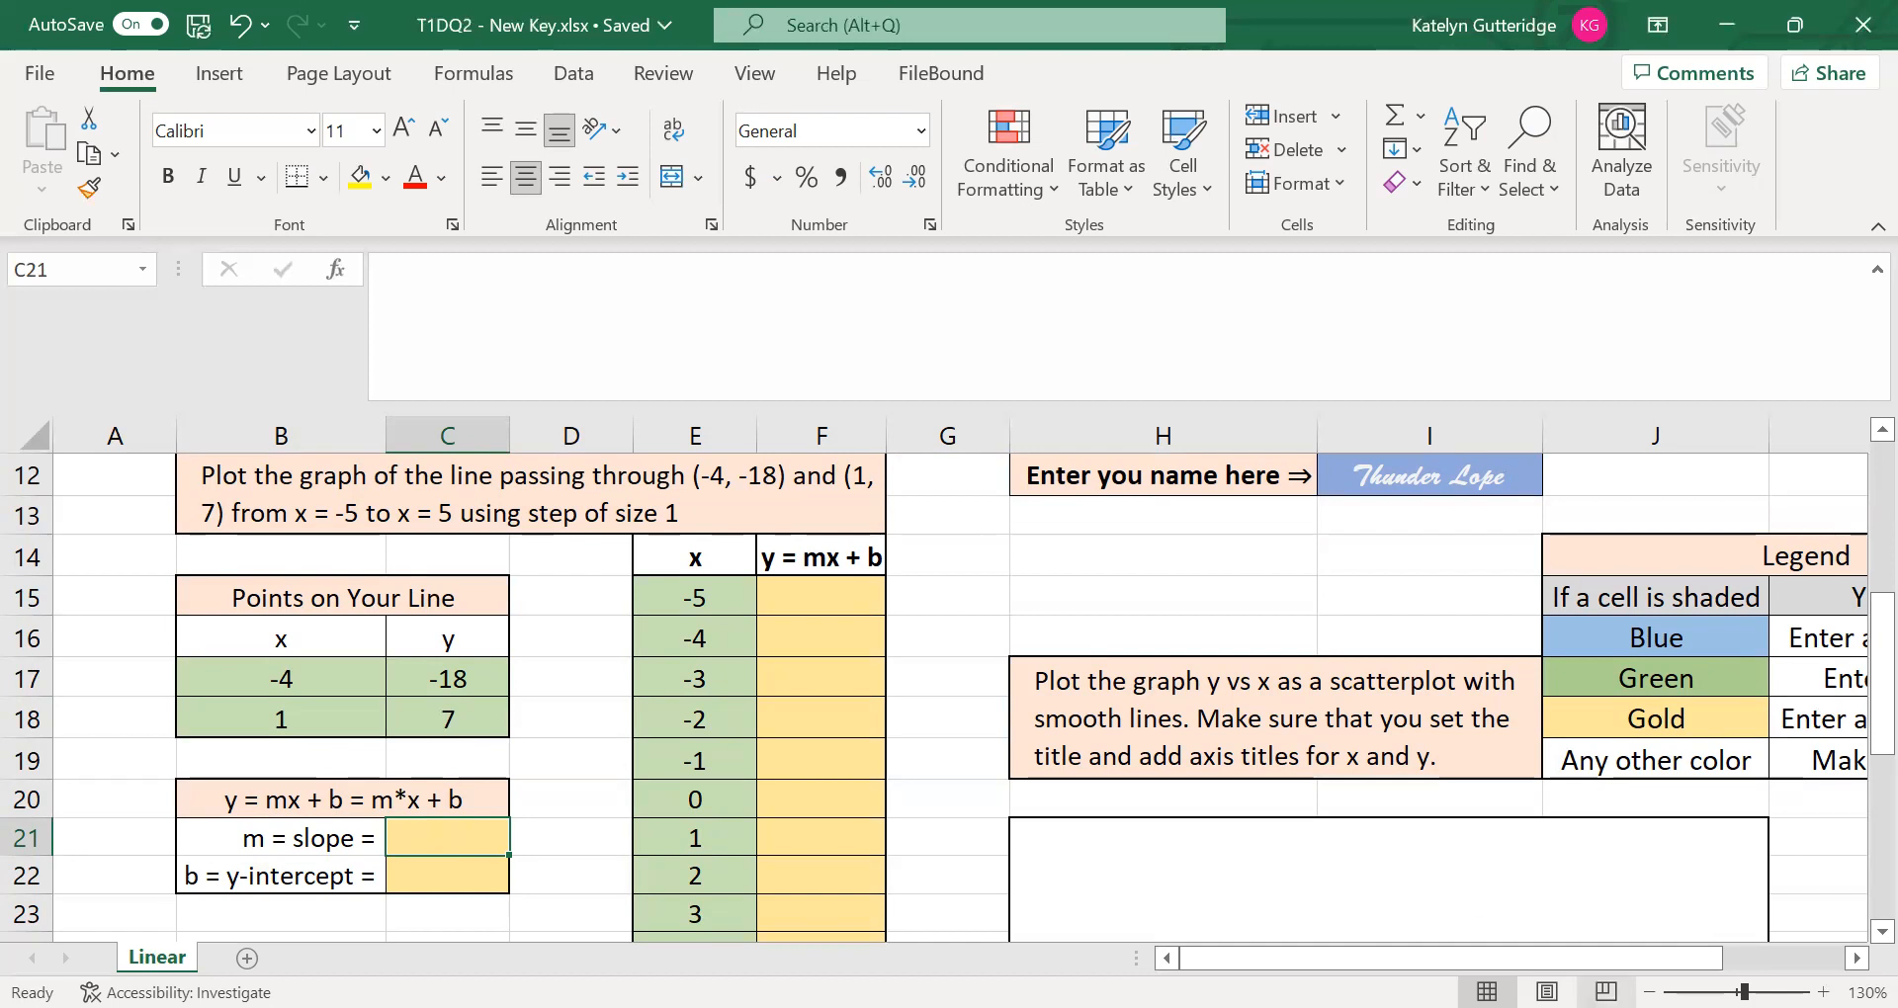
click(1824, 991)
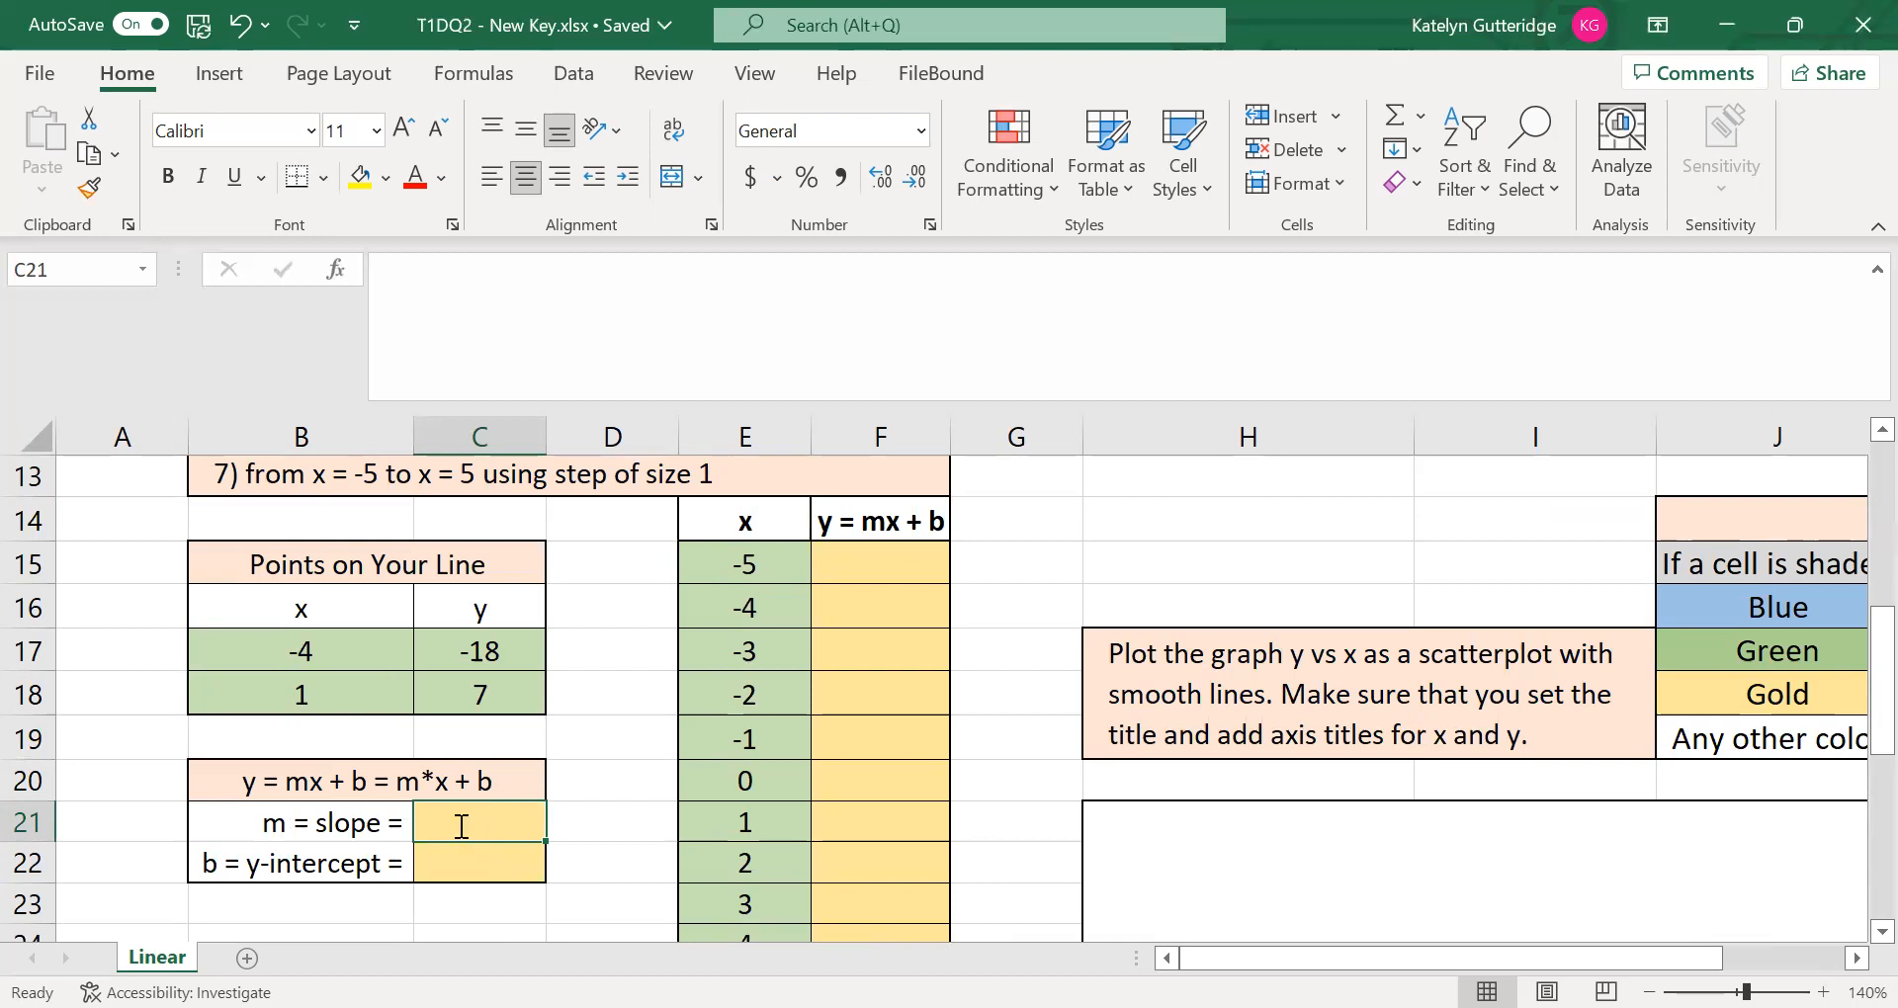
text(=slope)
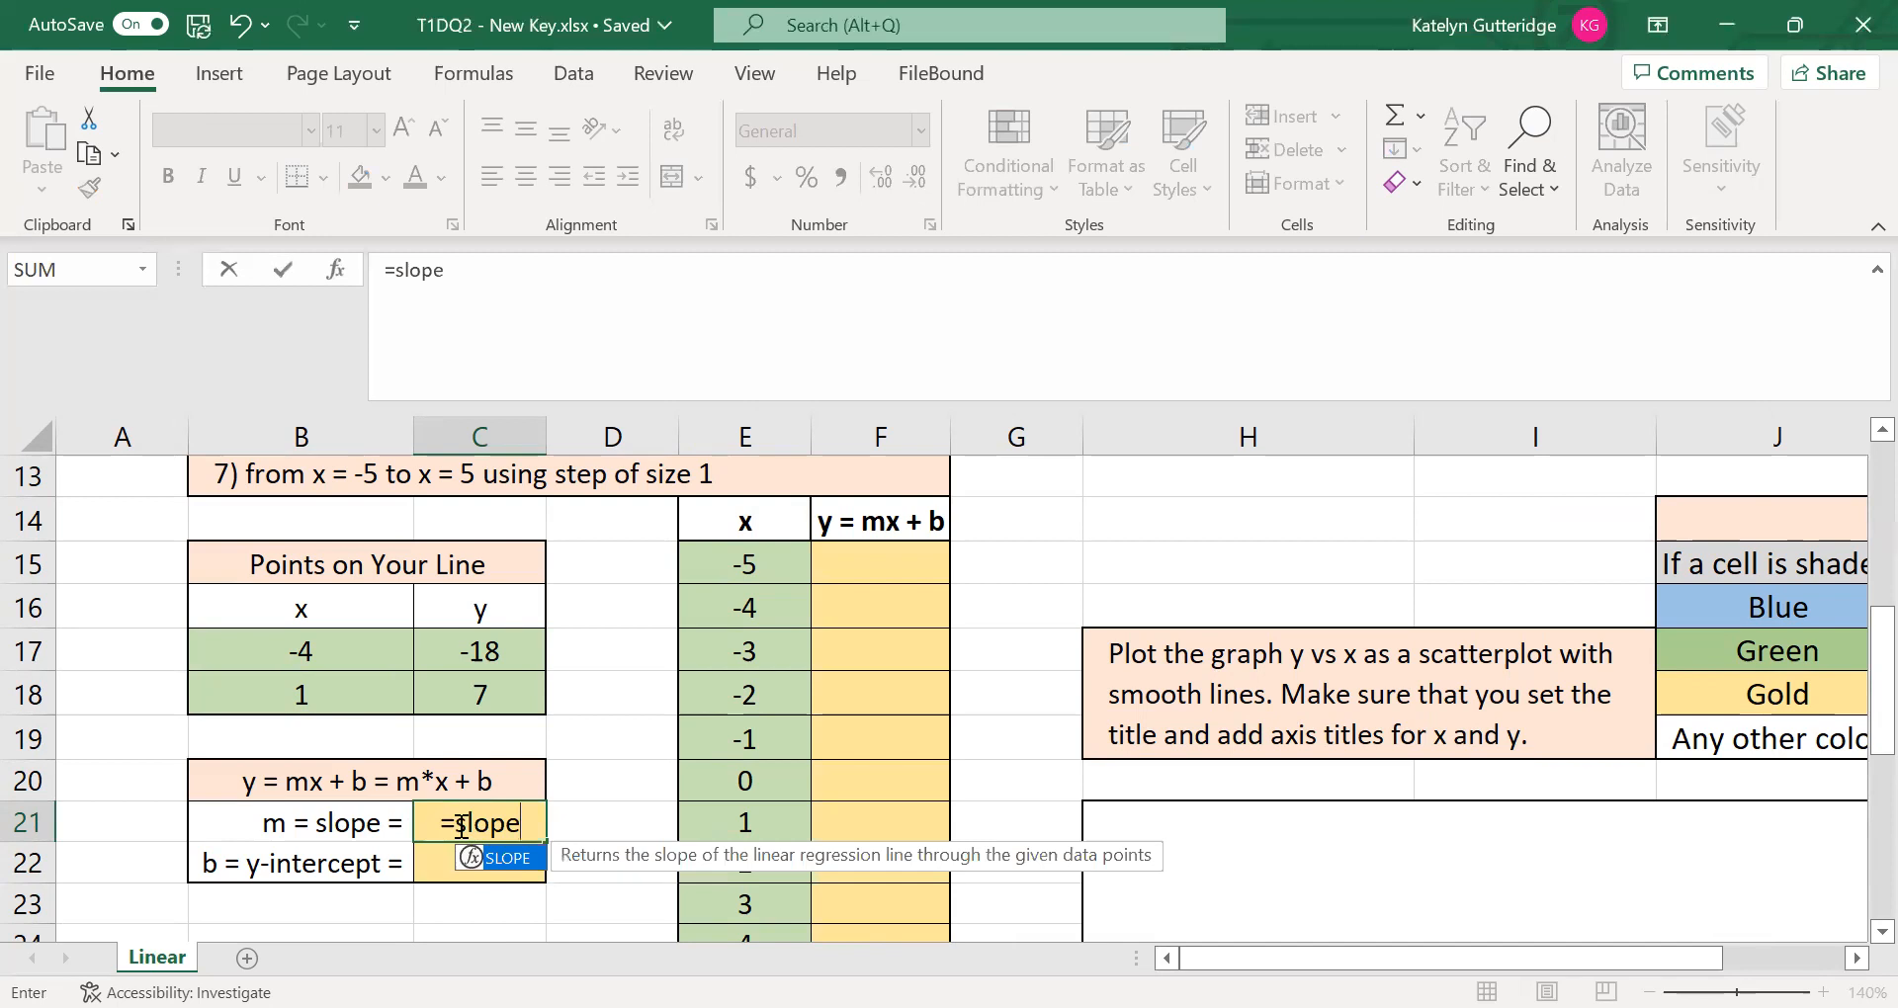
text(()
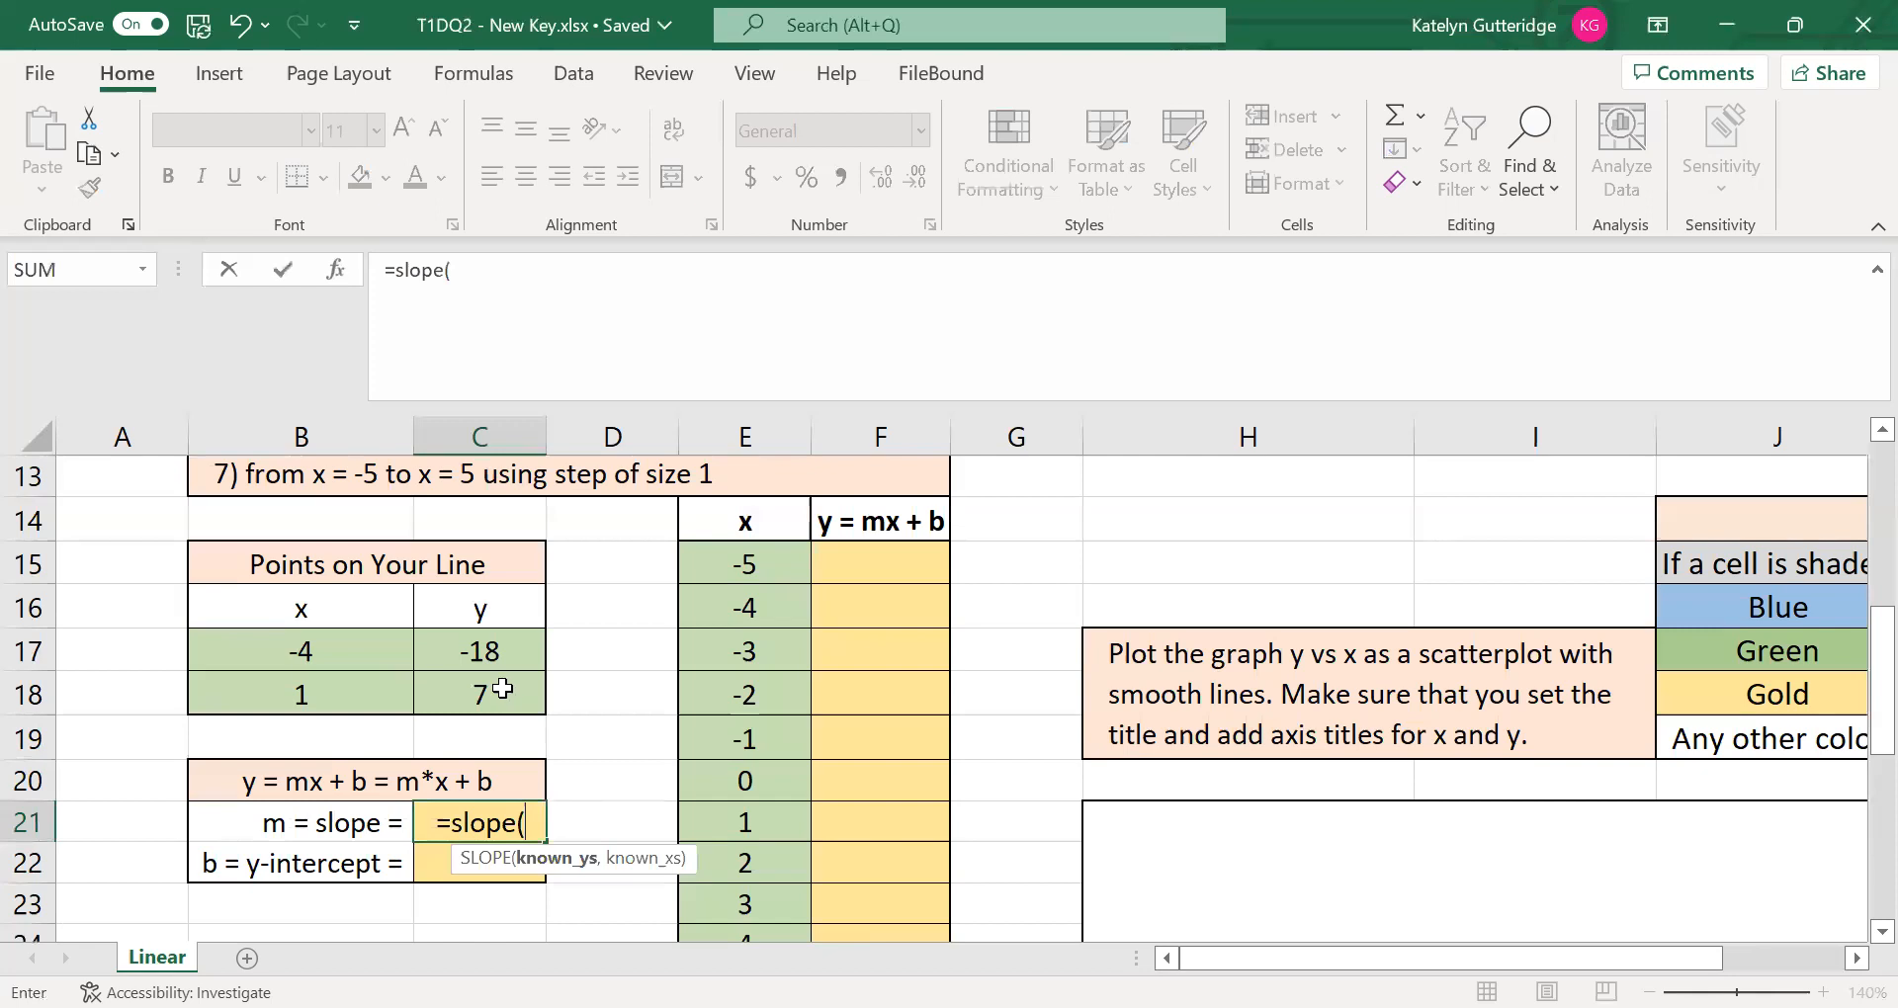
drag(486, 650, 485, 697)
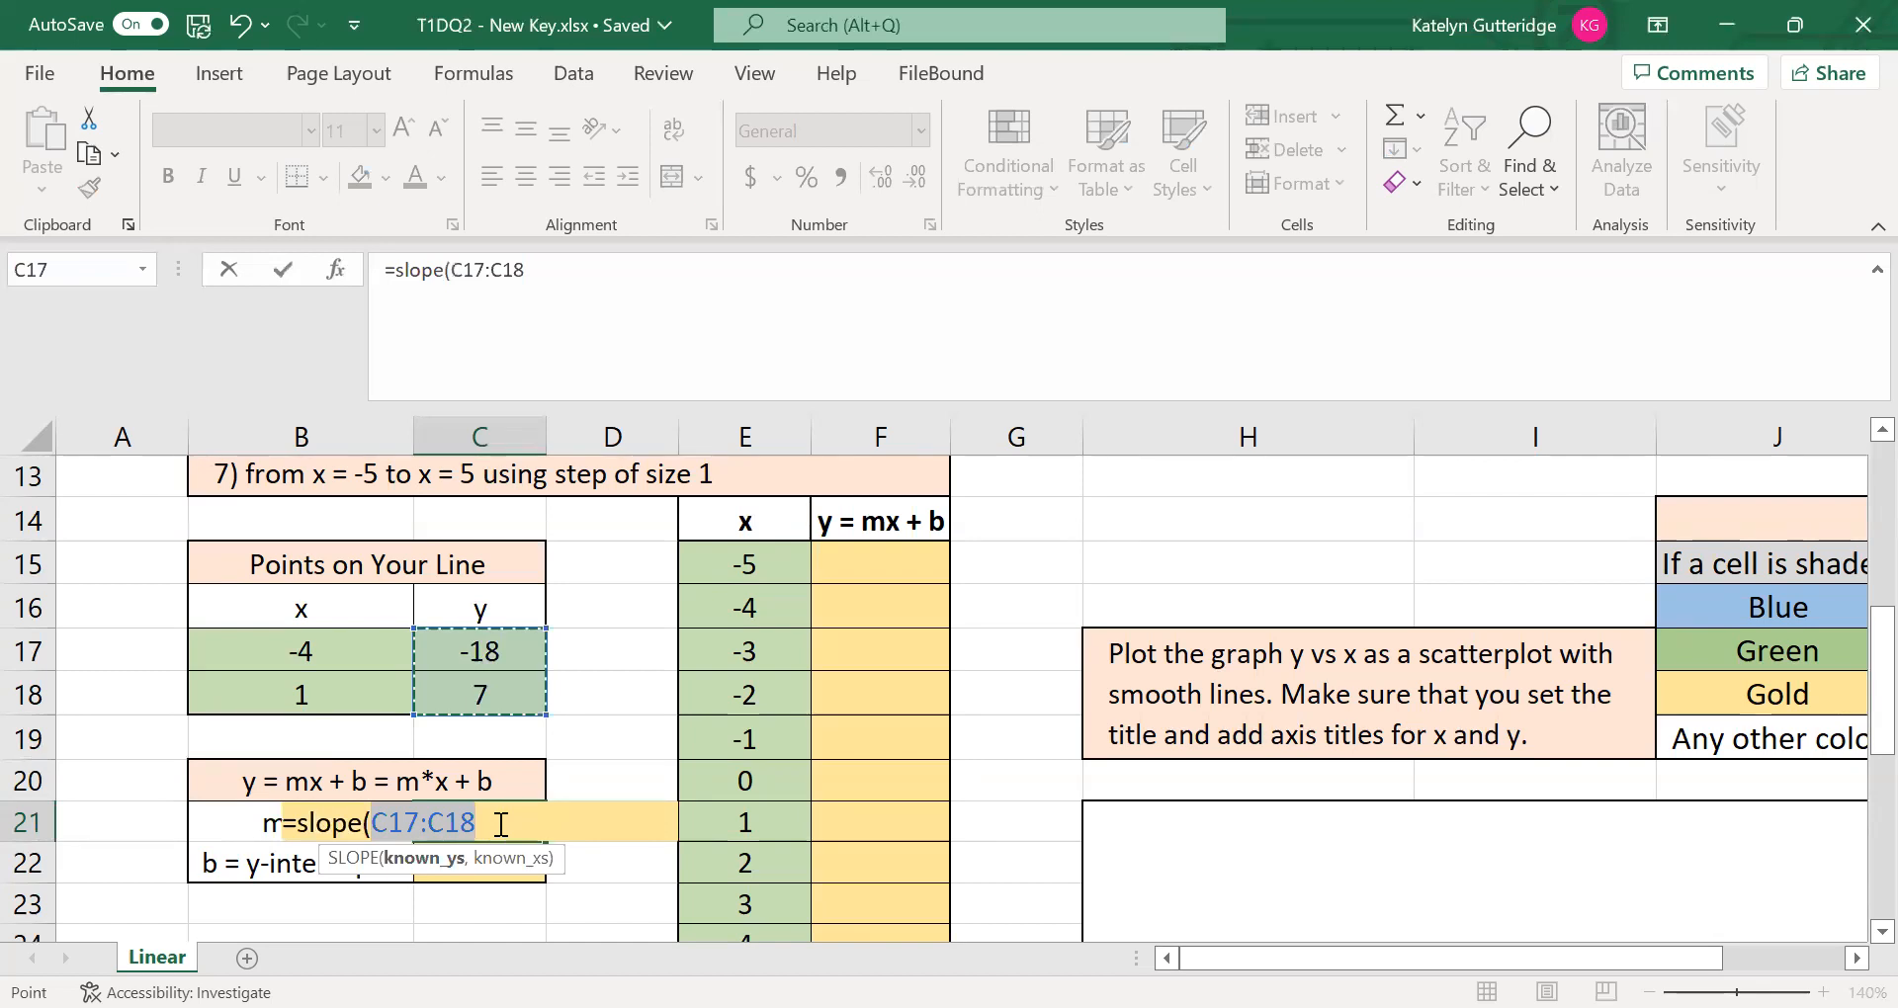
text(,)
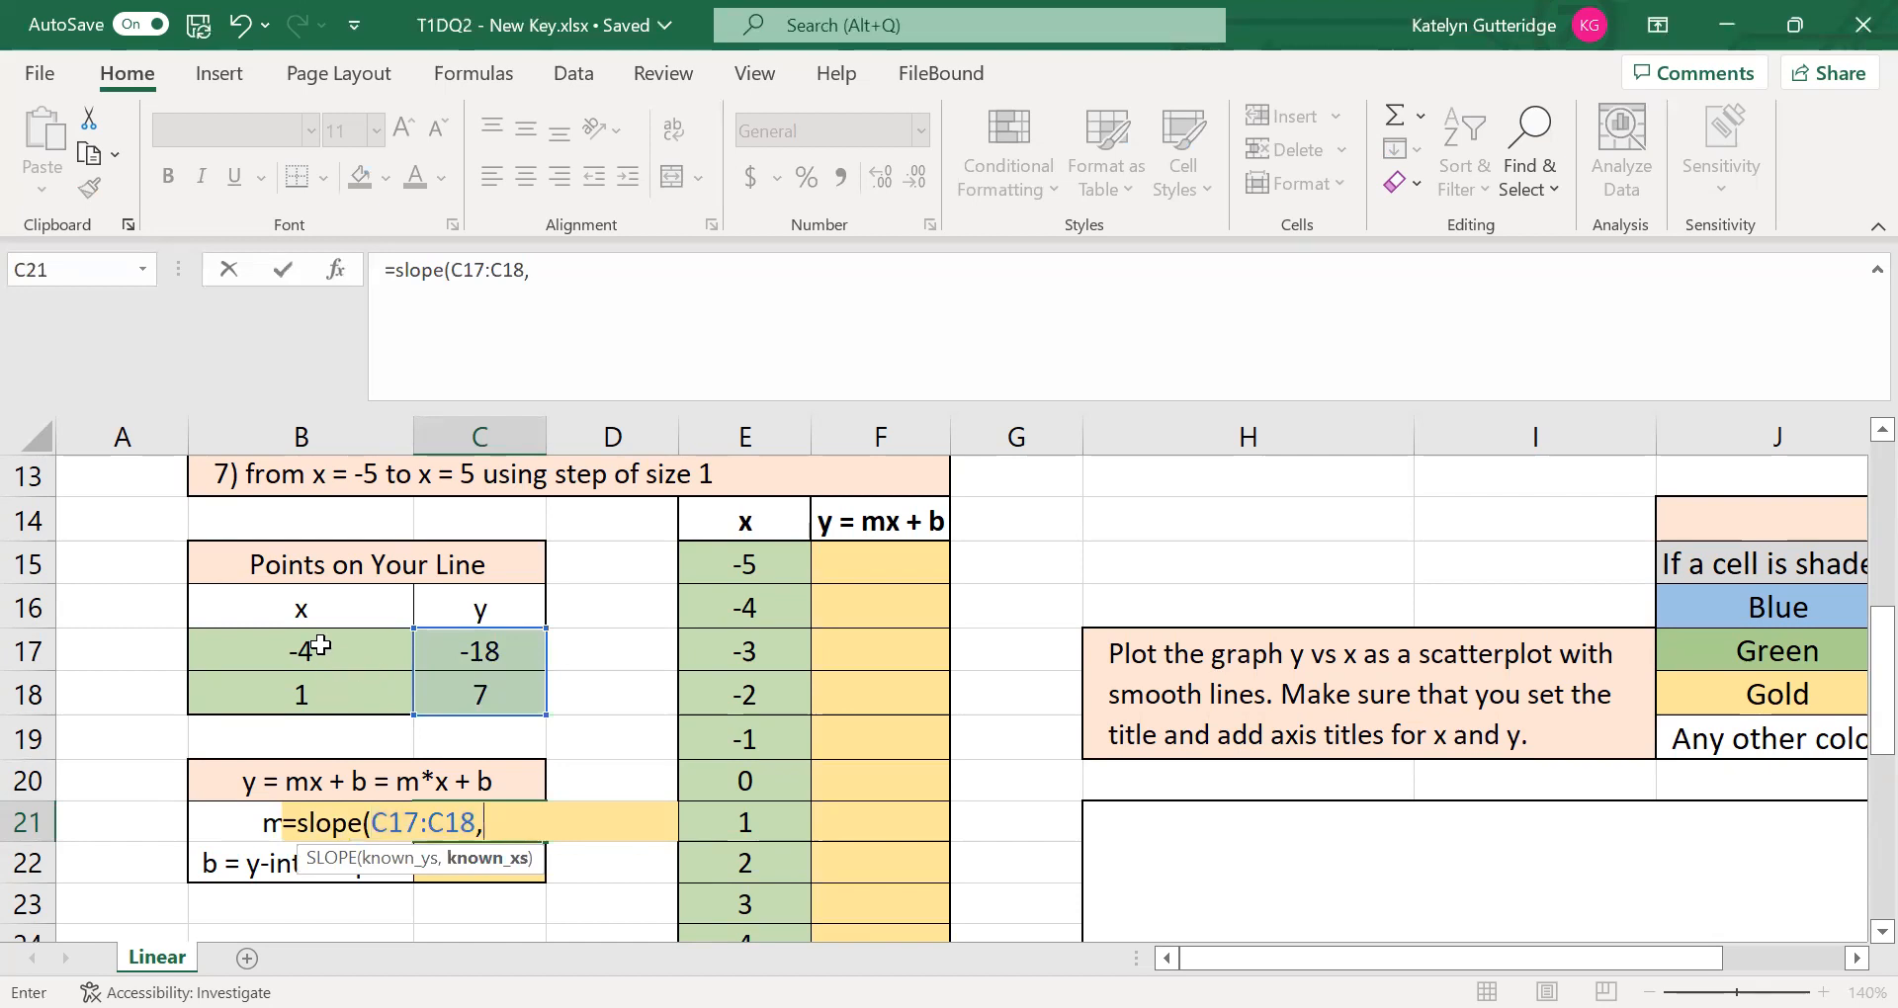
drag(321, 644, 321, 682)
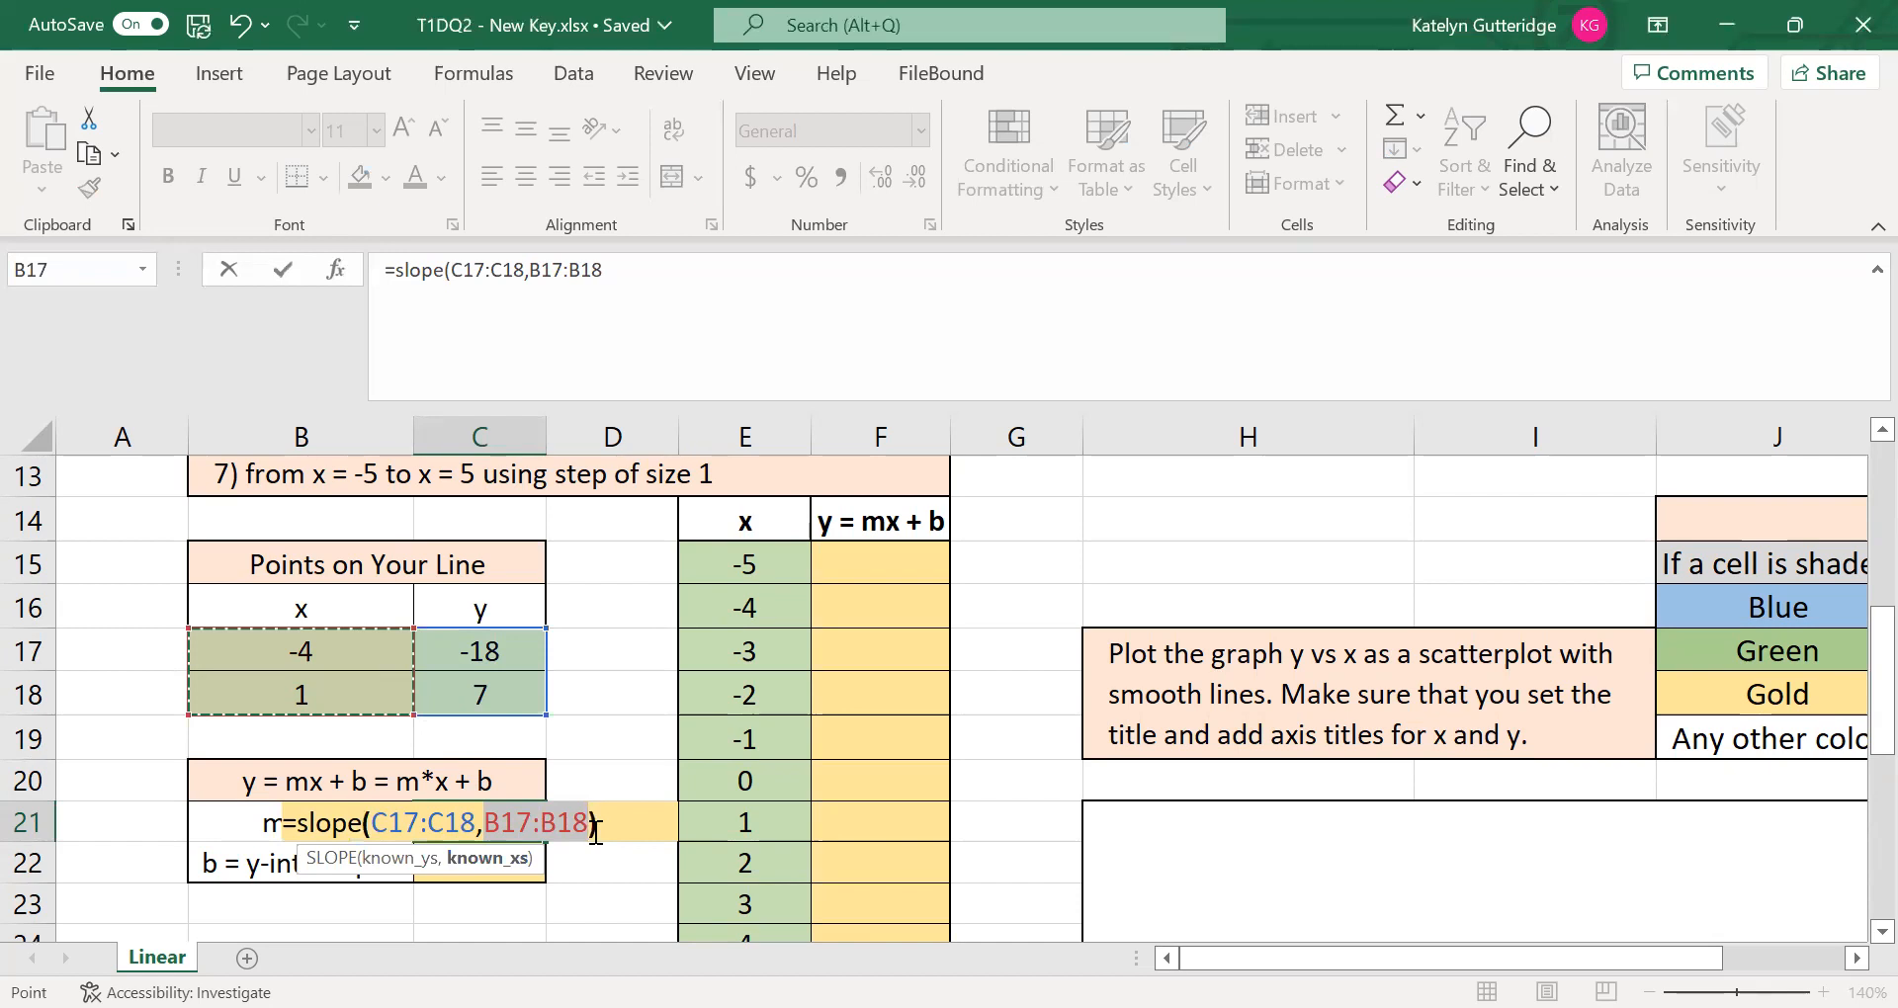
text())
key(Return)
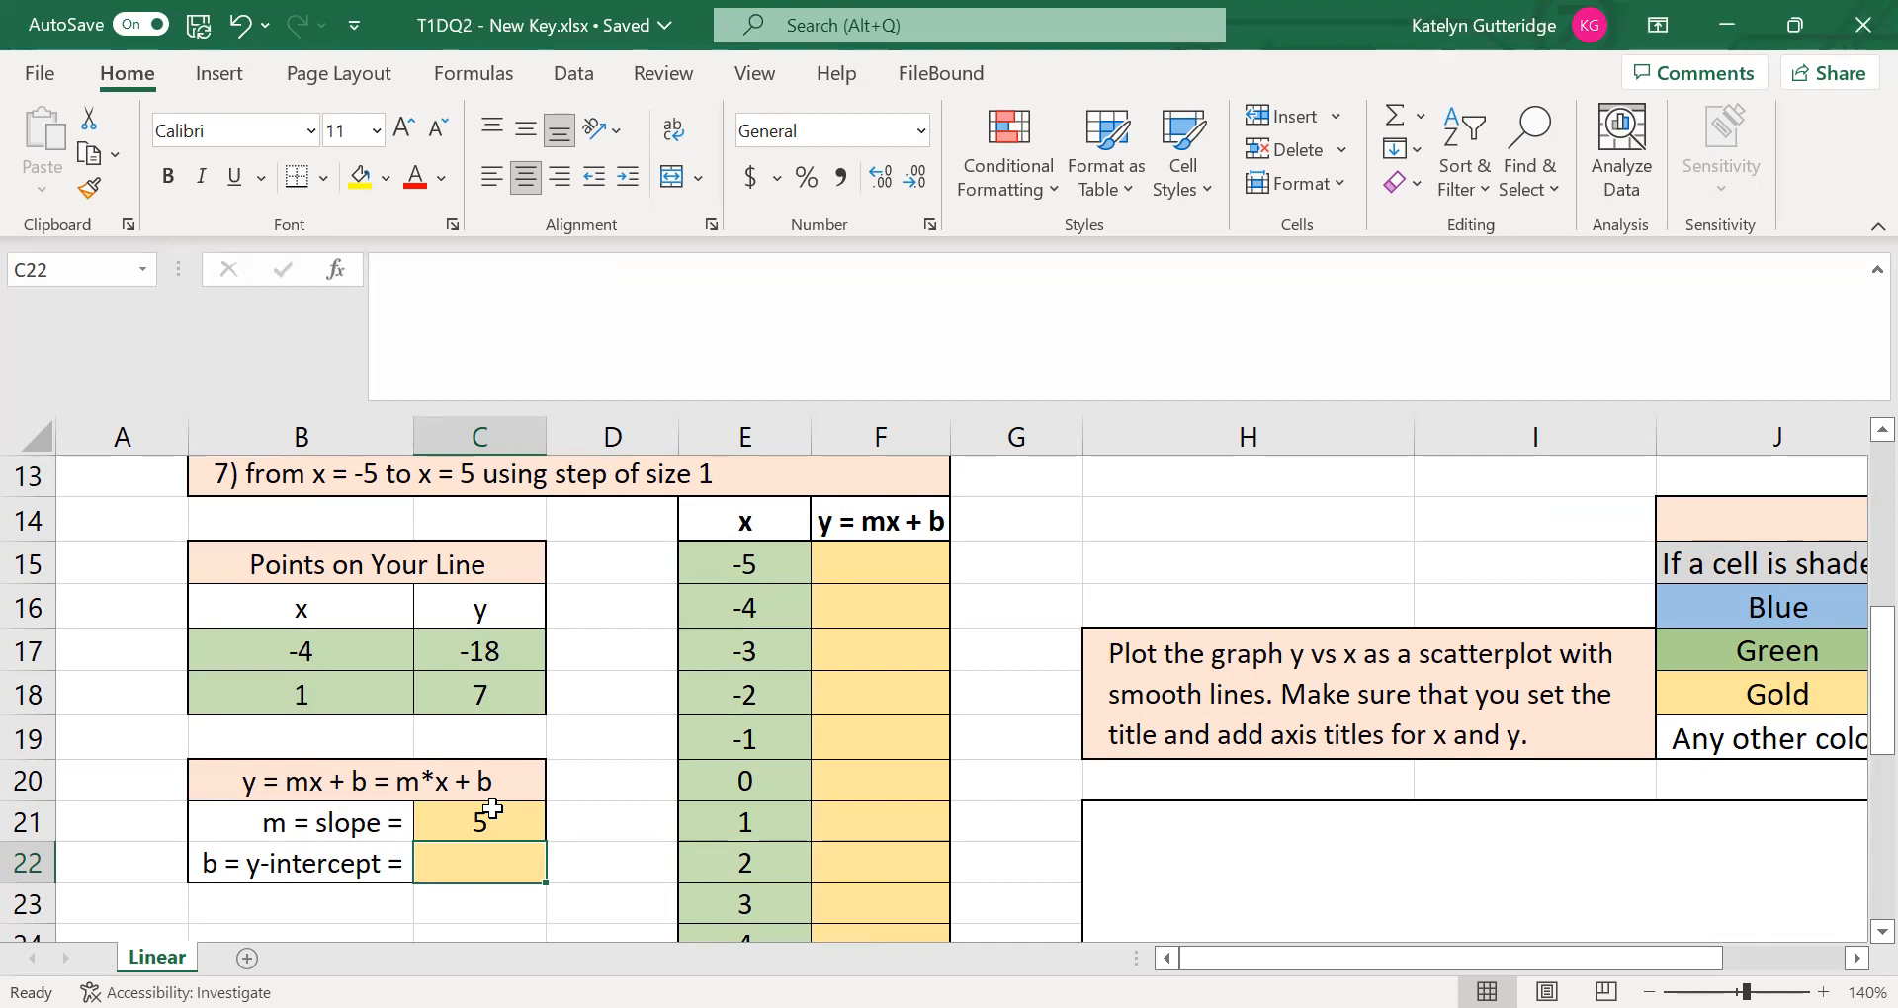
- Calculate the y-intercept in cell C22 with =intercept(C17:C18,B17:B18), using the points' y values and x values
text(=)
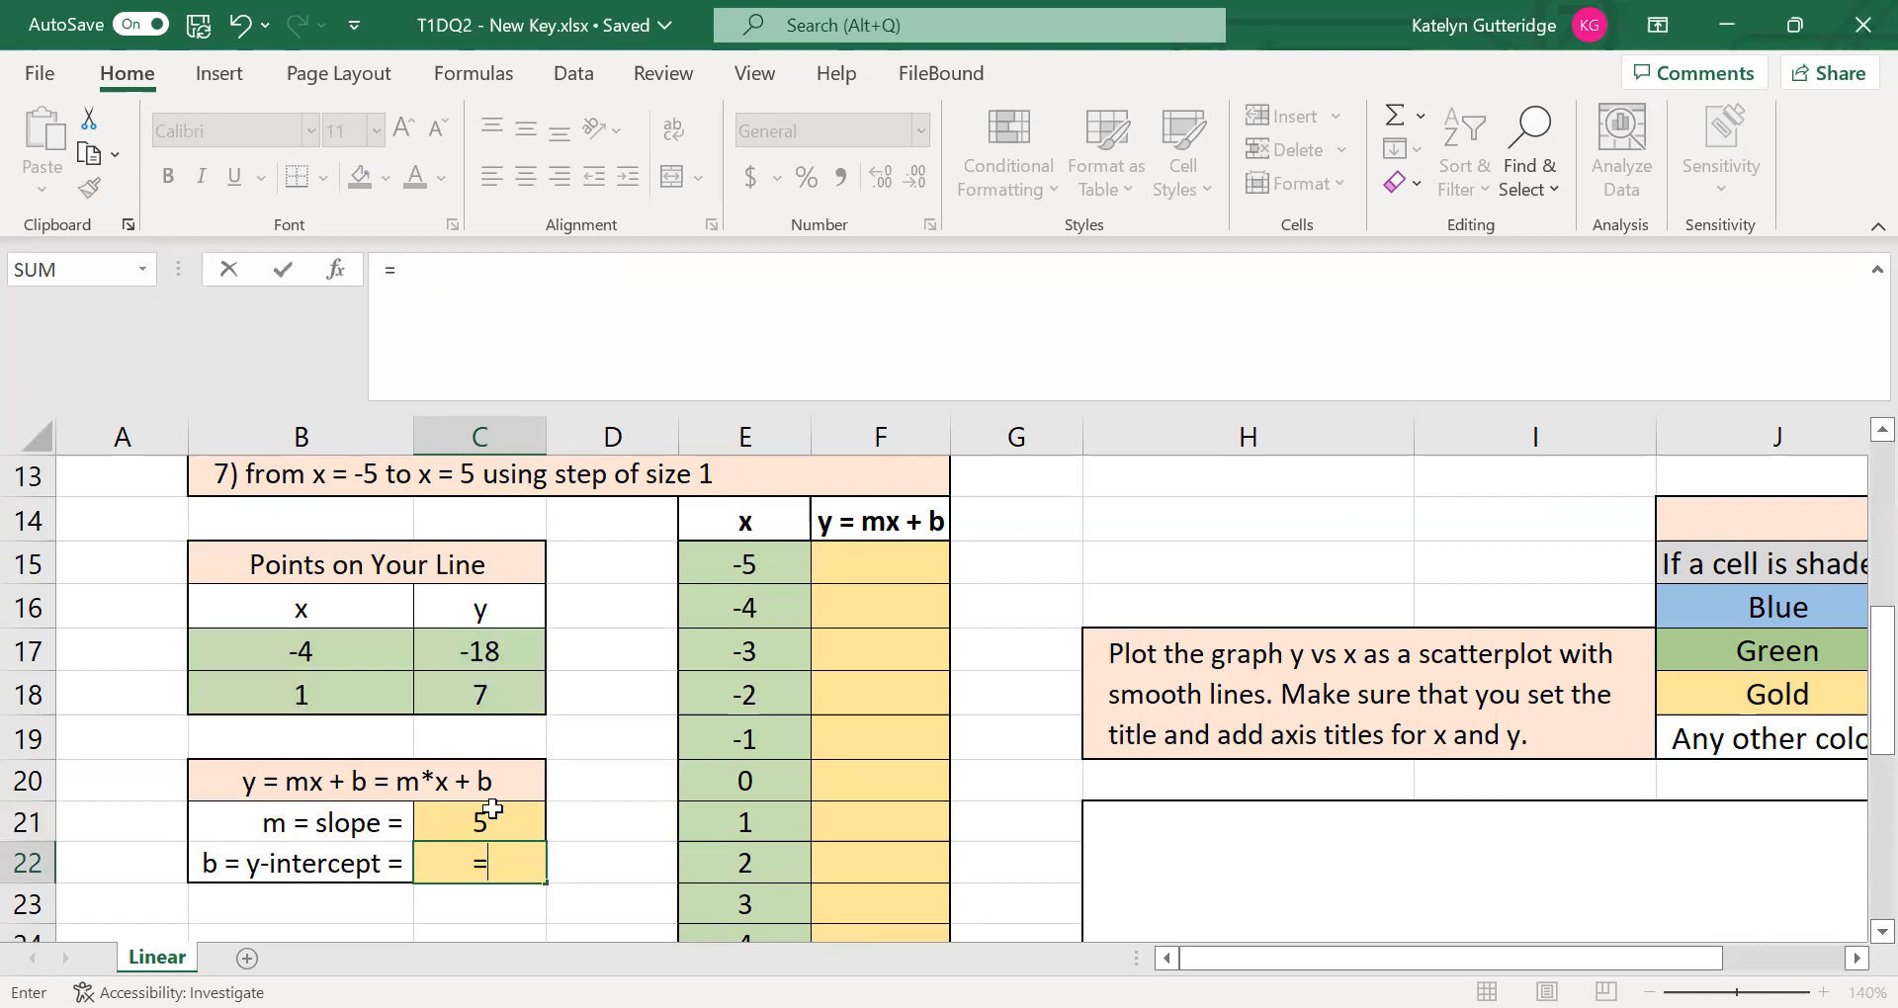
text(intercept)
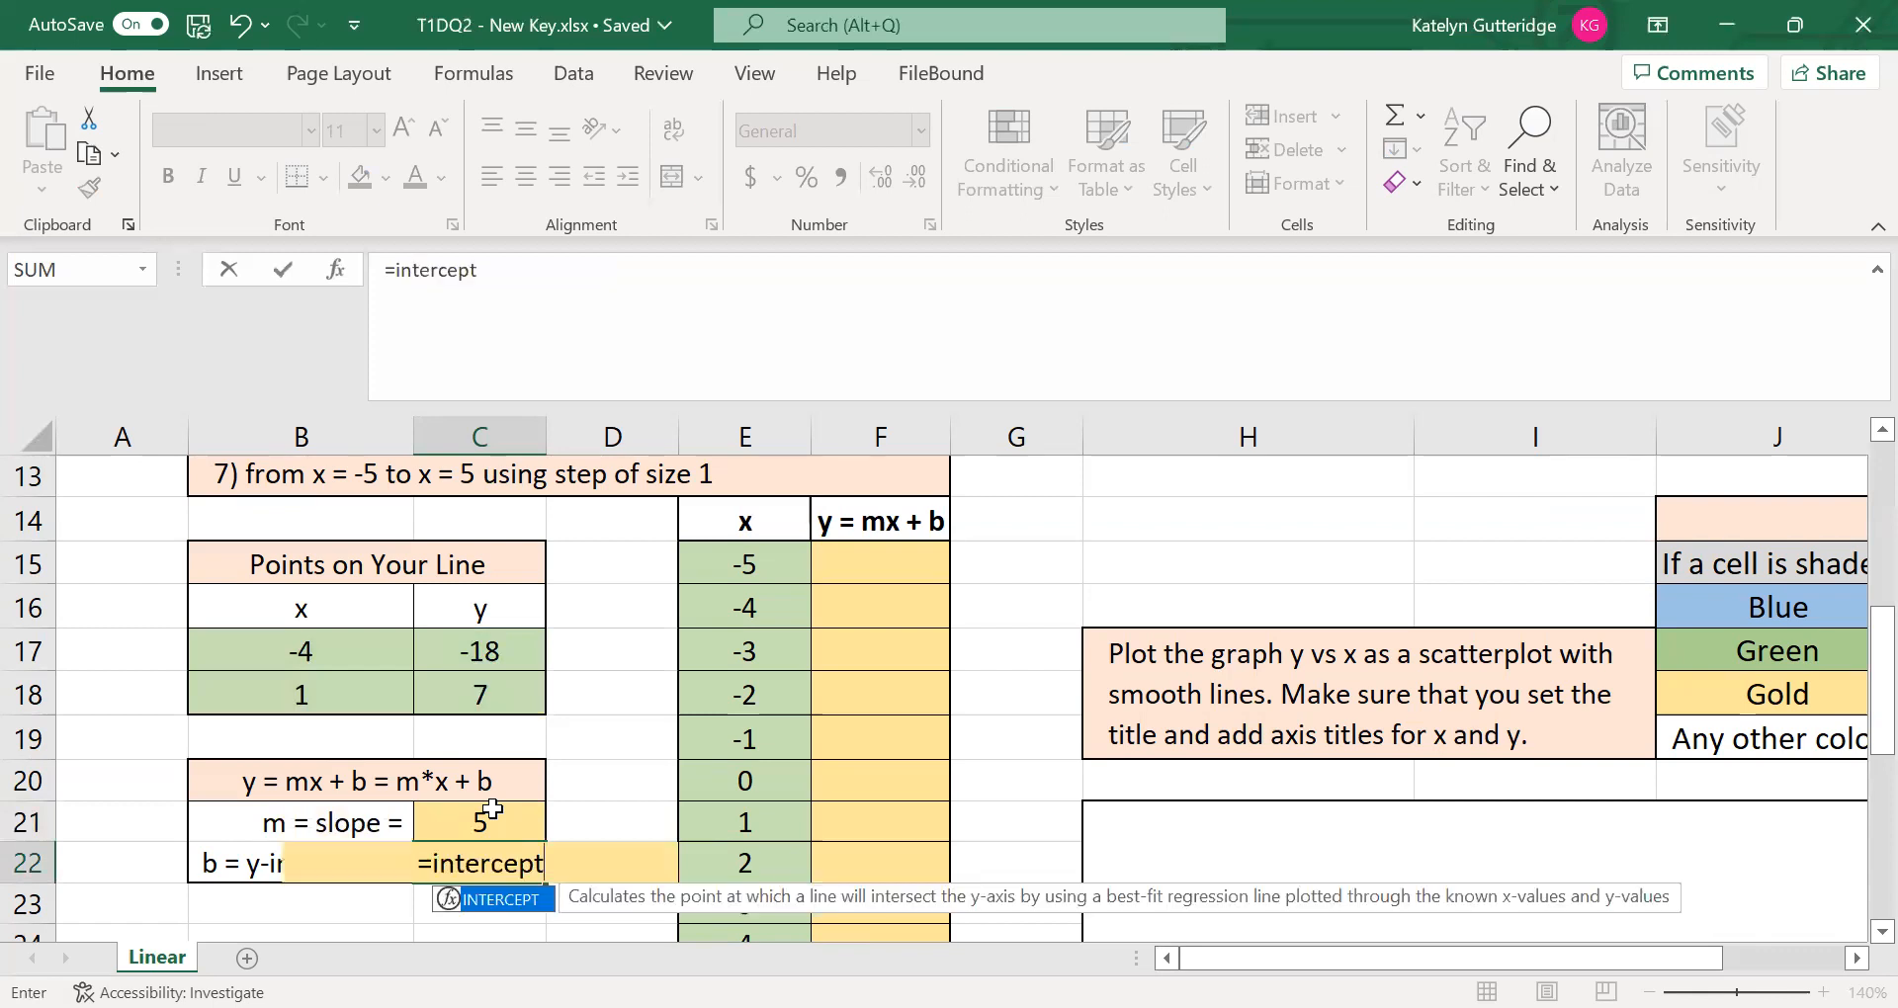
text(()
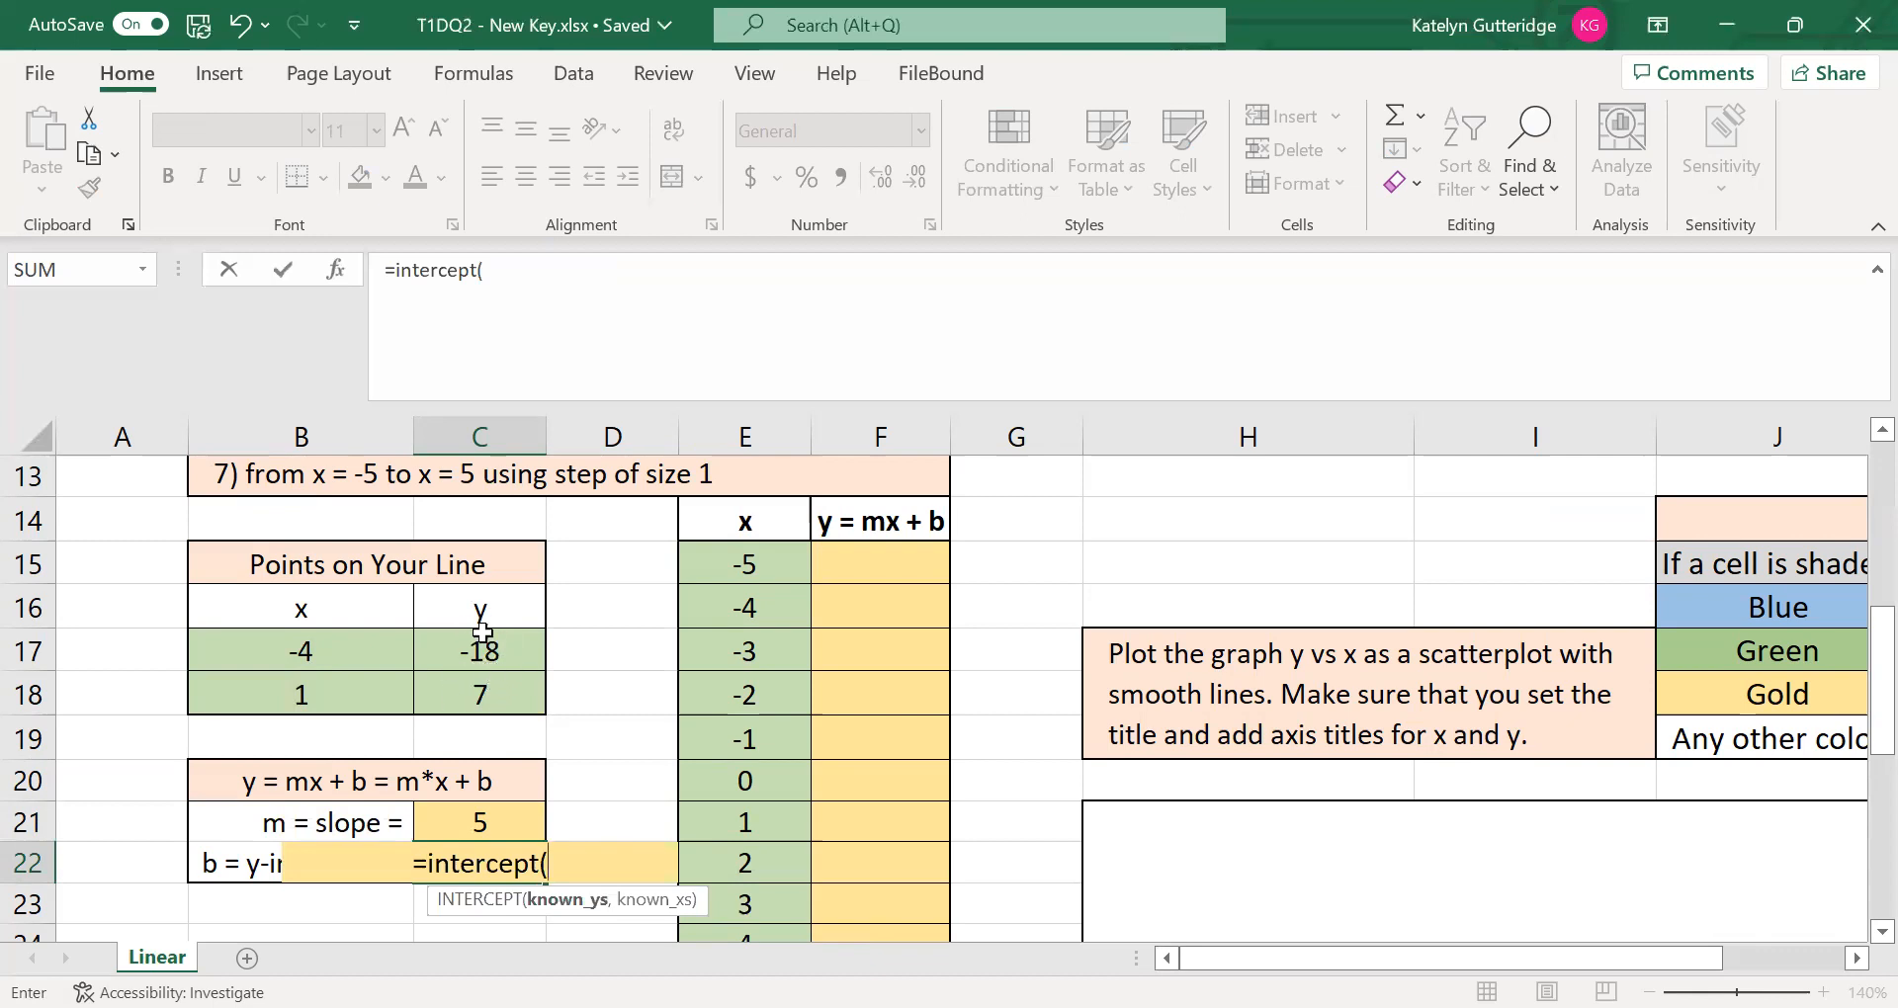
click(510, 641)
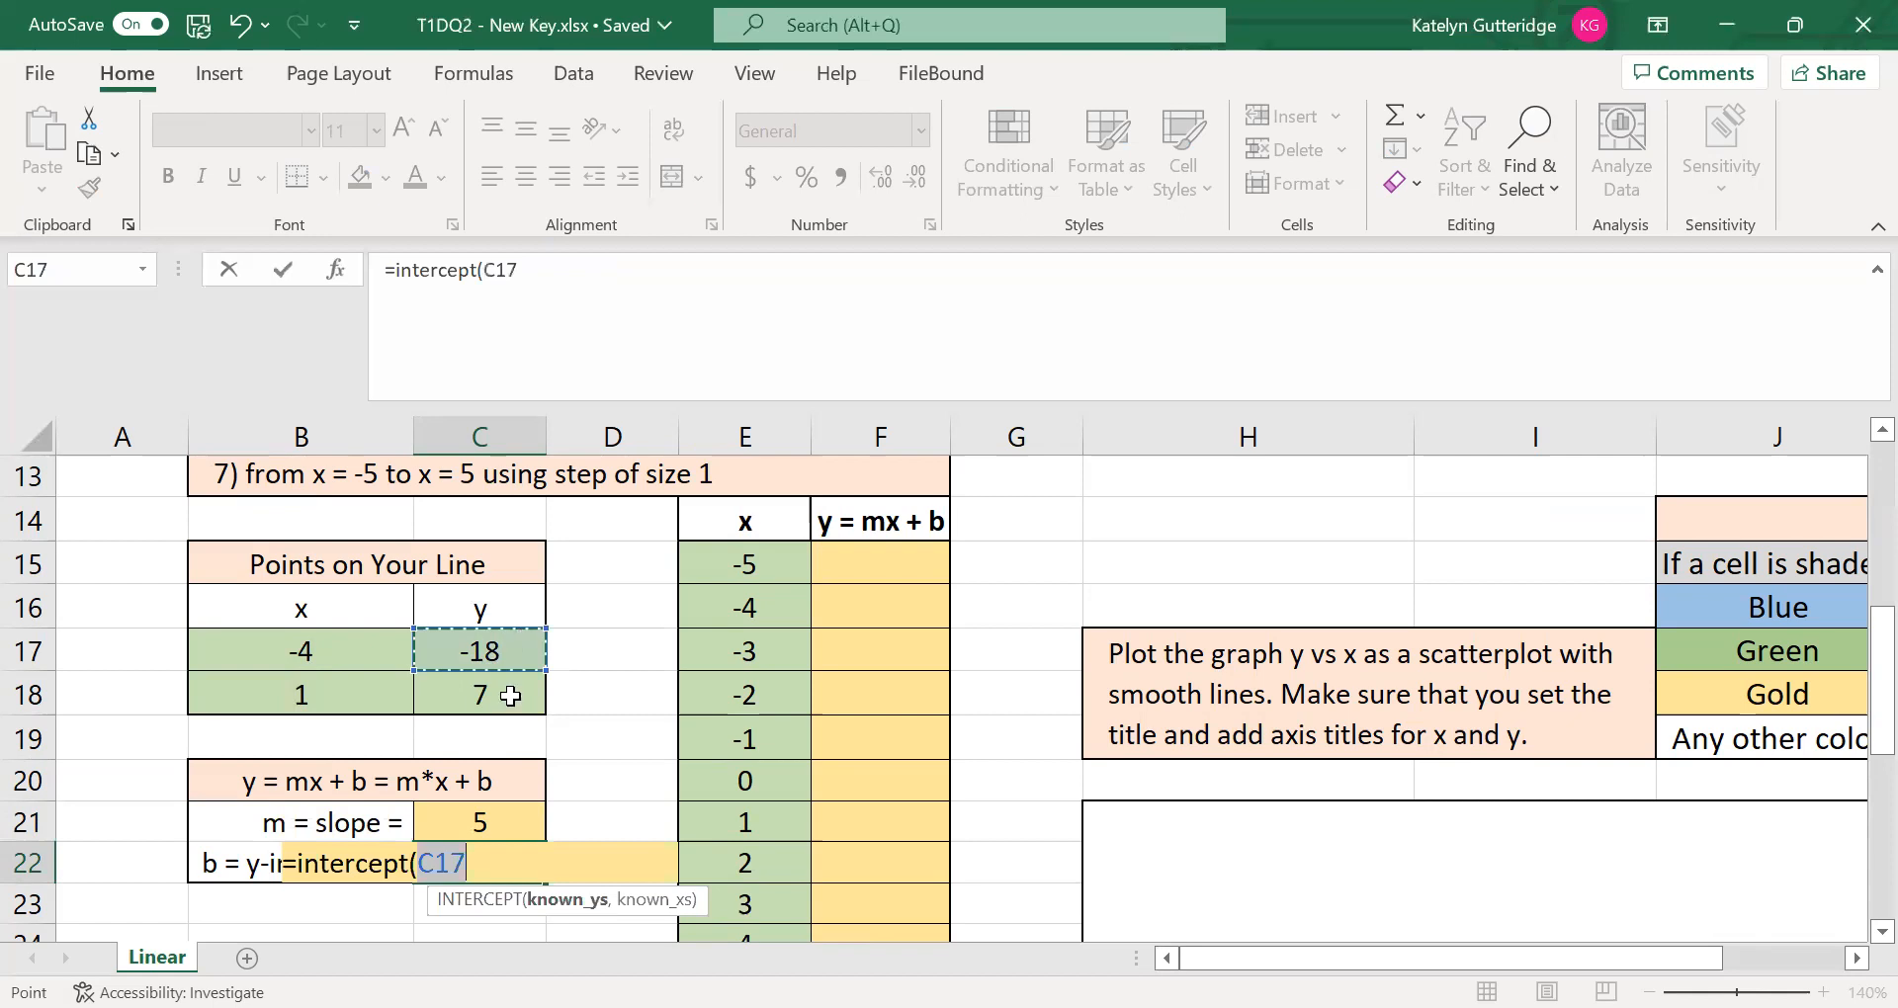
drag(510, 696, 510, 695)
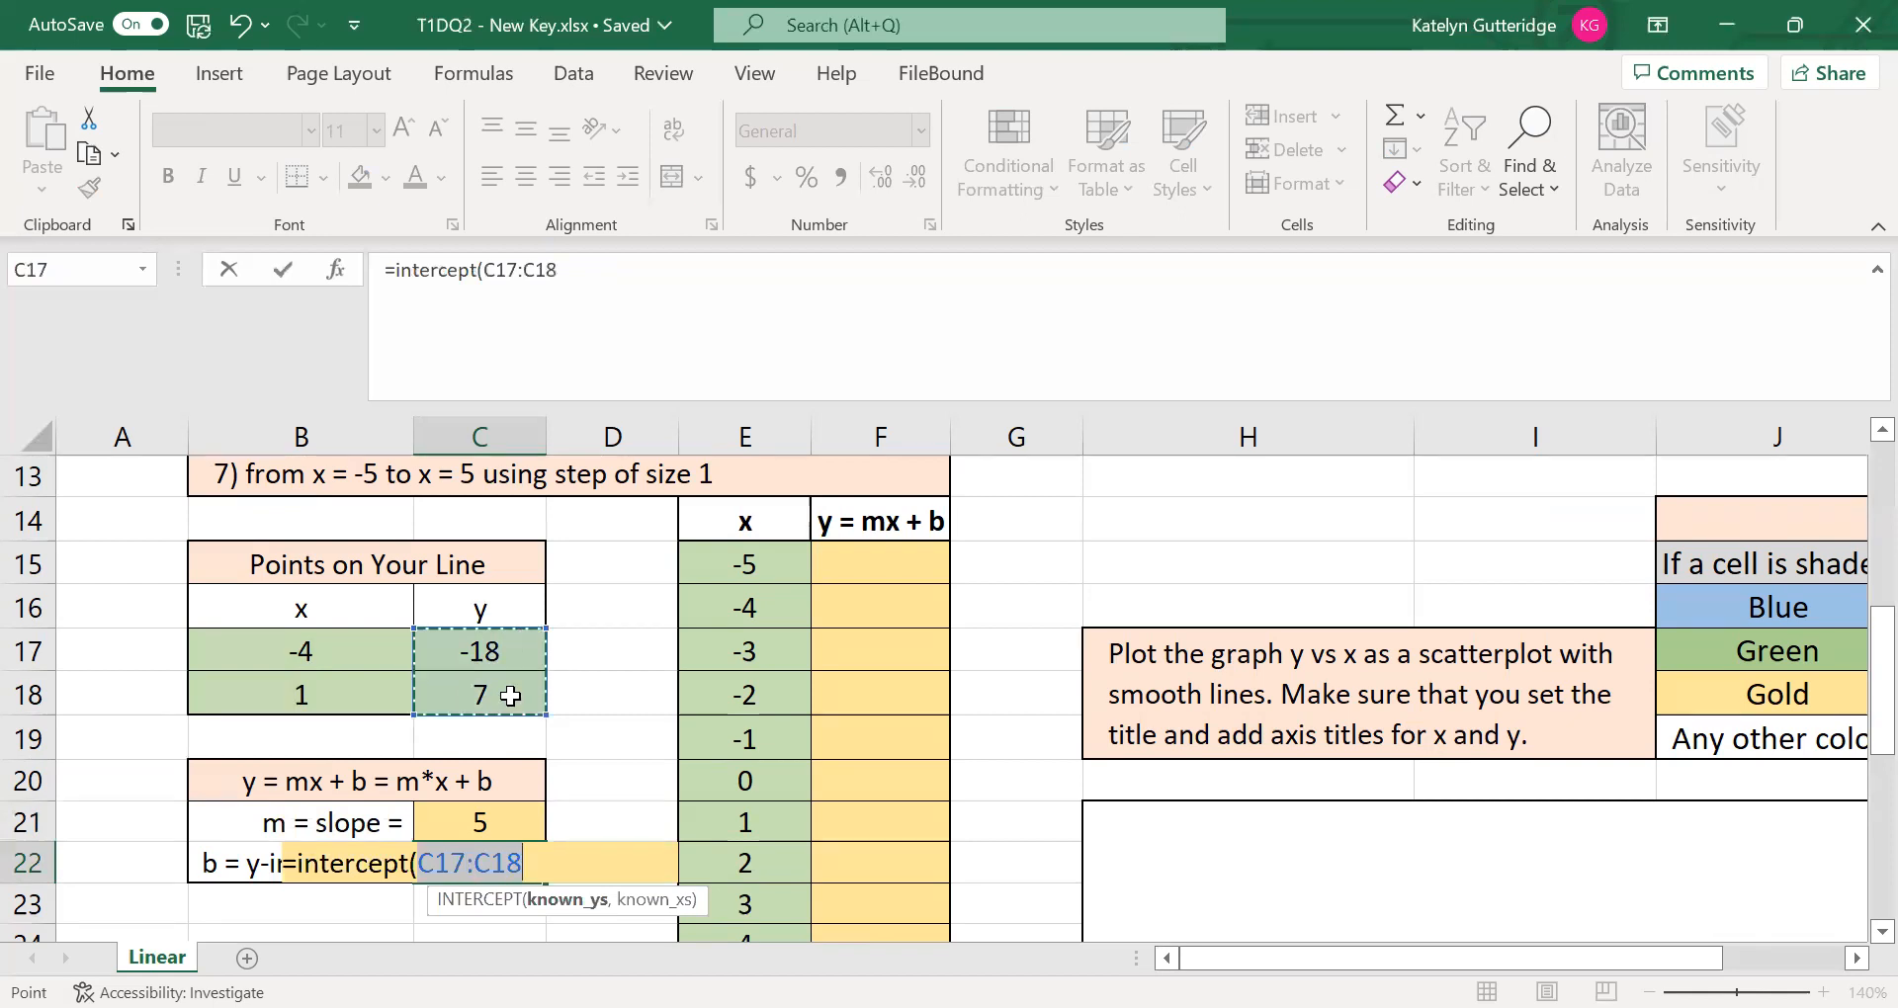
text(,)
click(352, 648)
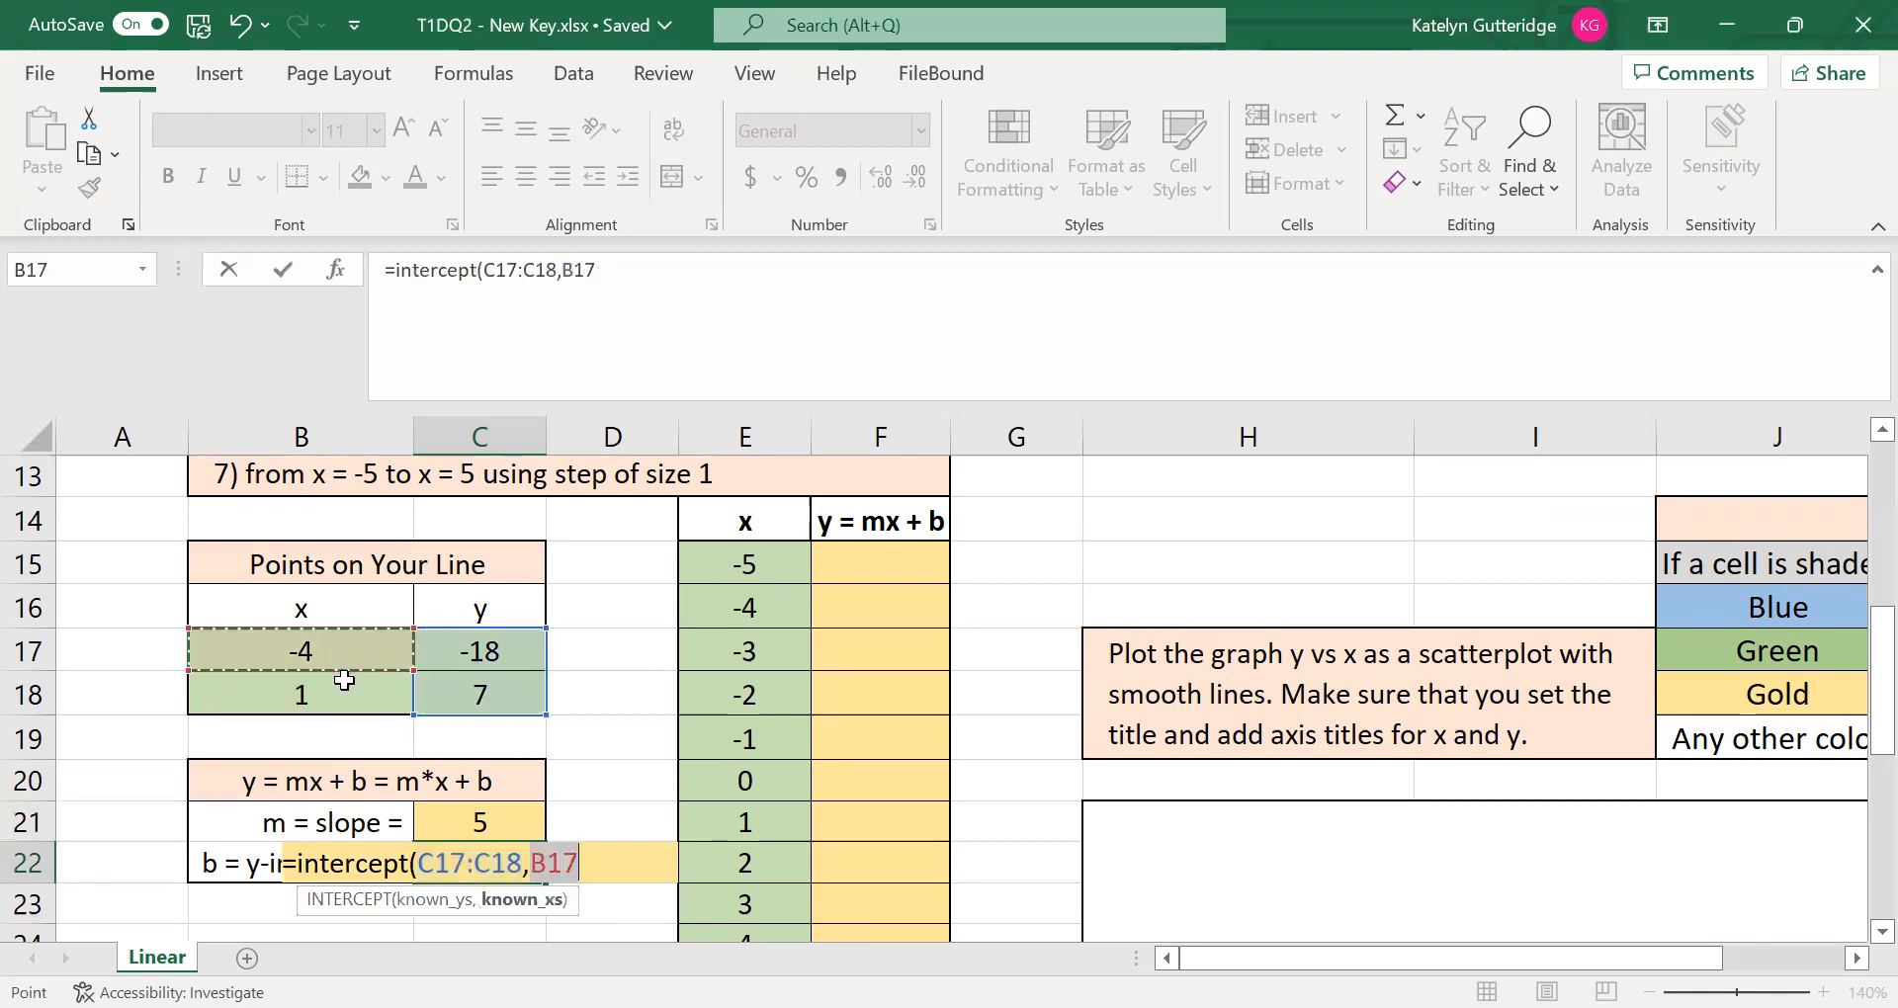
drag(344, 680, 344, 680)
text())
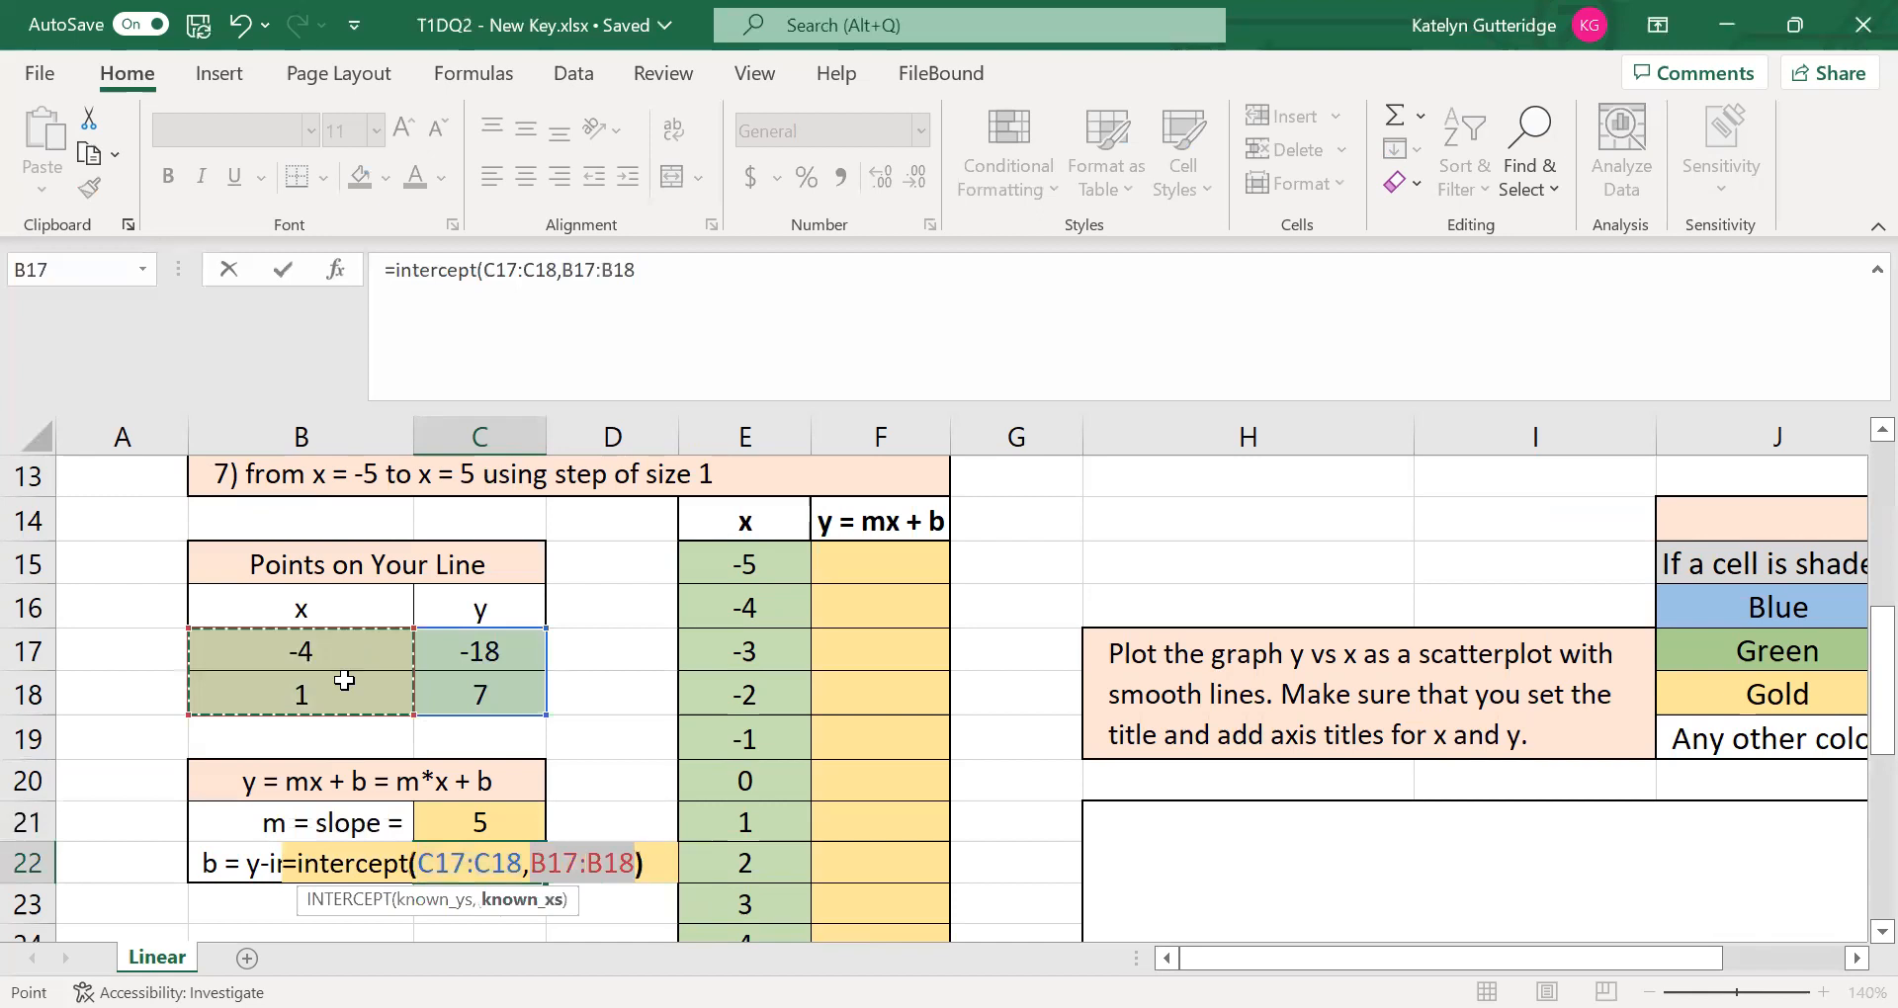
key(Return)
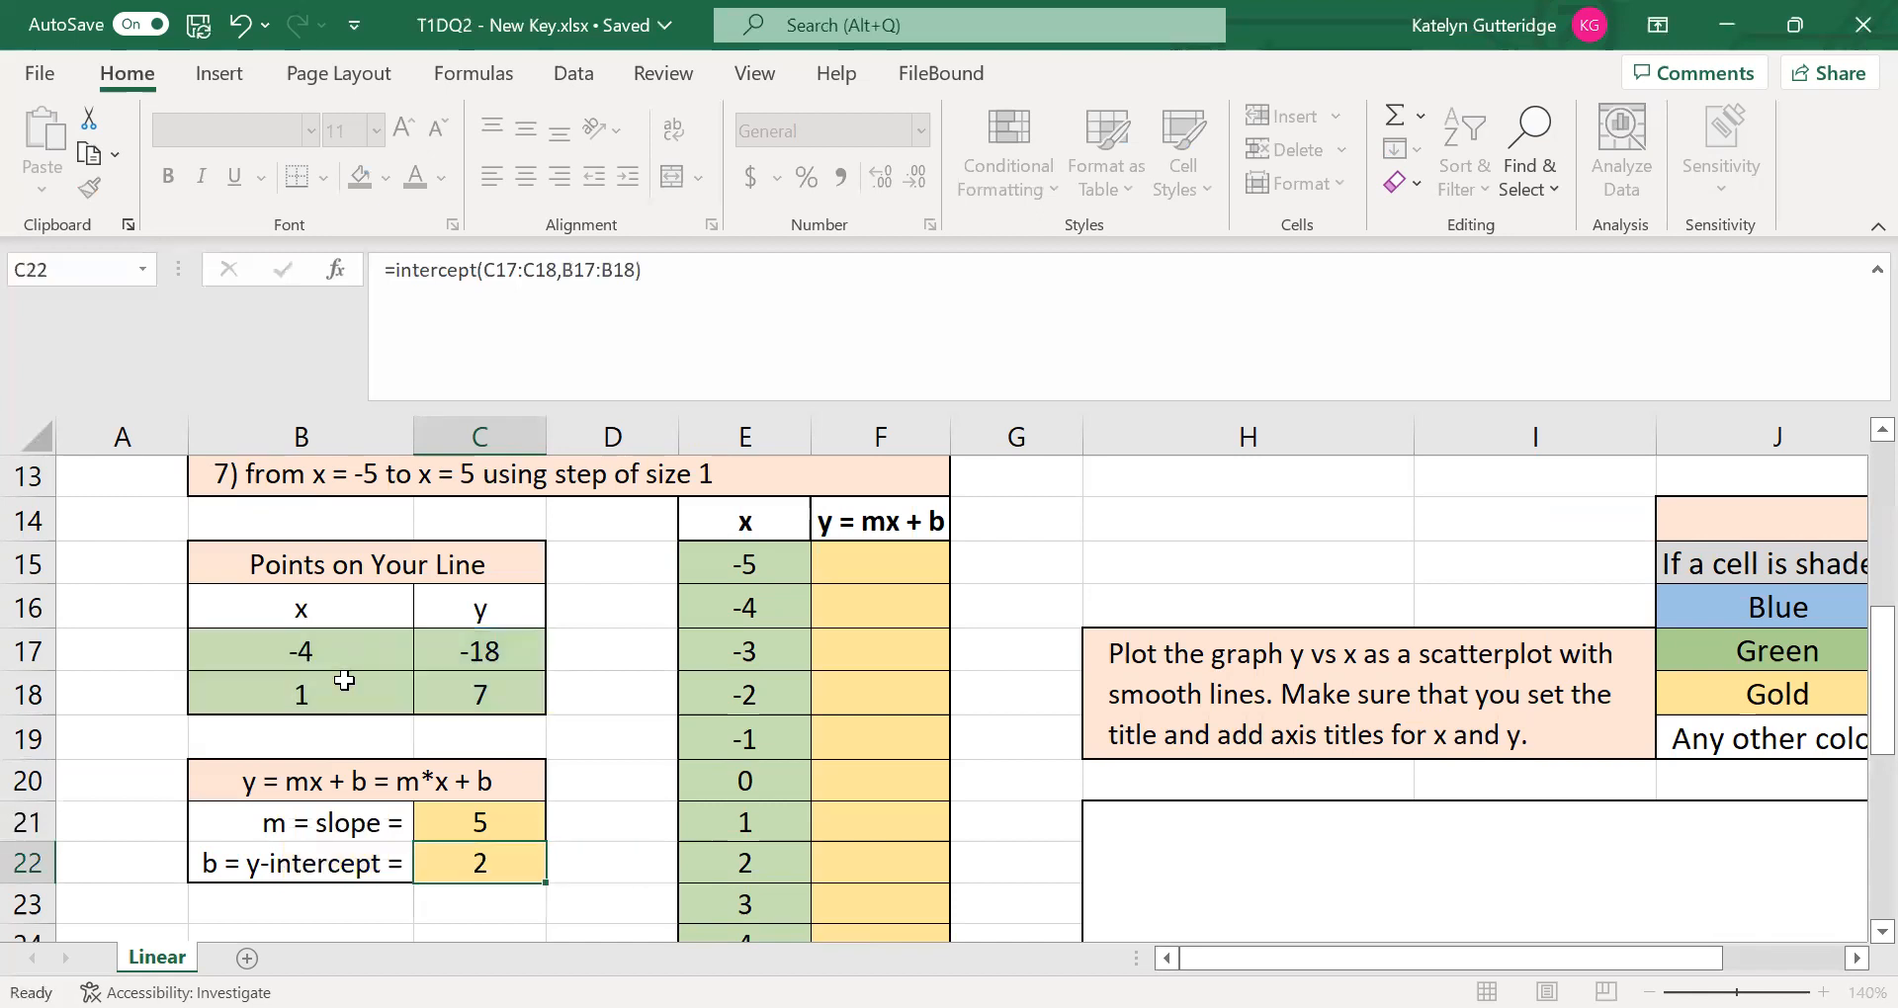
- Review the slope and y-intercept formulas in C21 and C22, the x values in E15:E25 and the empty y column
click(504, 816)
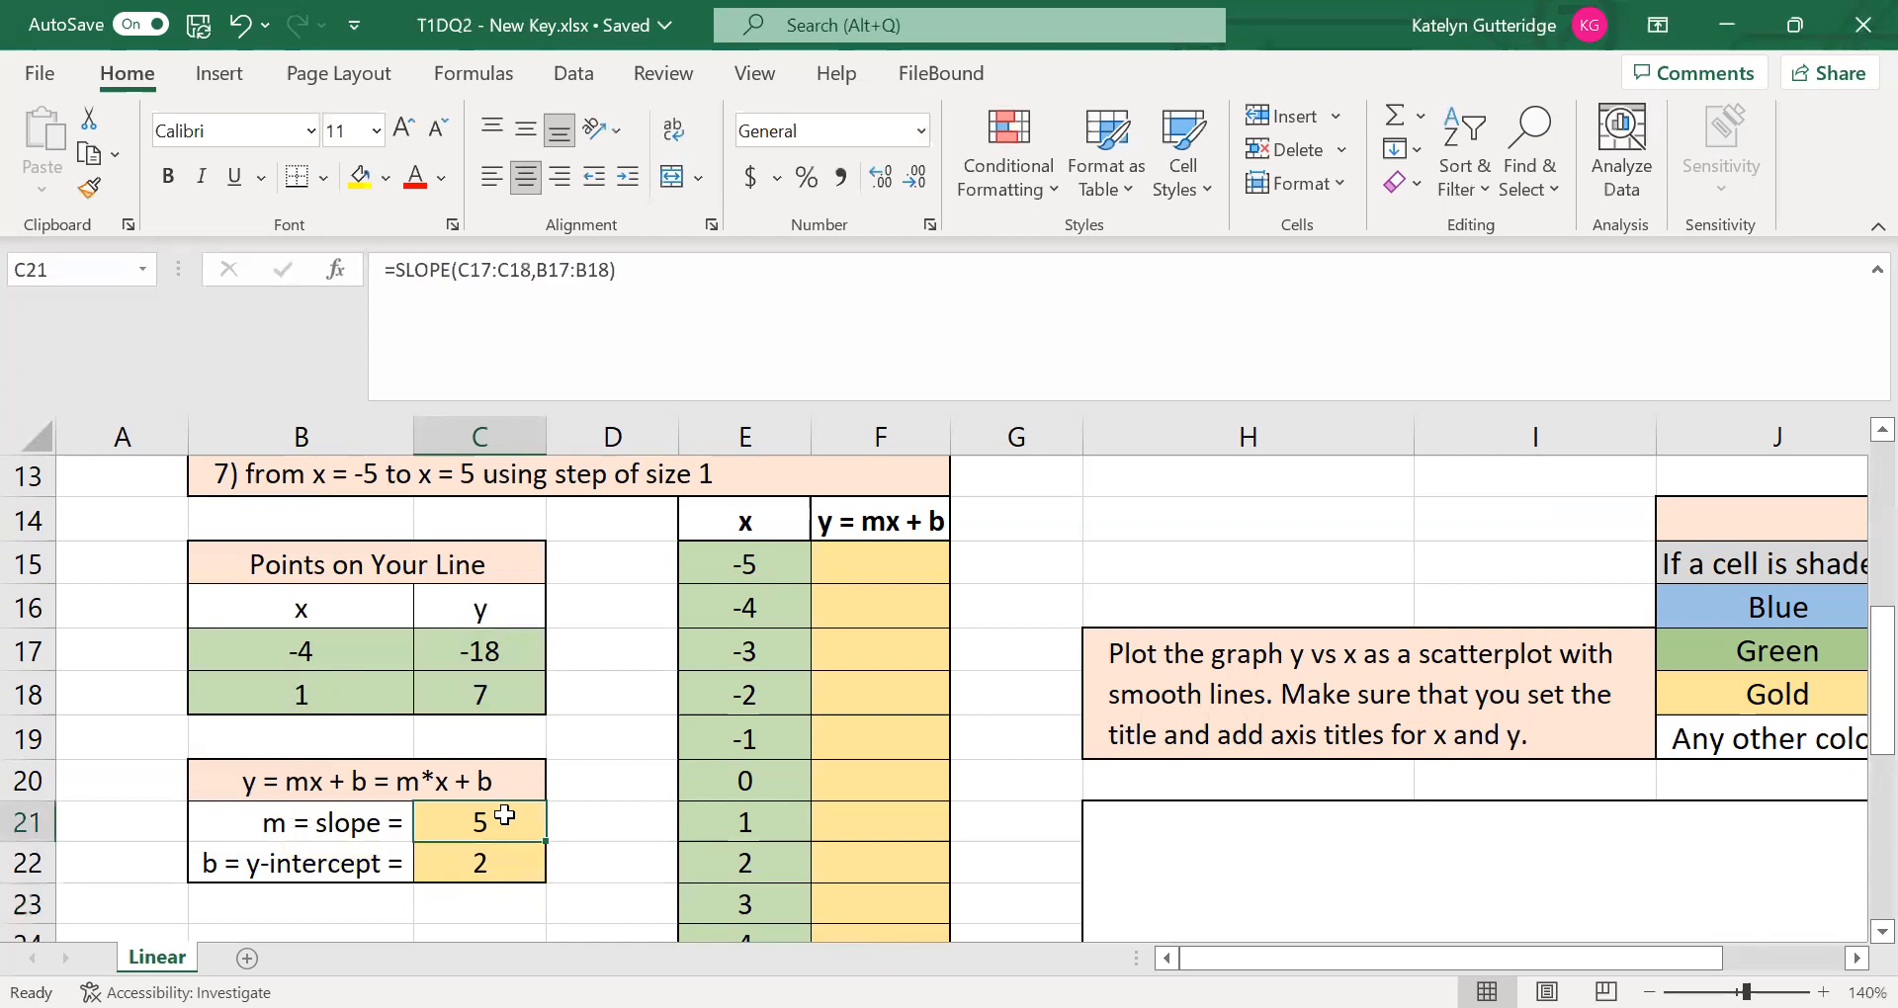
click(504, 849)
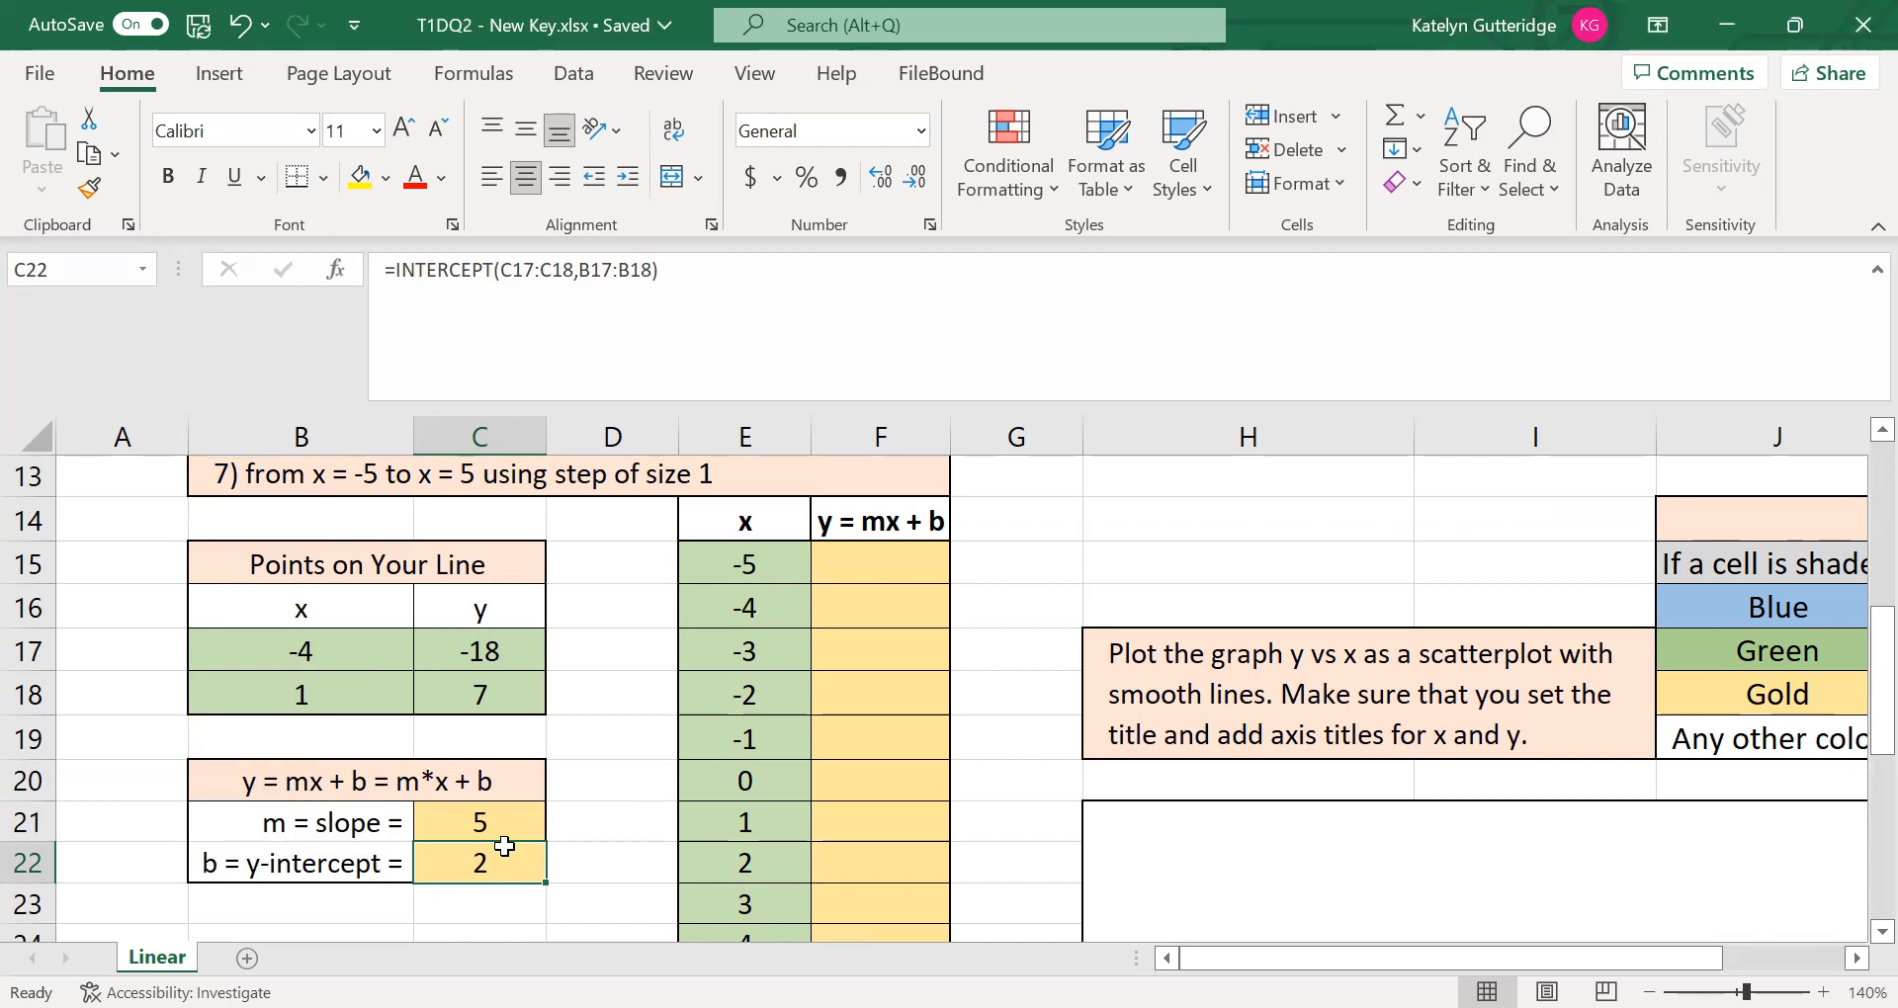
drag(494, 826, 423, 844)
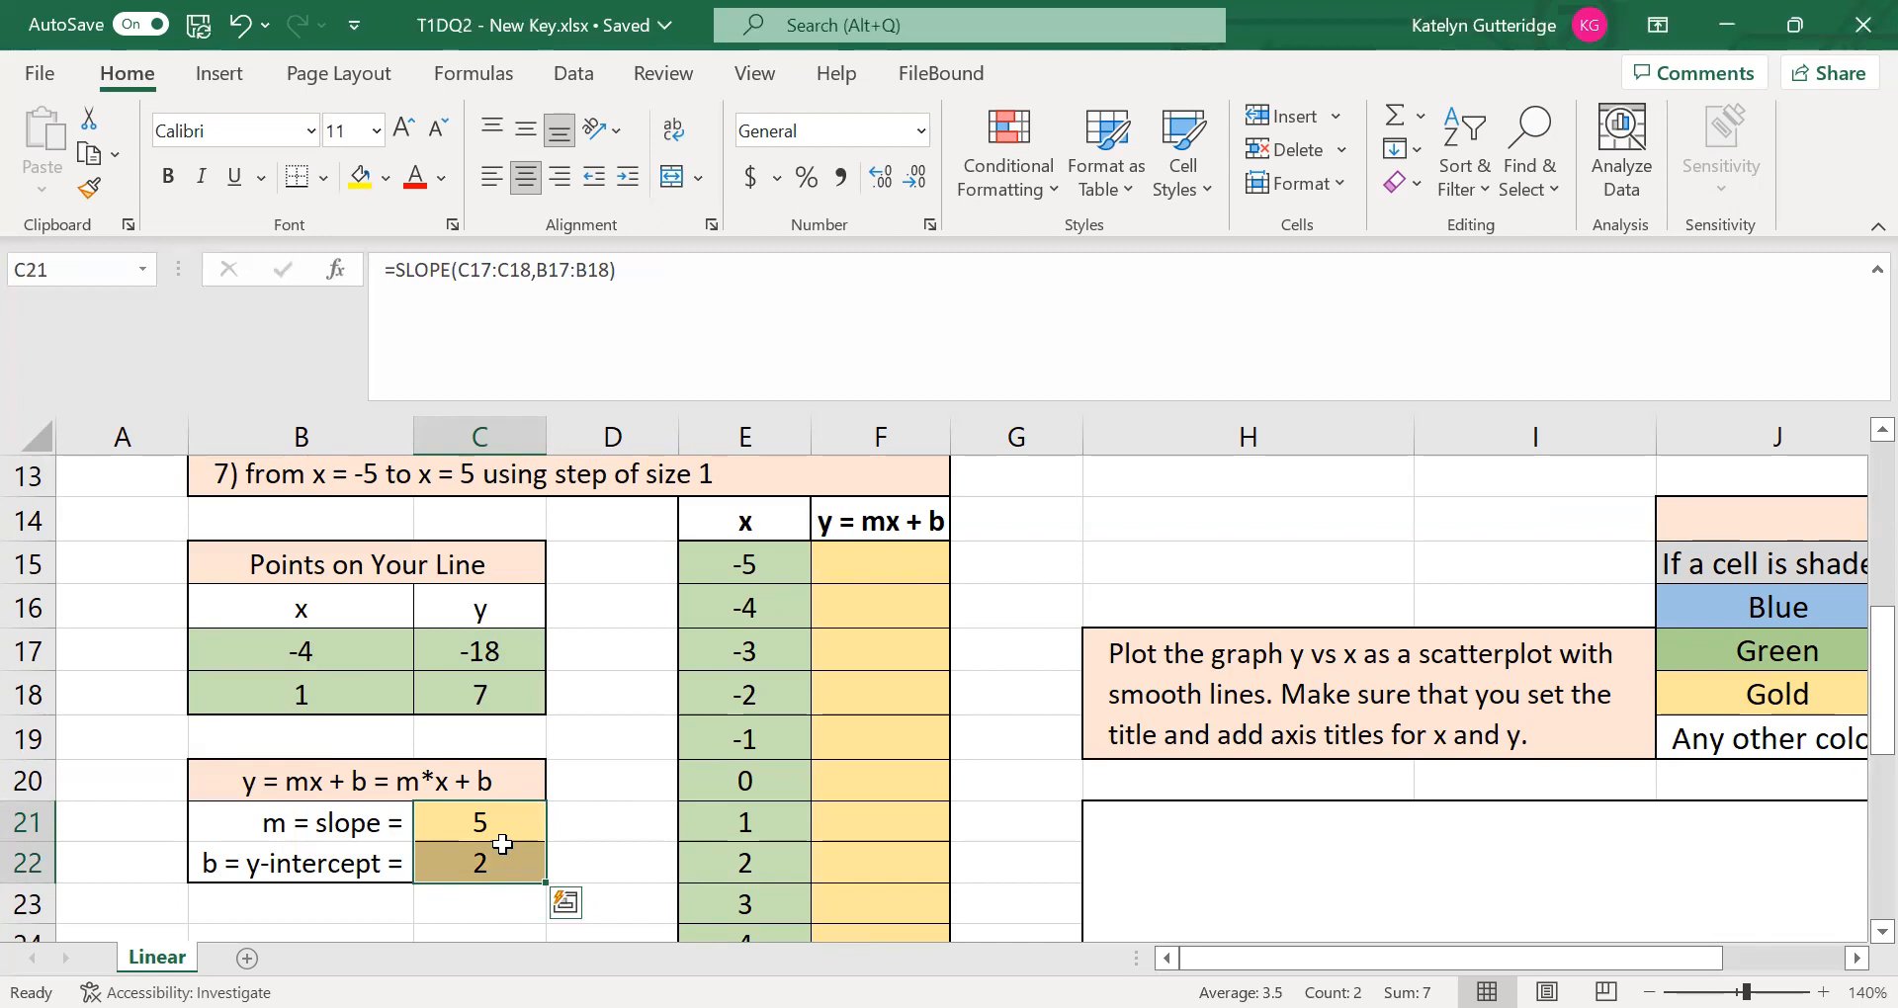
click(580, 809)
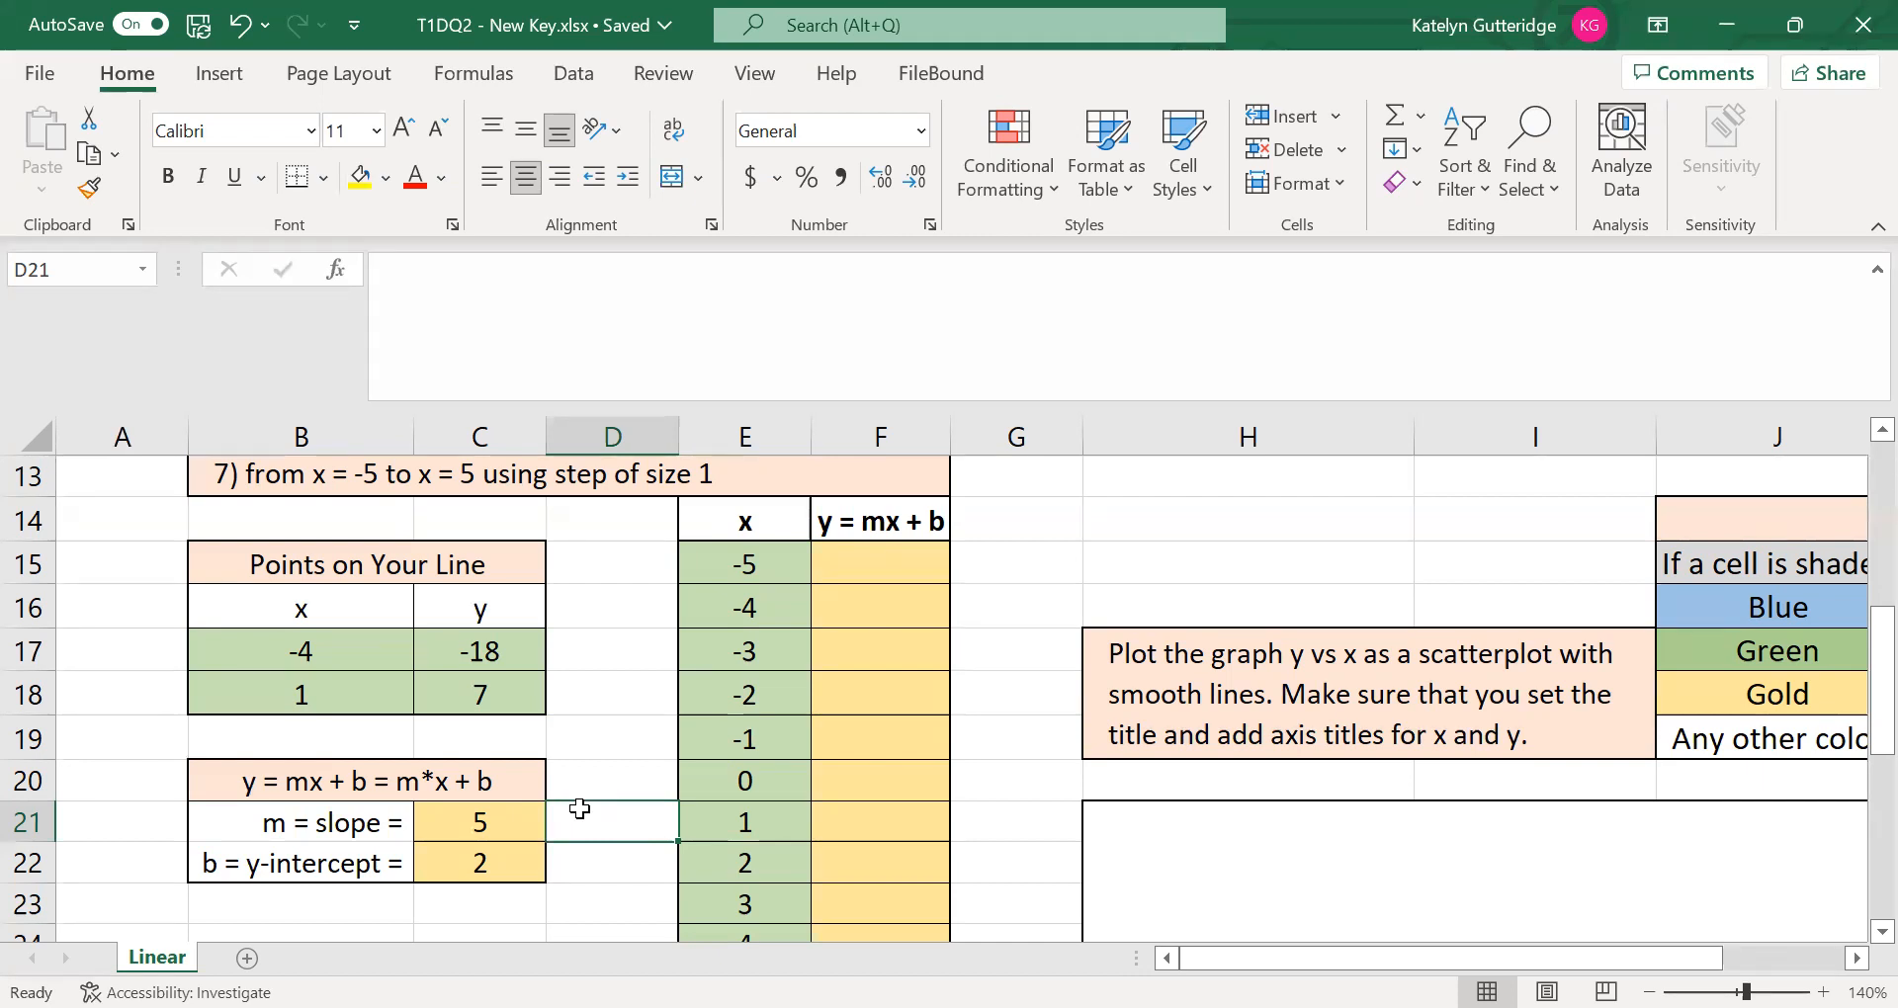
drag(766, 565, 771, 858)
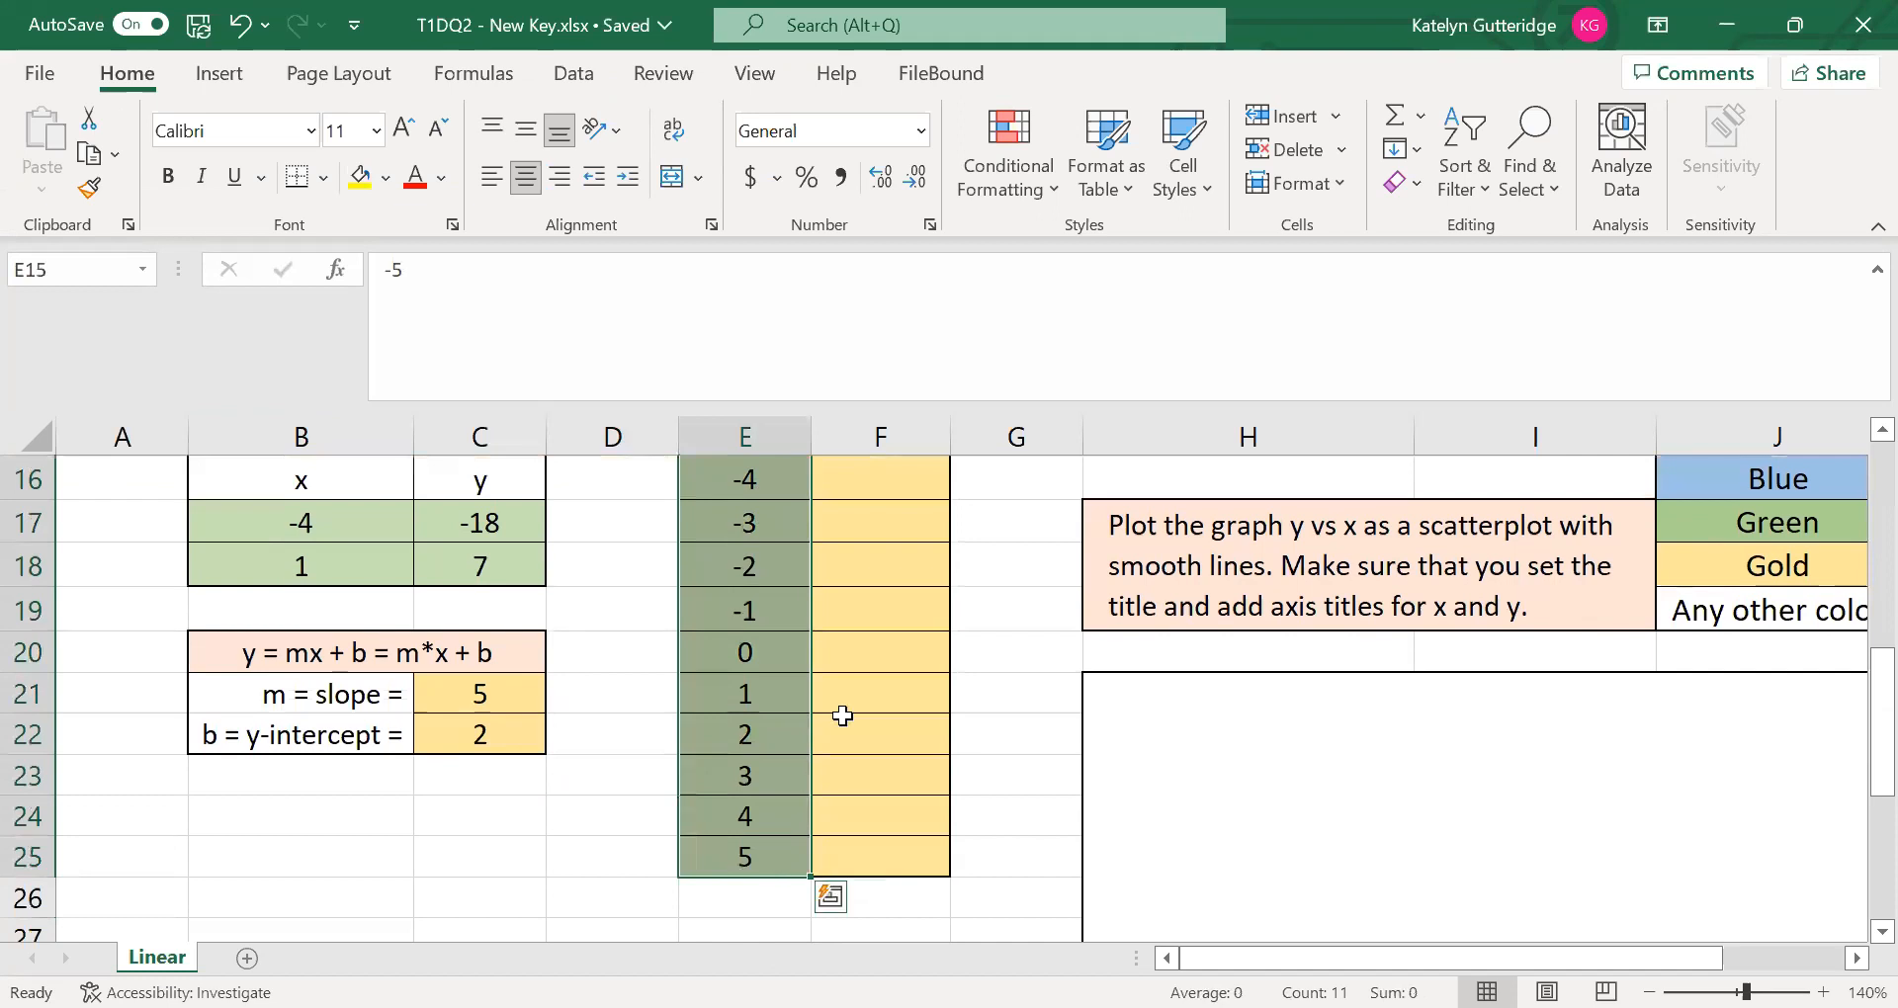
scroll(842, 716, up, 2)
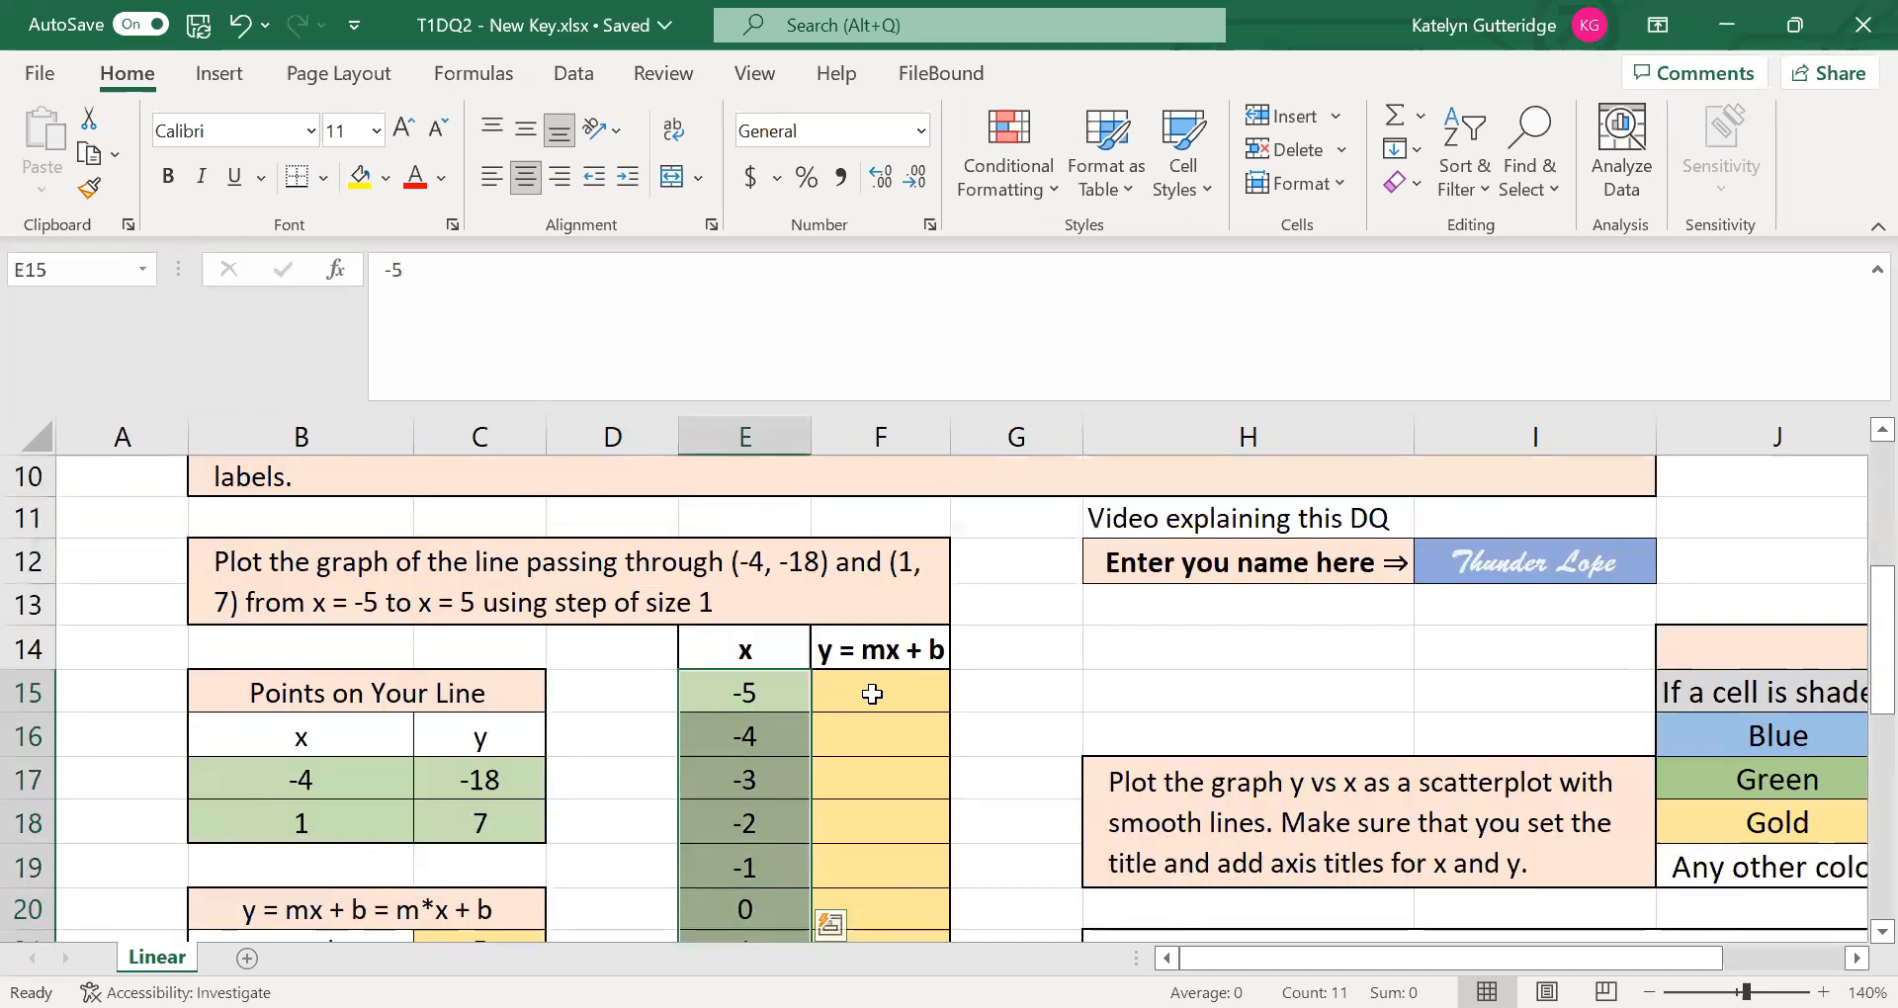
click(872, 695)
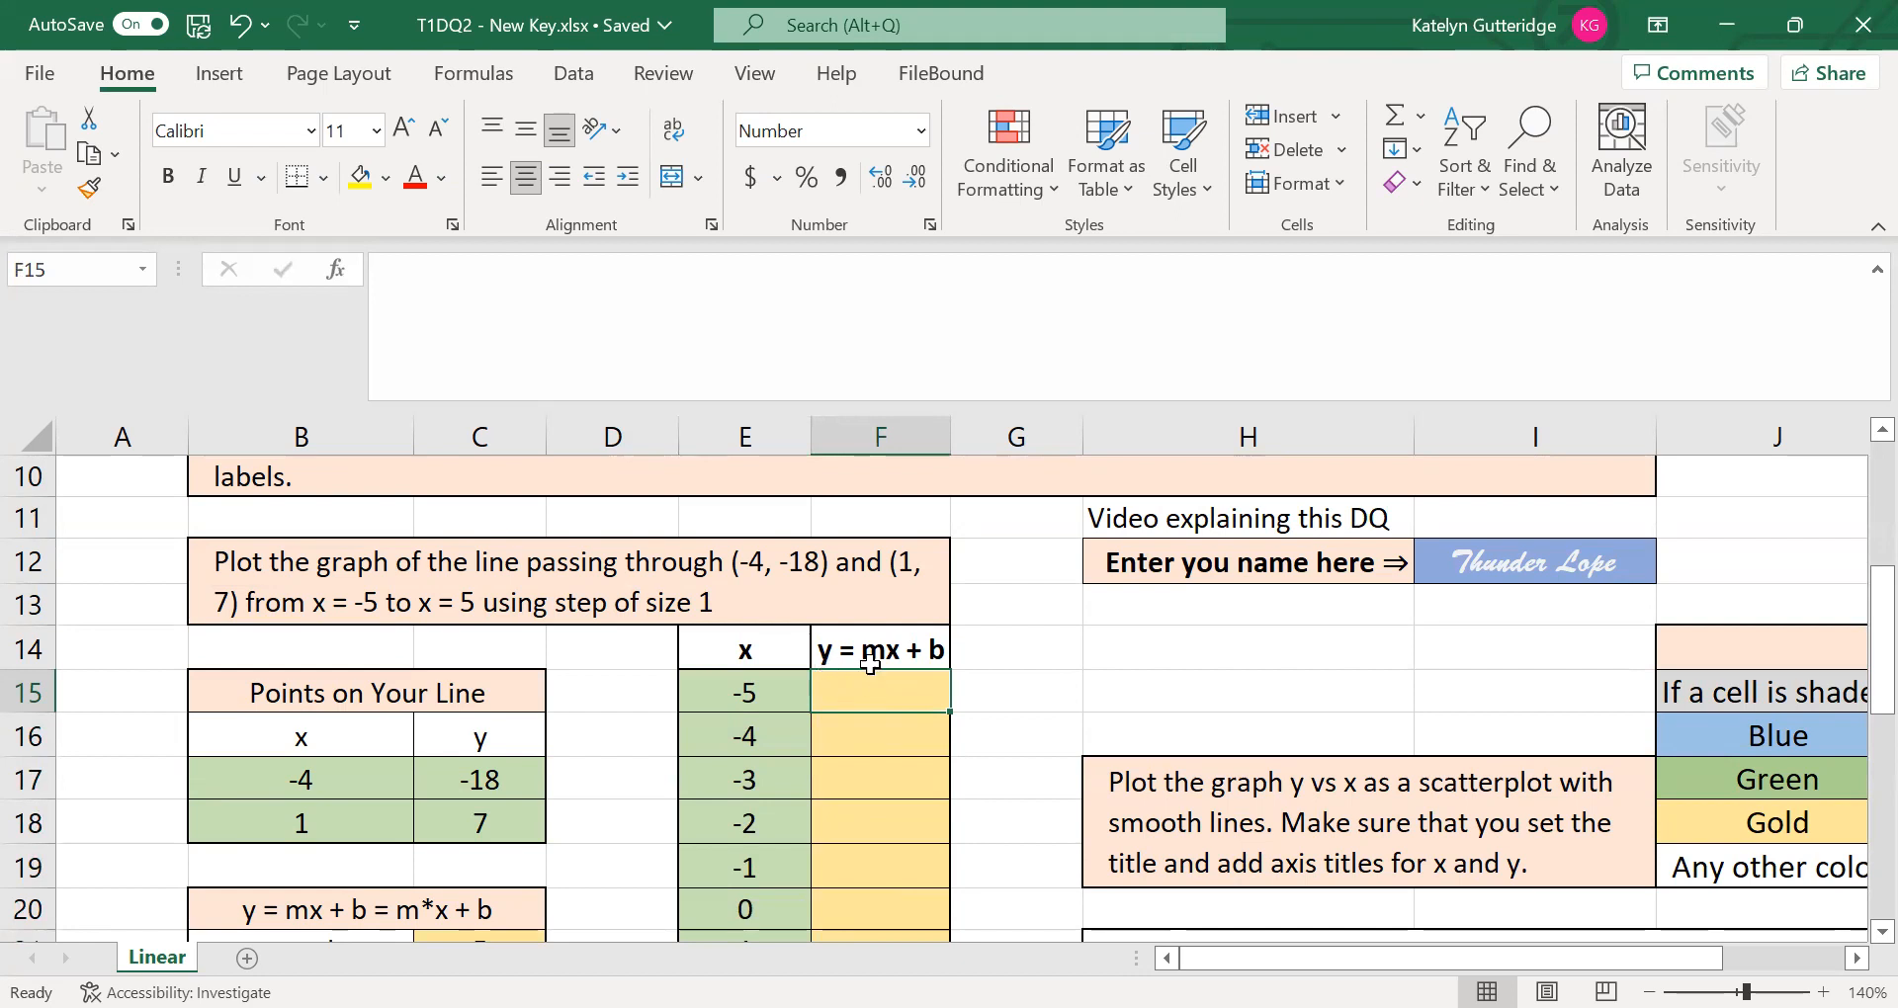
- Add the note y=slope*x+yintercept in cell G14, beside the y = mx + b heading
click(981, 651)
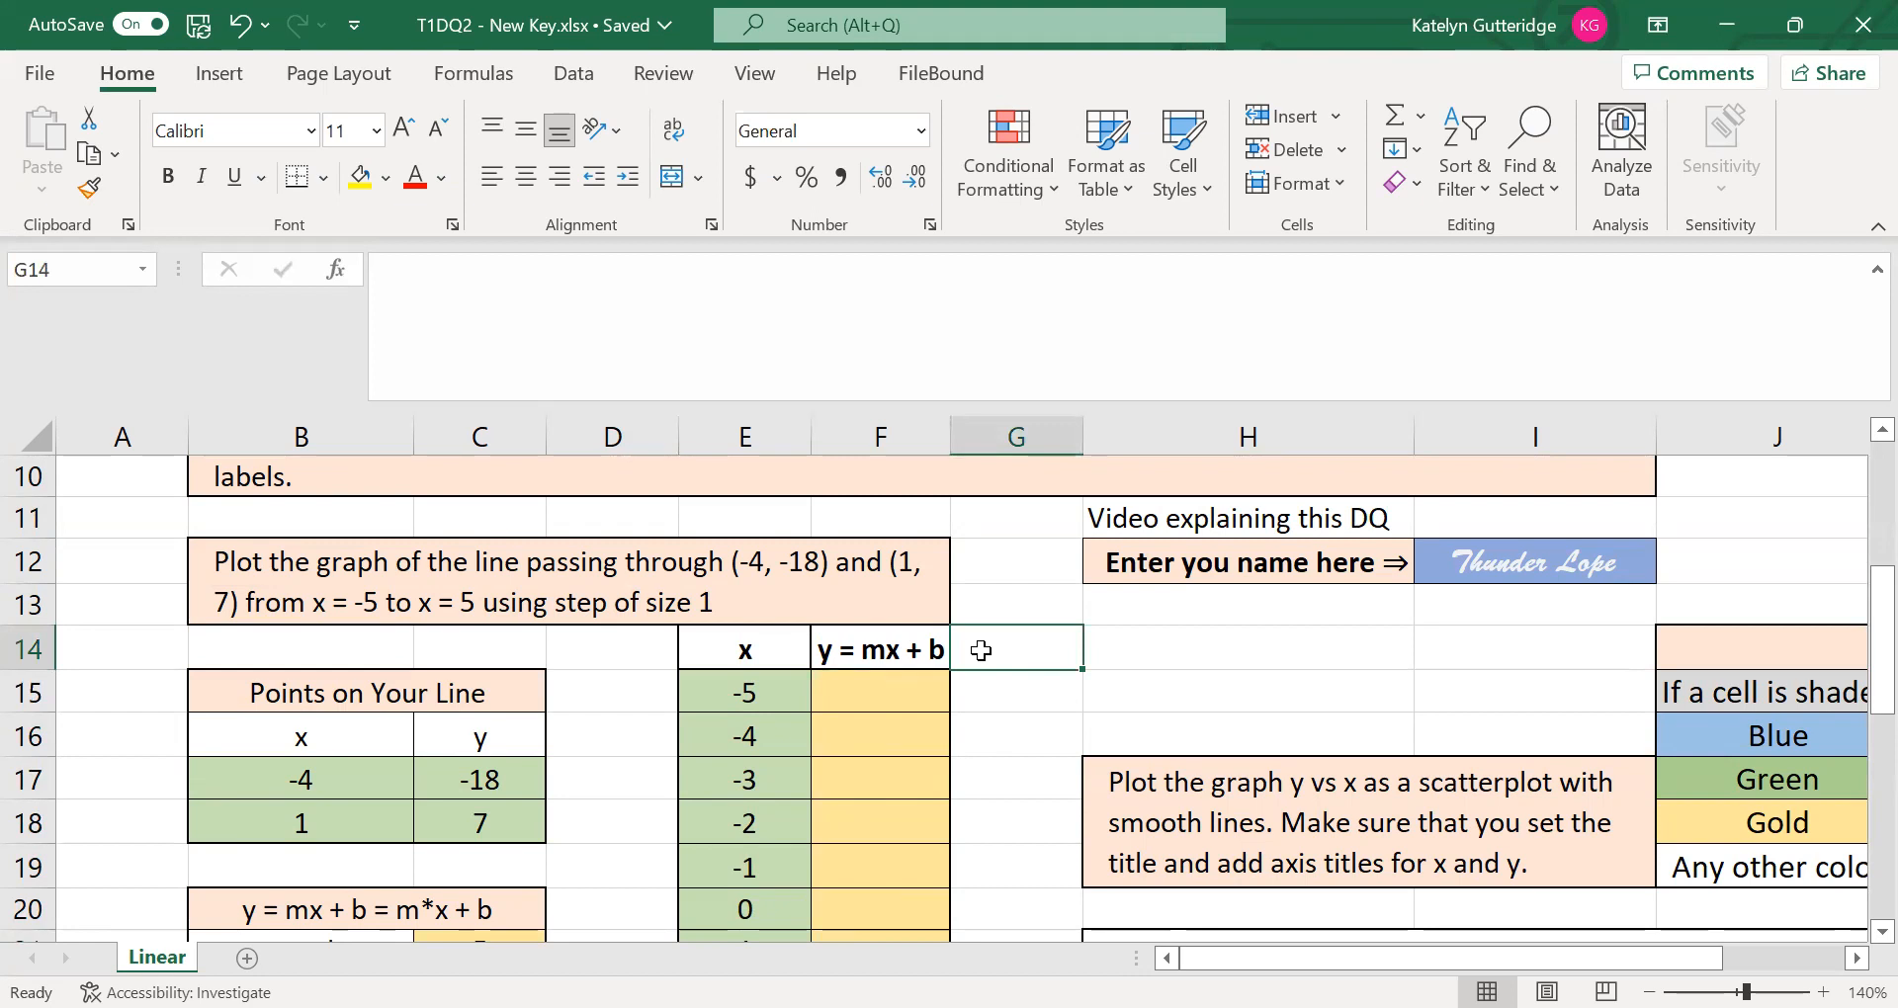
text(y)
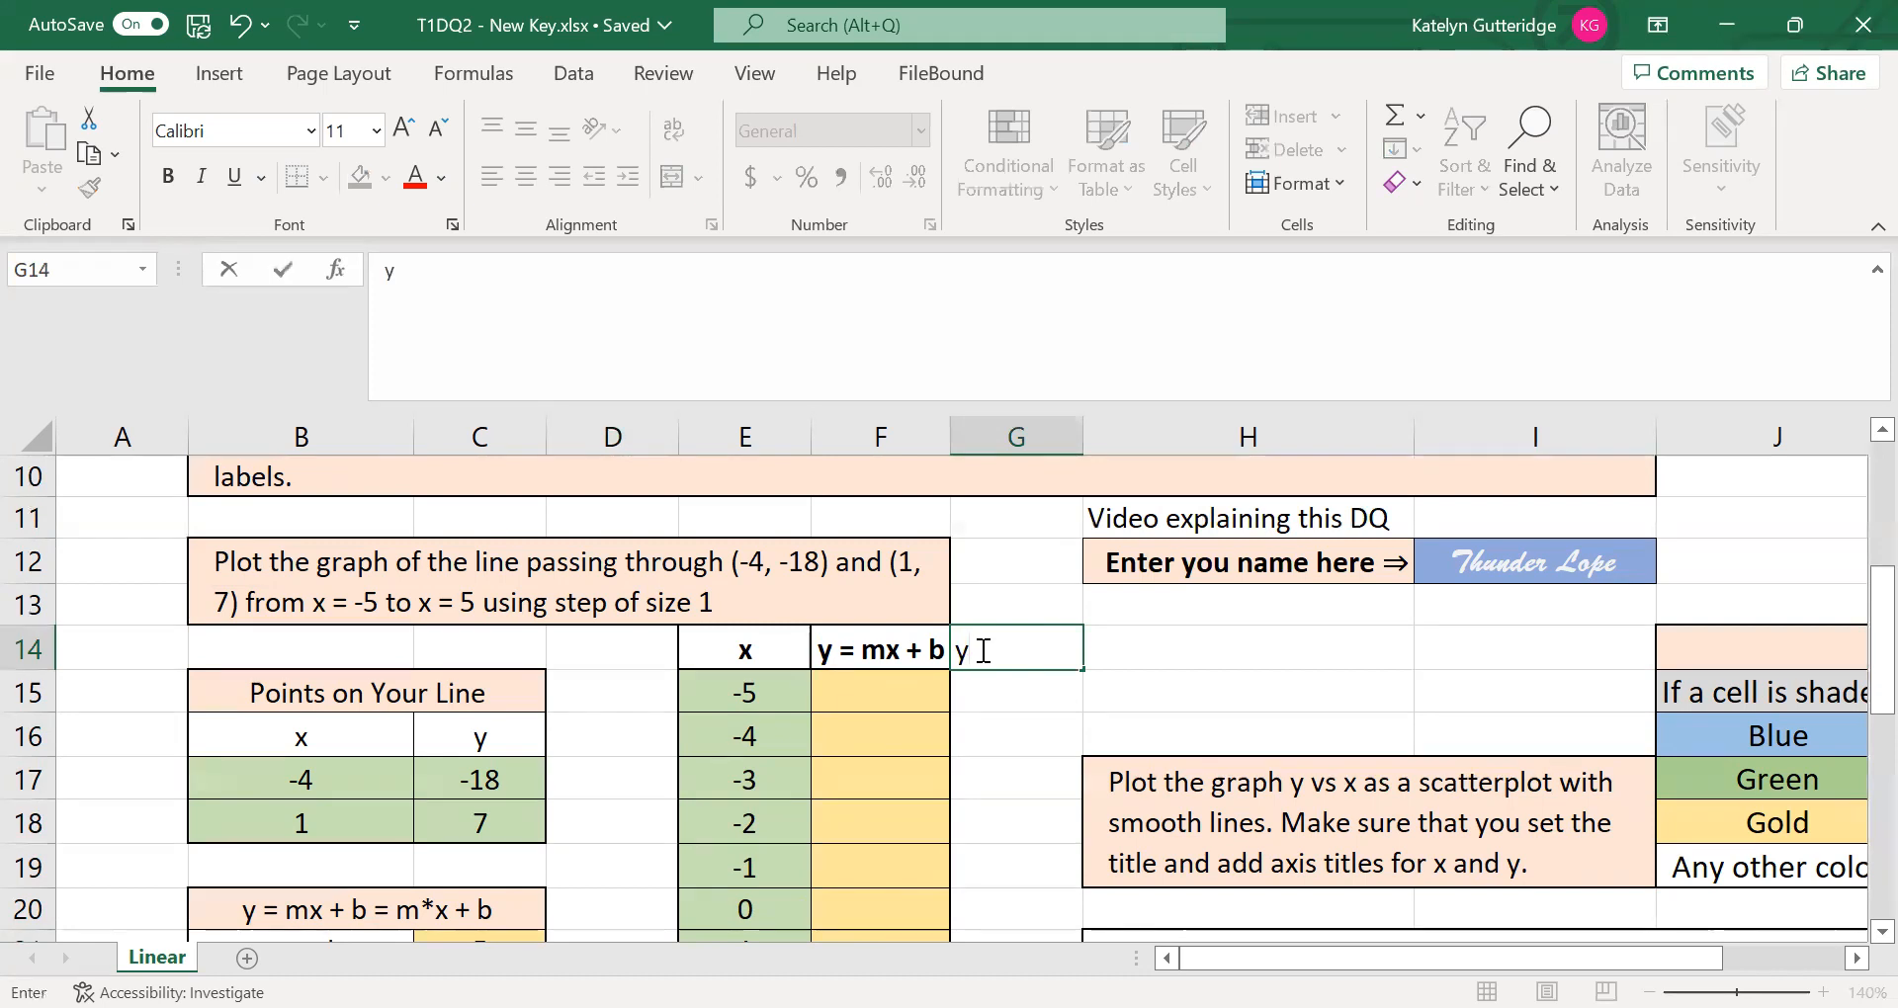
text(=slope*x)
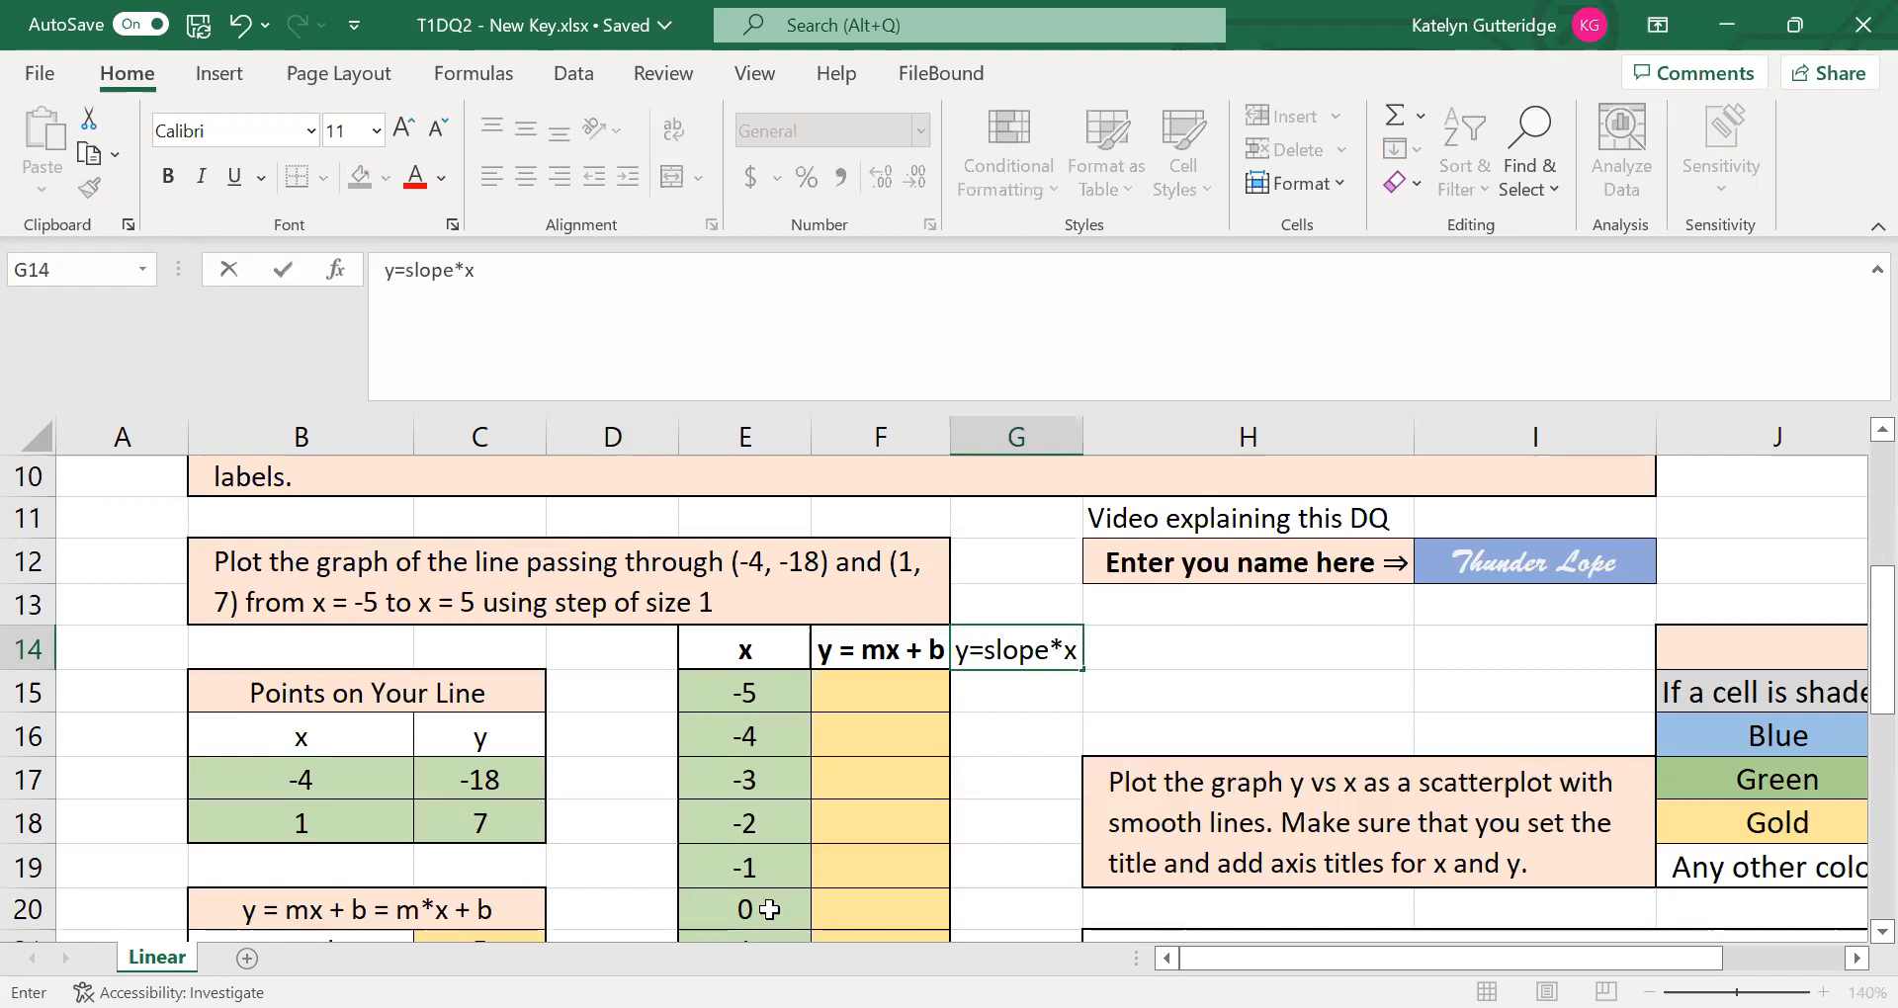
text(+yintercept)
click(1030, 722)
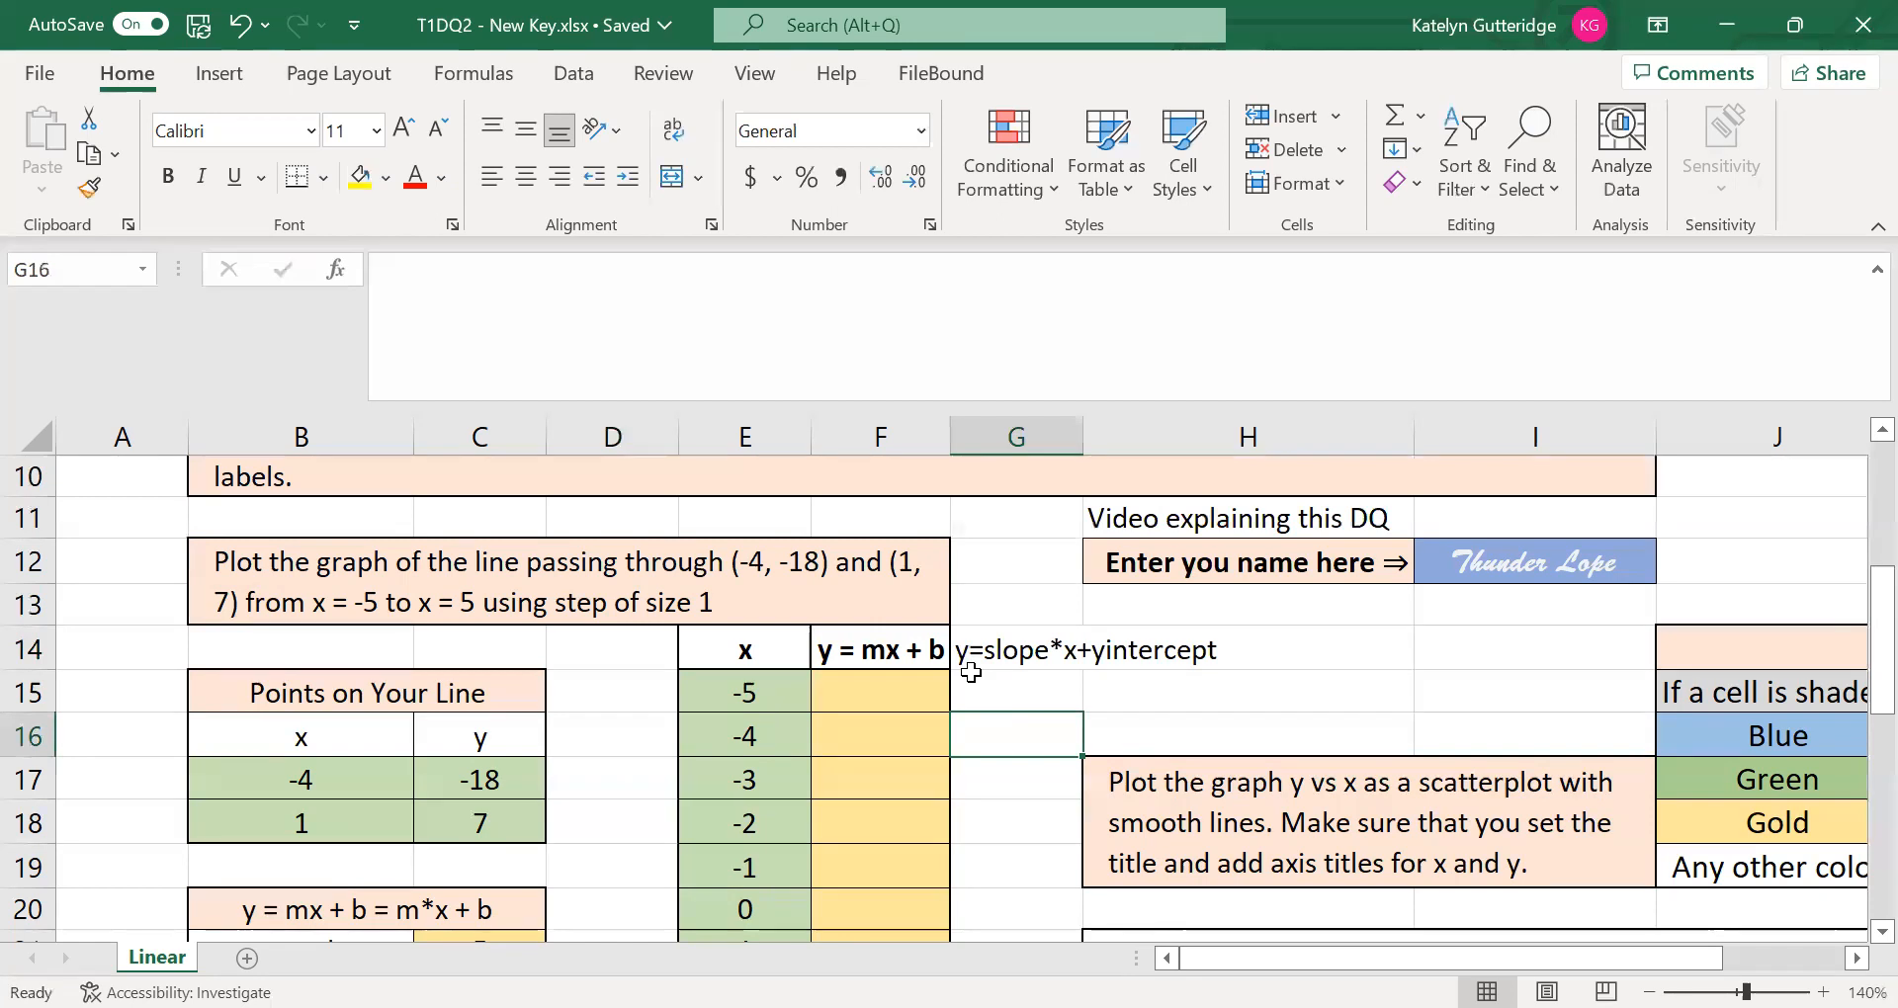
- Calculate the first y value in cell F15 with =C21*E15+C22, multiplying slope by x and adding the y-intercept
click(898, 693)
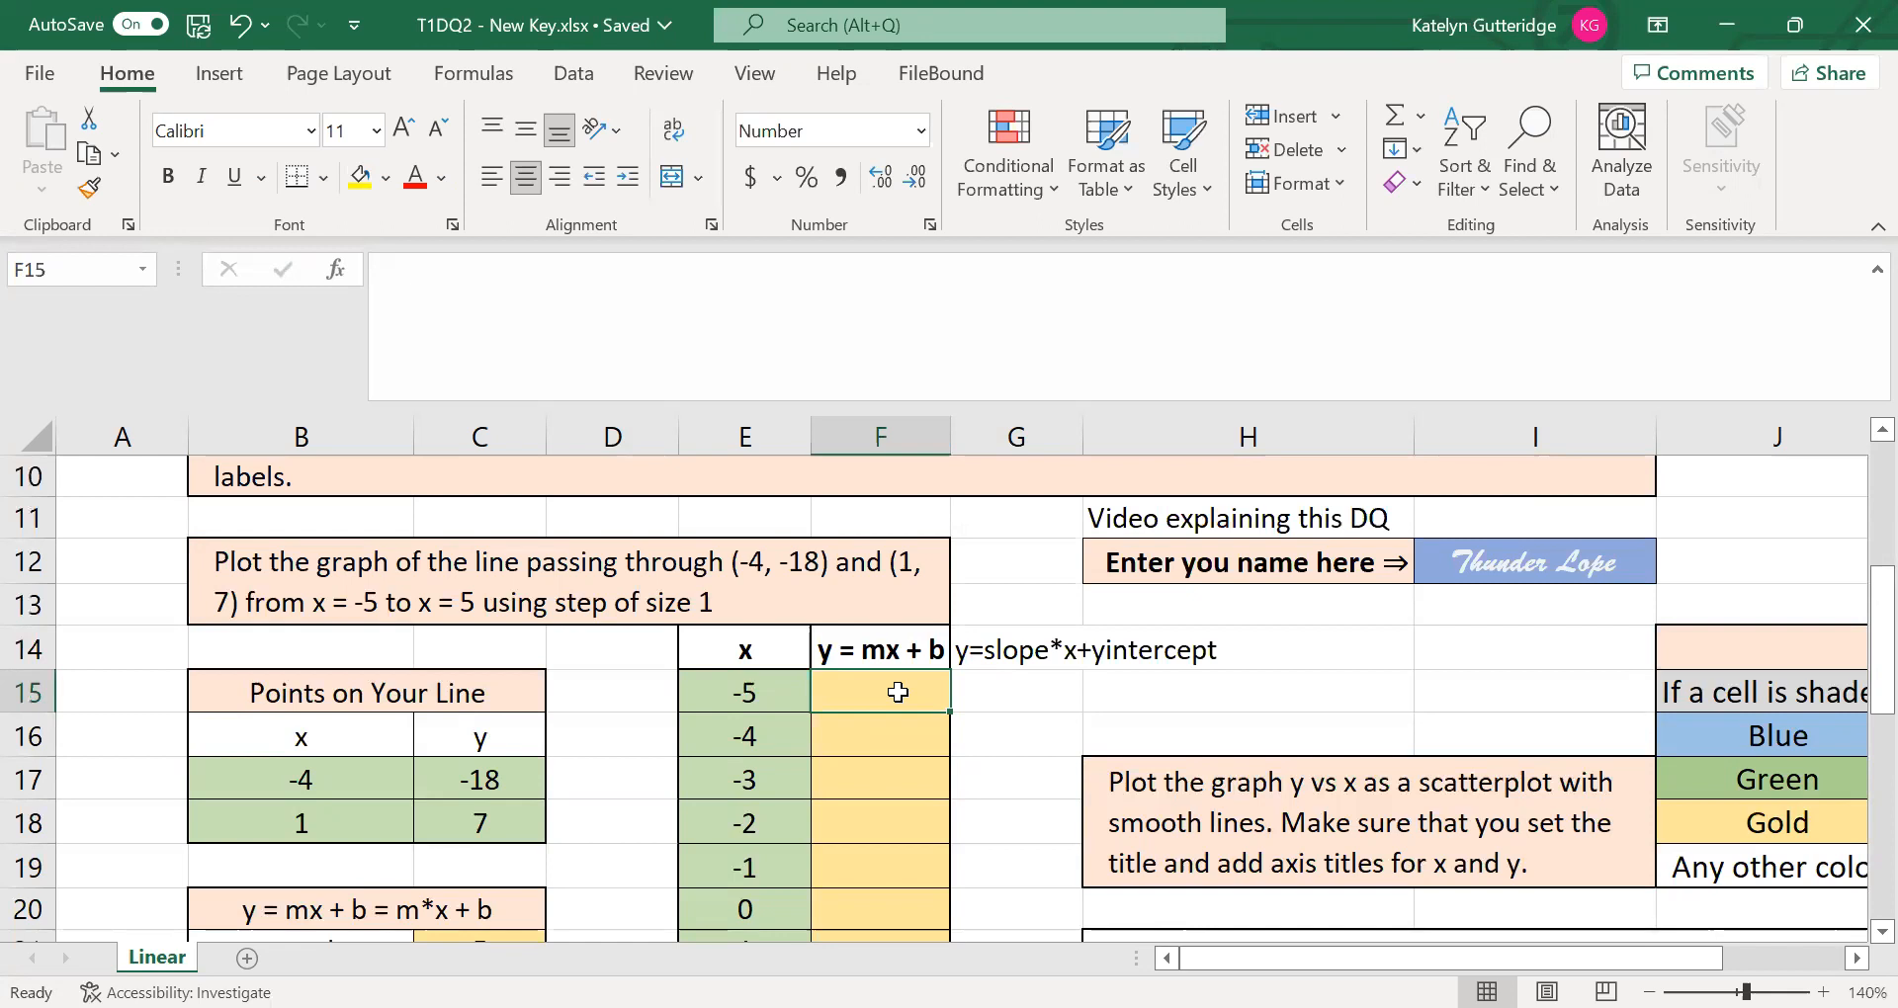
text(=)
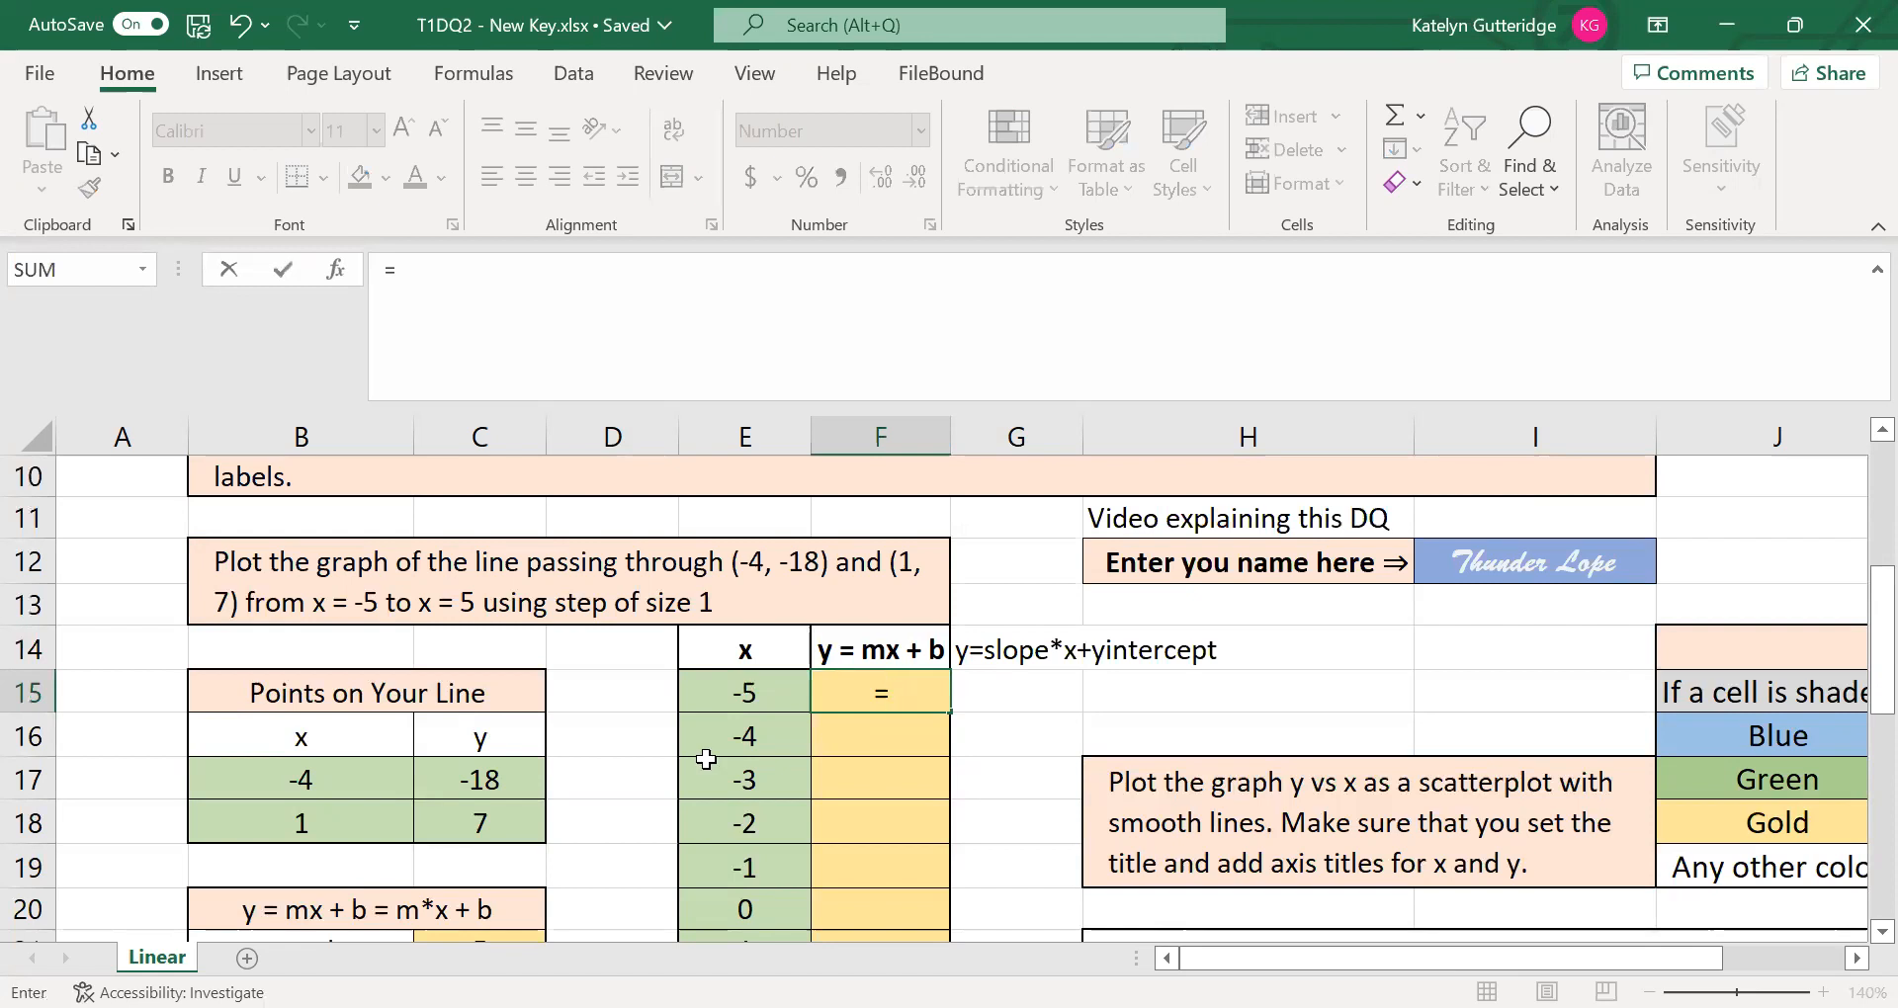
scroll(704, 758, down, 1)
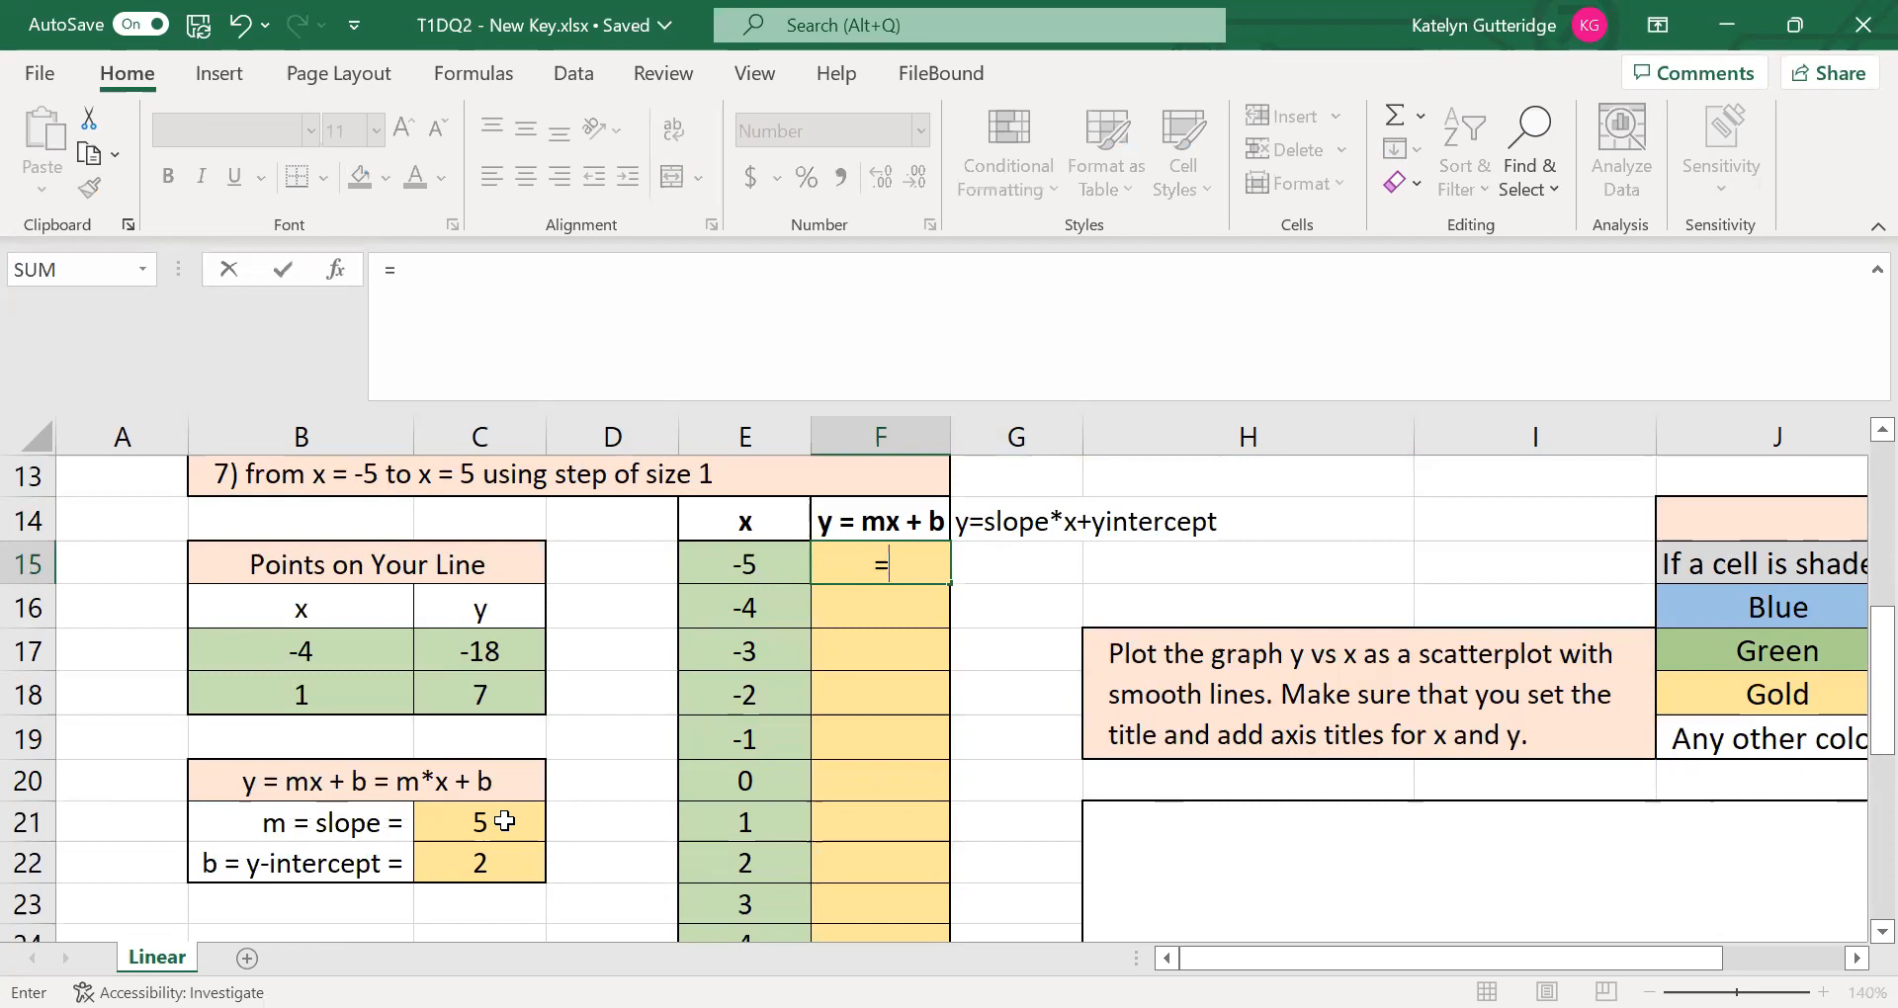
click(485, 825)
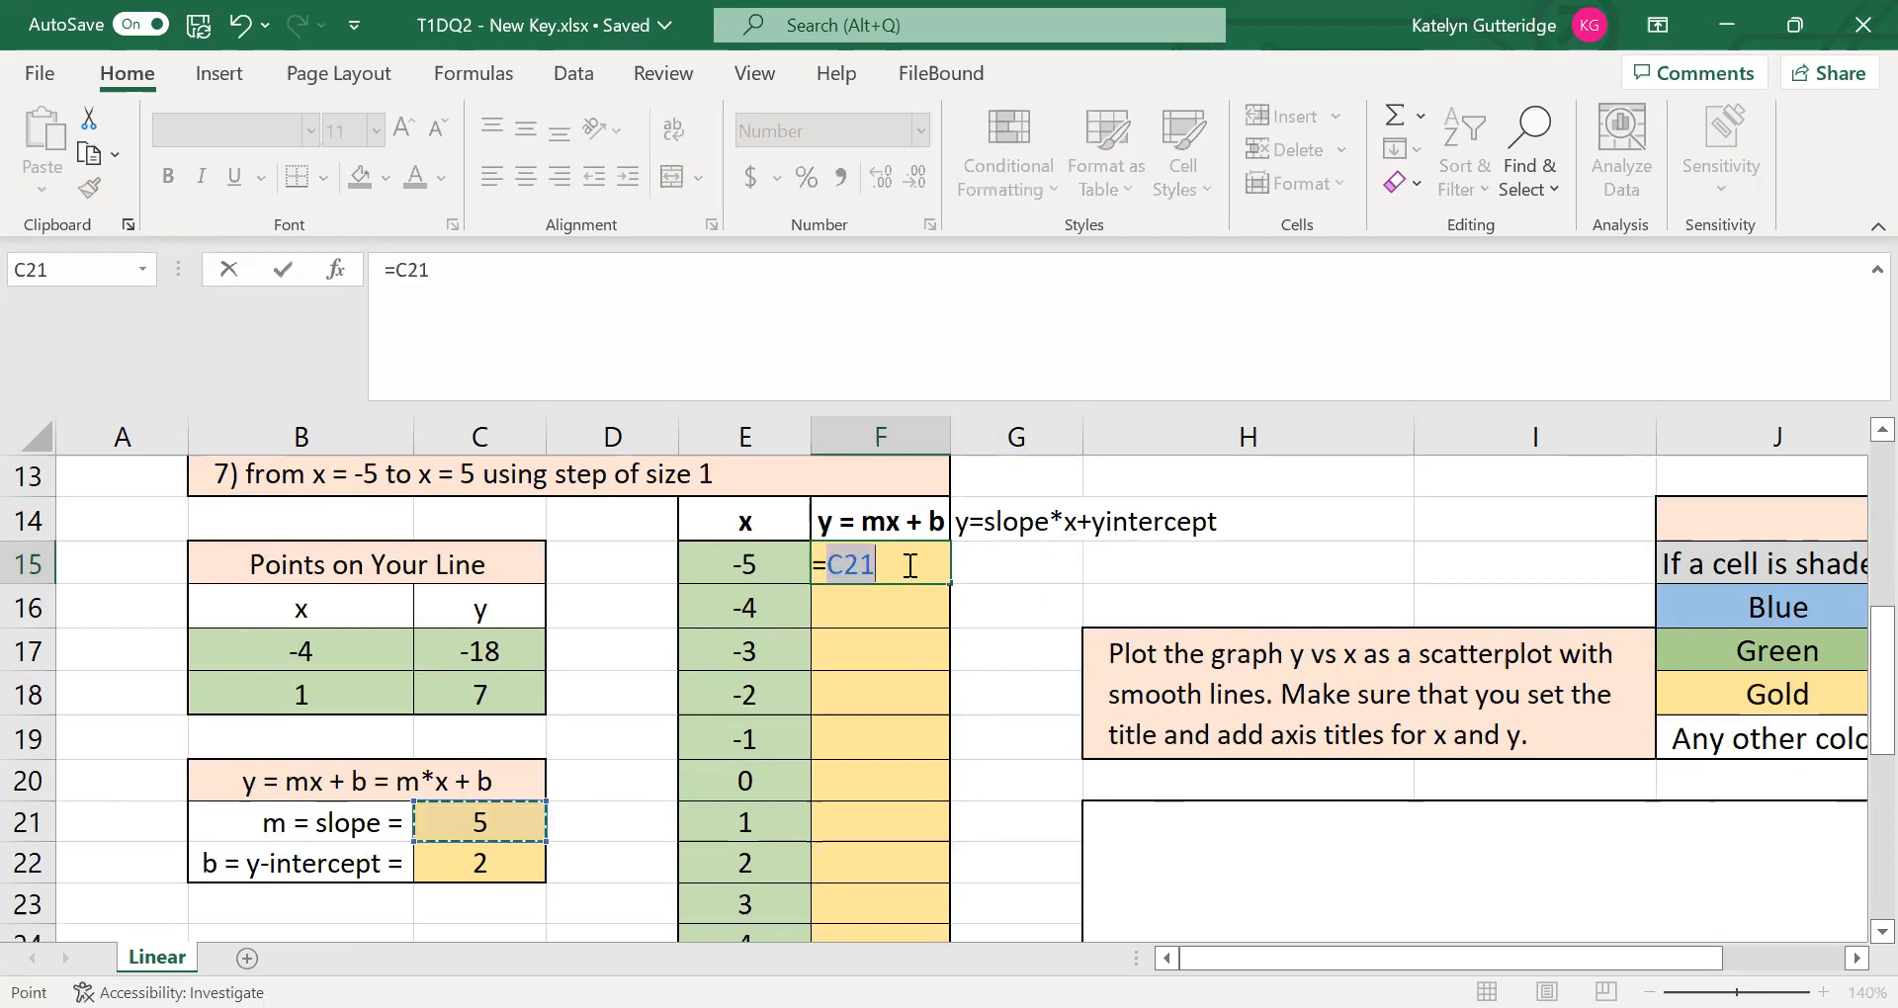
text(*)
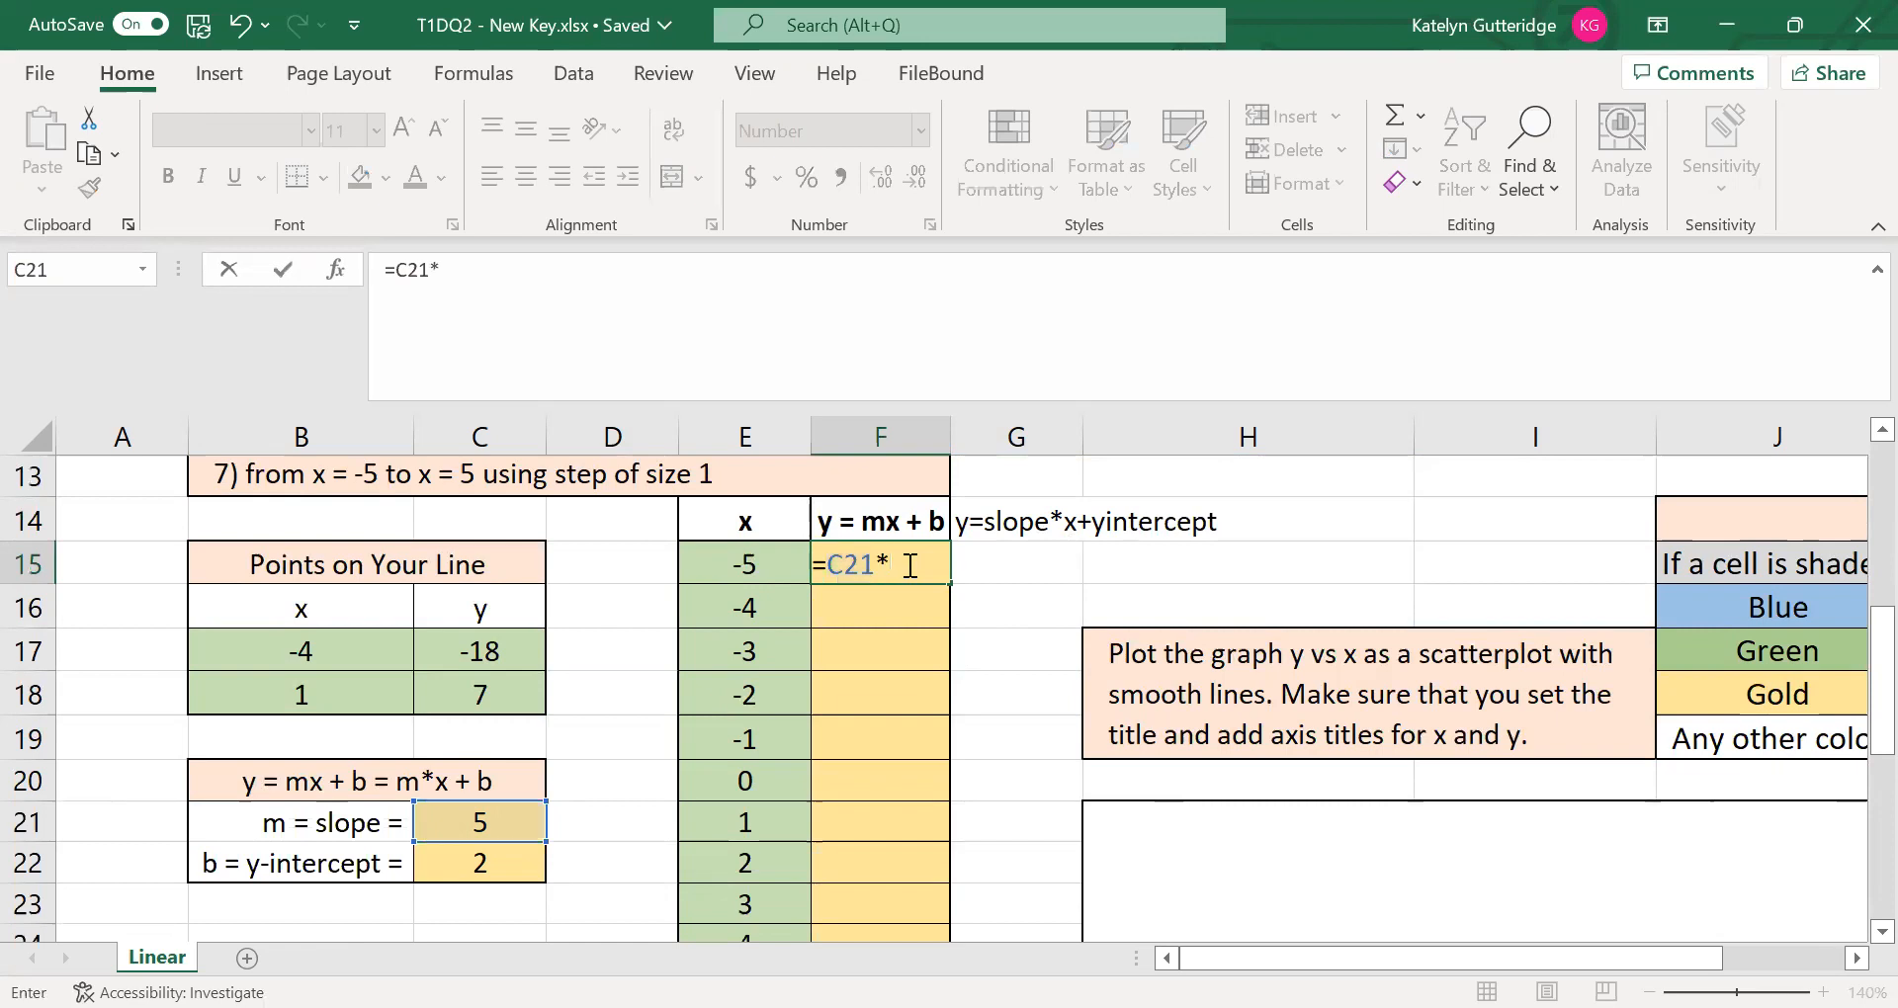
click(773, 564)
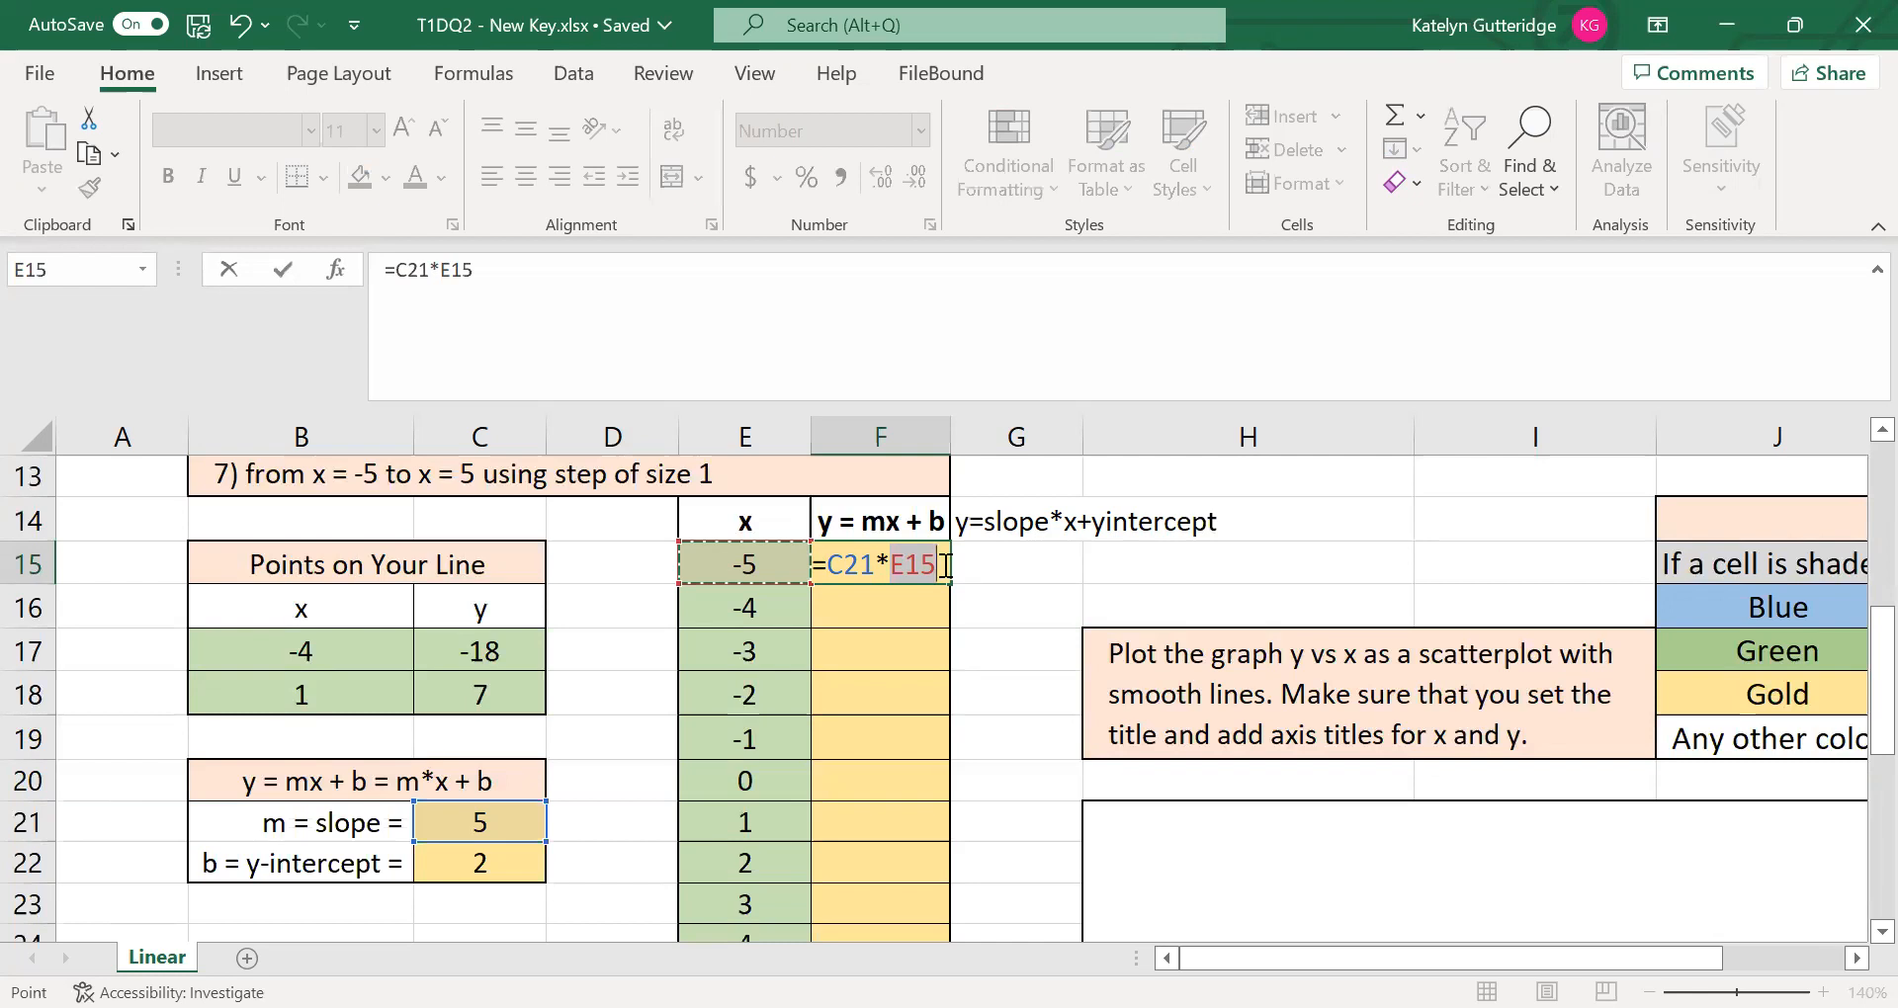
text(+)
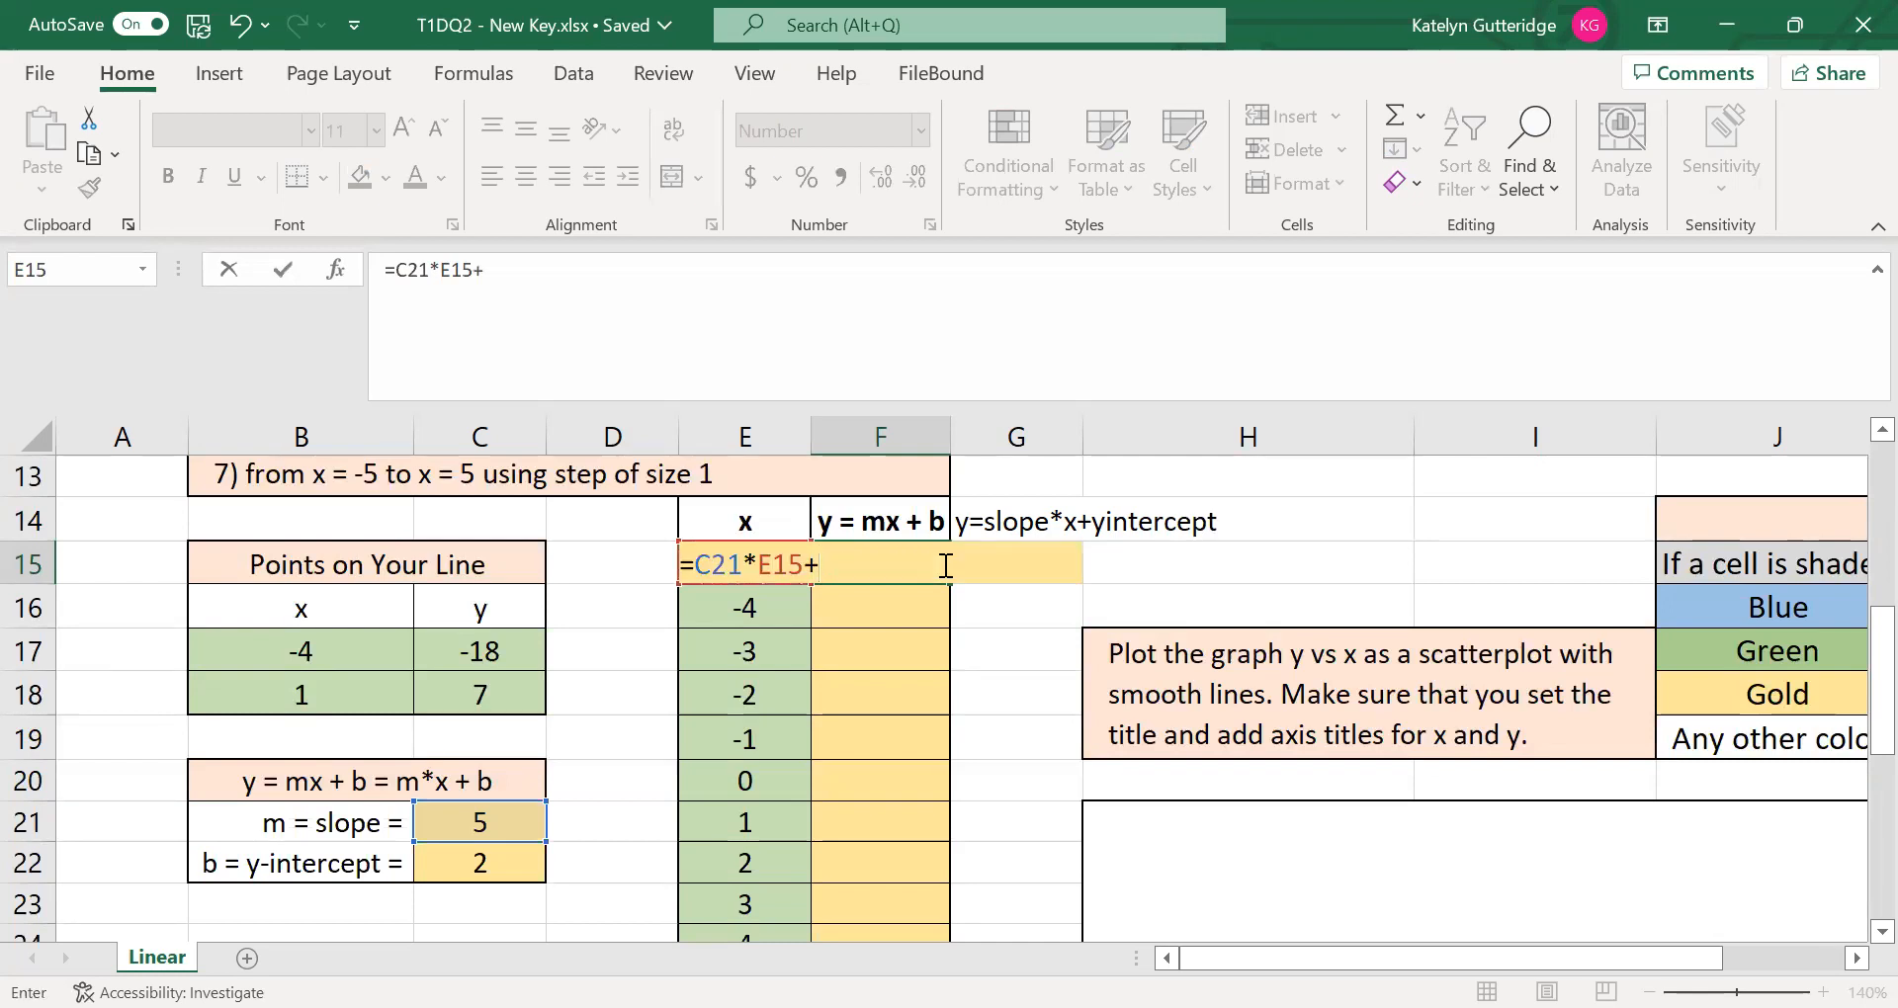
click(487, 862)
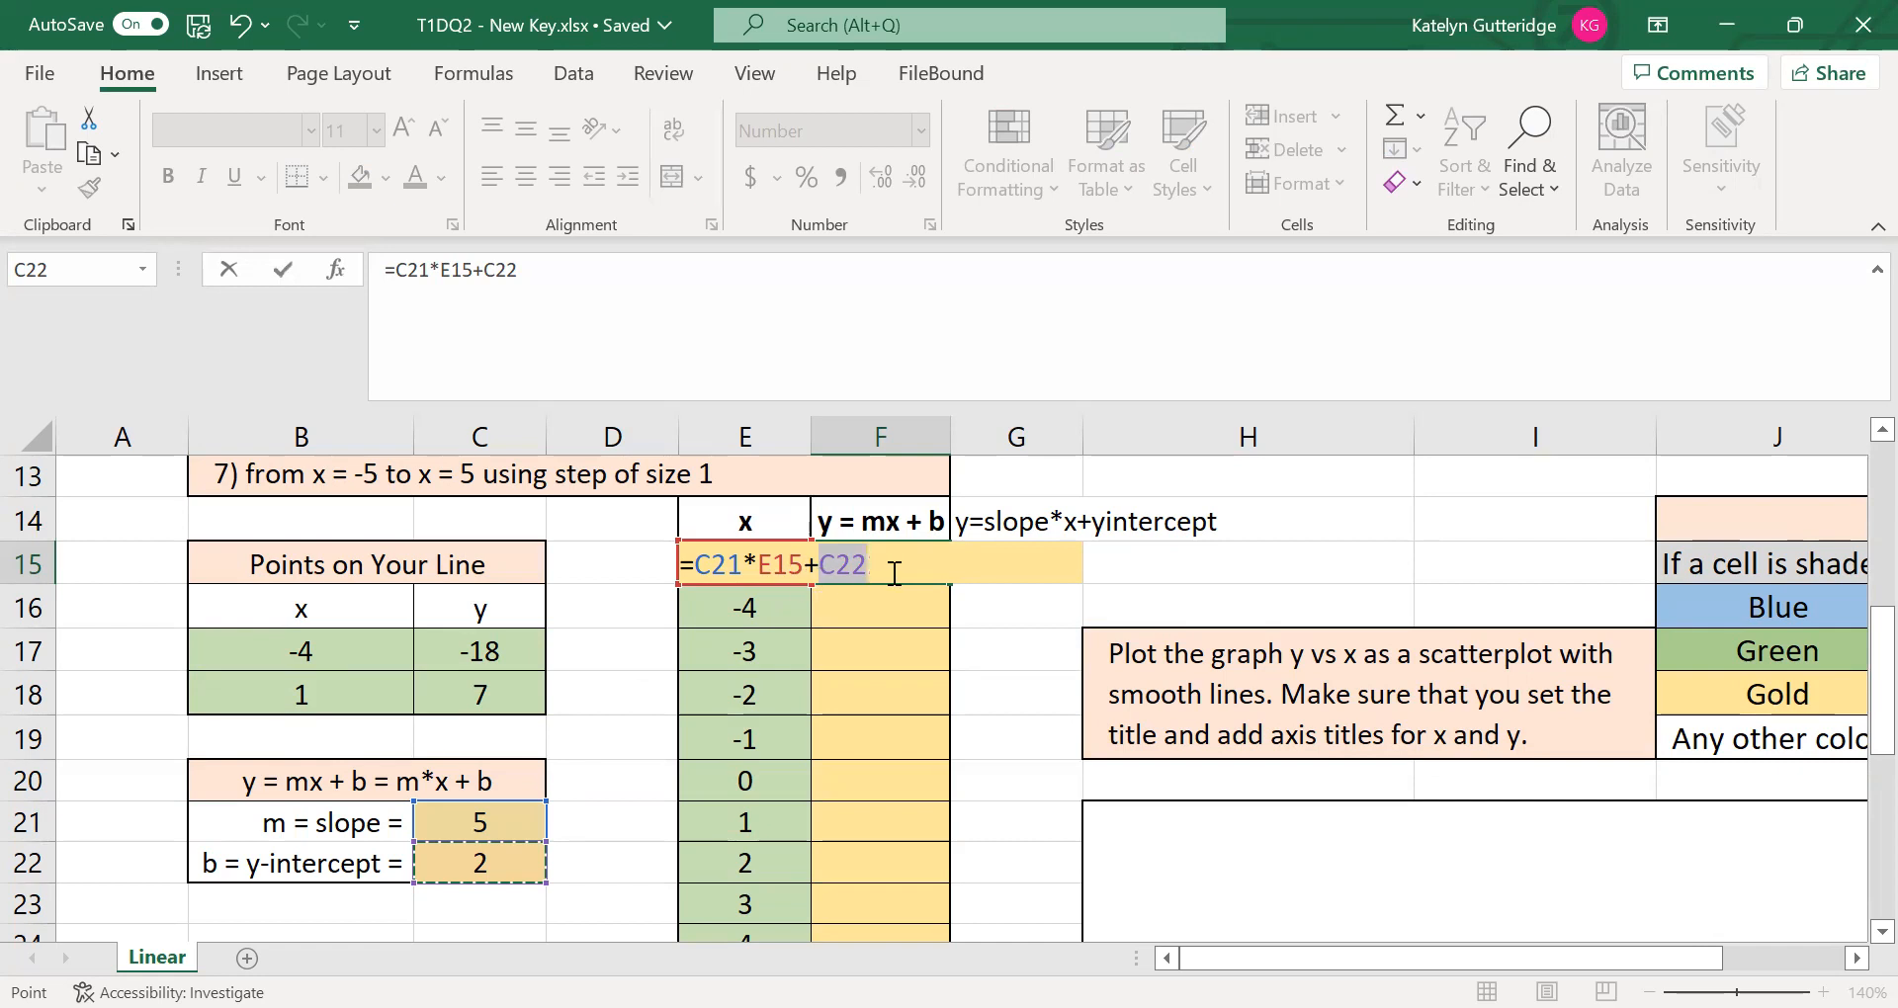
key(Return)
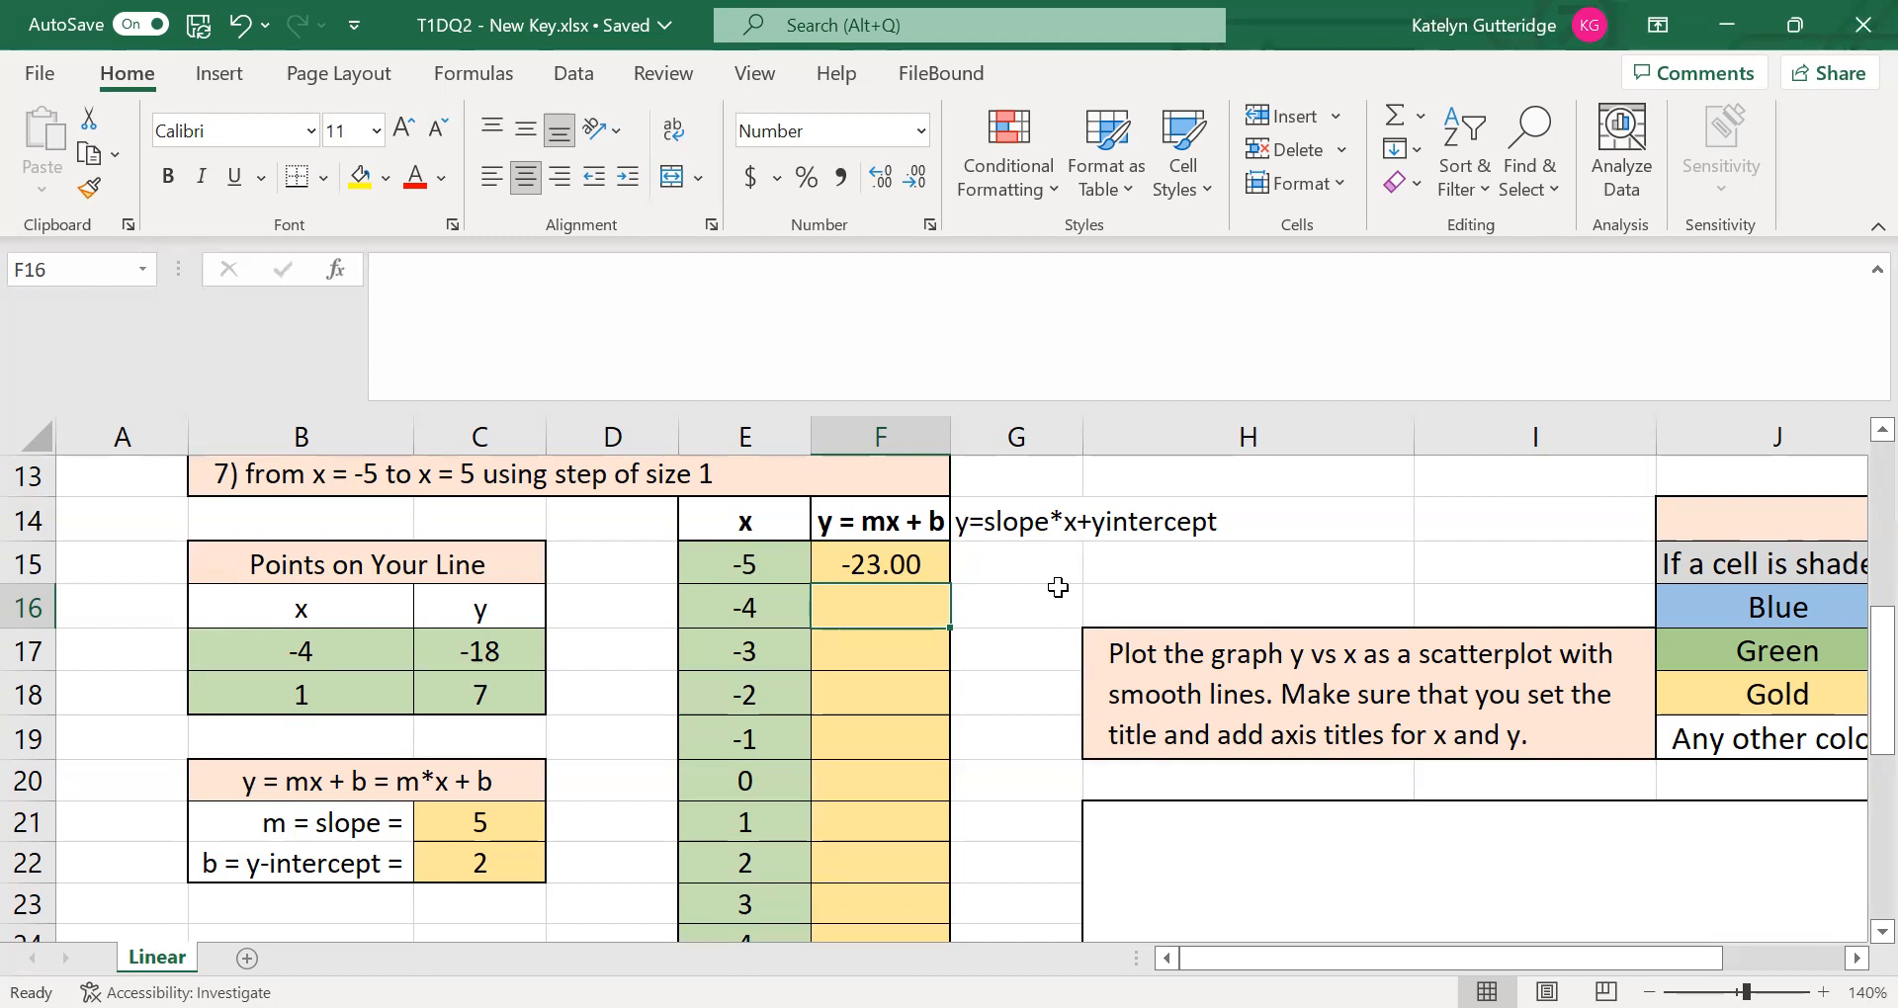
text(=)
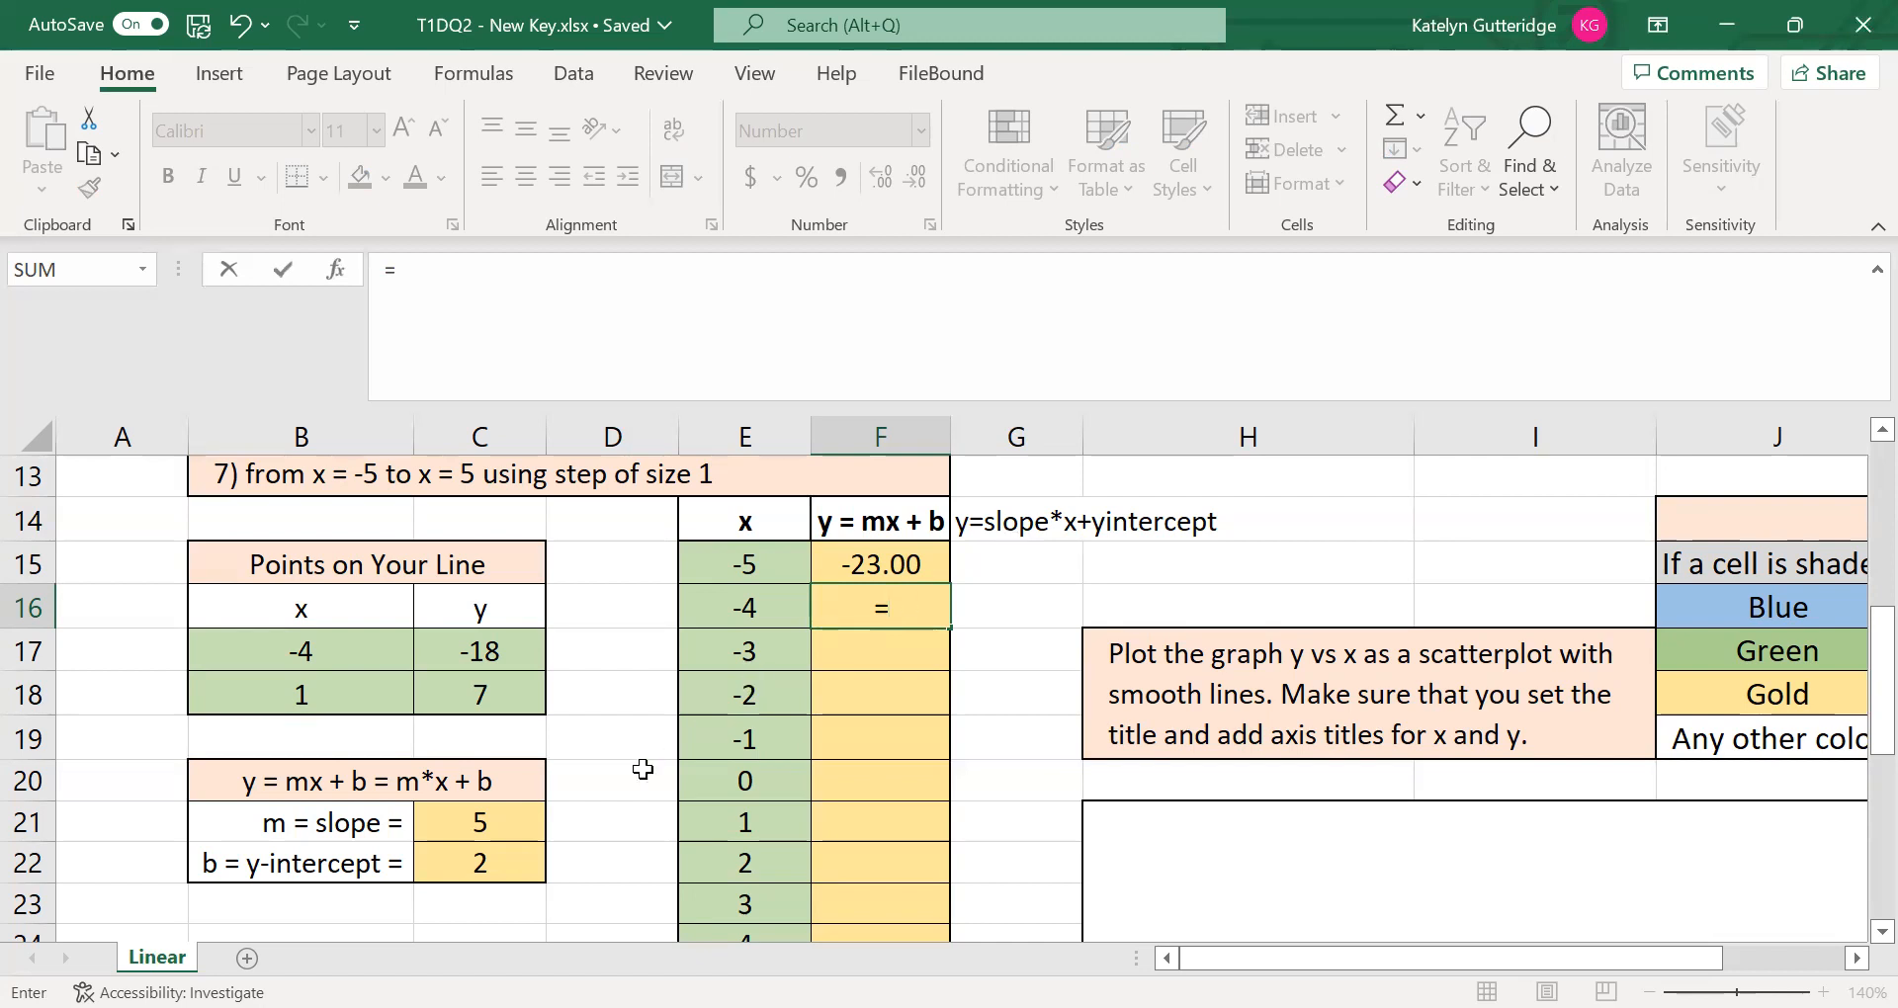
click(500, 819)
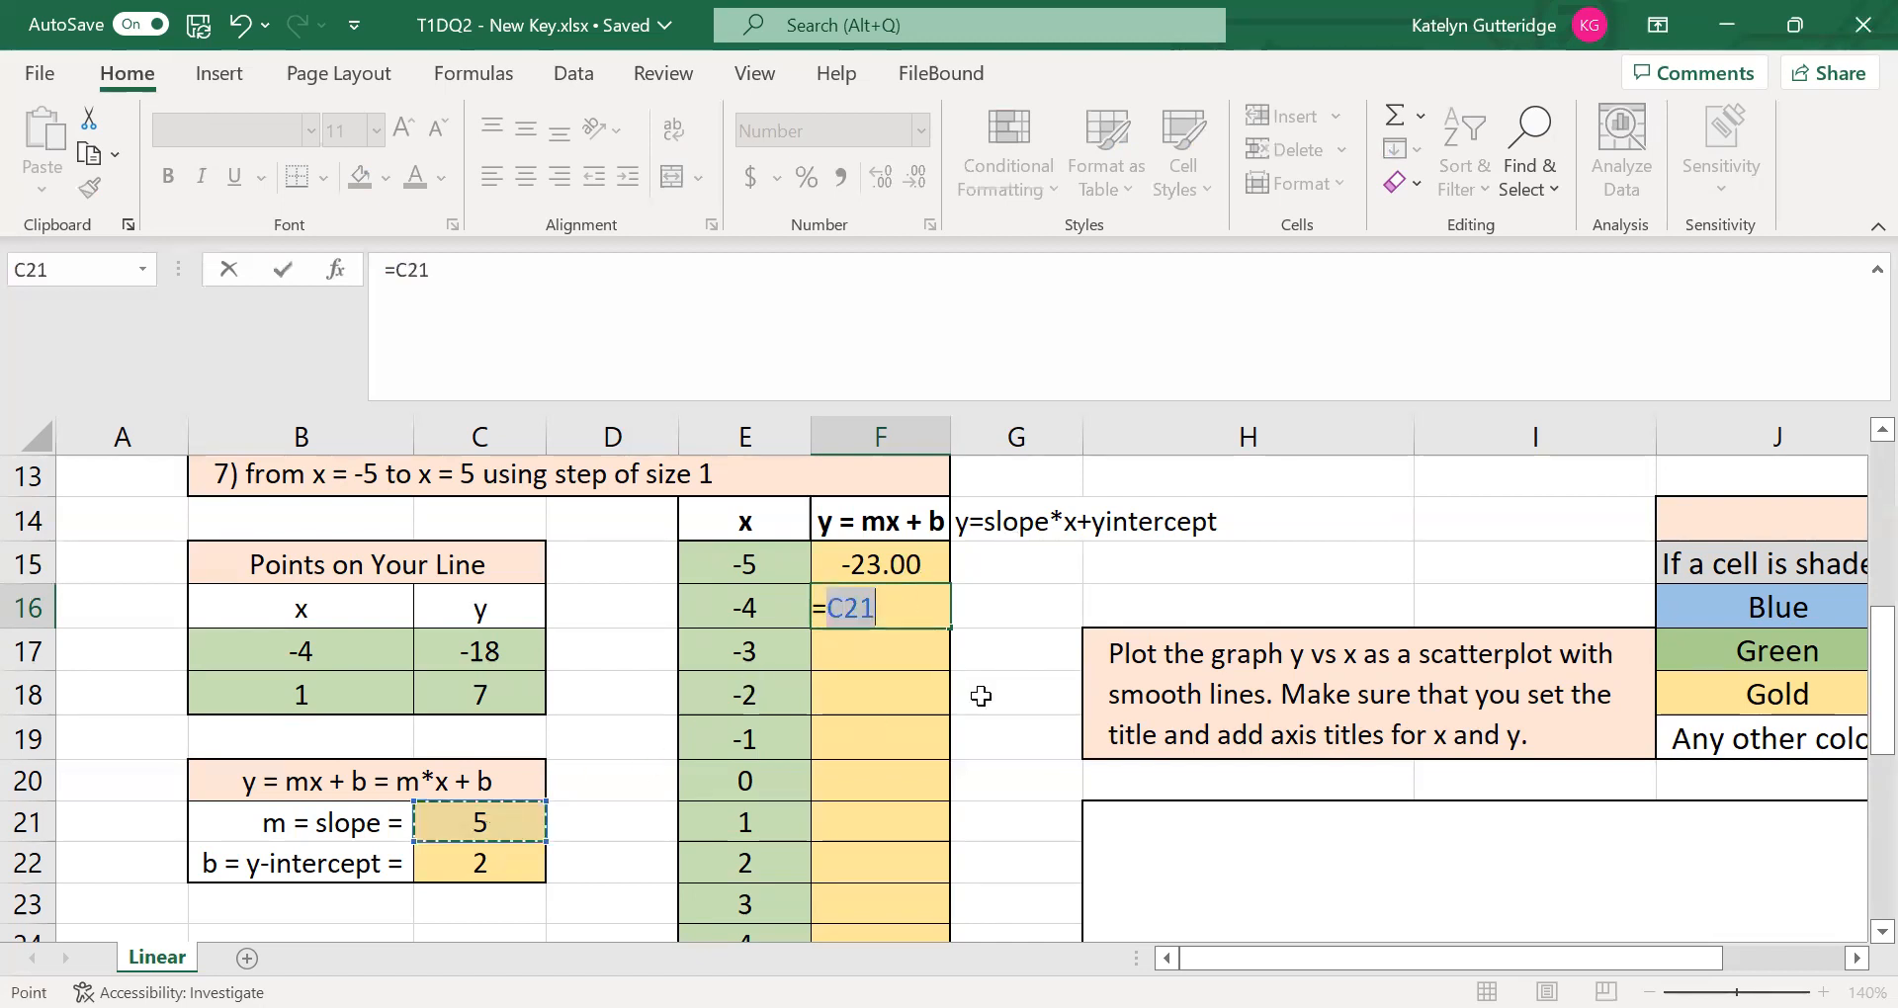
text(*)
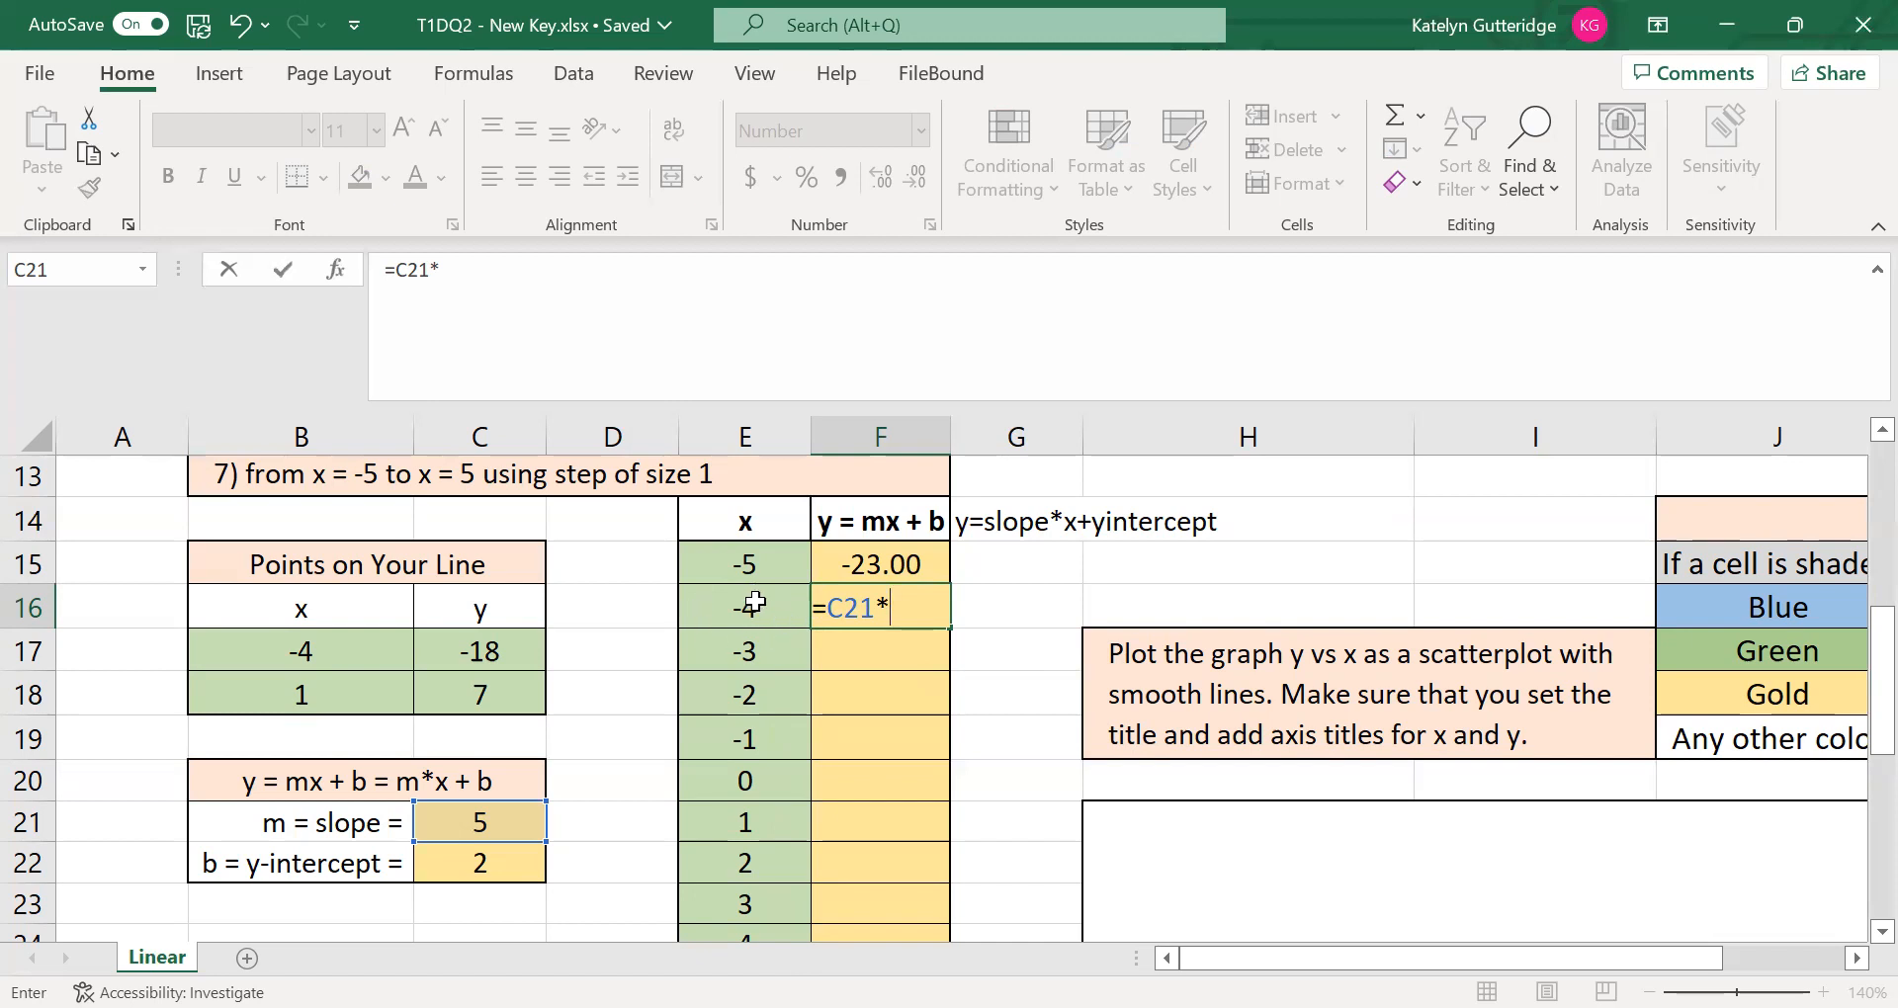
click(749, 608)
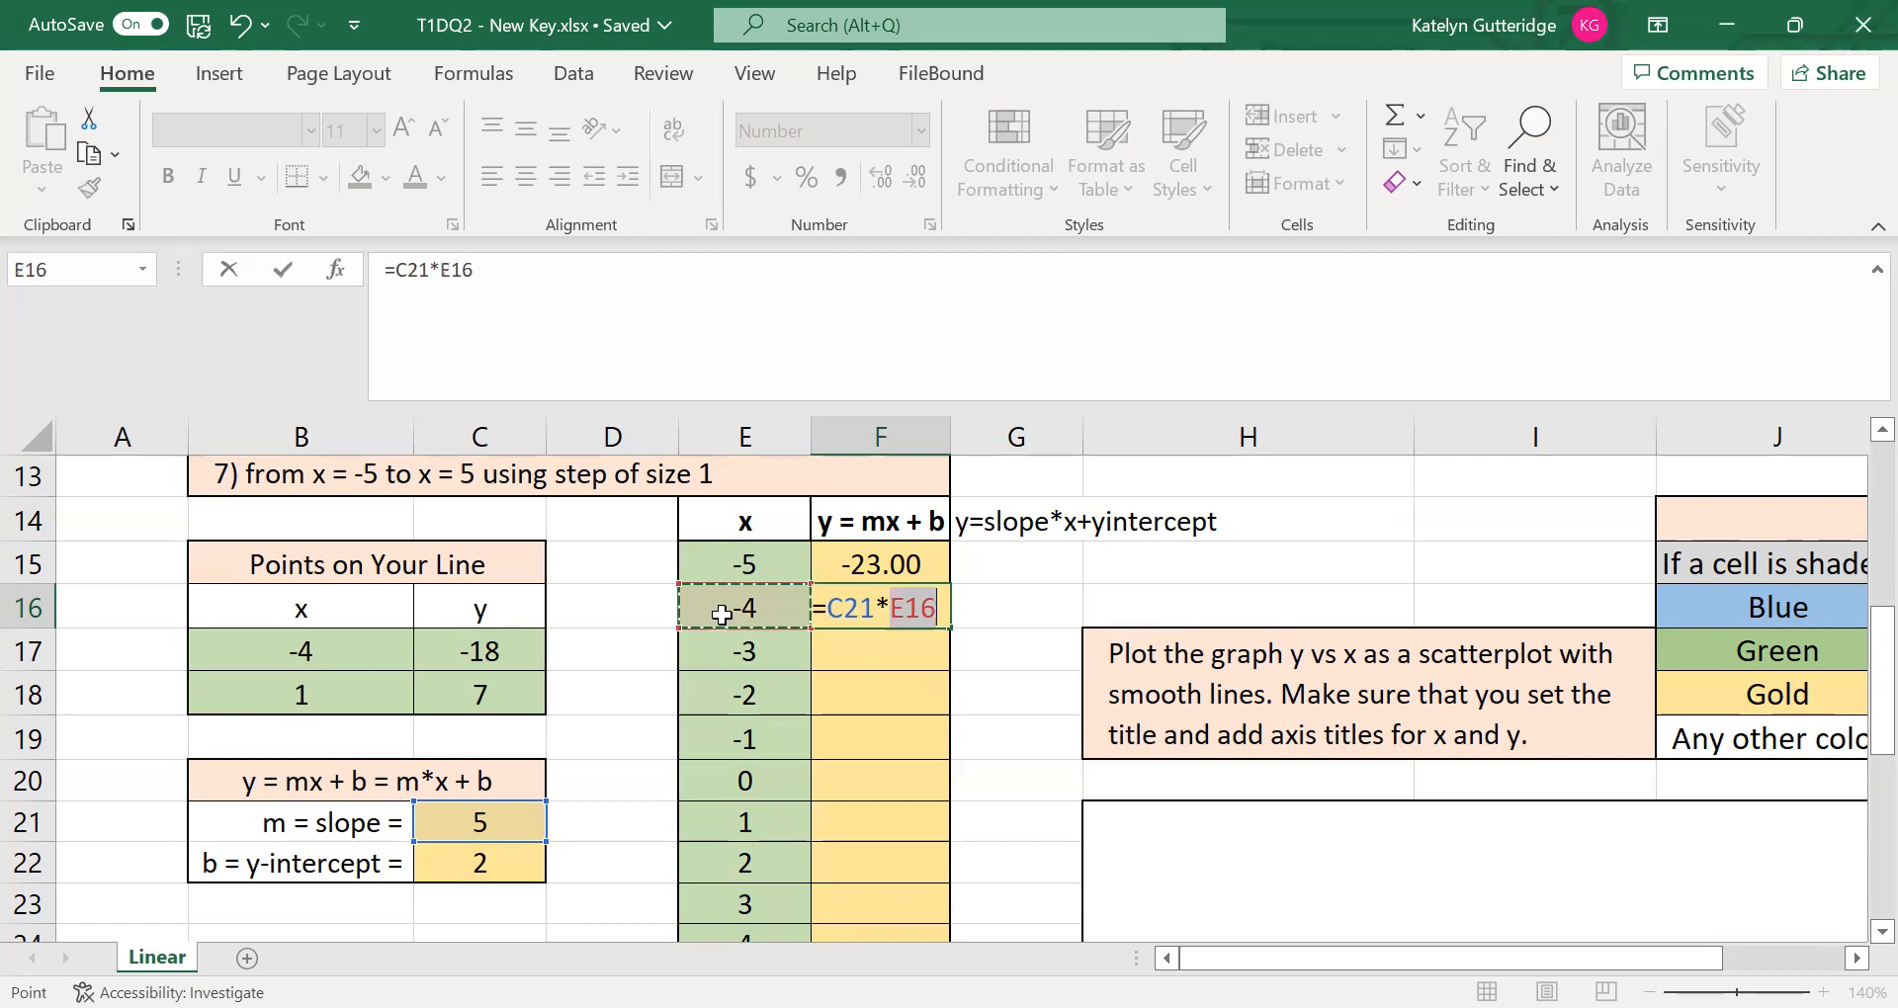
shift+click(743, 661)
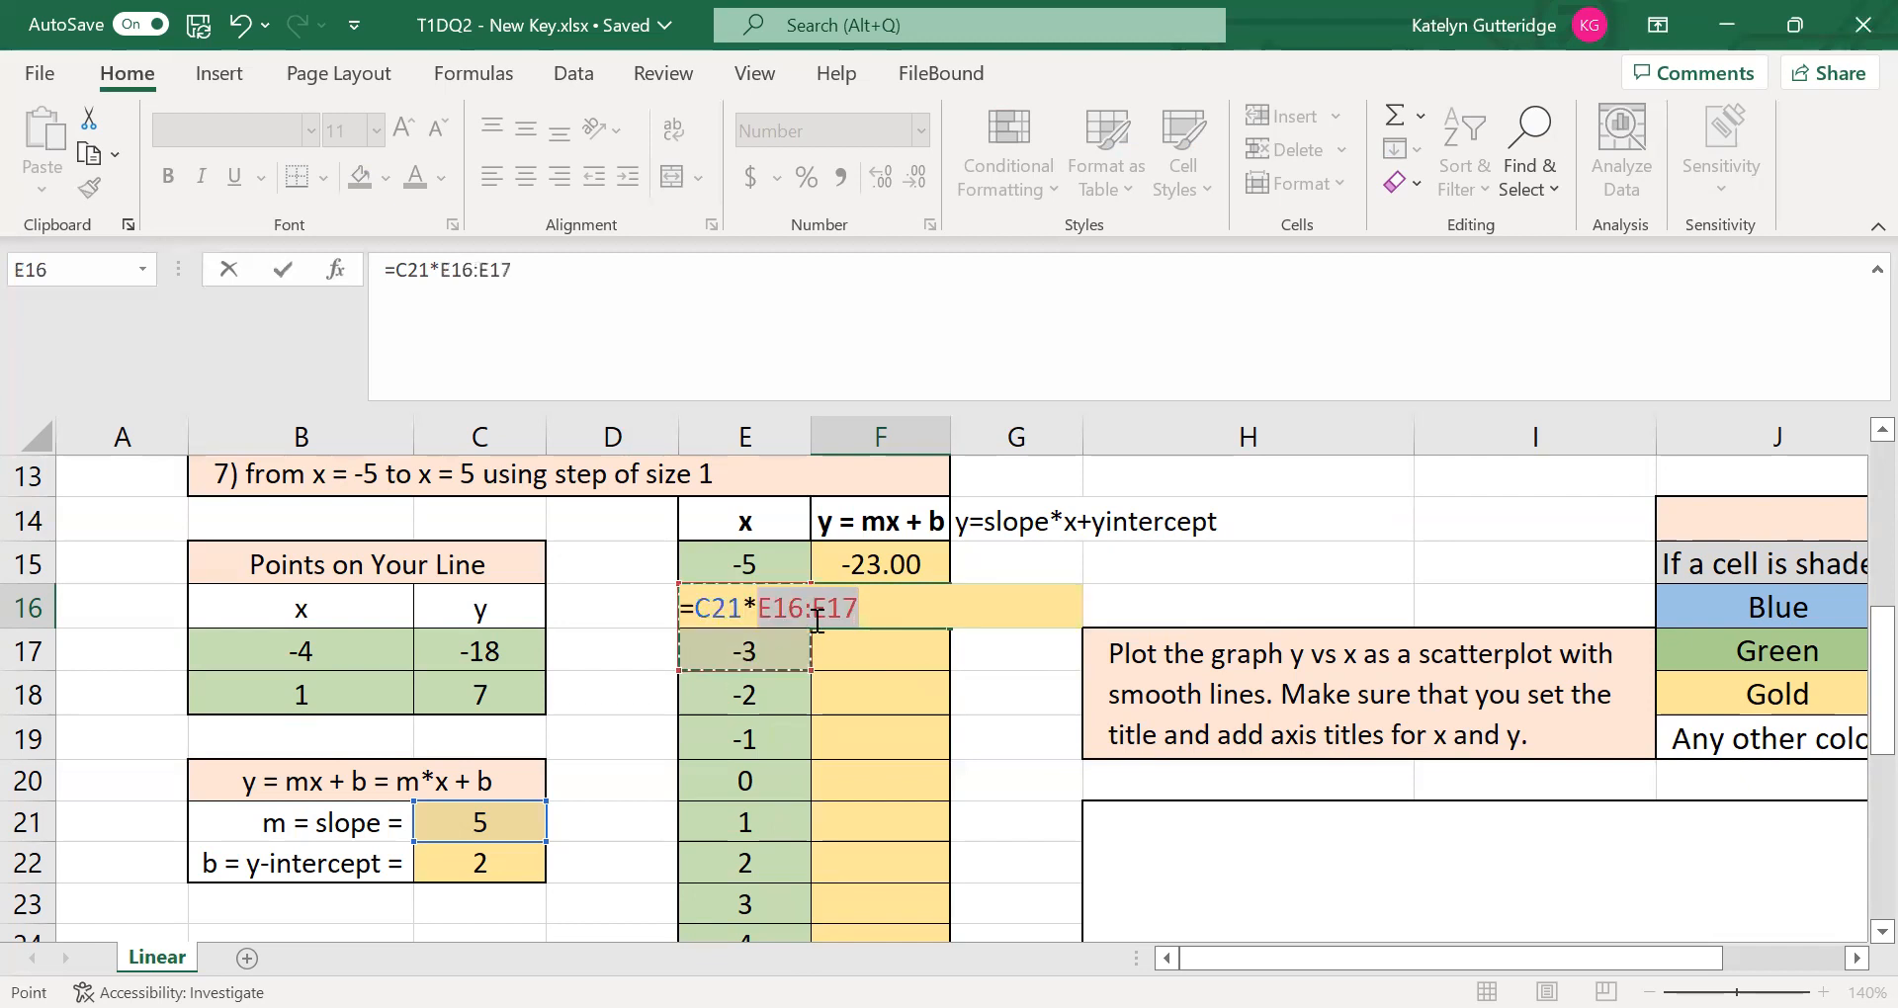
key(BackSpace)
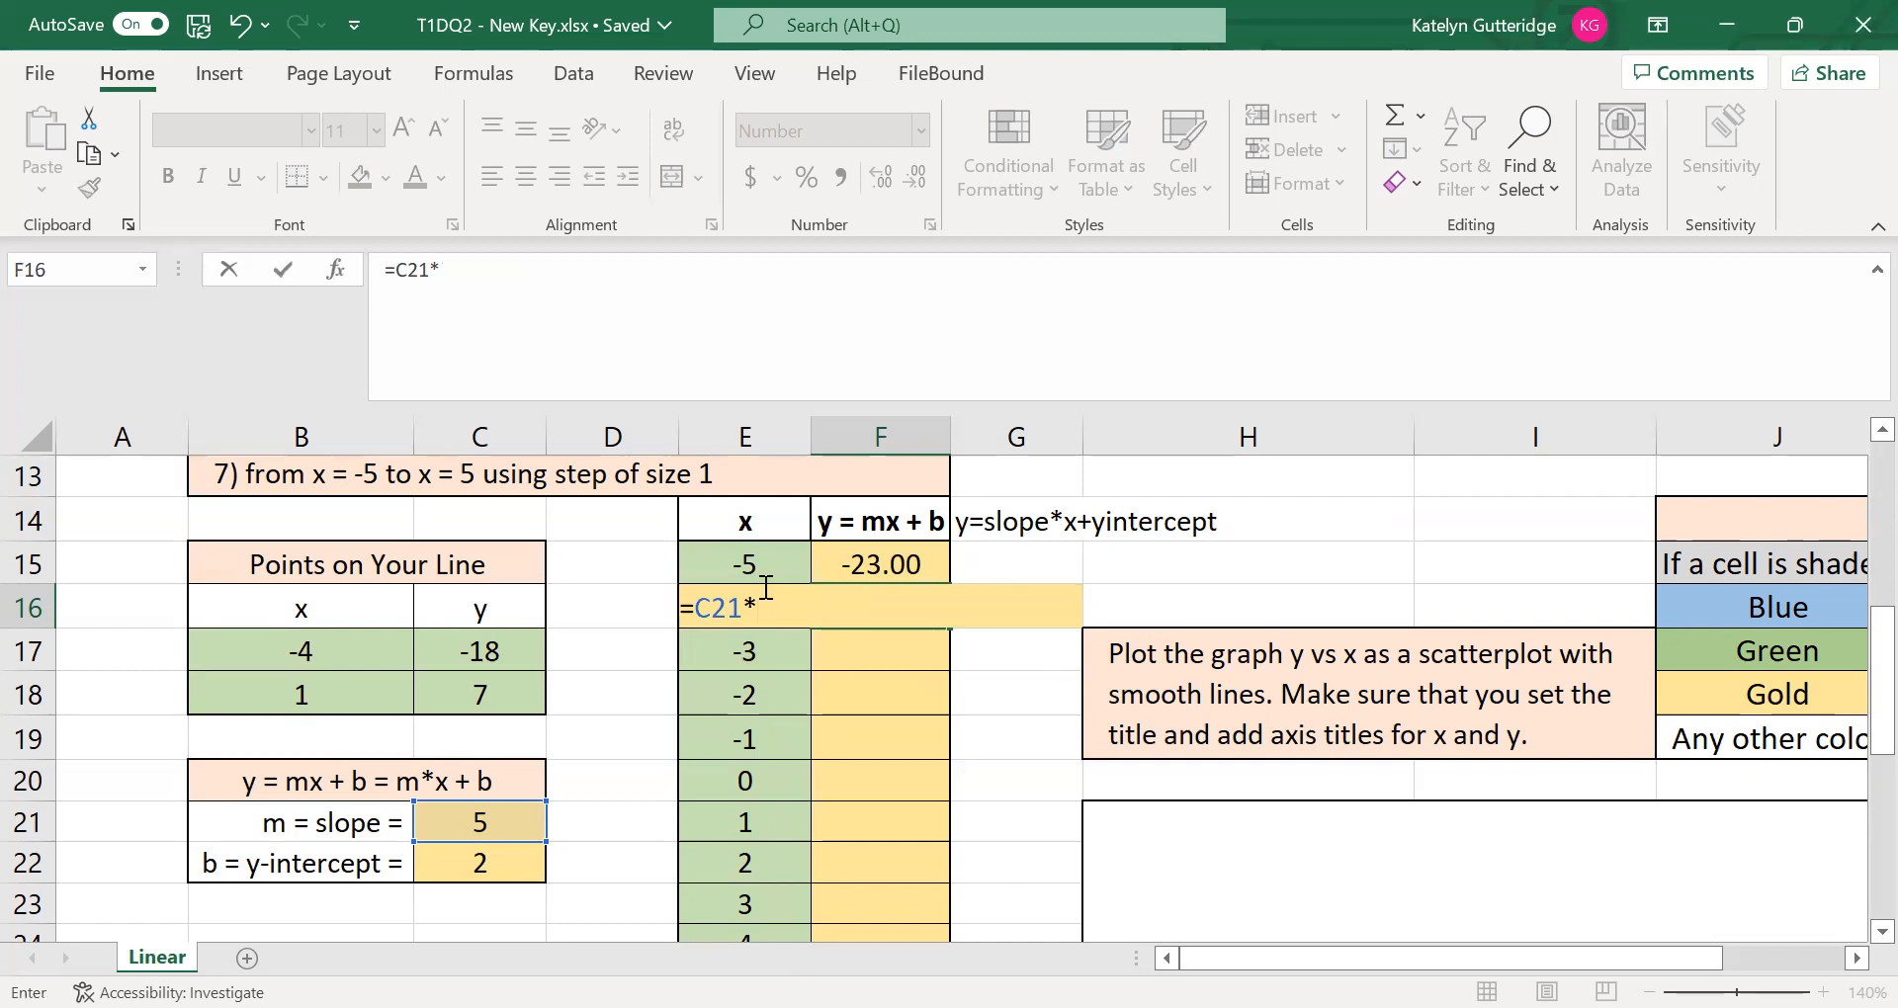
key(BackSpace)
key(BackSpace)
key(BackSpace)
key(BackSpace)
key(BackSpace)
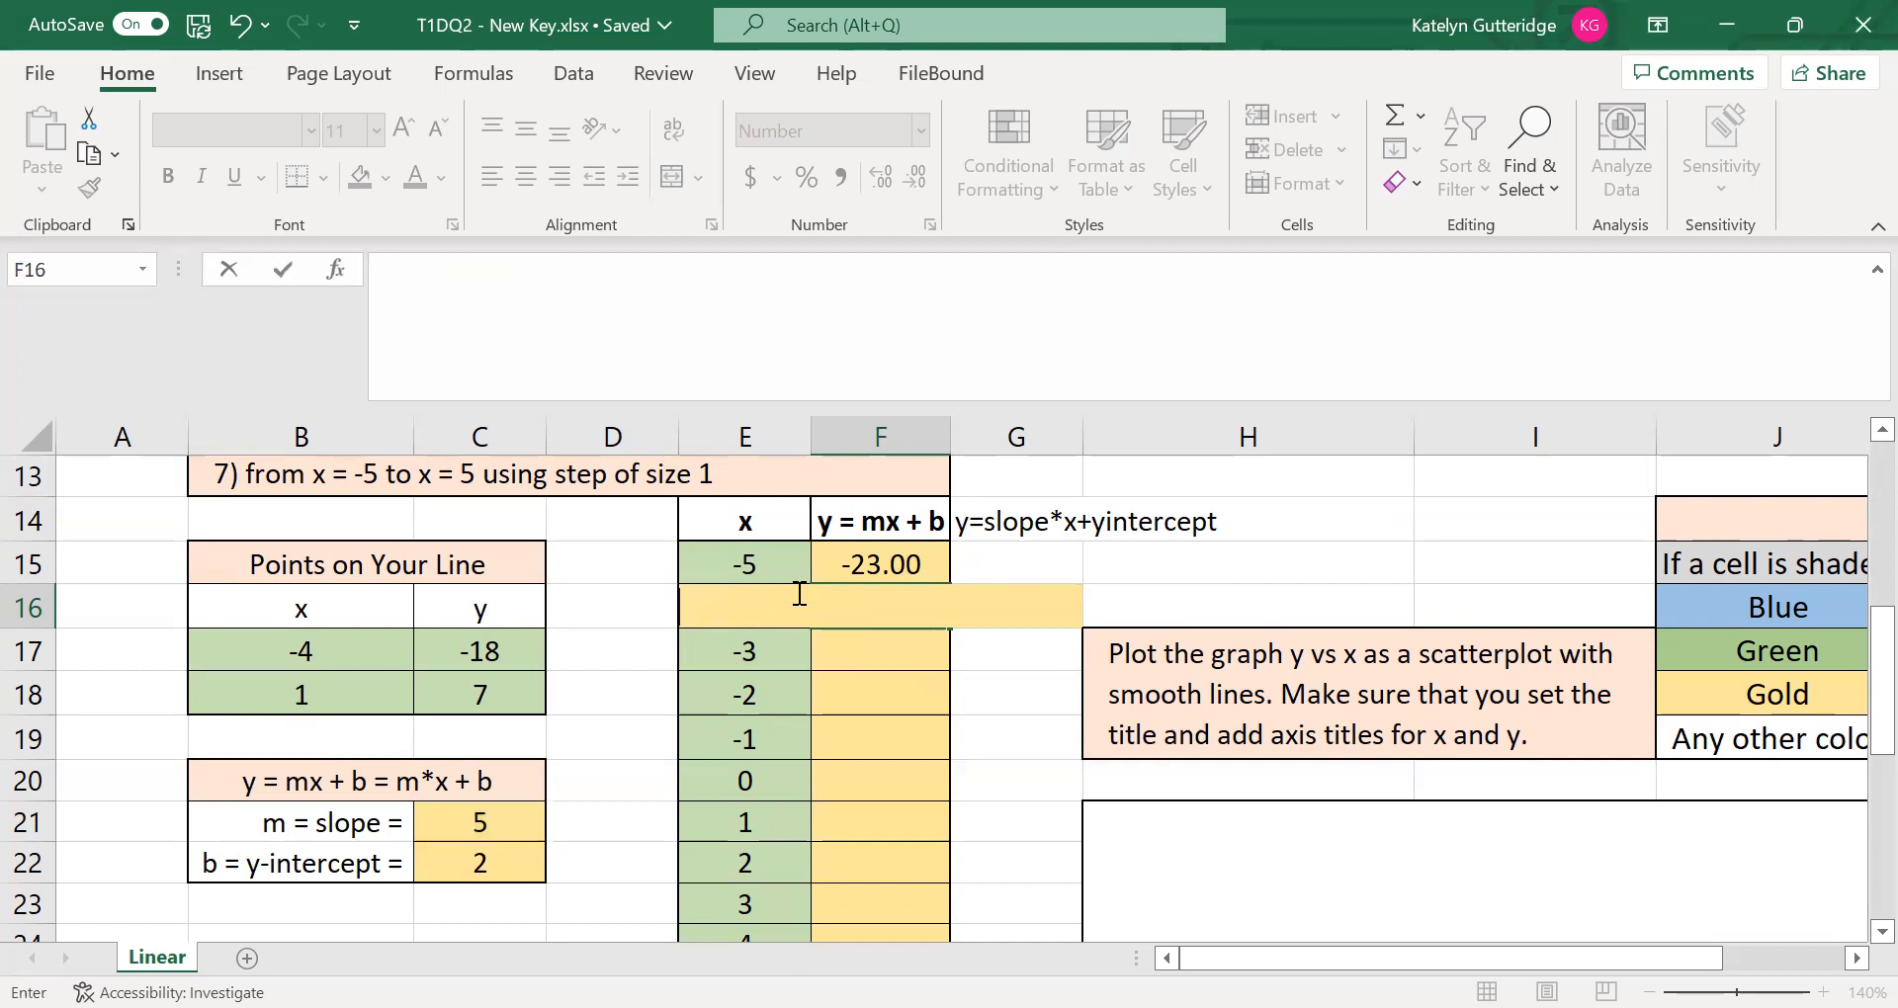
- Calculate the remaining y values from cell F16 with the array formula =C21*E16:E25+C22
key(Escape)
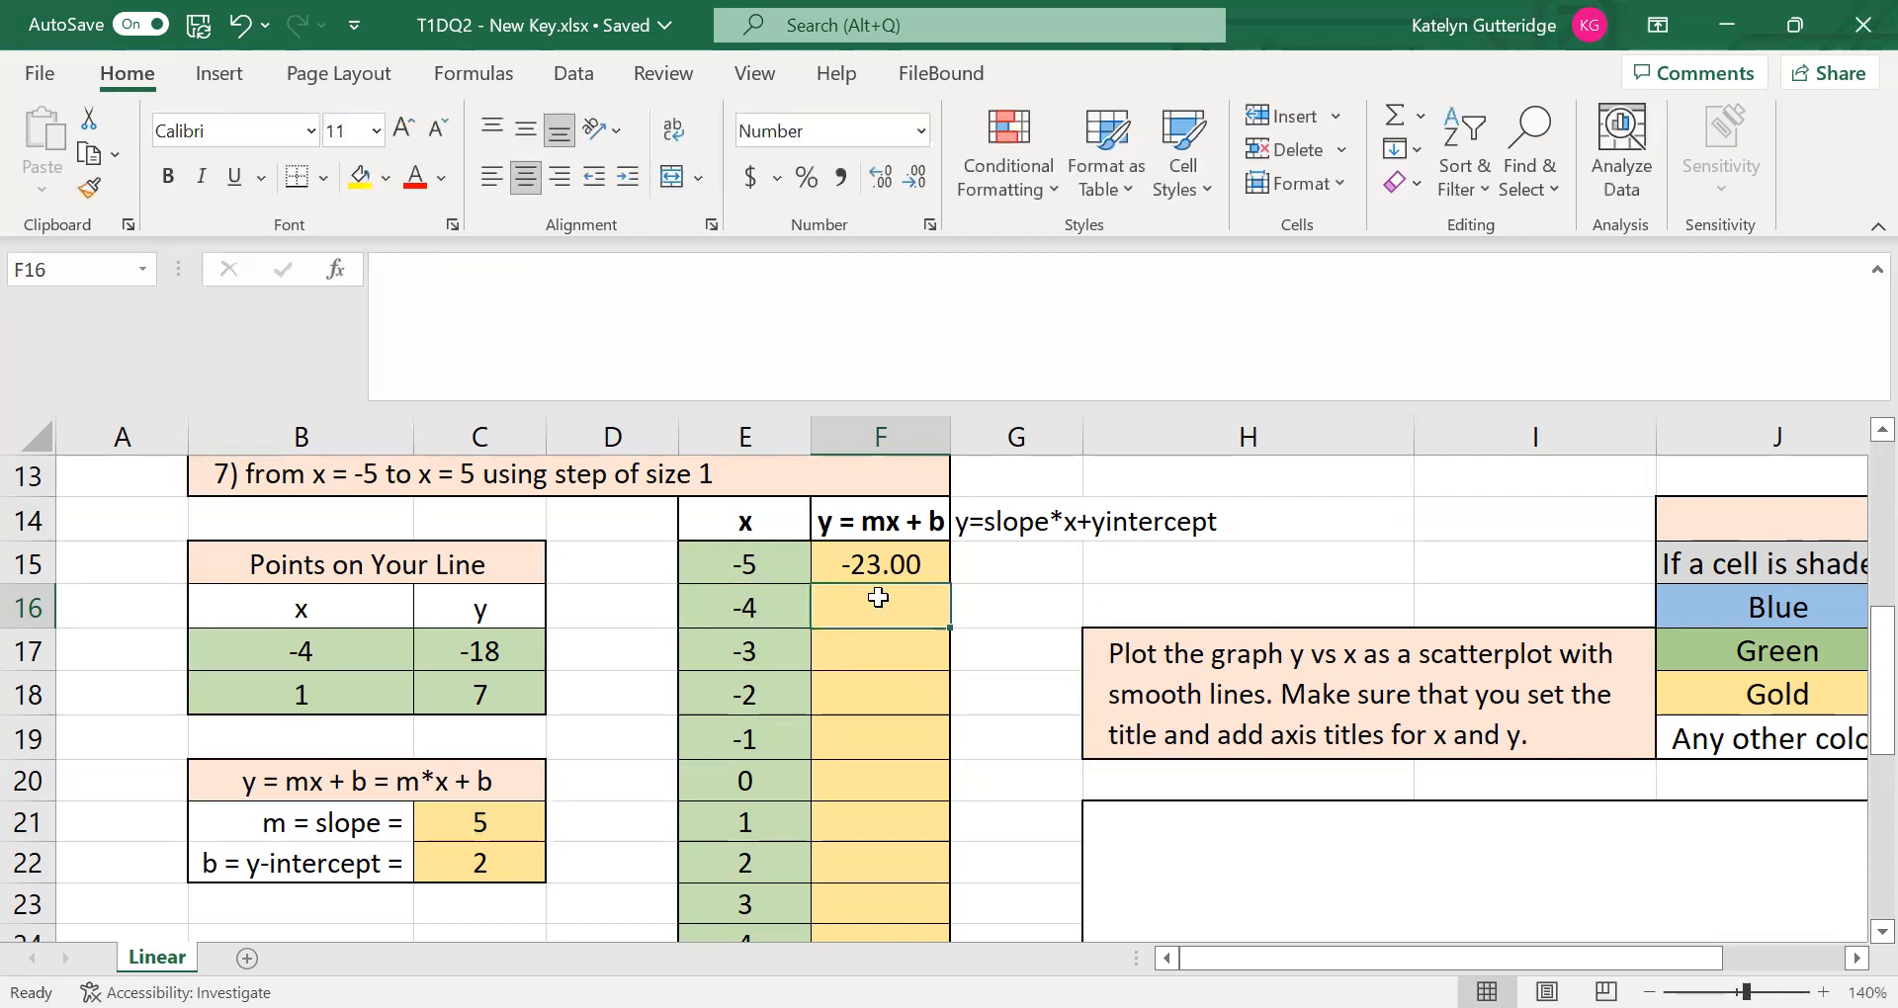
text(=)
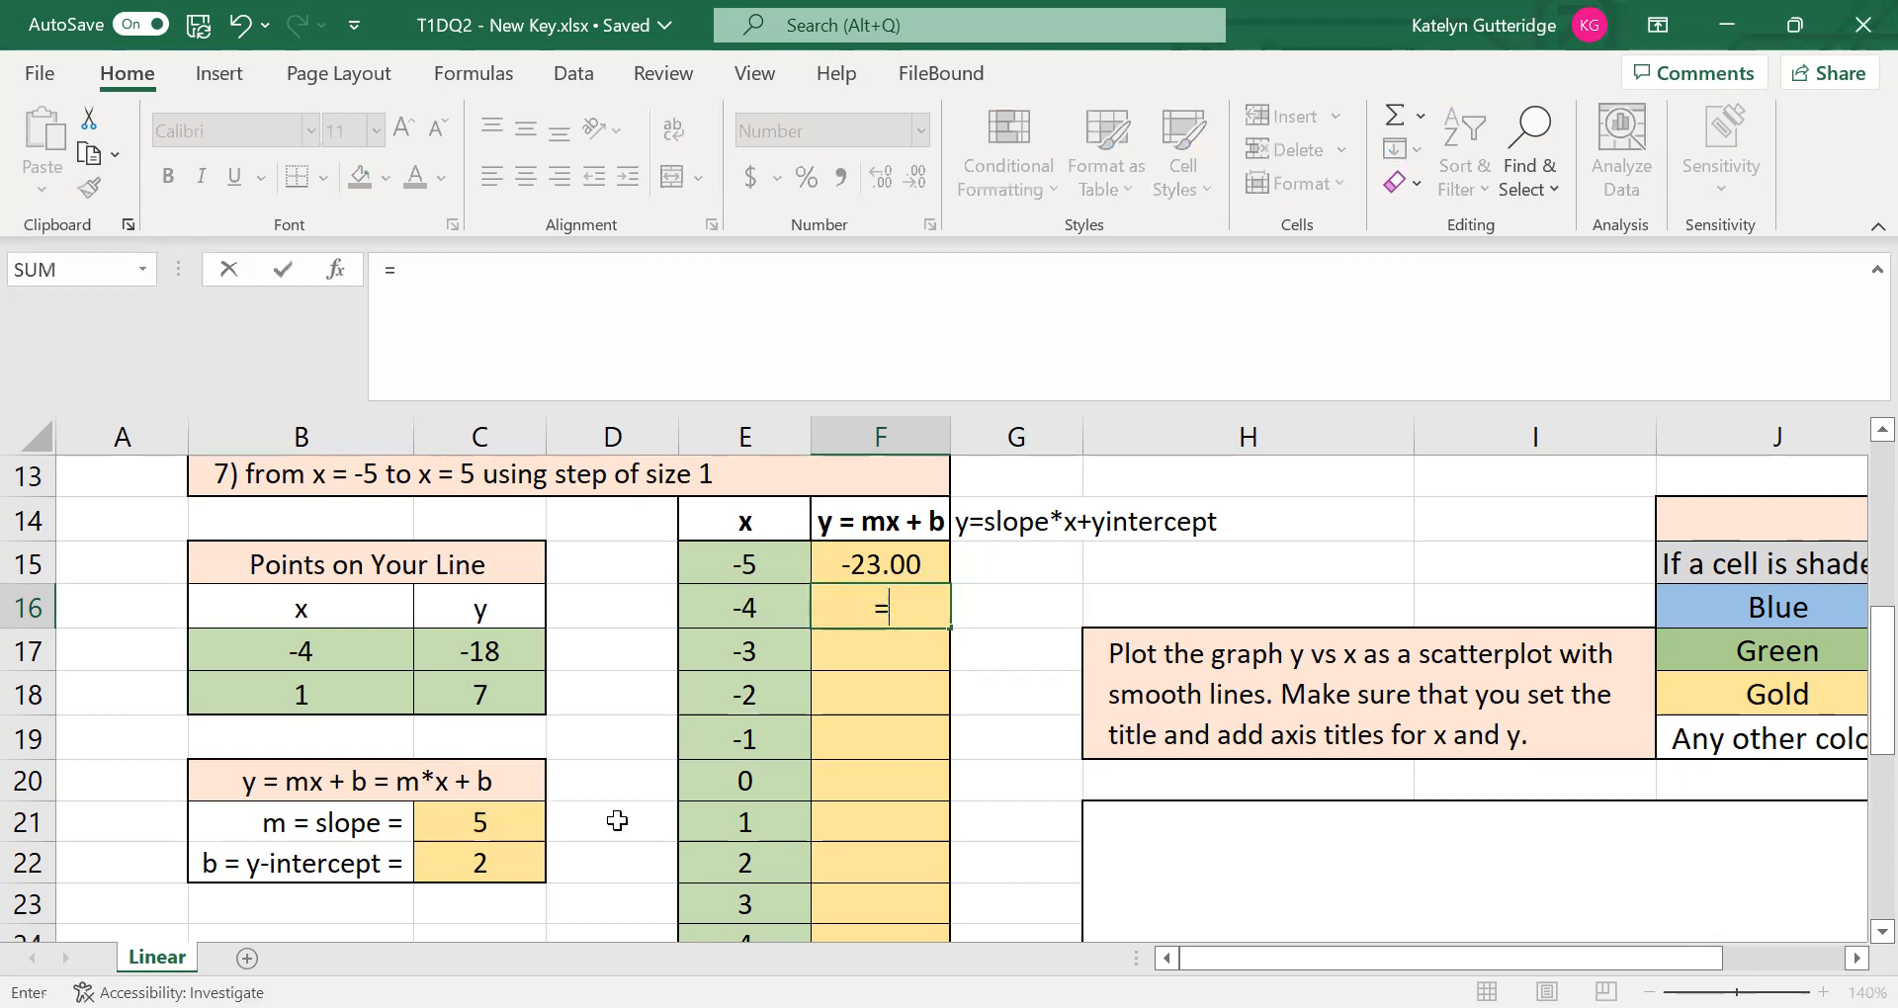
click(508, 818)
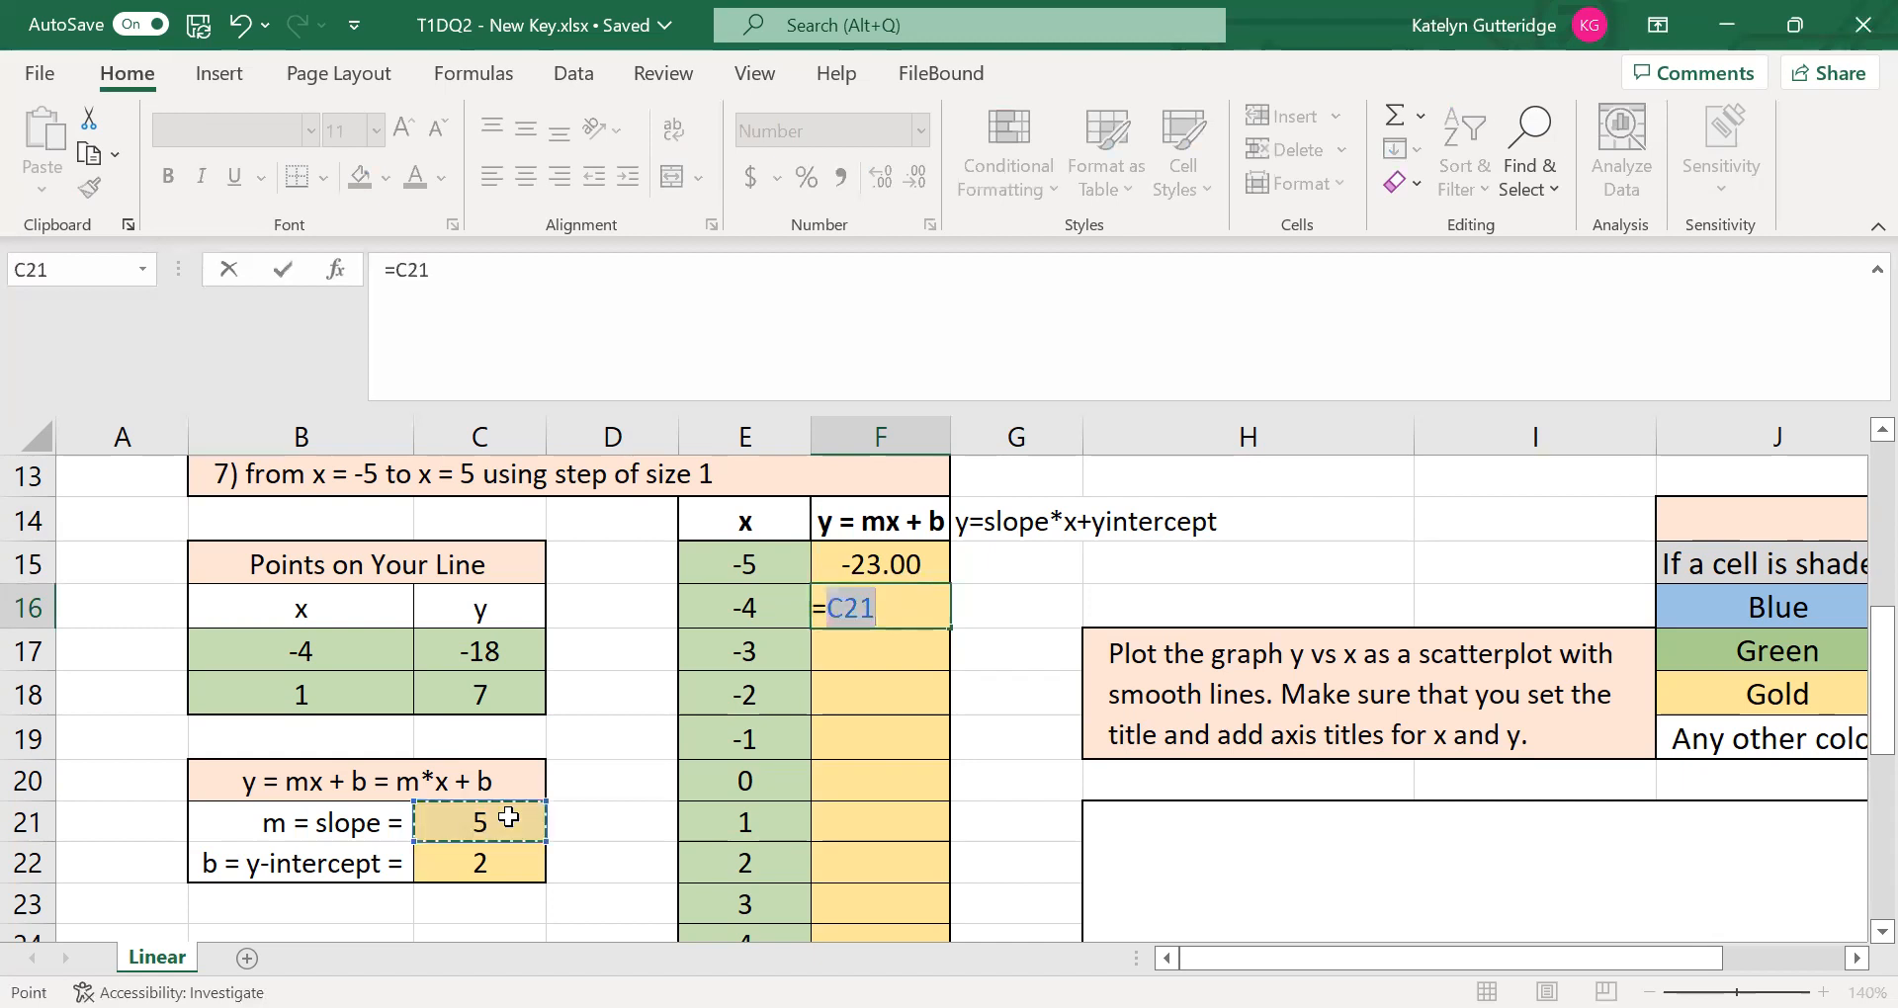
text(*)
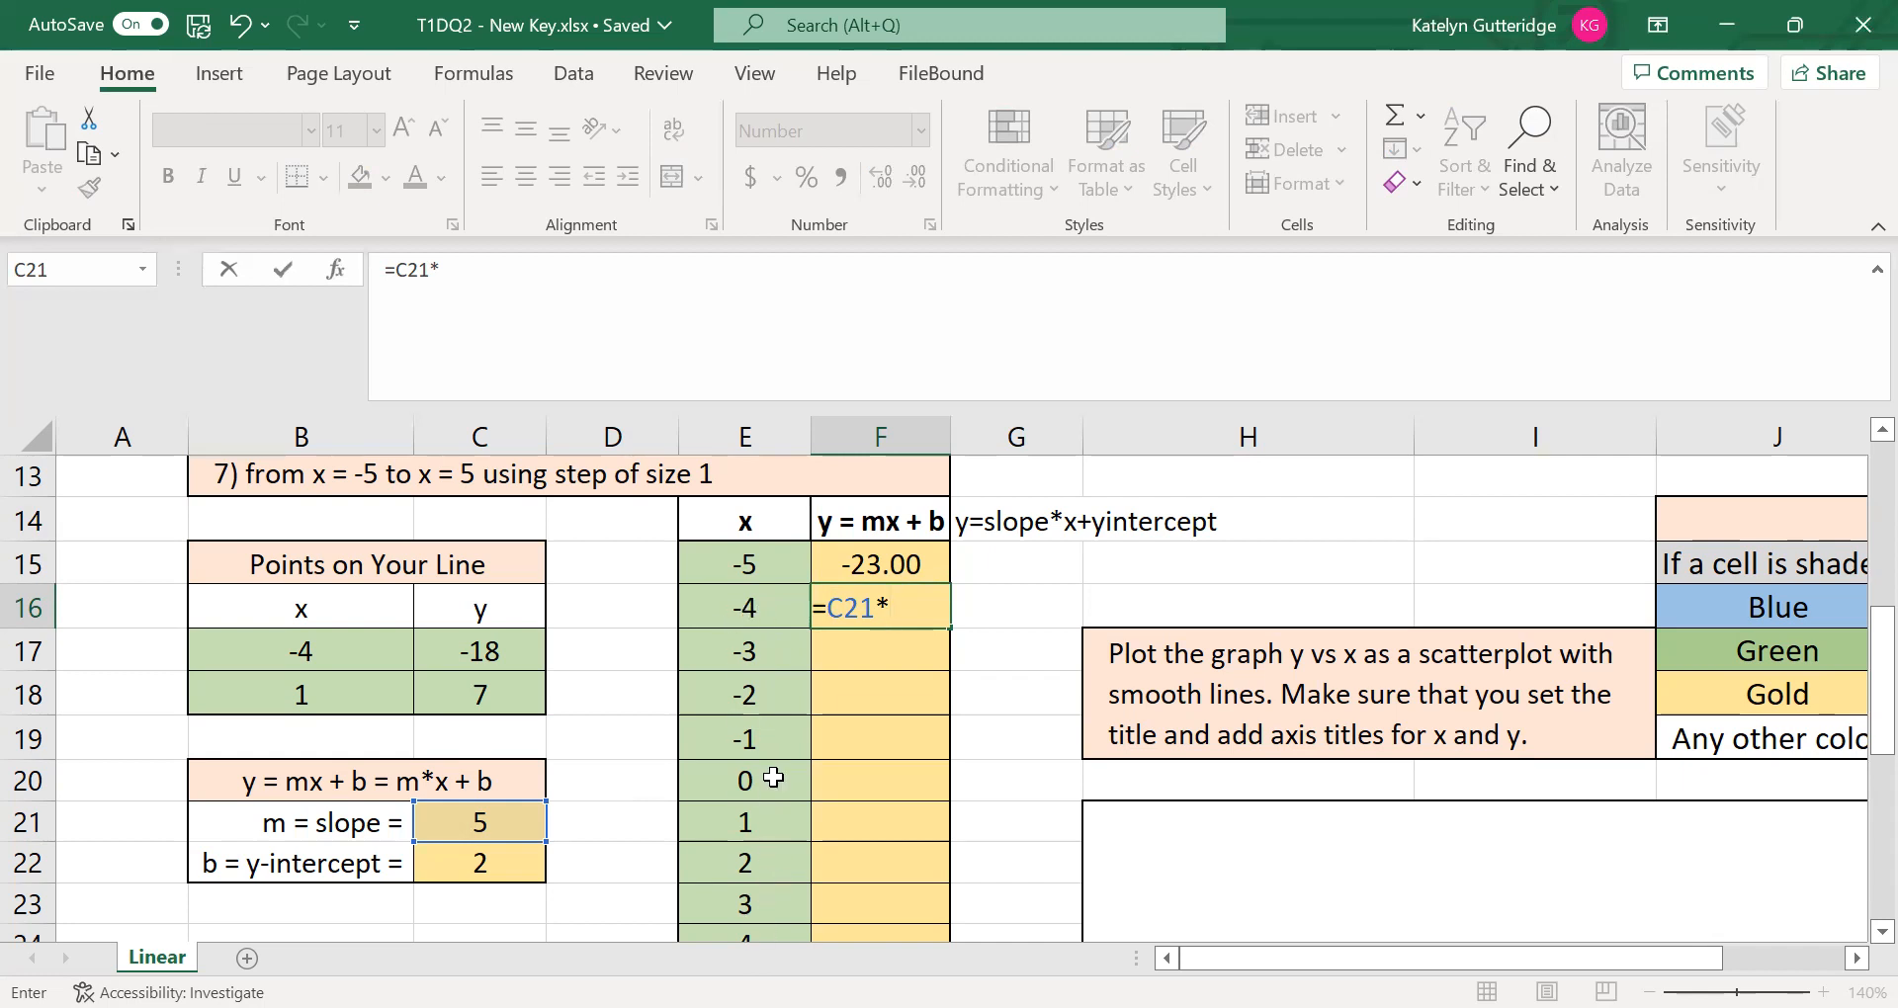
drag(747, 609, 758, 763)
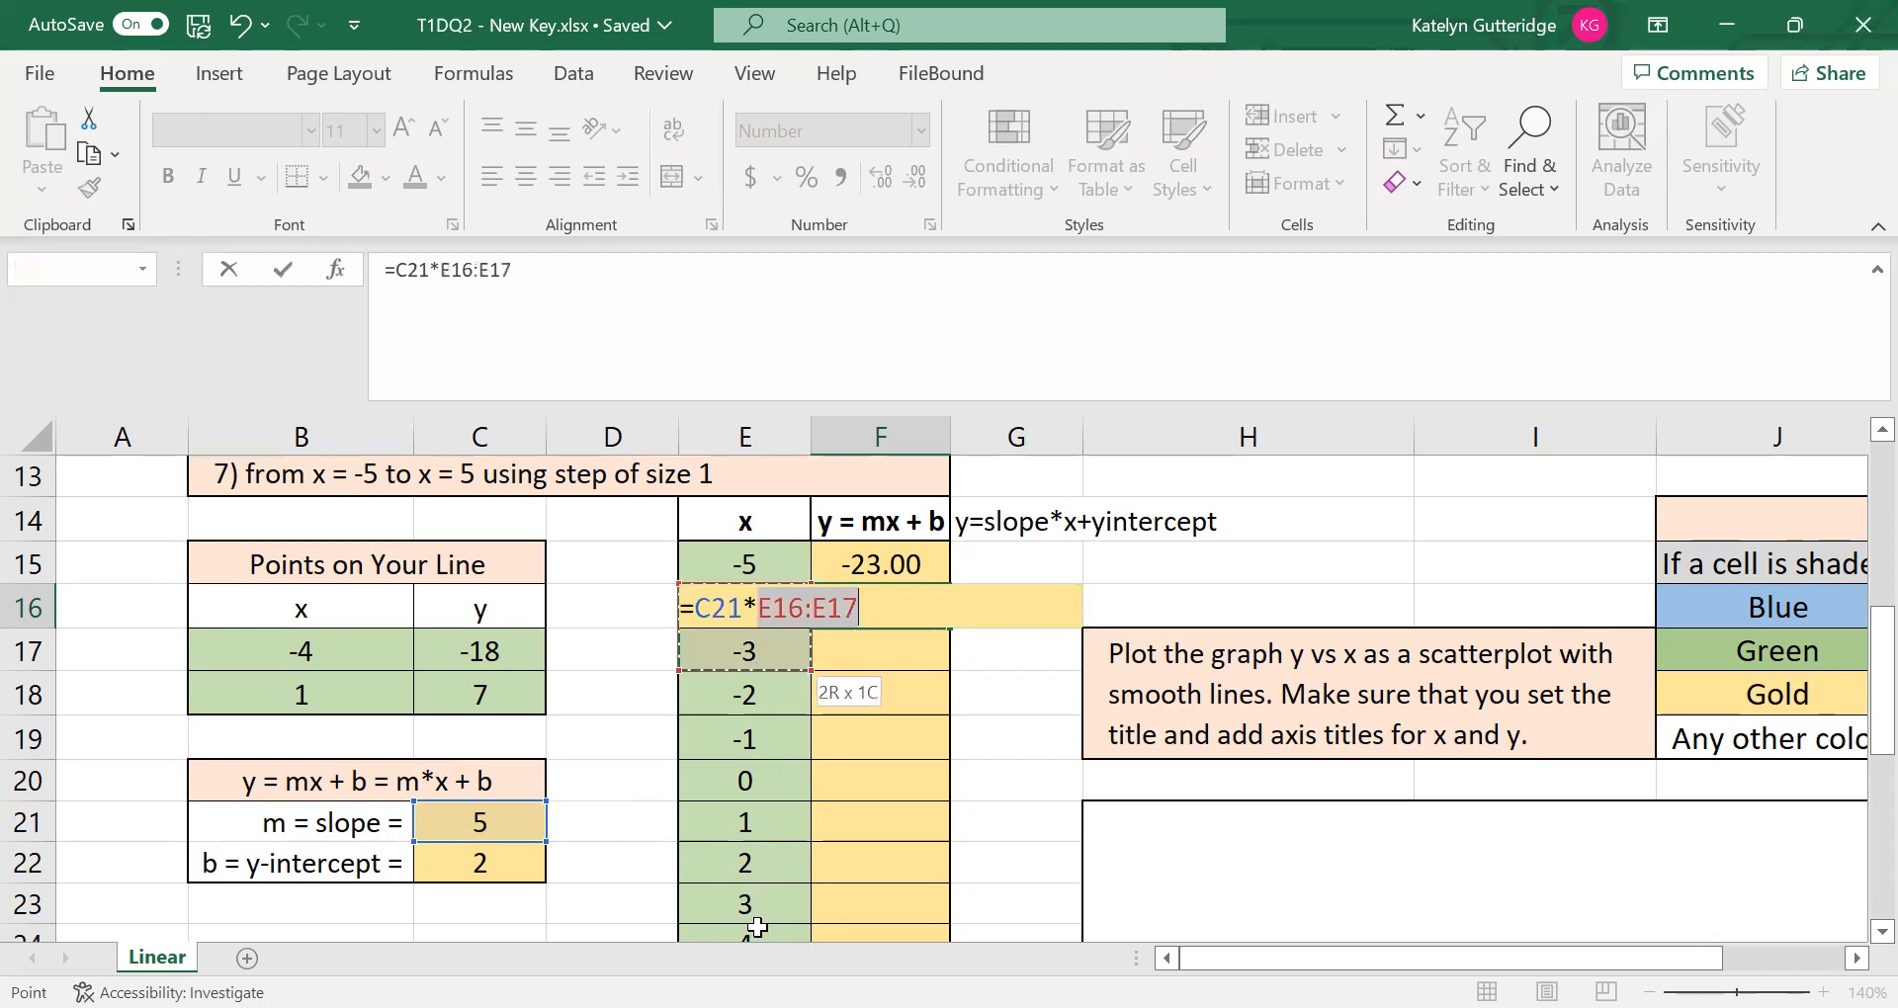
key(ctrl+shift+Down)
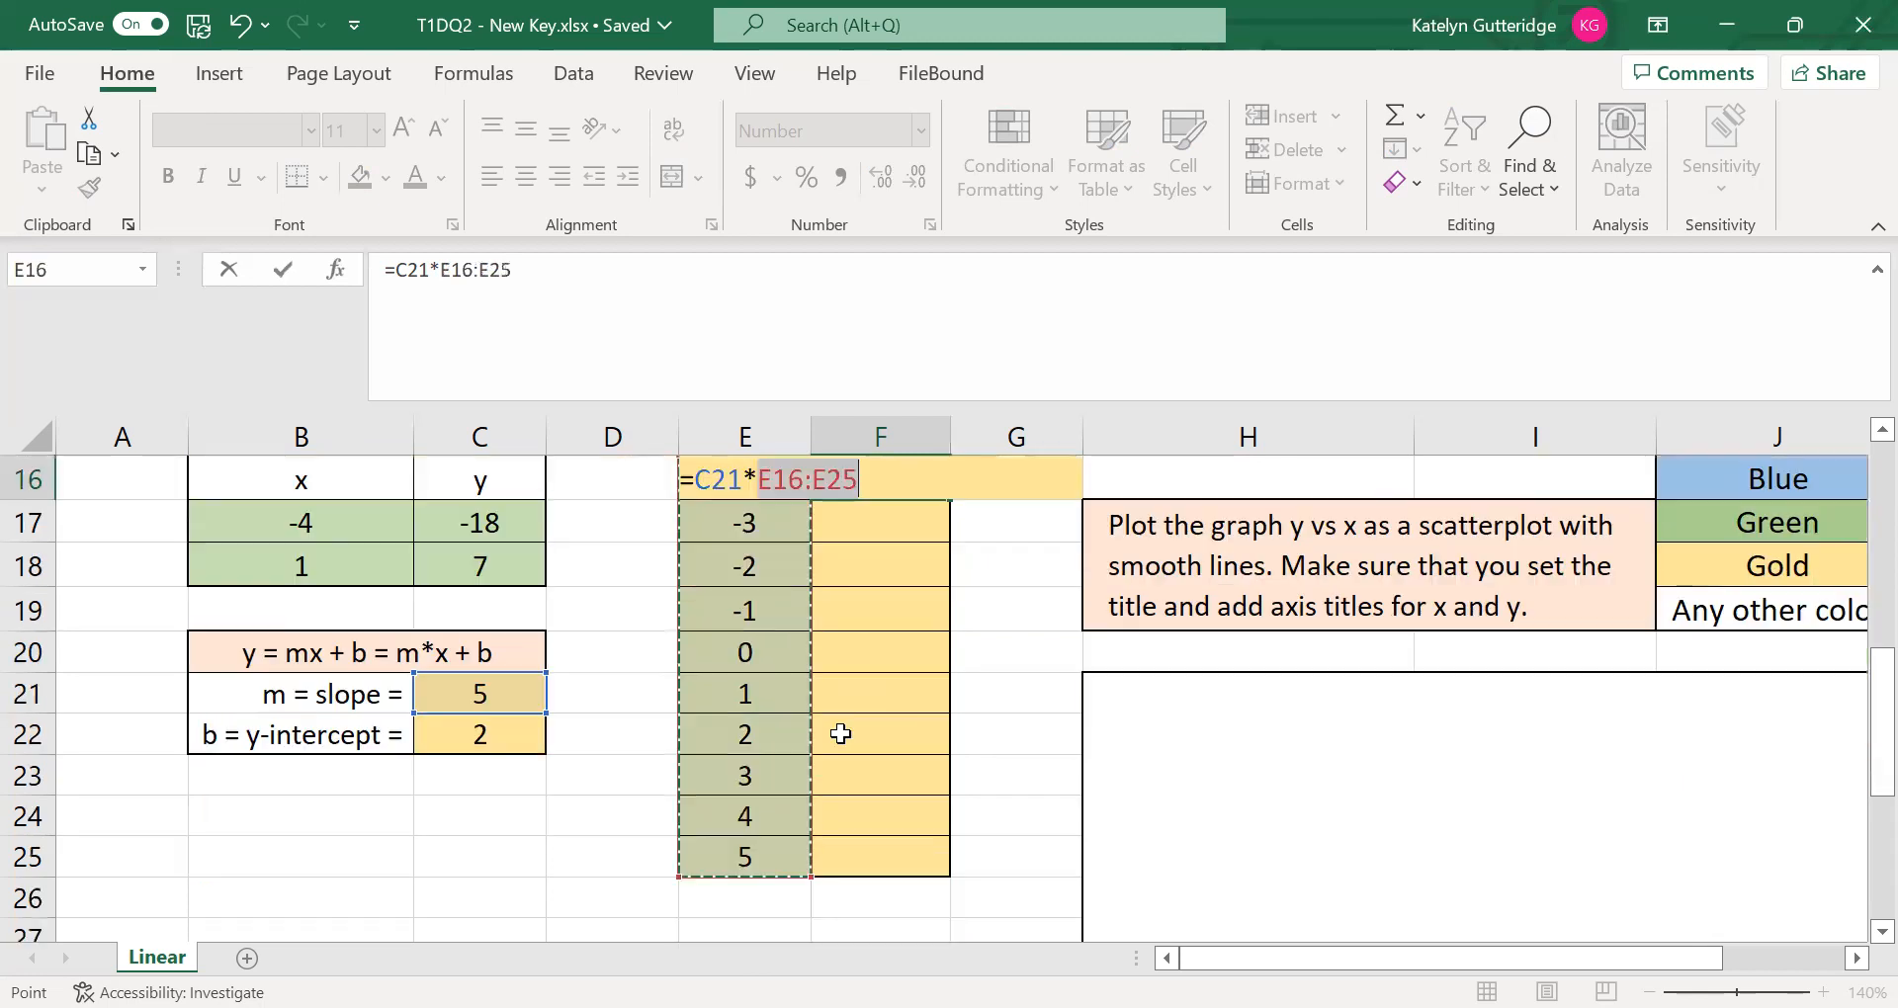
scroll(840, 734, up, 1)
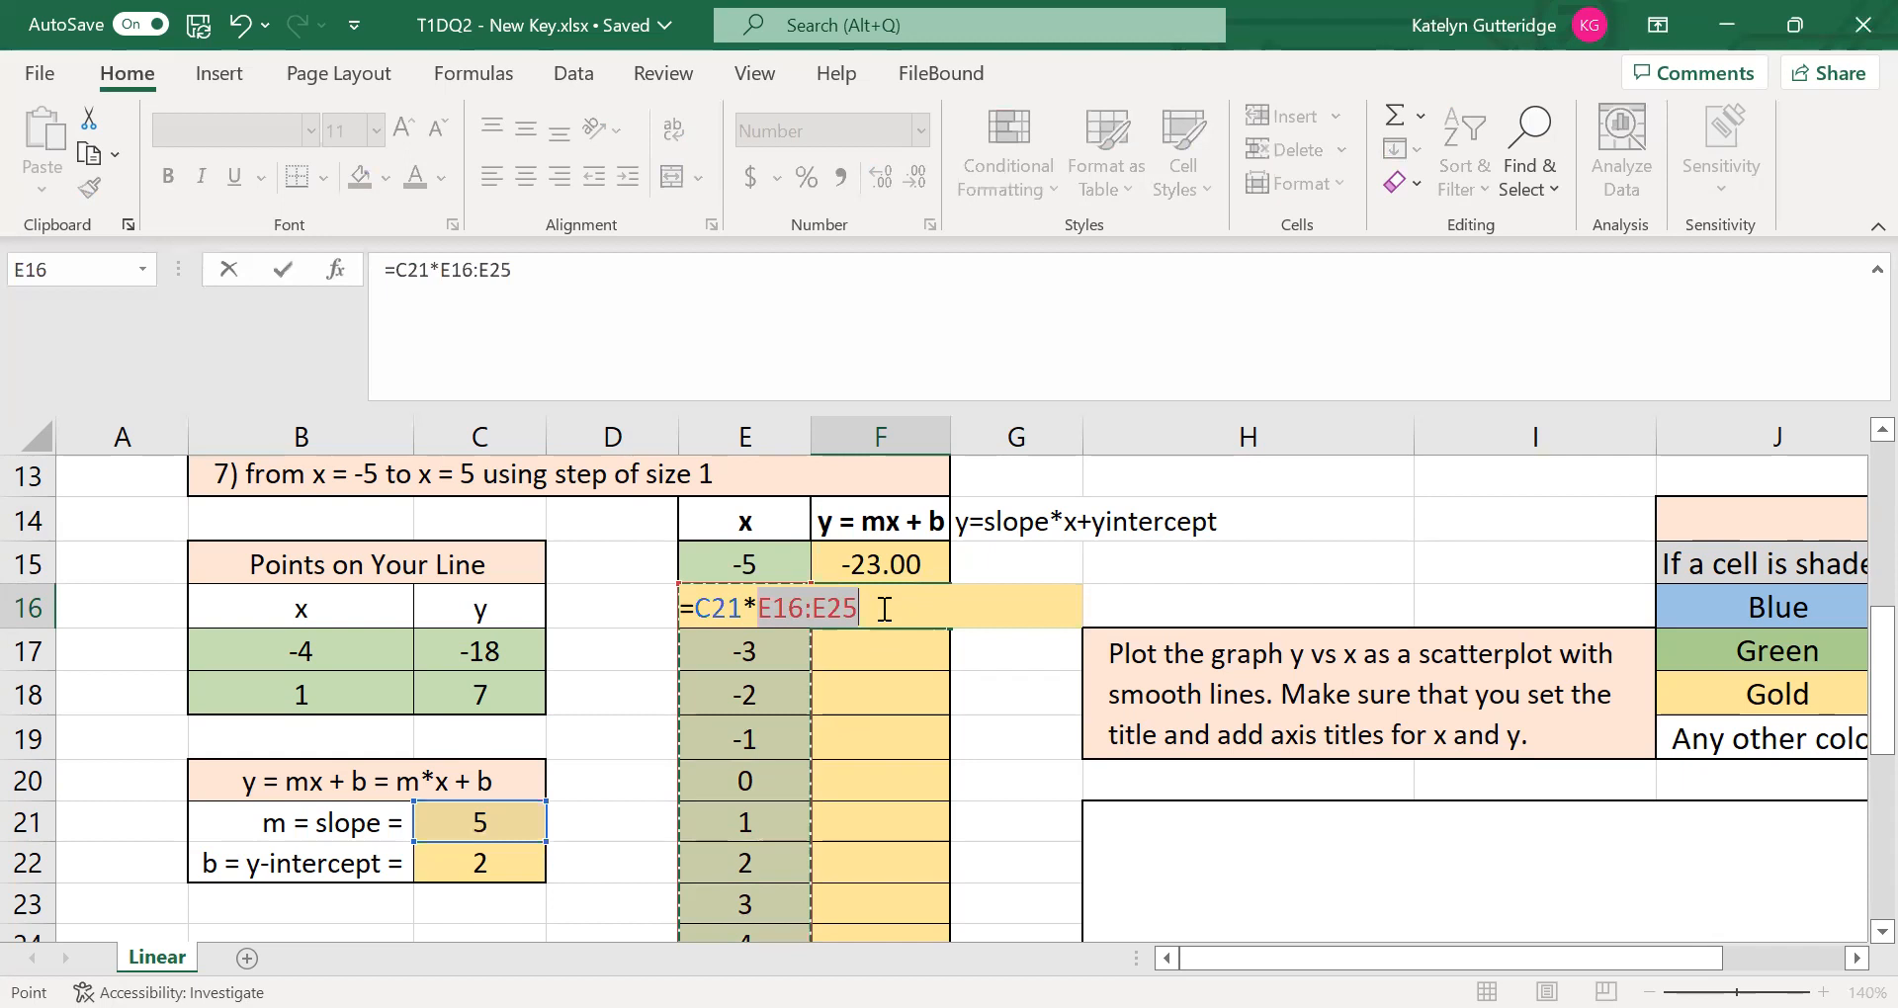
text(+)
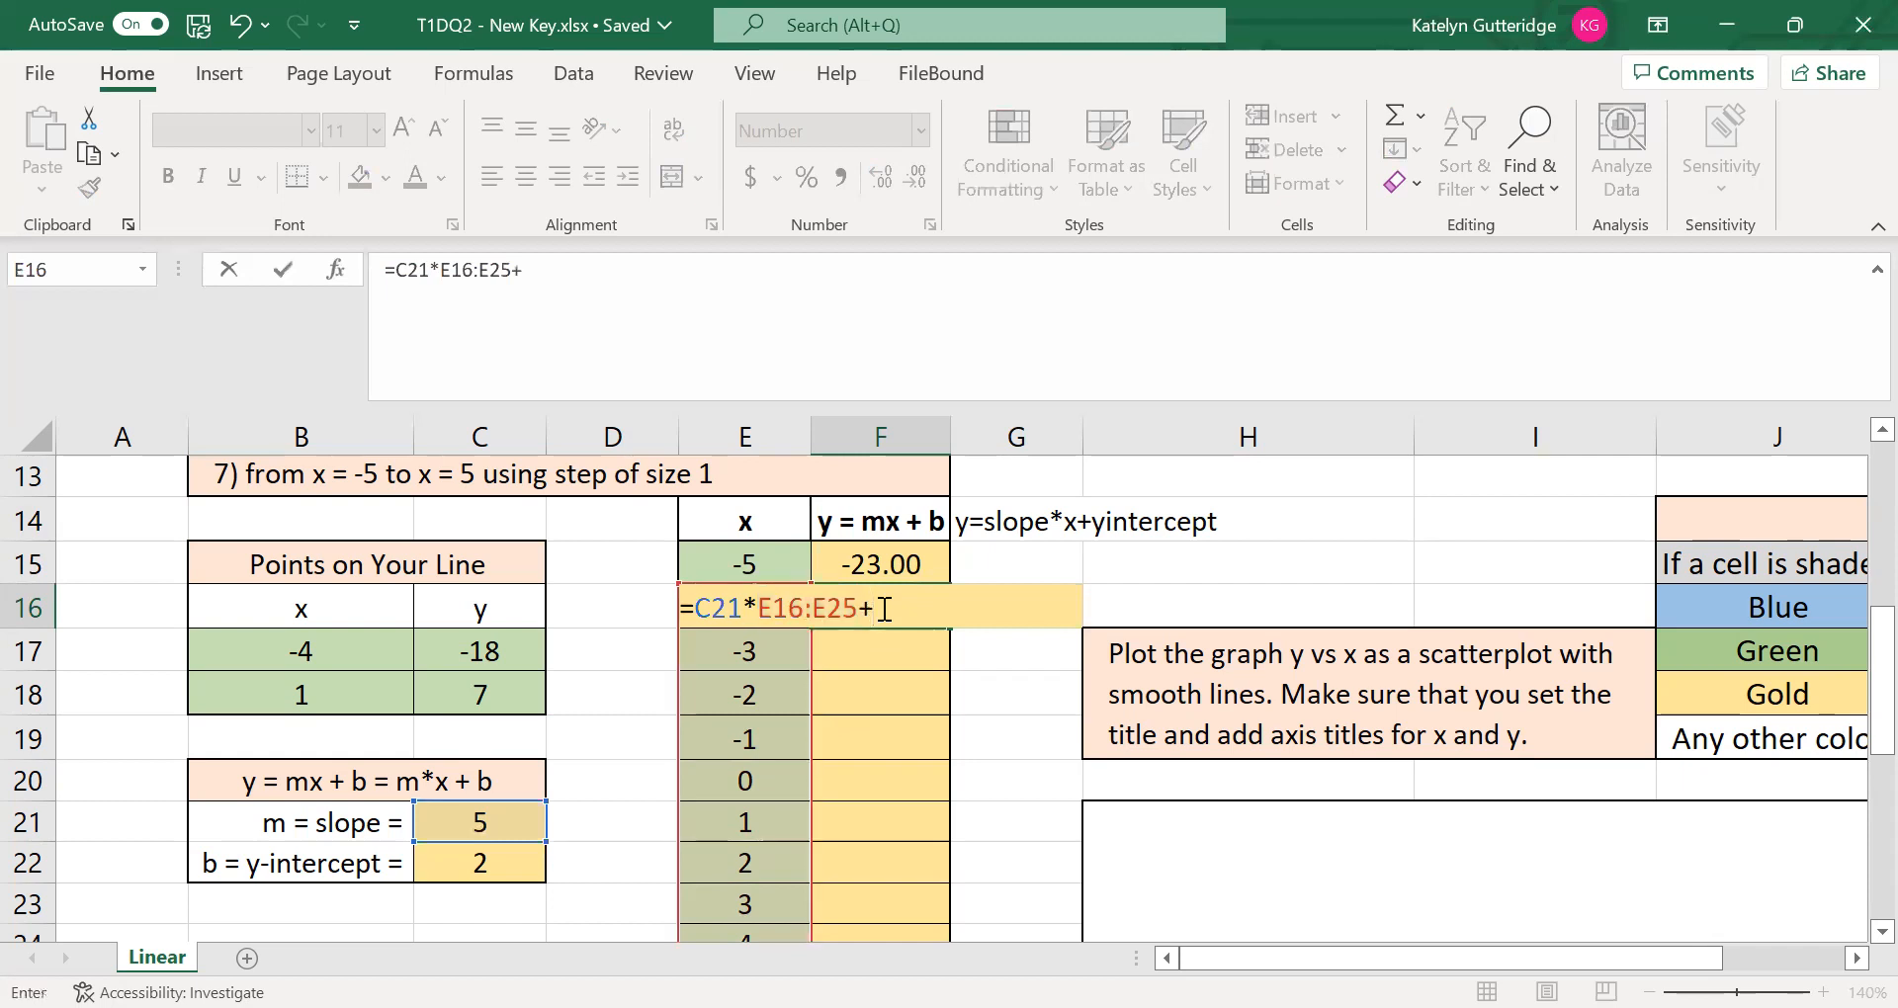
click(491, 864)
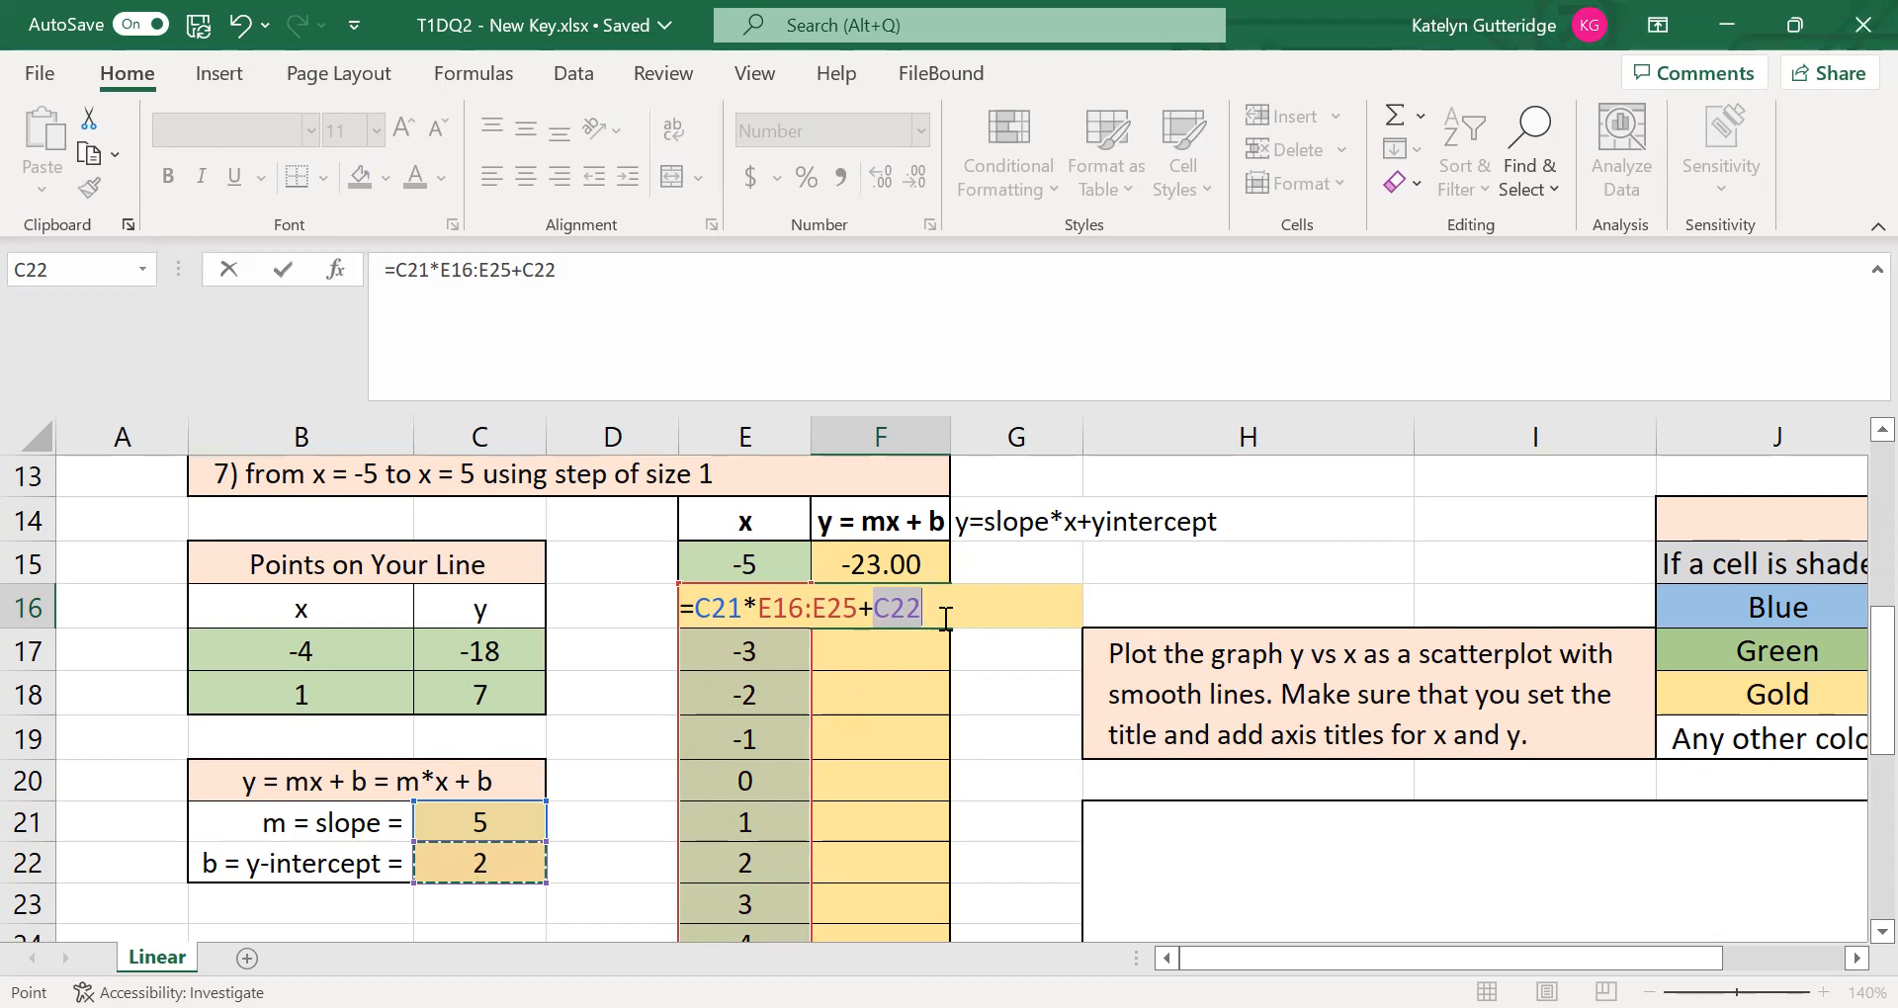
key(Return)
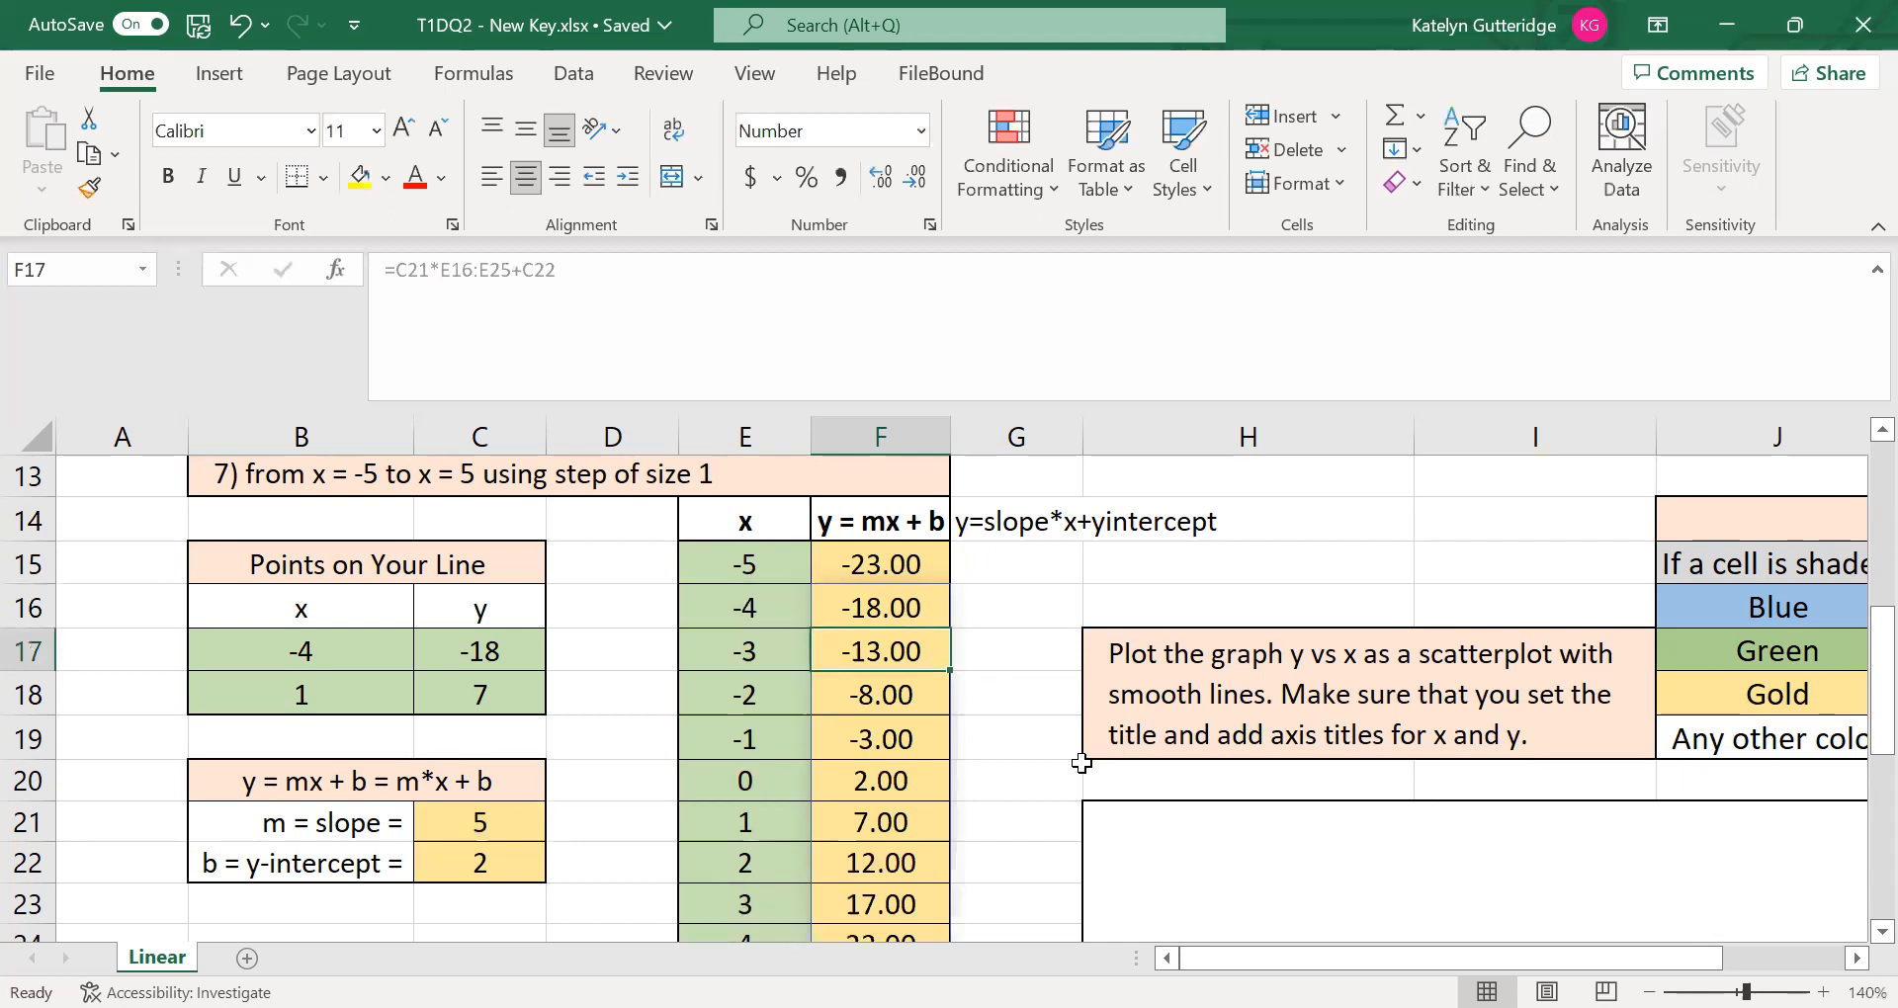
- Compare the two given points in B17:C18 with the matching x and y rows of the table in E15:F25
scroll(1081, 763, down, 1)
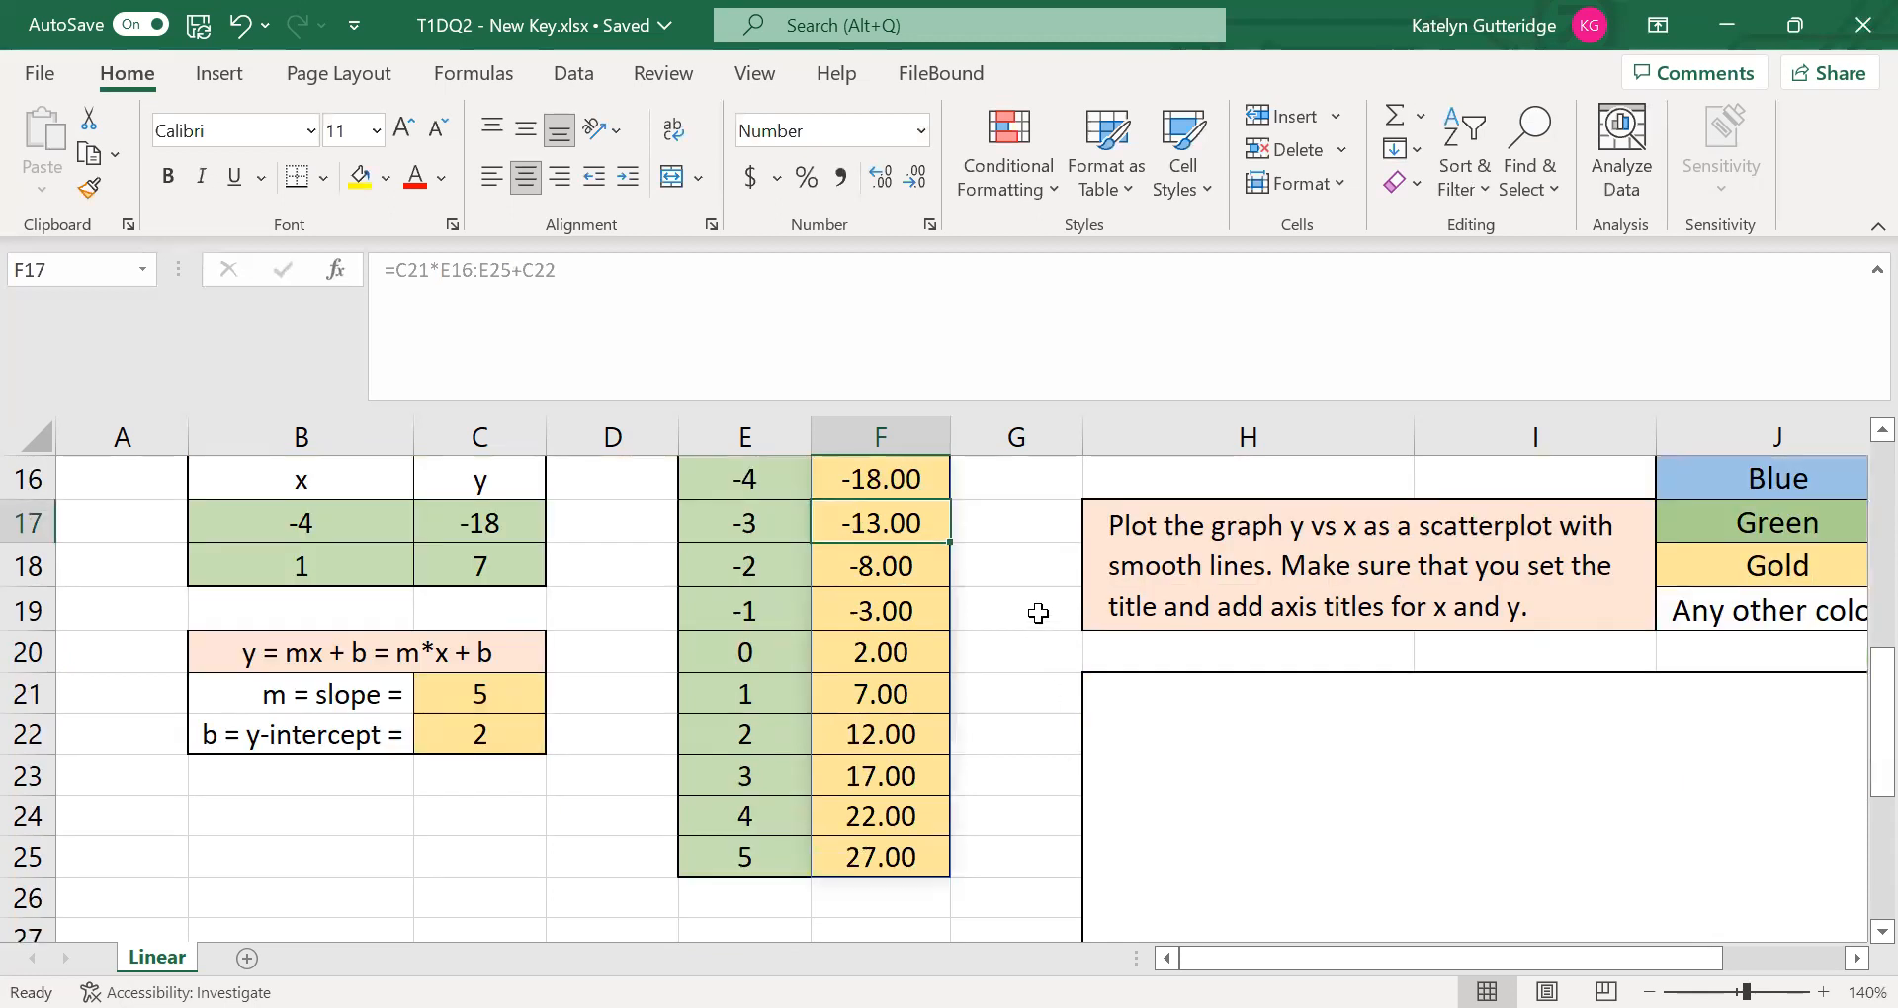
scroll(1038, 613, up, 1)
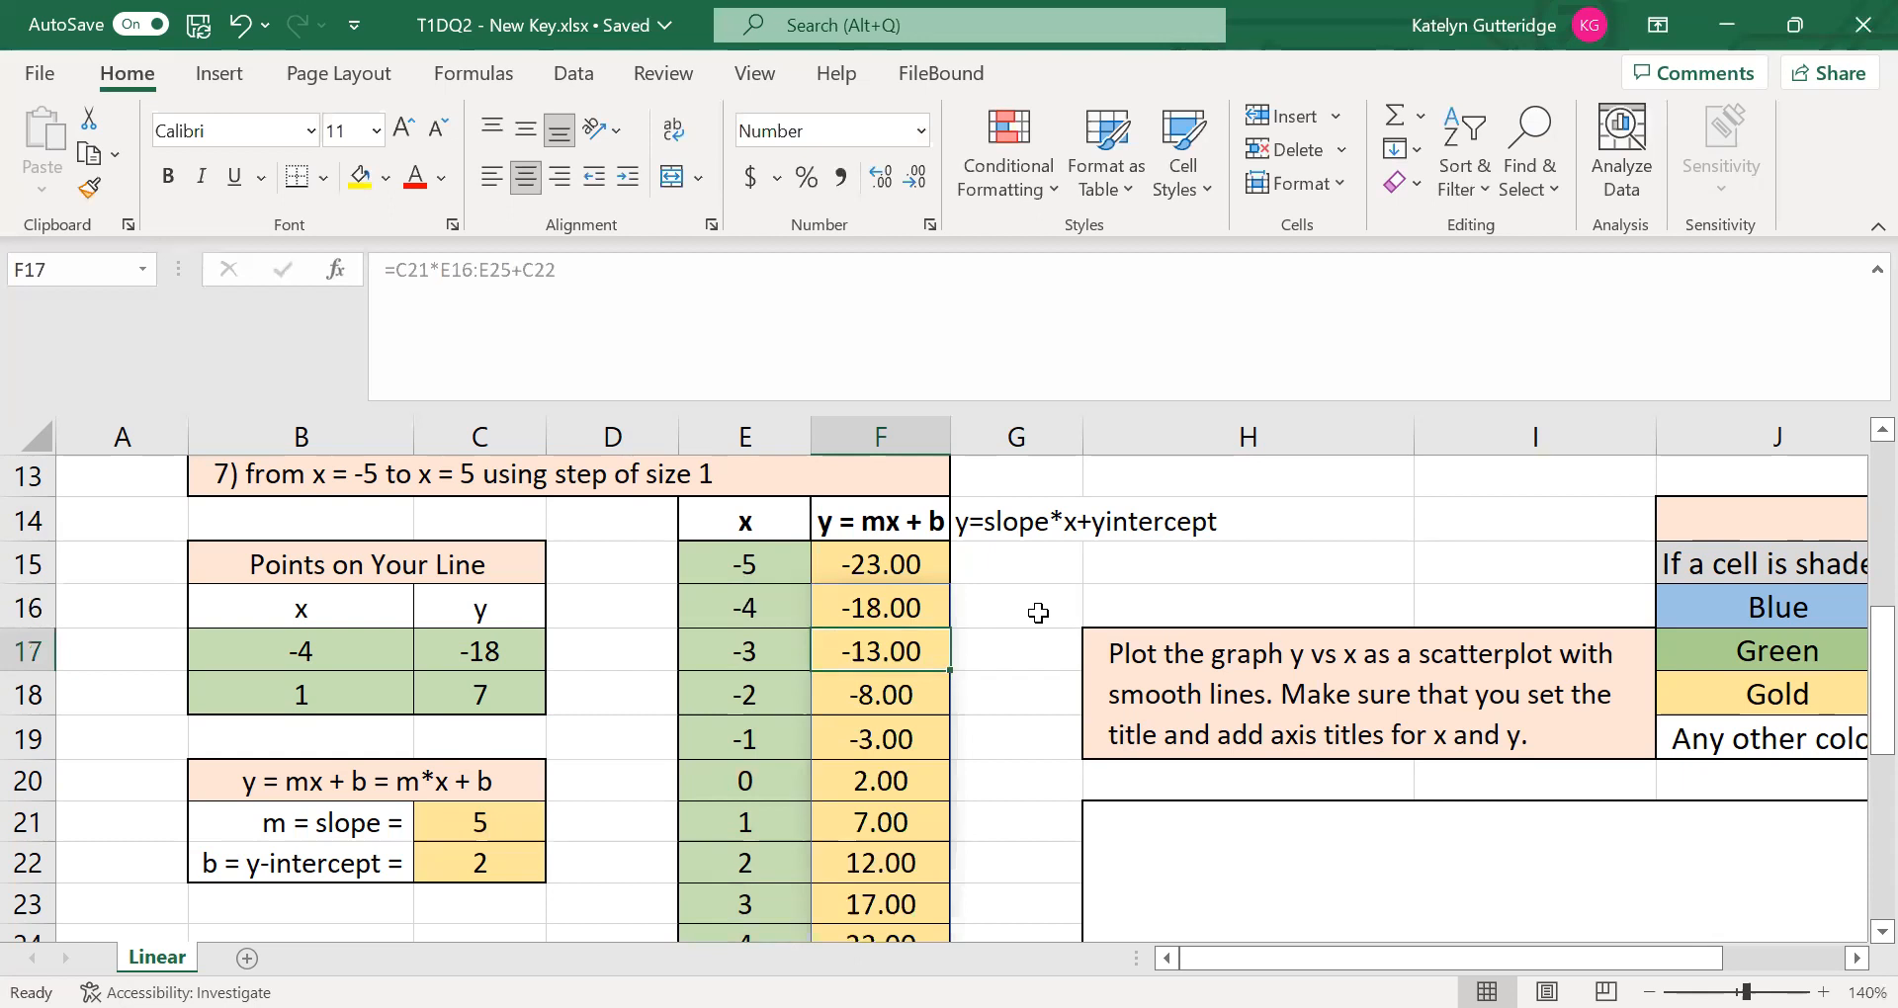
click(595, 649)
drag(267, 612, 440, 682)
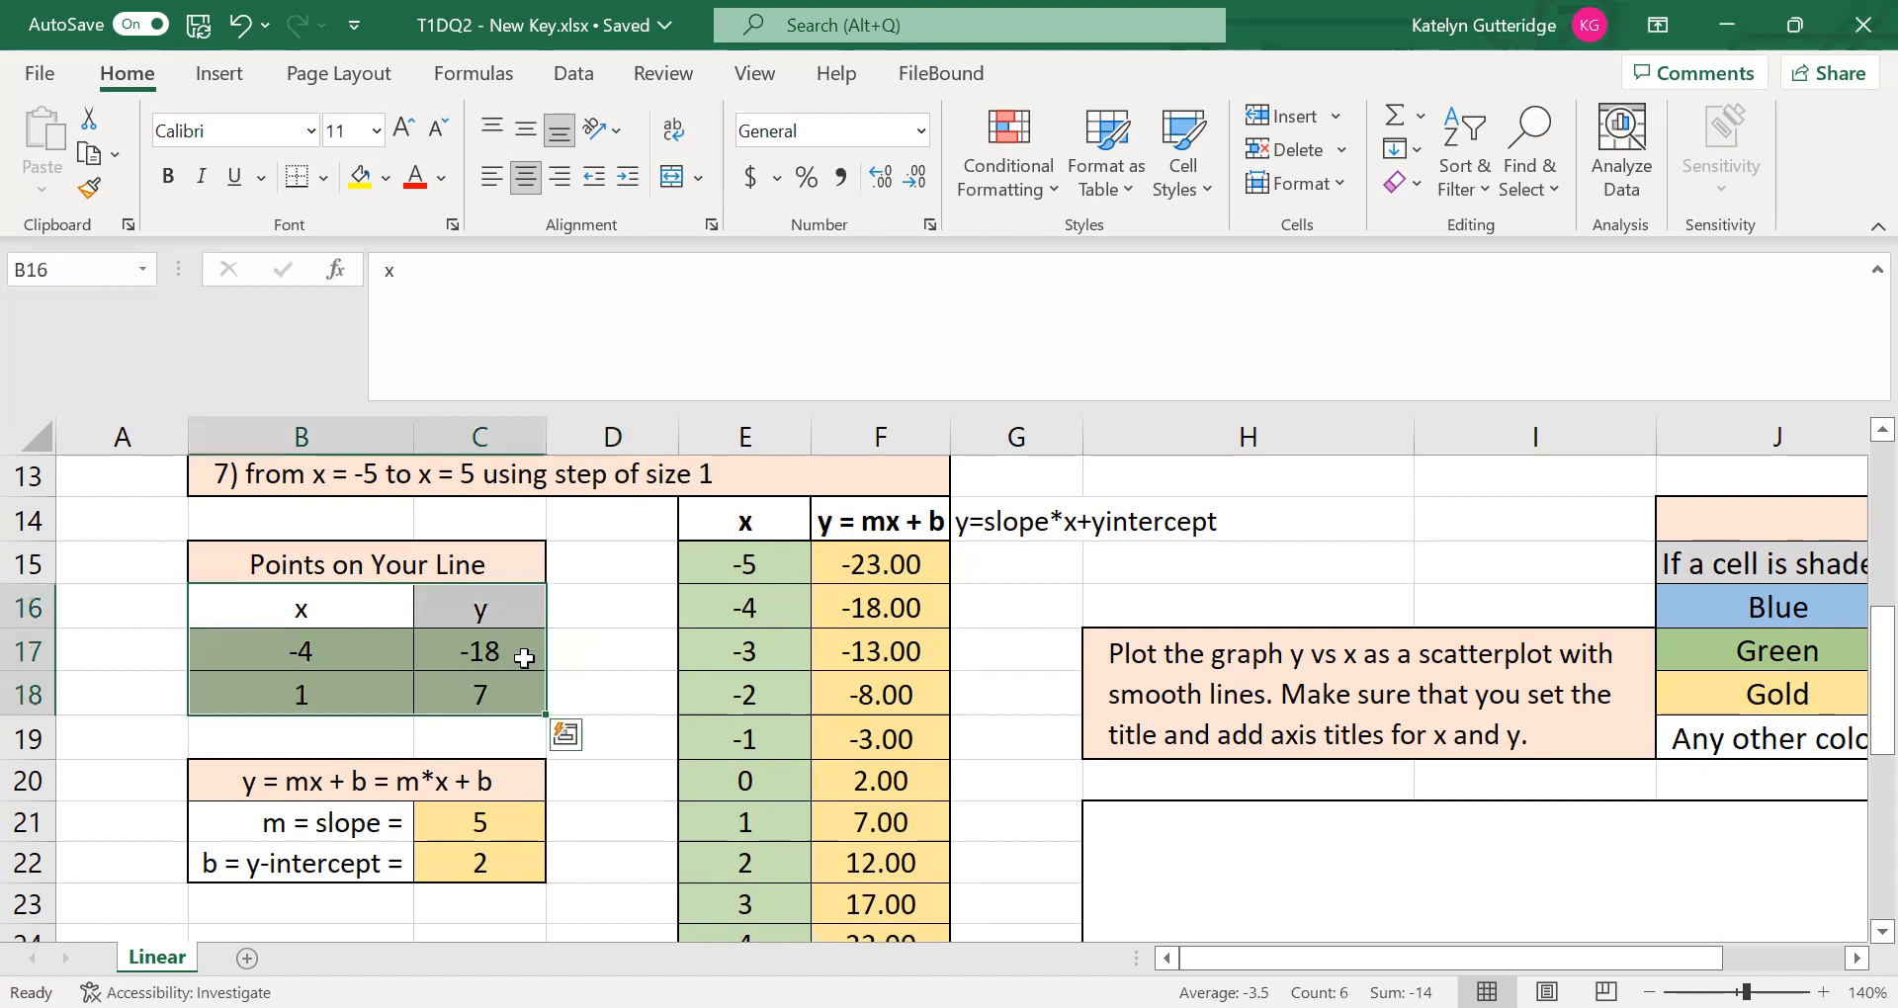
click(362, 650)
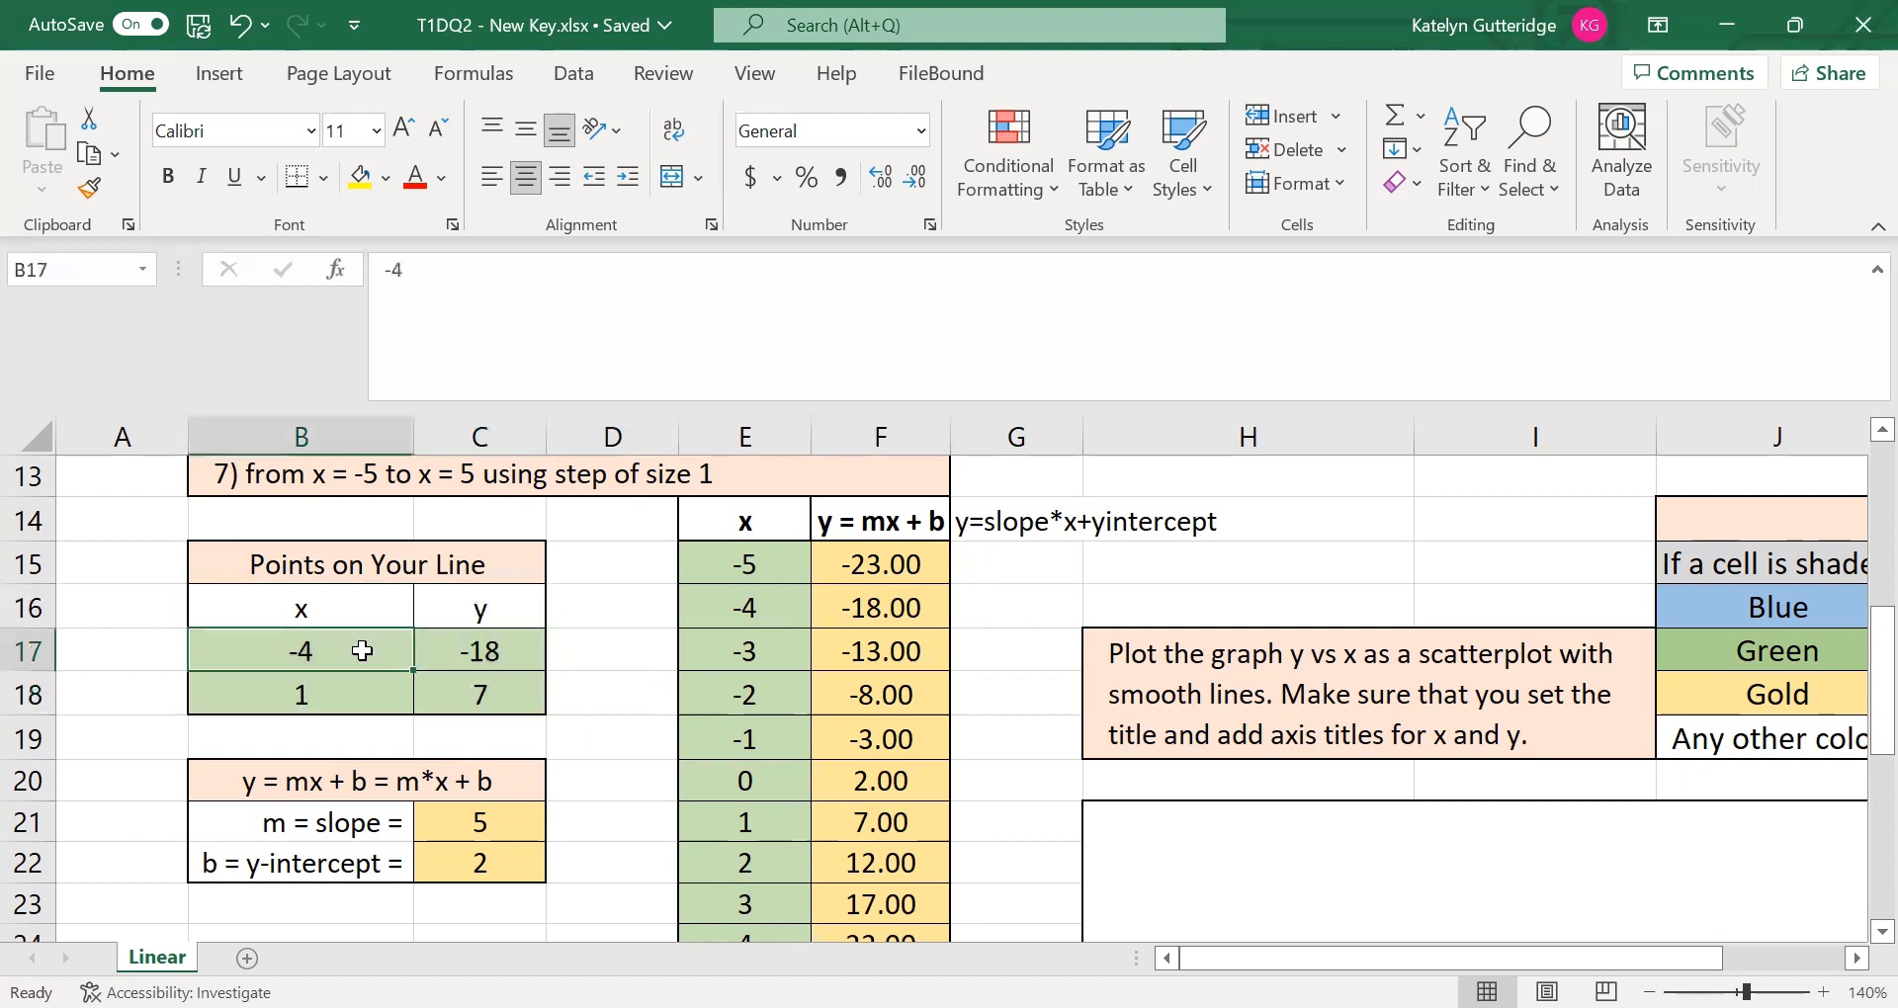
click(484, 659)
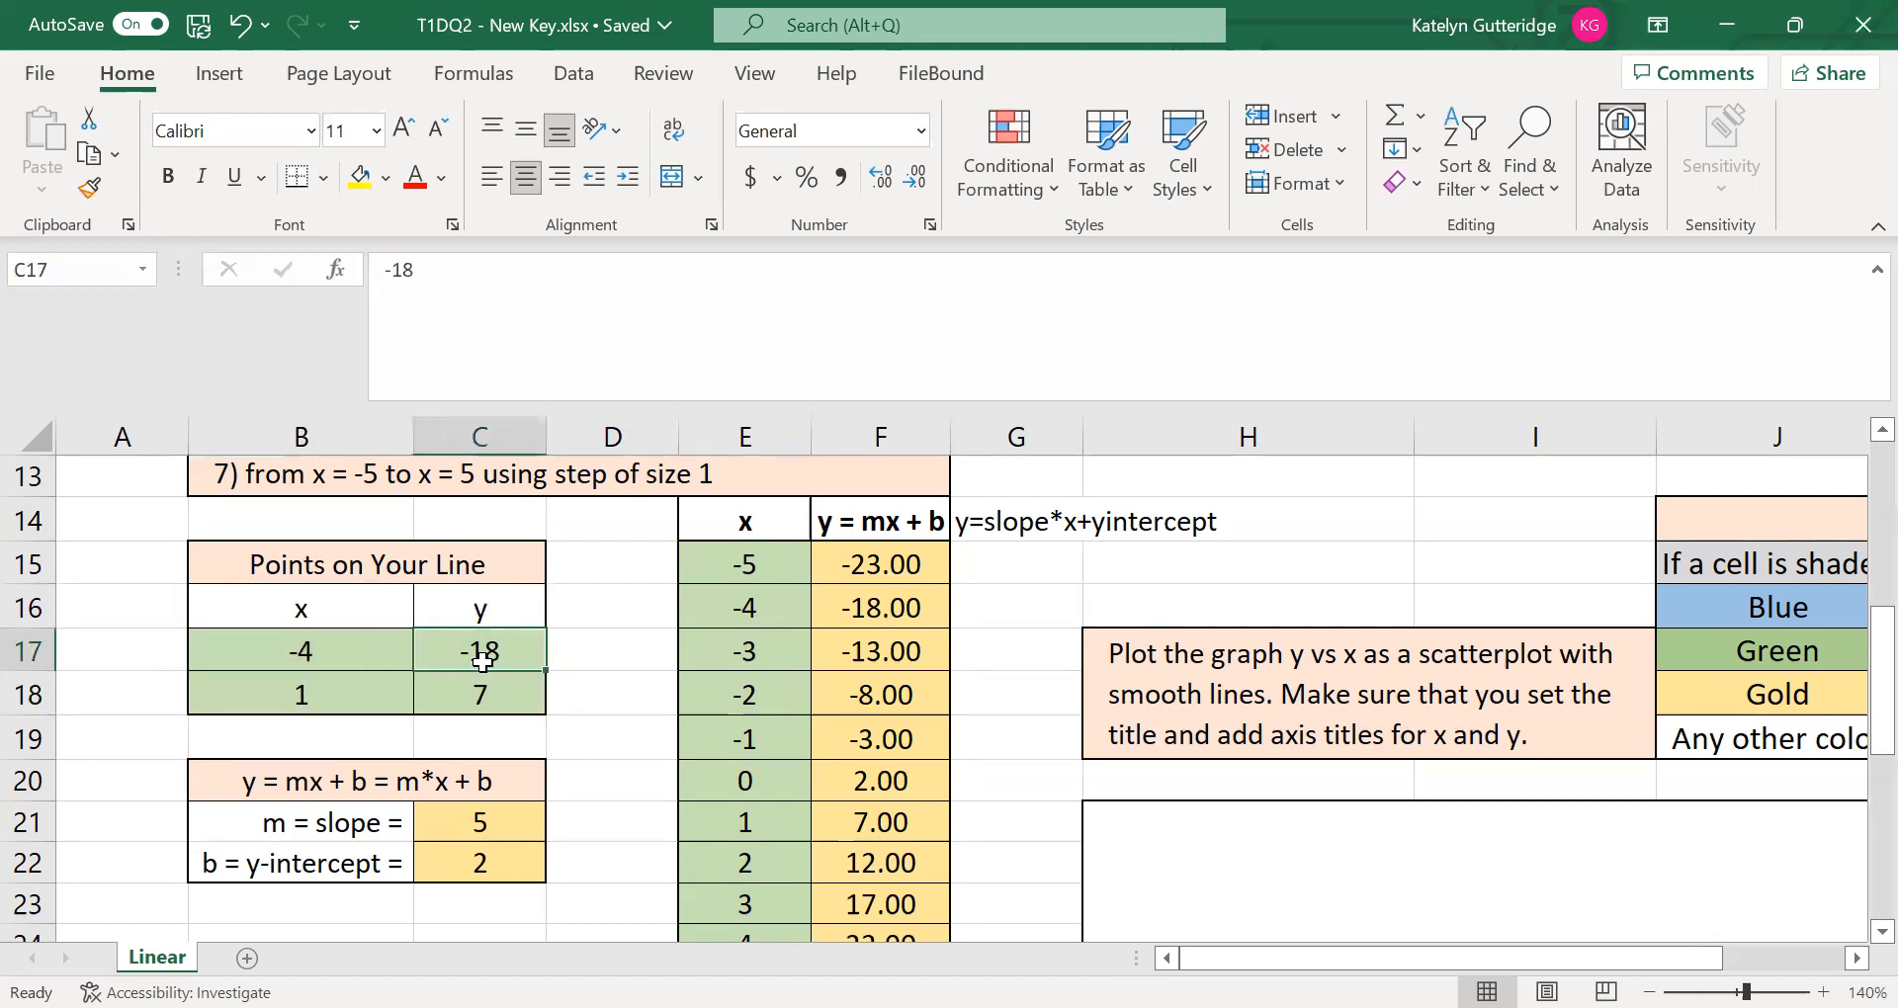
click(798, 603)
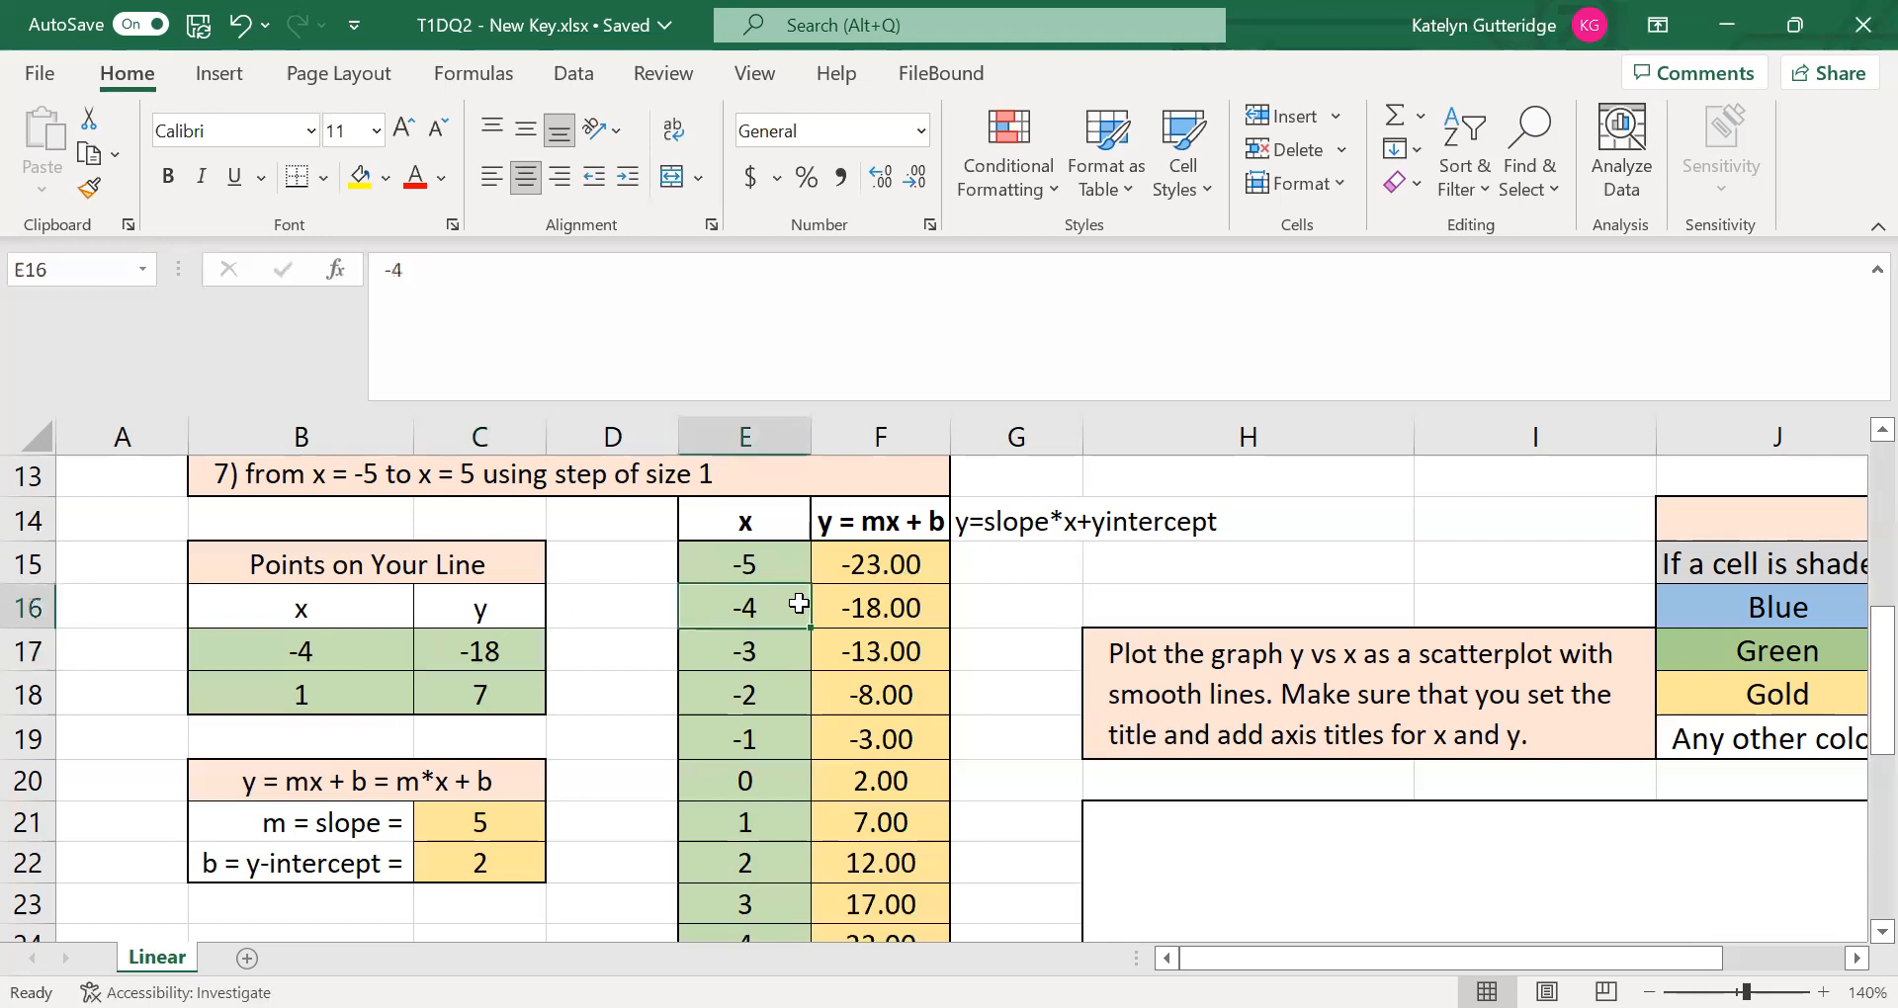
click(894, 606)
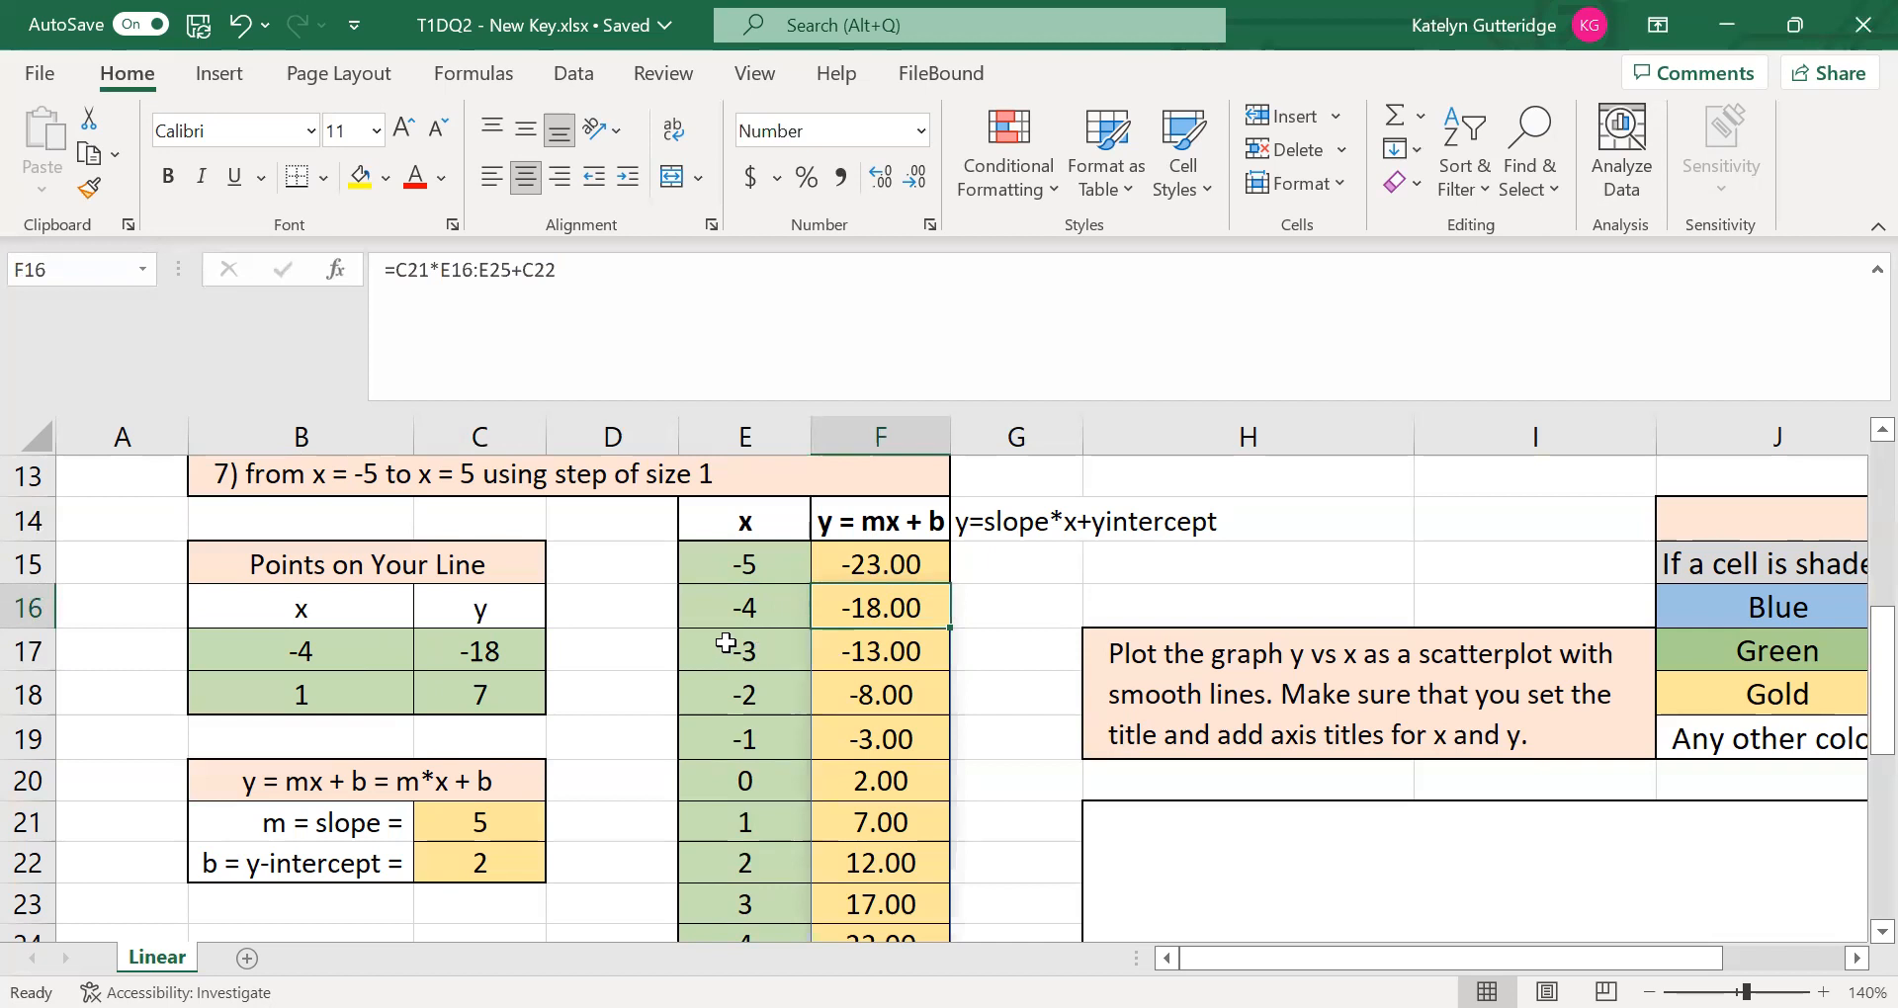
click(317, 695)
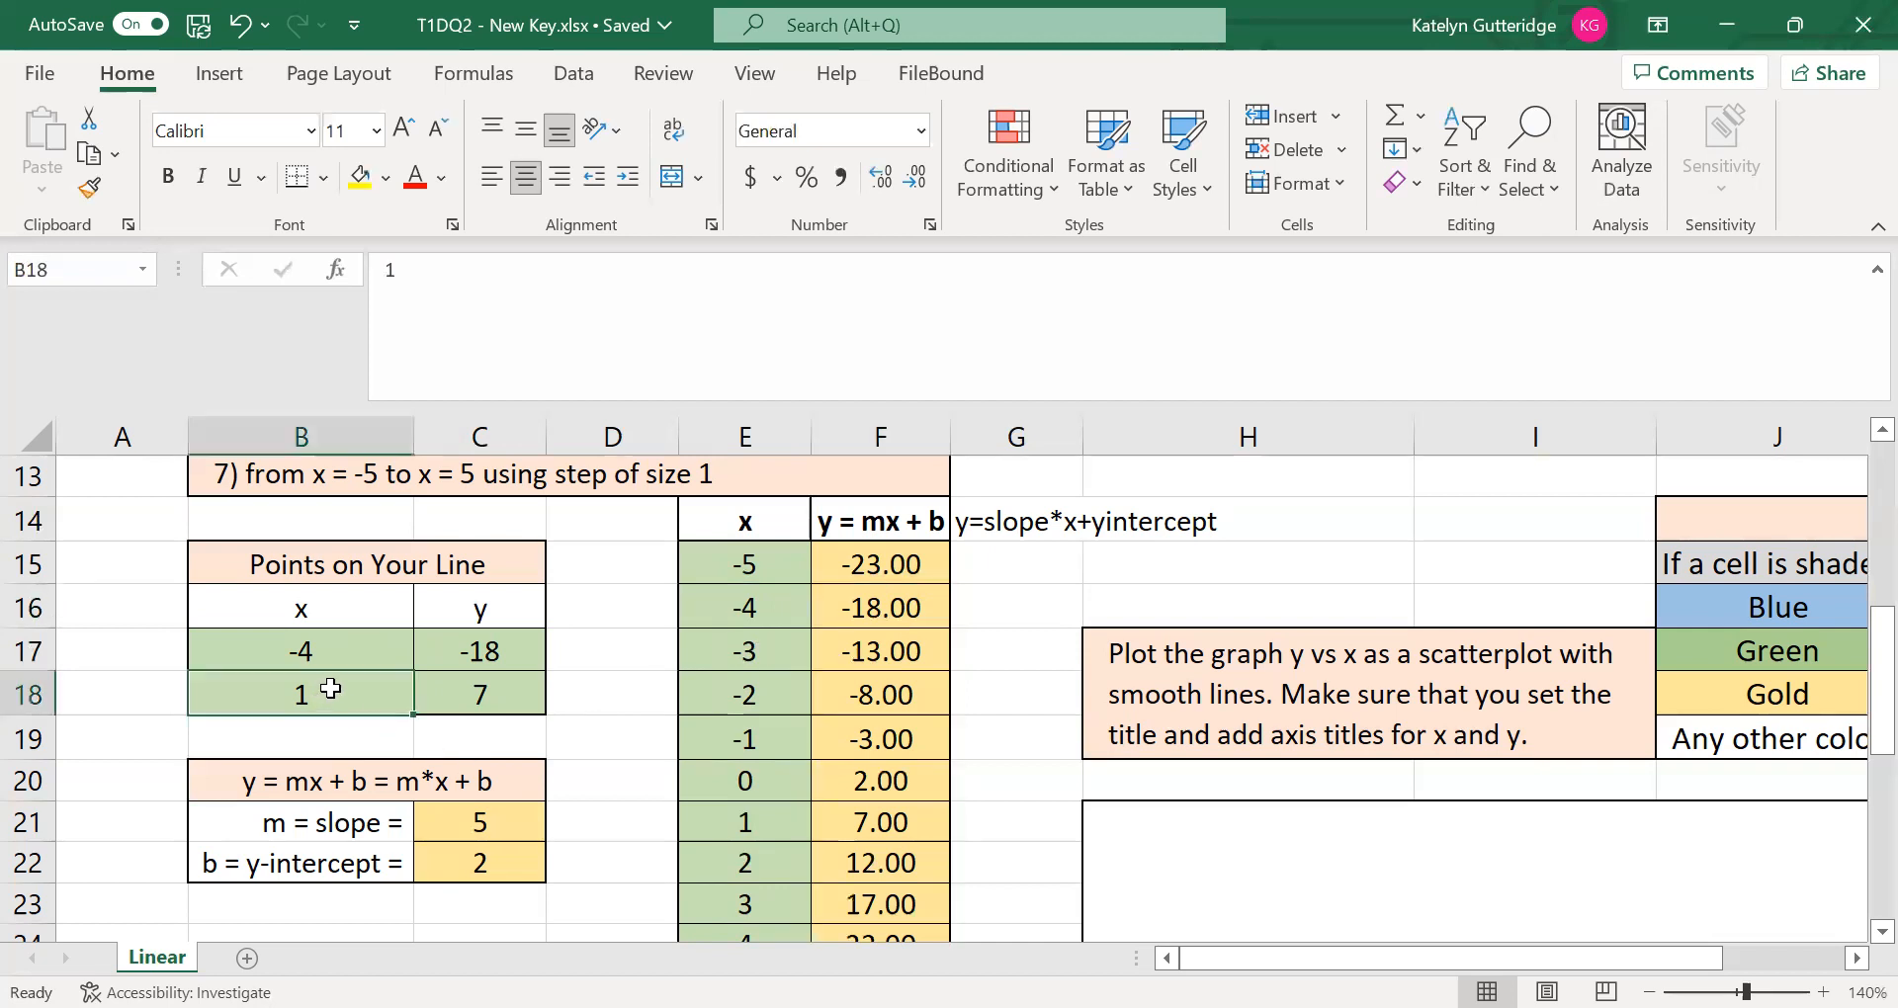
click(499, 698)
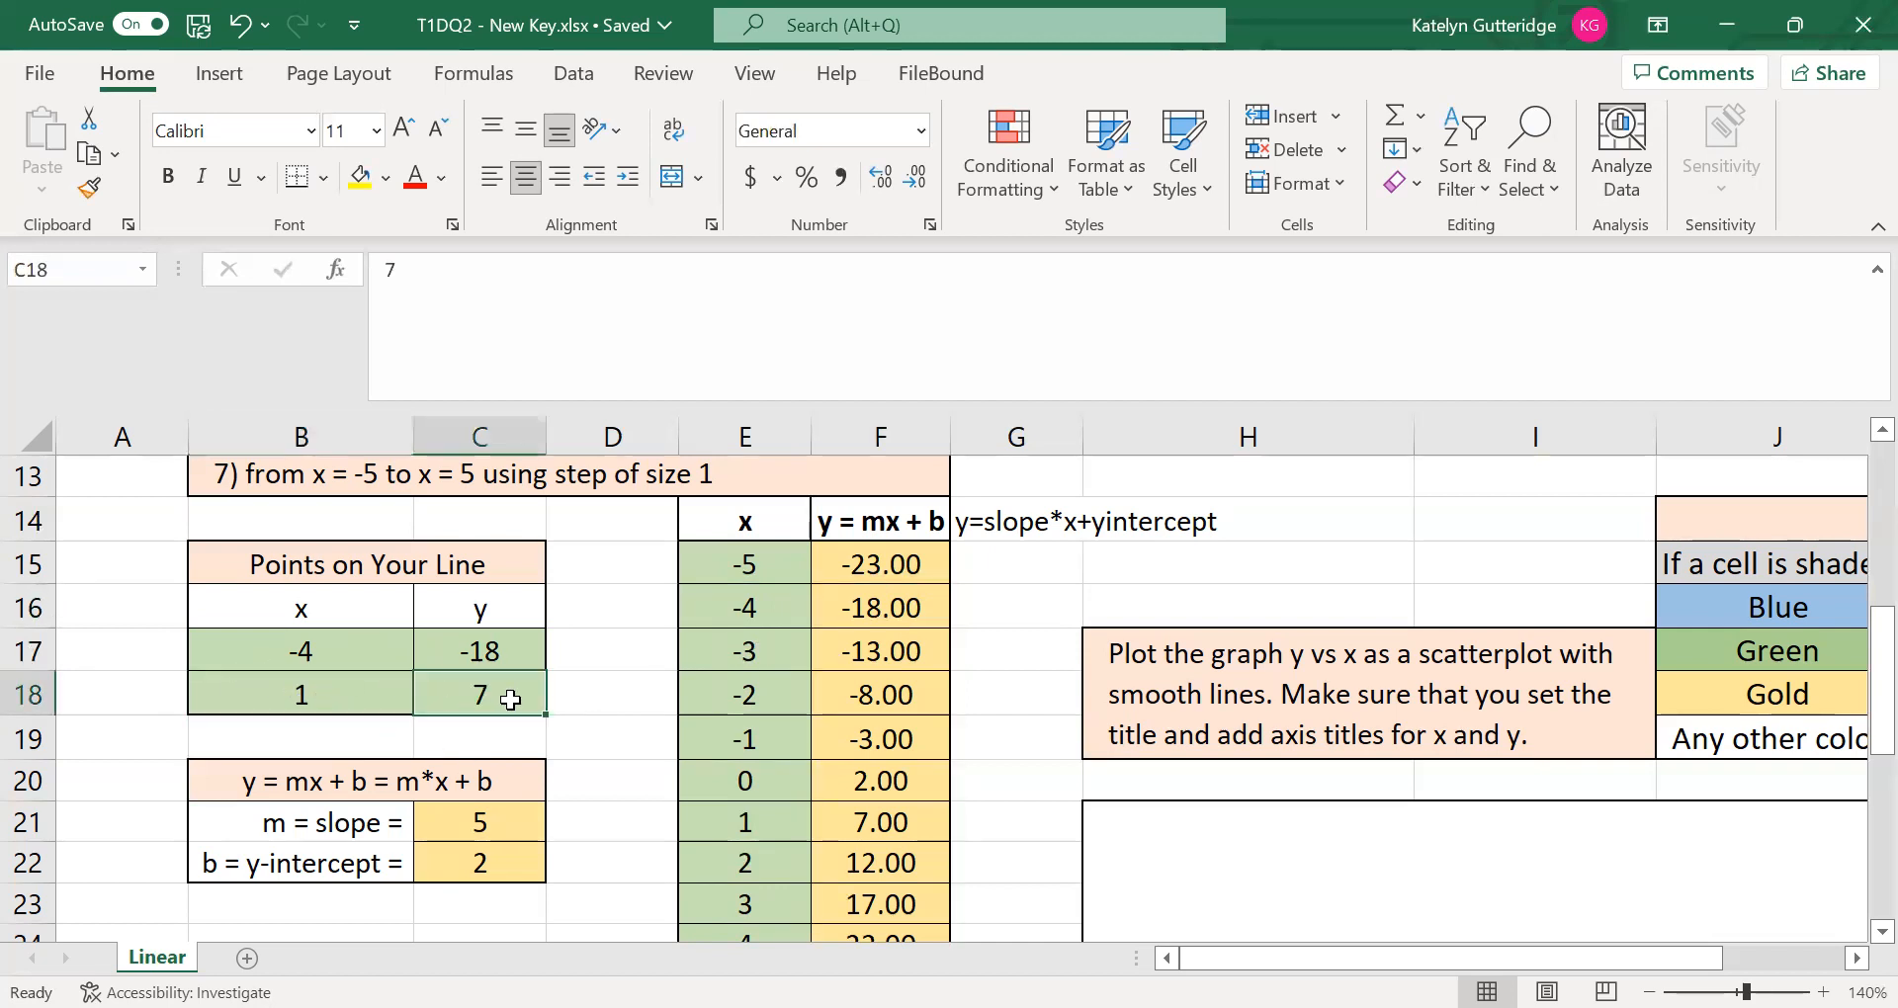
click(775, 824)
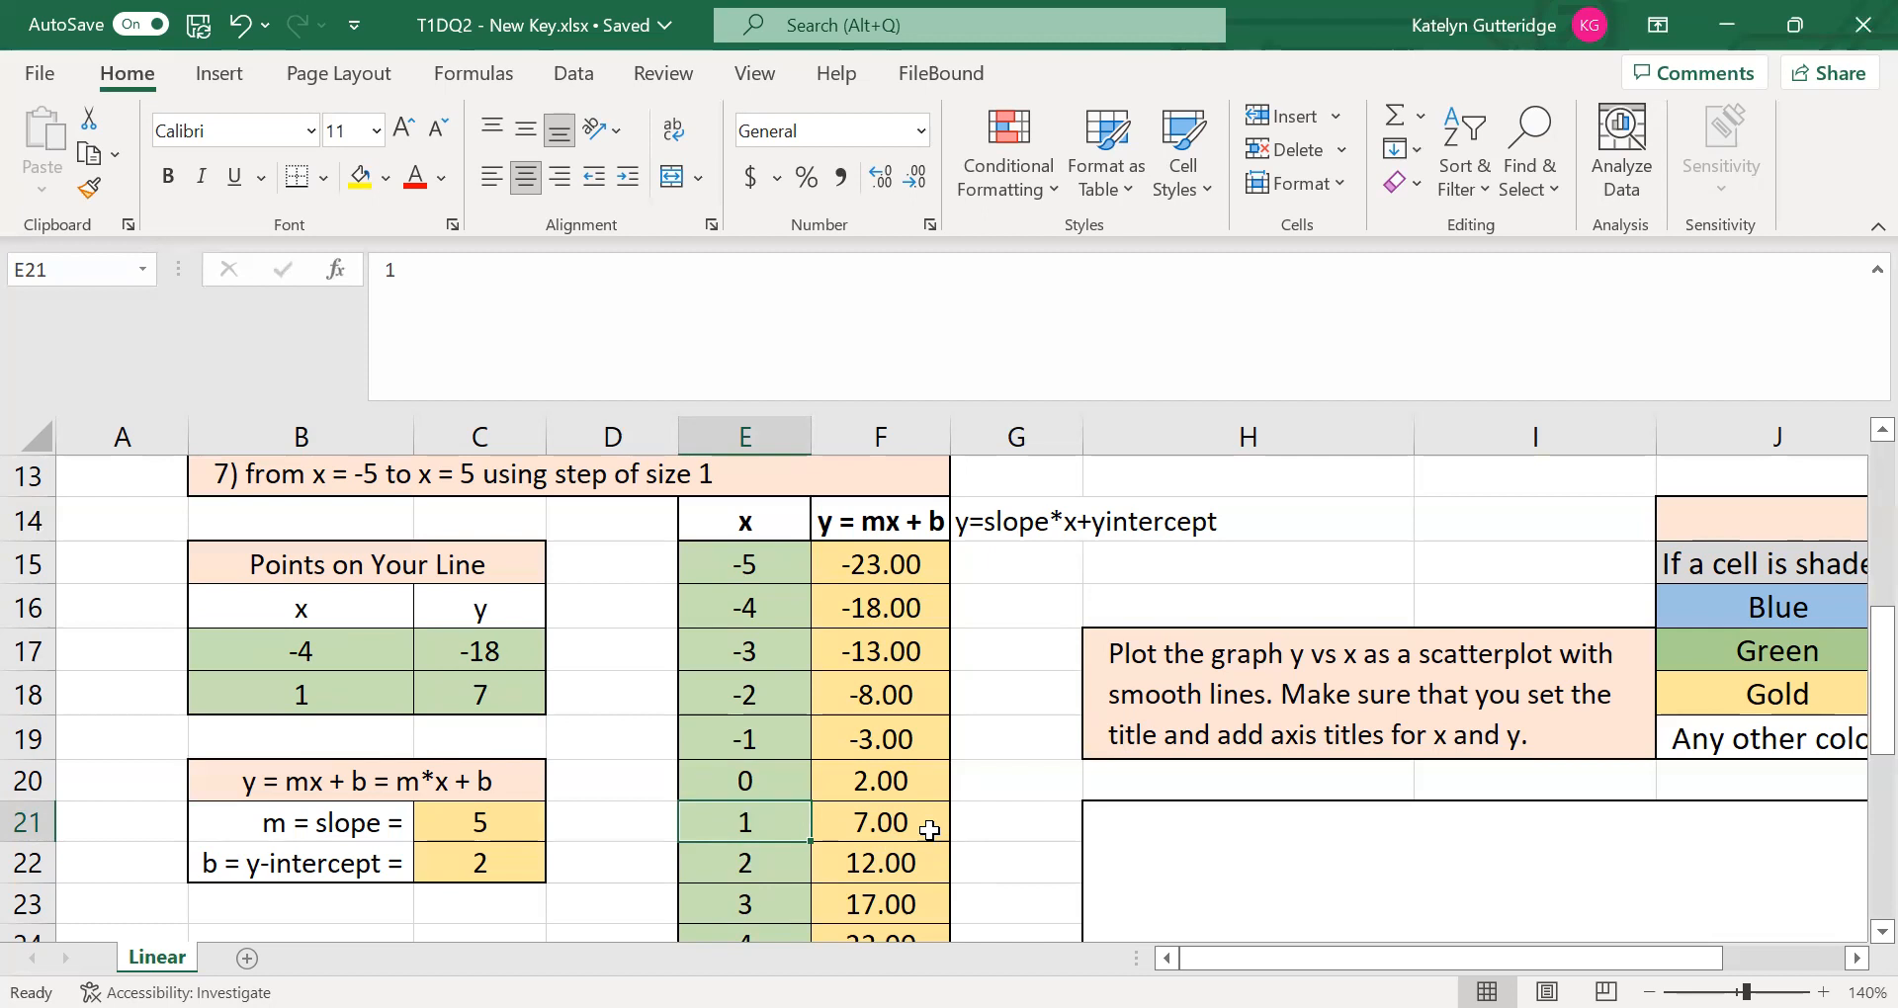
- Review the plotting instructions in H17 and the x and y table in E14:F25 that supplies the graph's data
click(1024, 702)
scroll(1023, 702, down, 1)
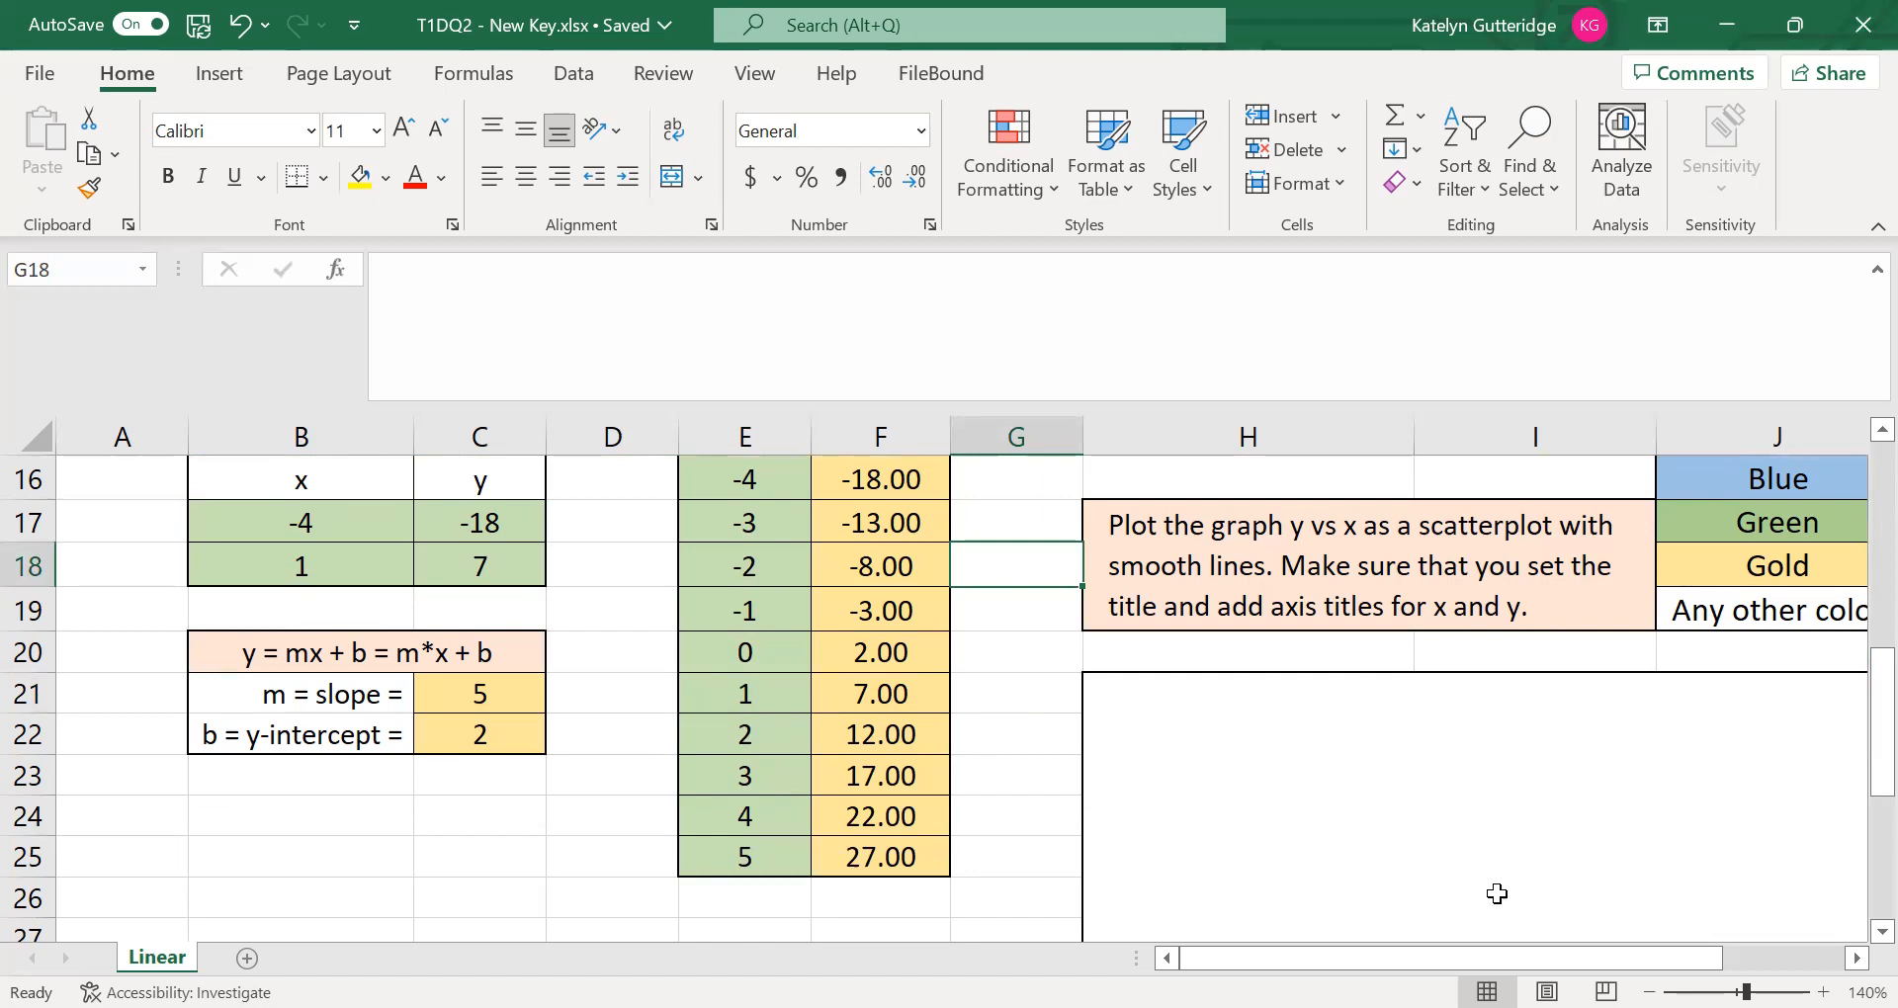
click(1204, 585)
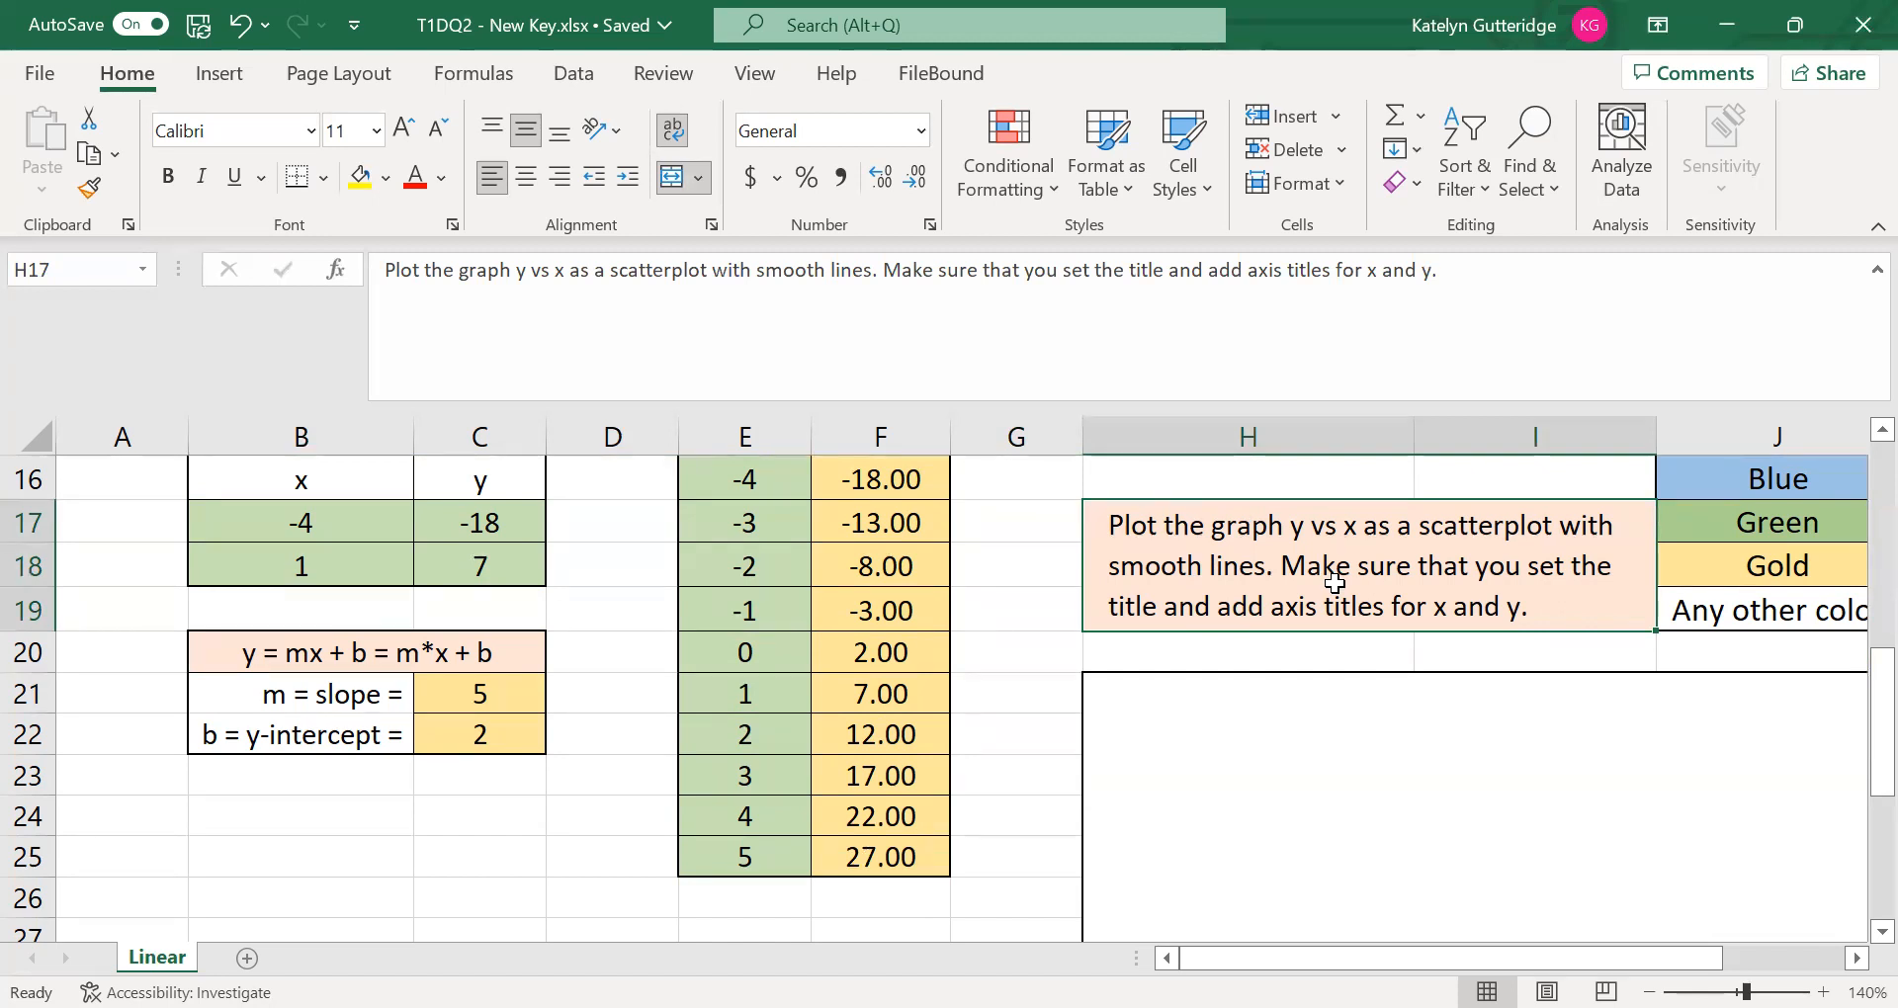
click(1649, 992)
click(1649, 991)
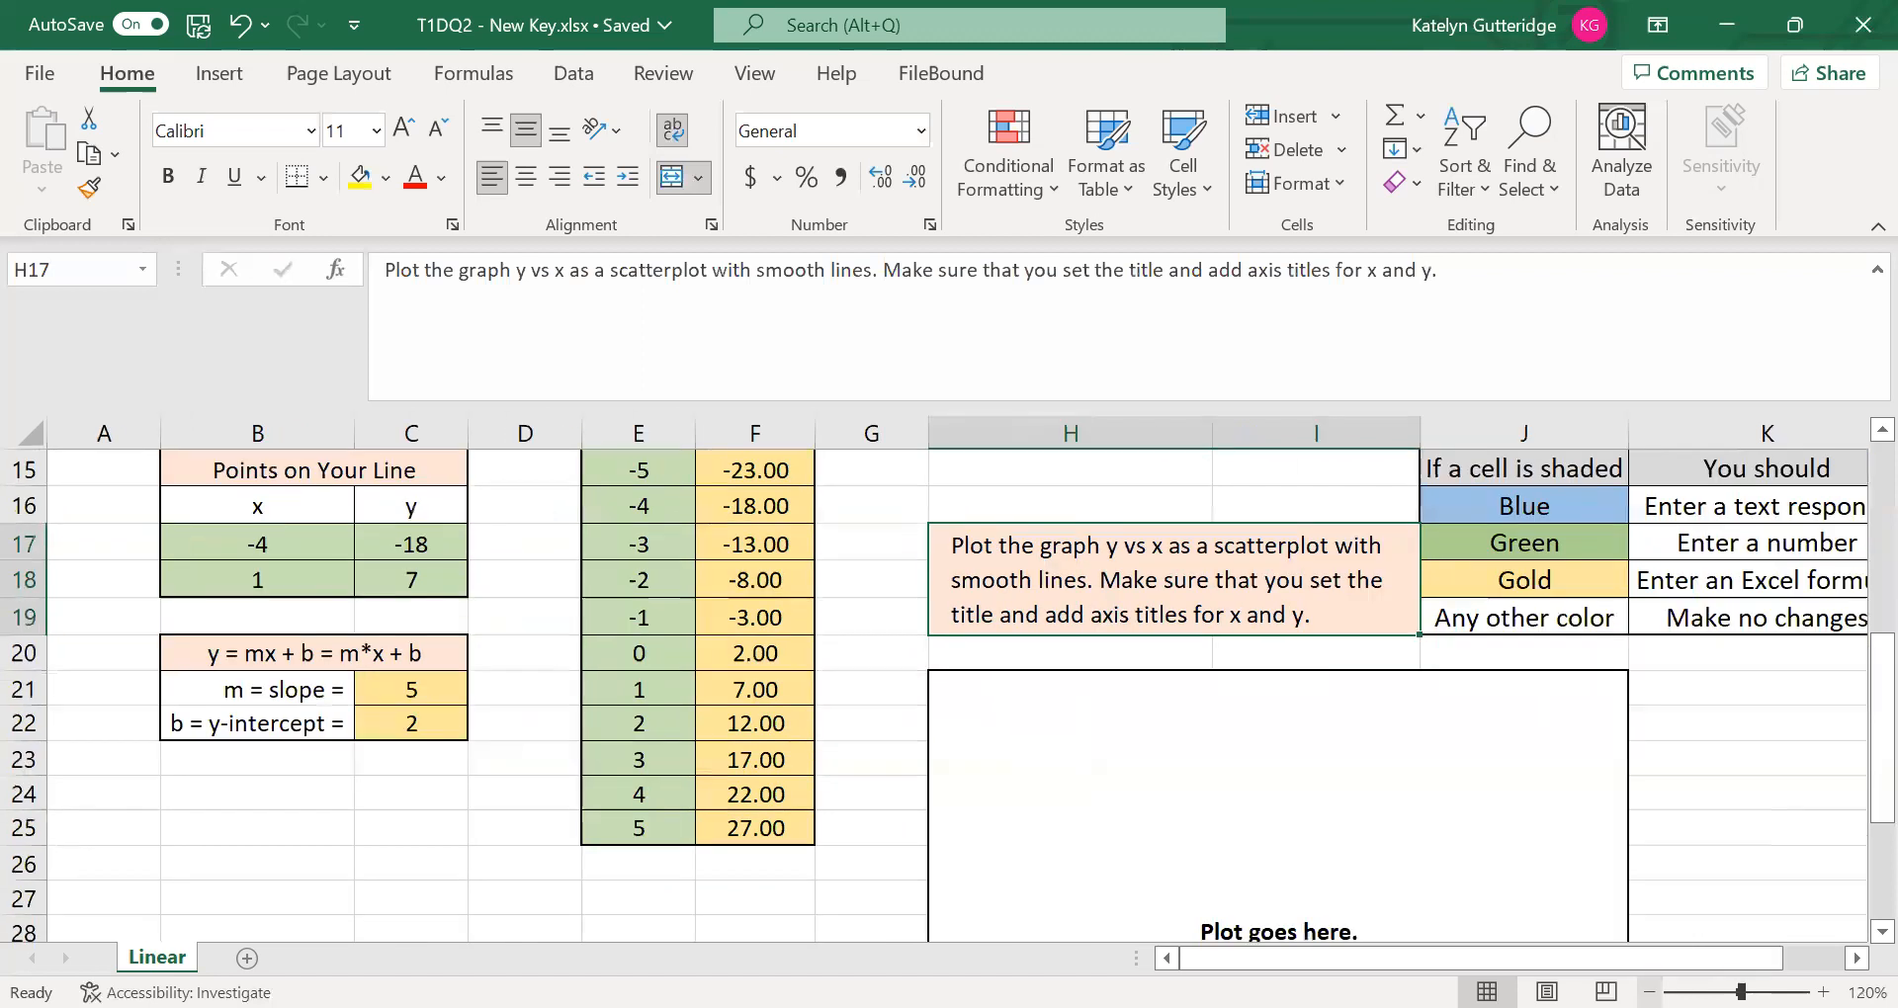
click(1649, 991)
click(1649, 992)
drag(531, 494, 619, 826)
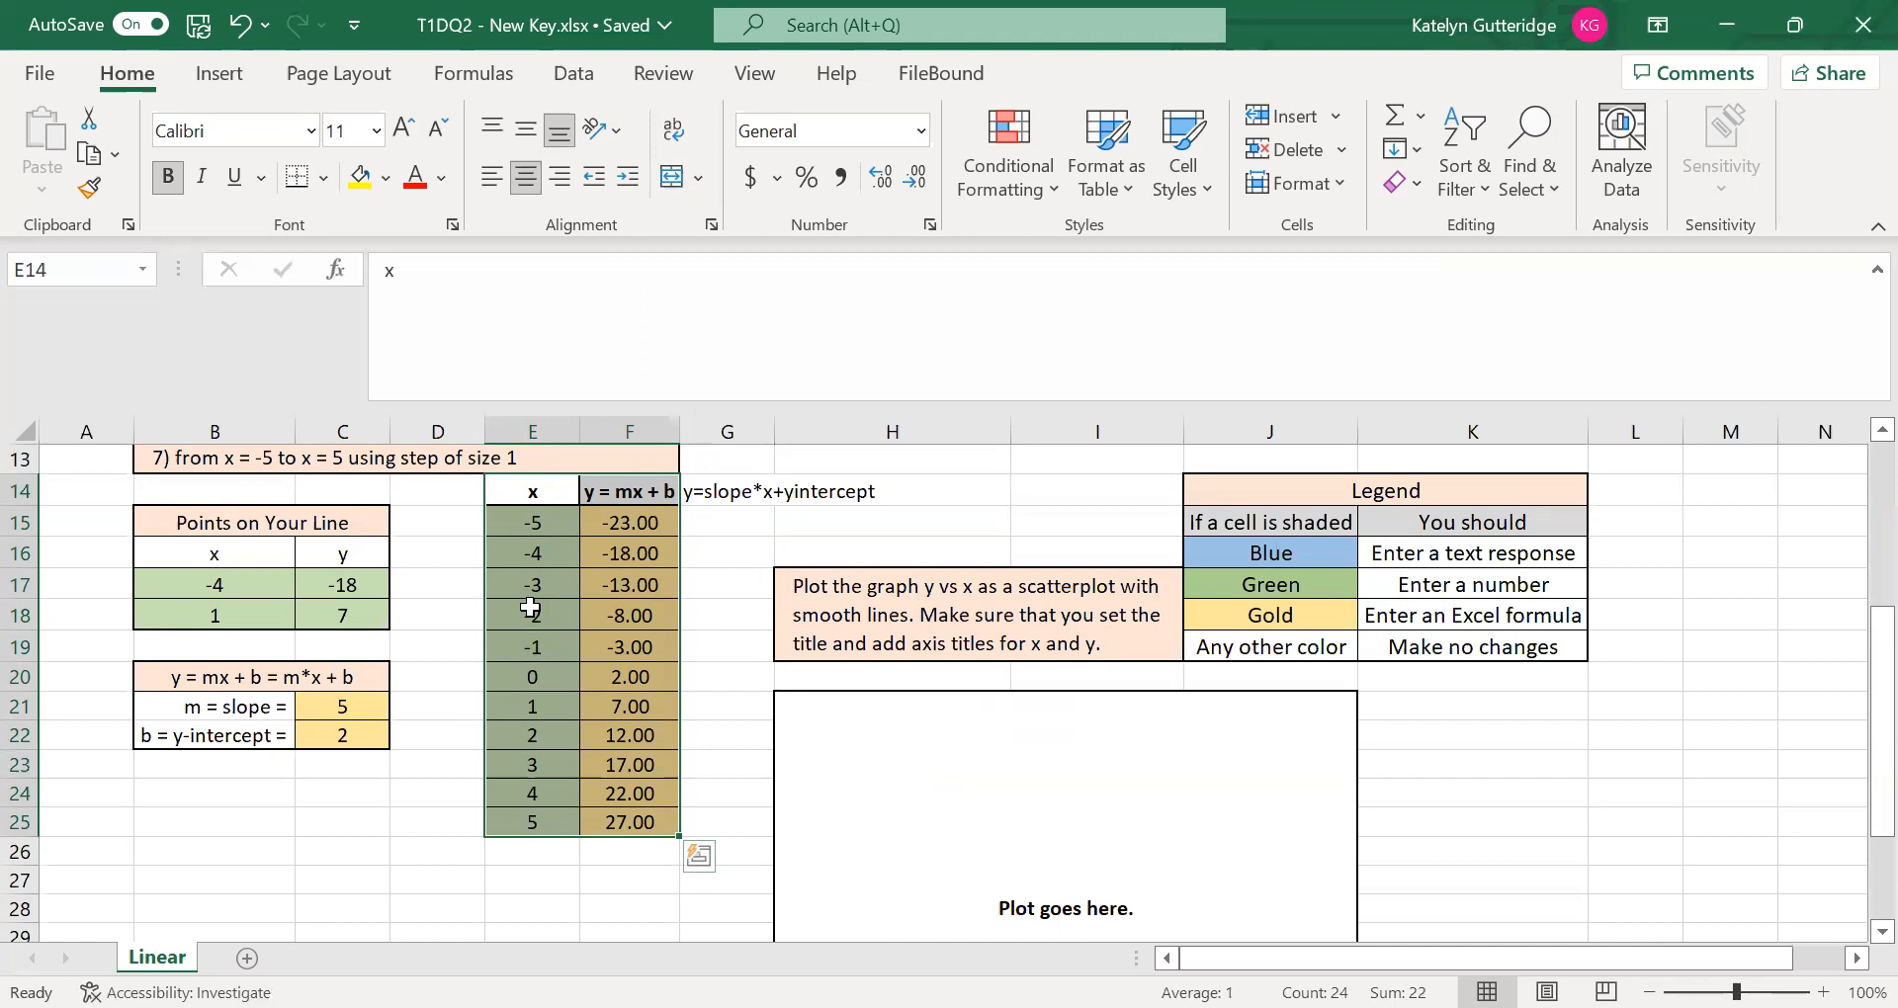
click(687, 590)
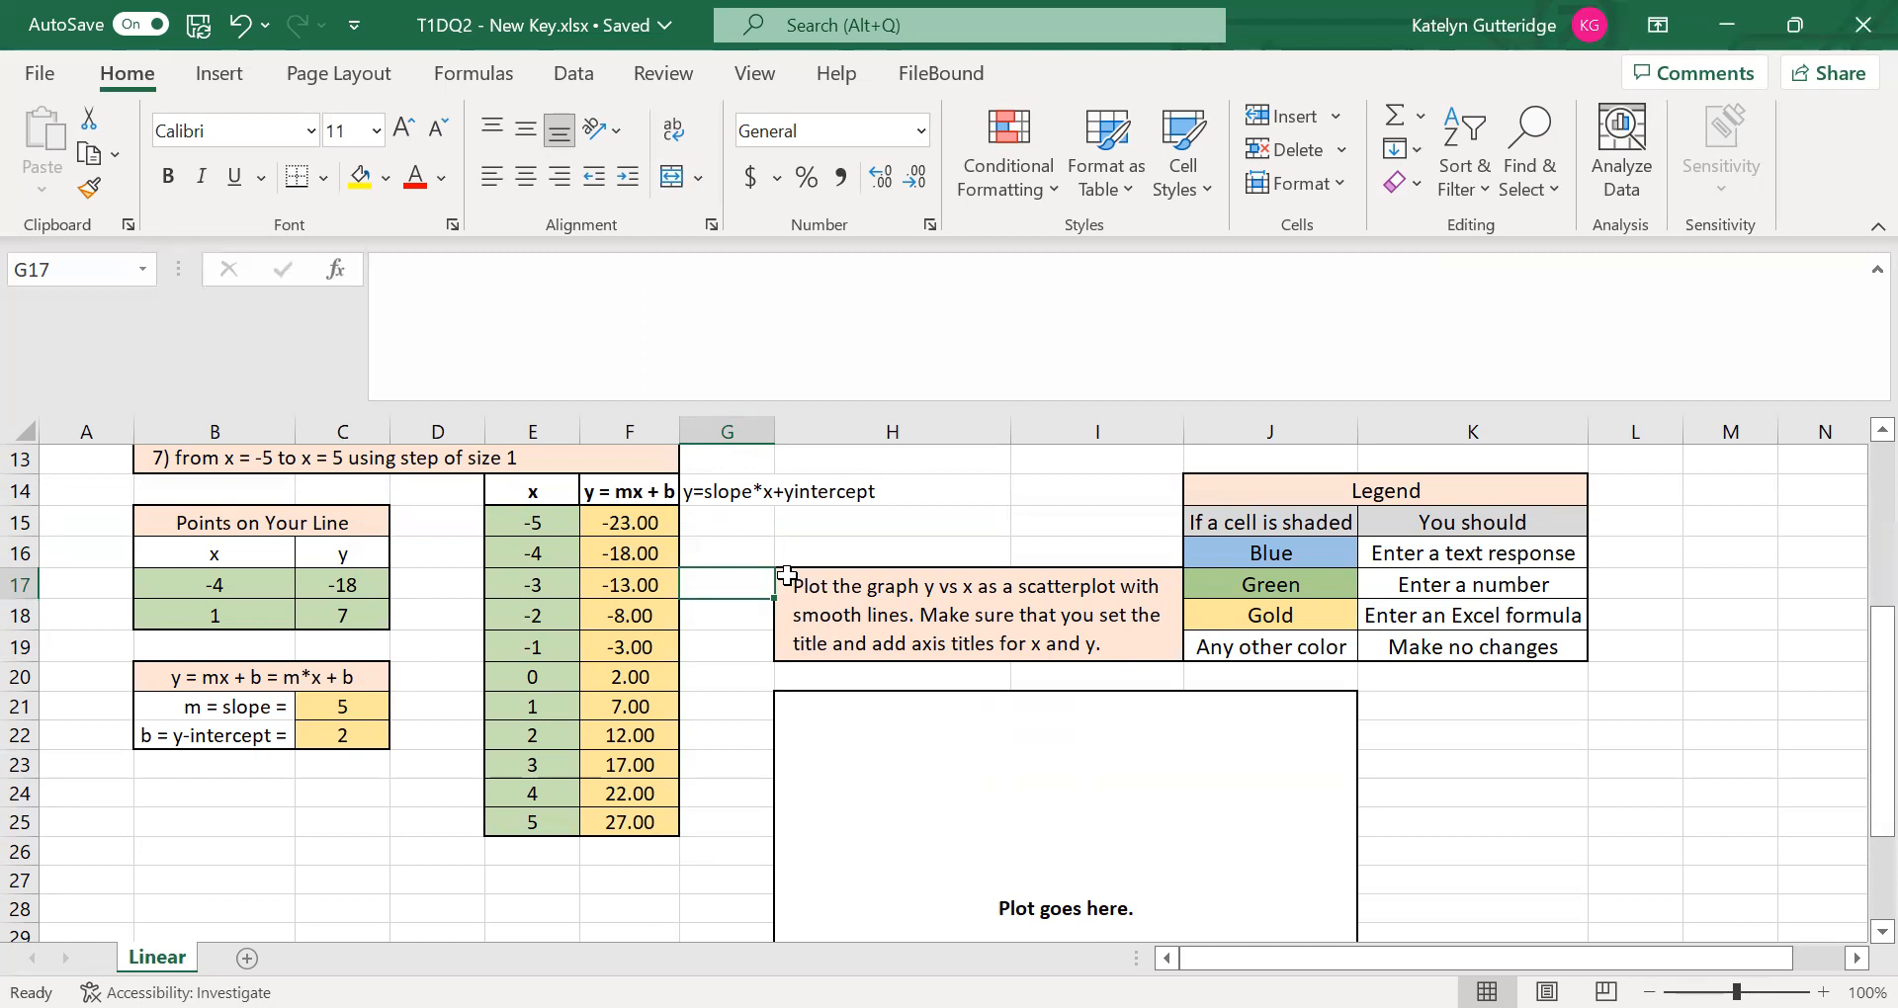
- Insert a Scatter with Straight Lines and Markers chart from the x and y values in E15:F25
click(220, 73)
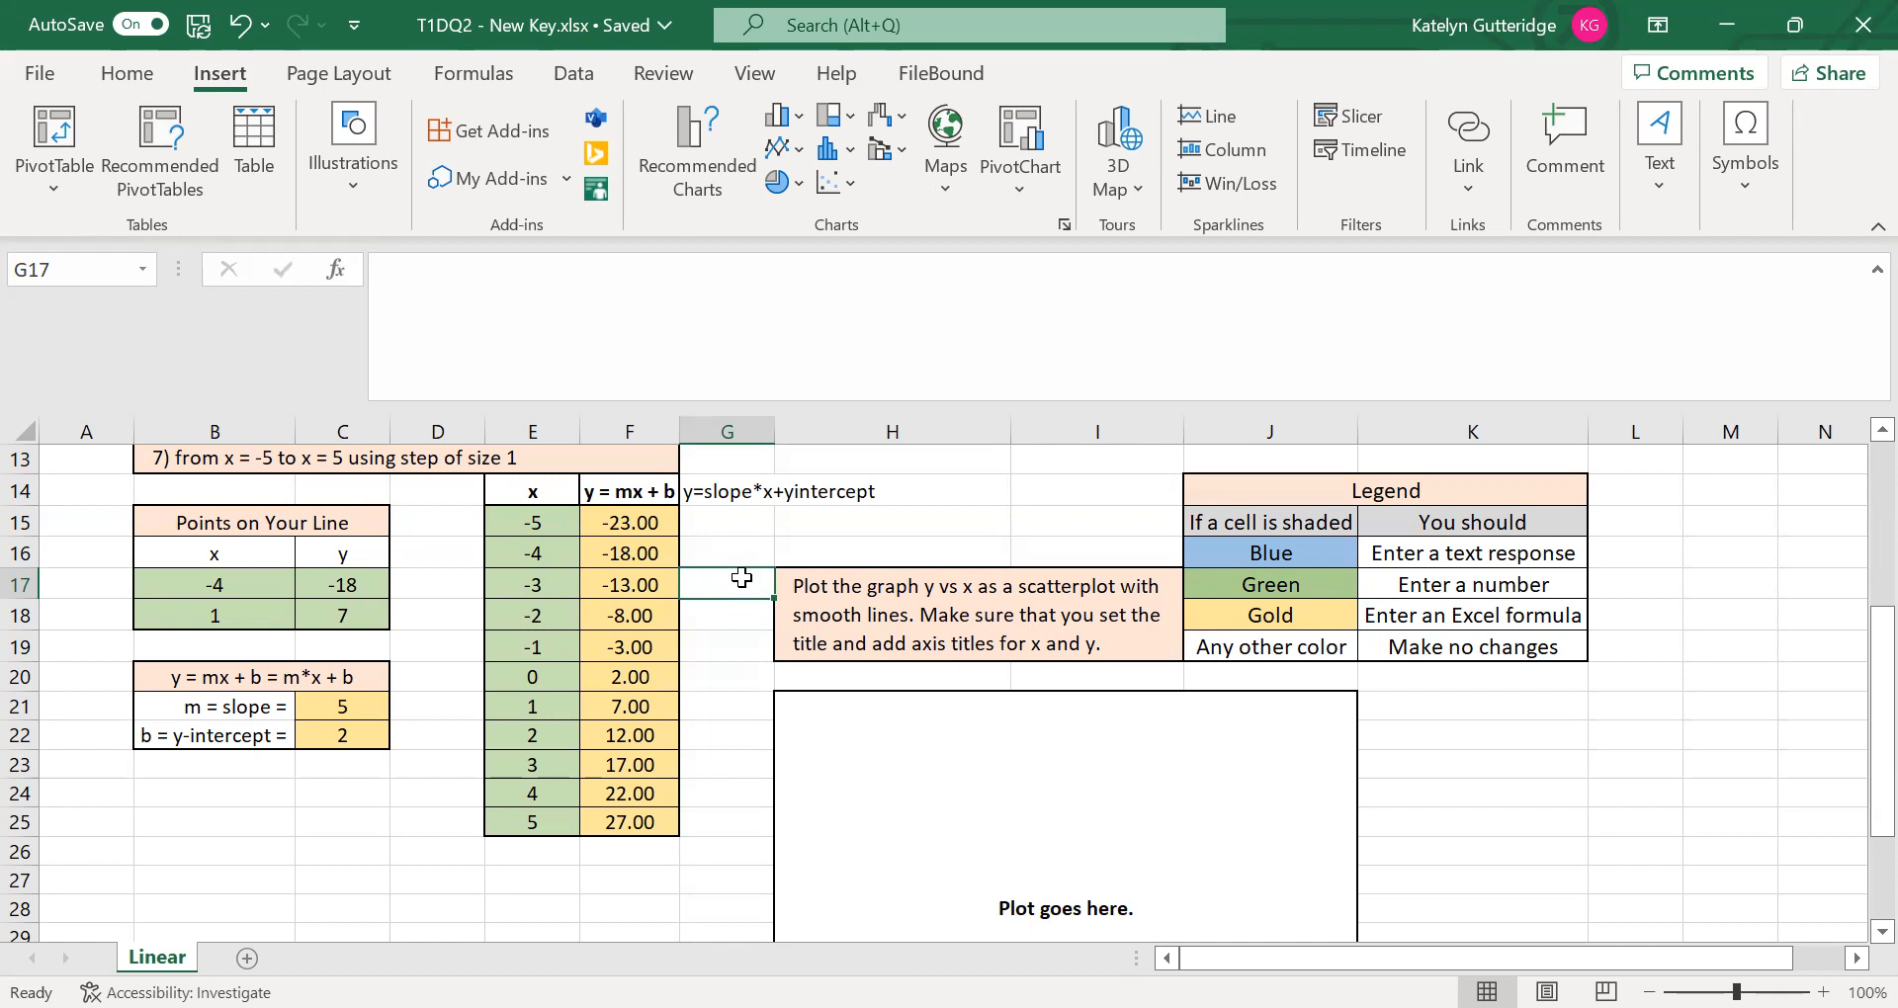
click(704, 550)
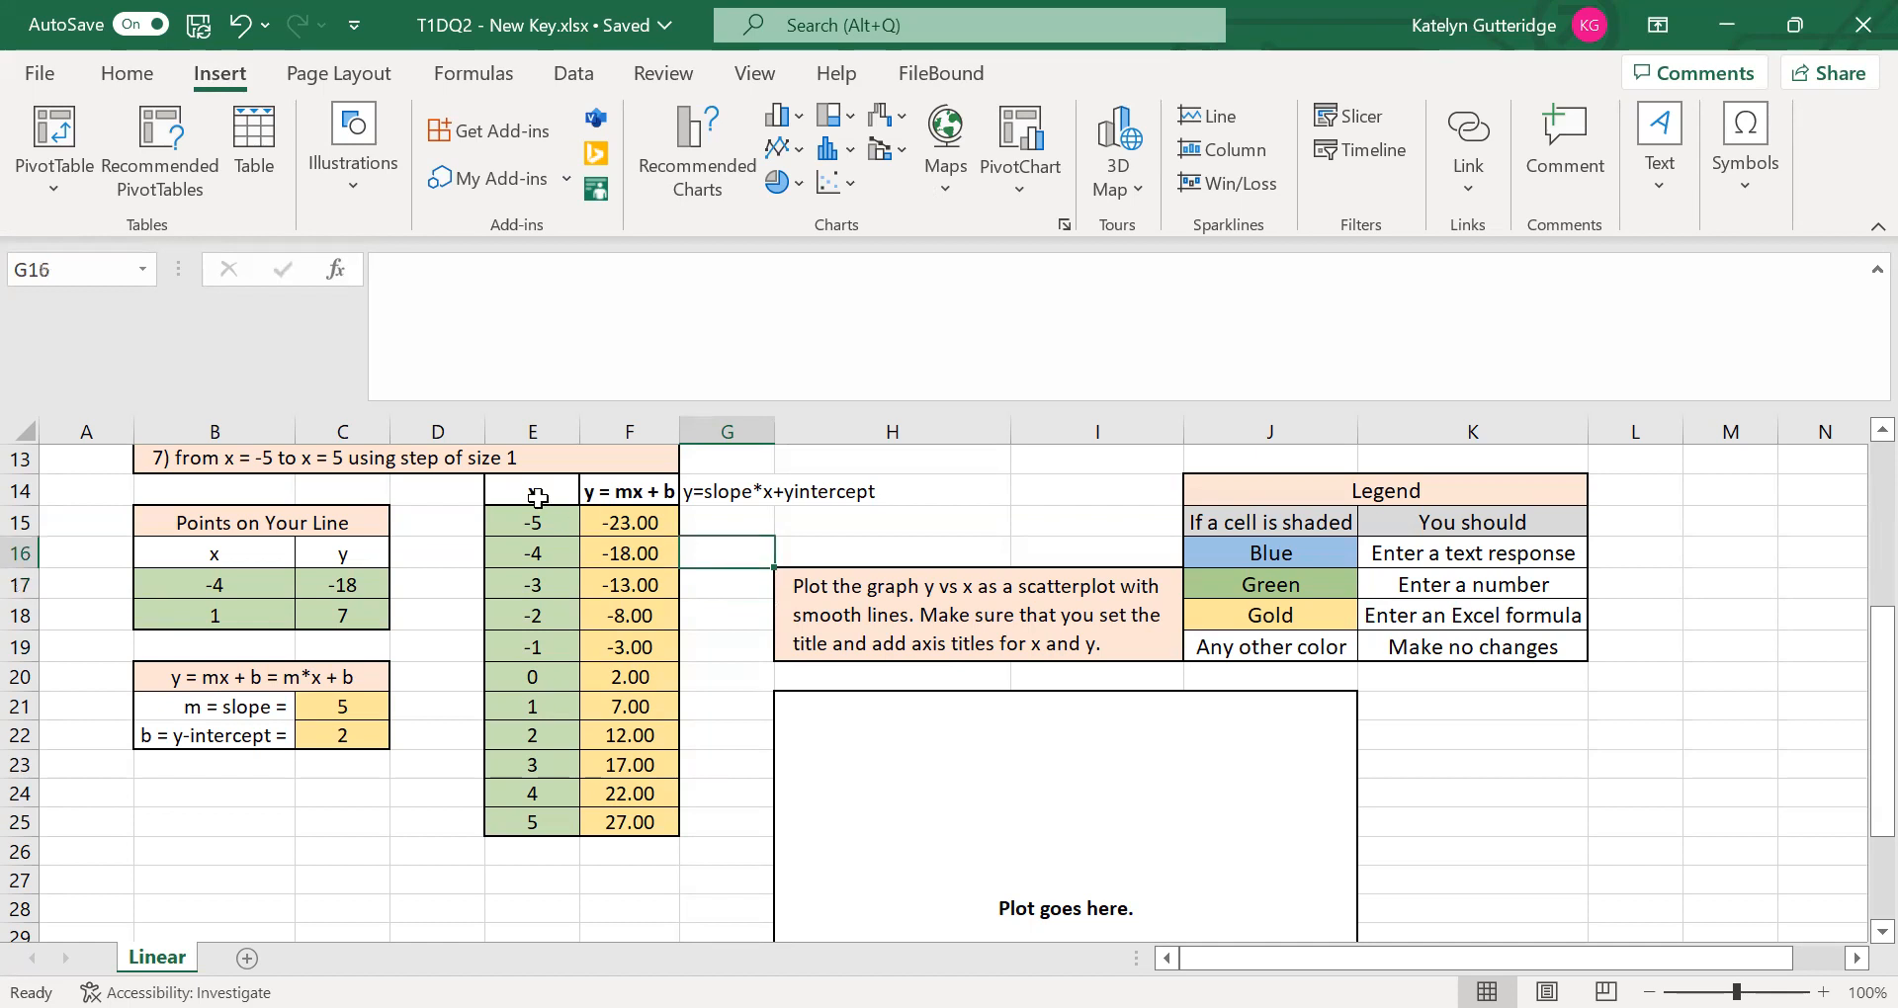
drag(524, 521, 623, 814)
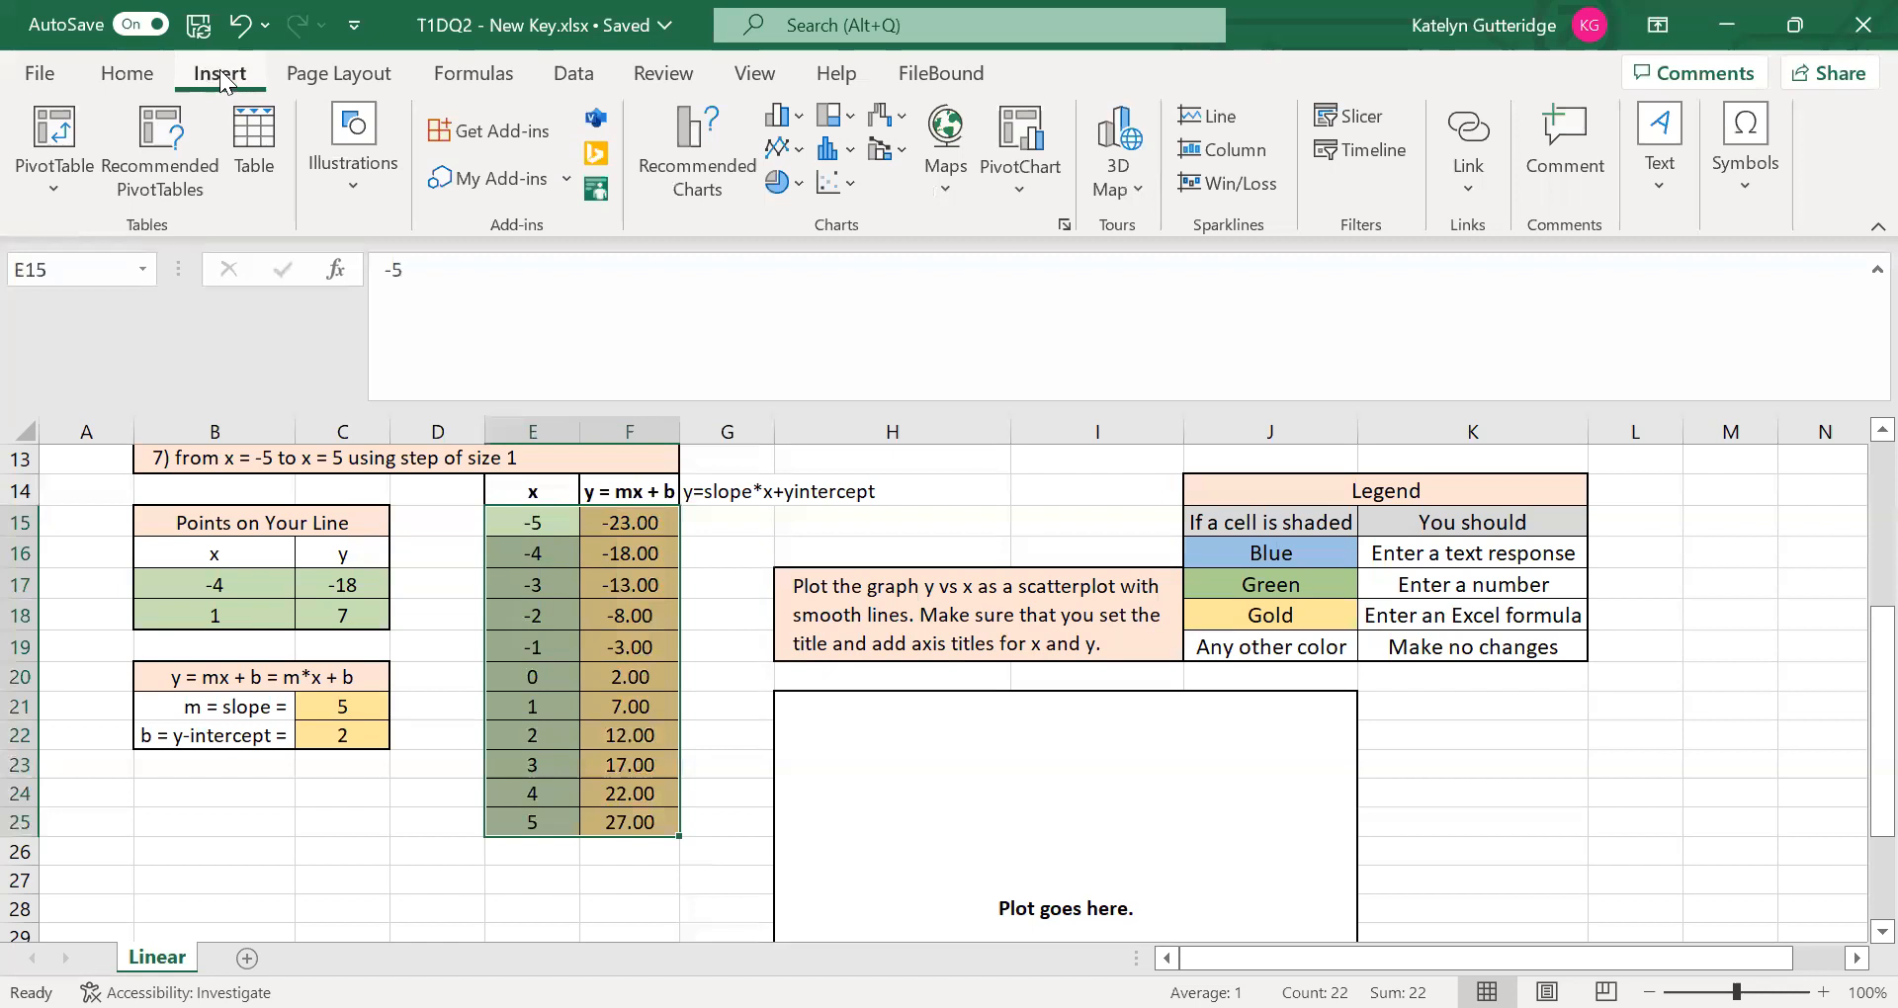
click(839, 188)
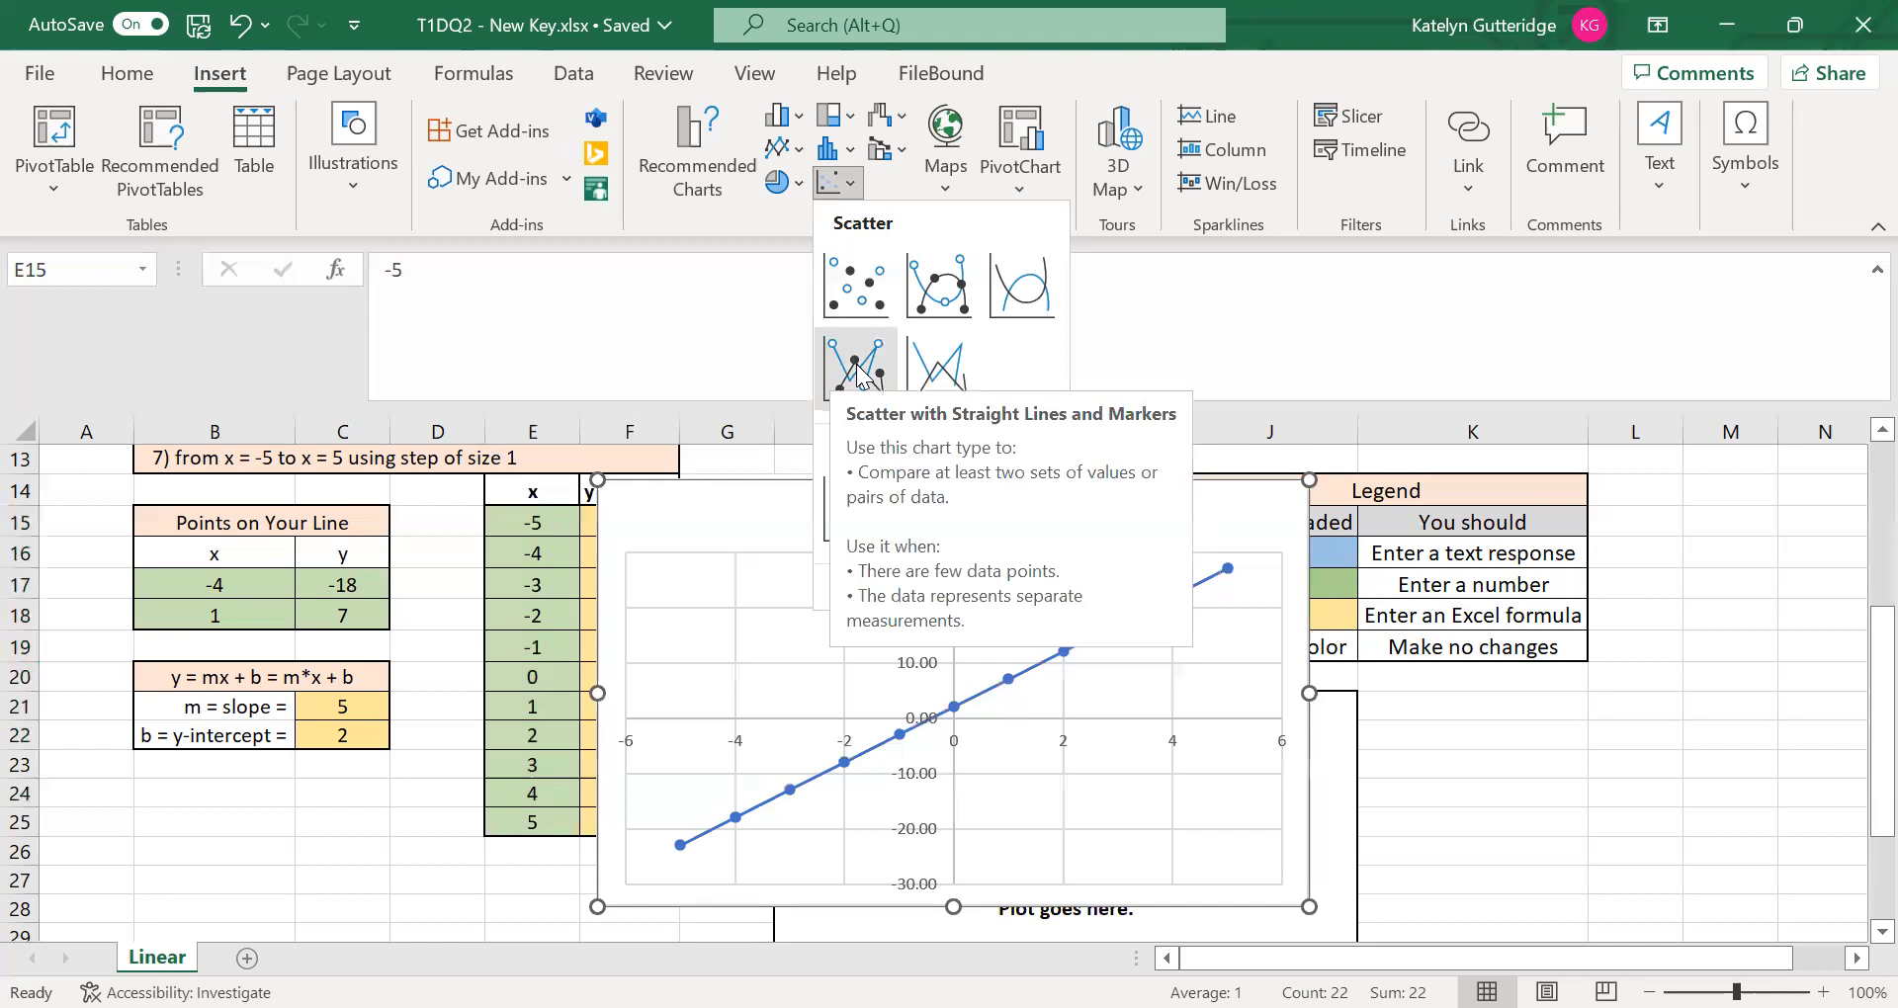
click(858, 374)
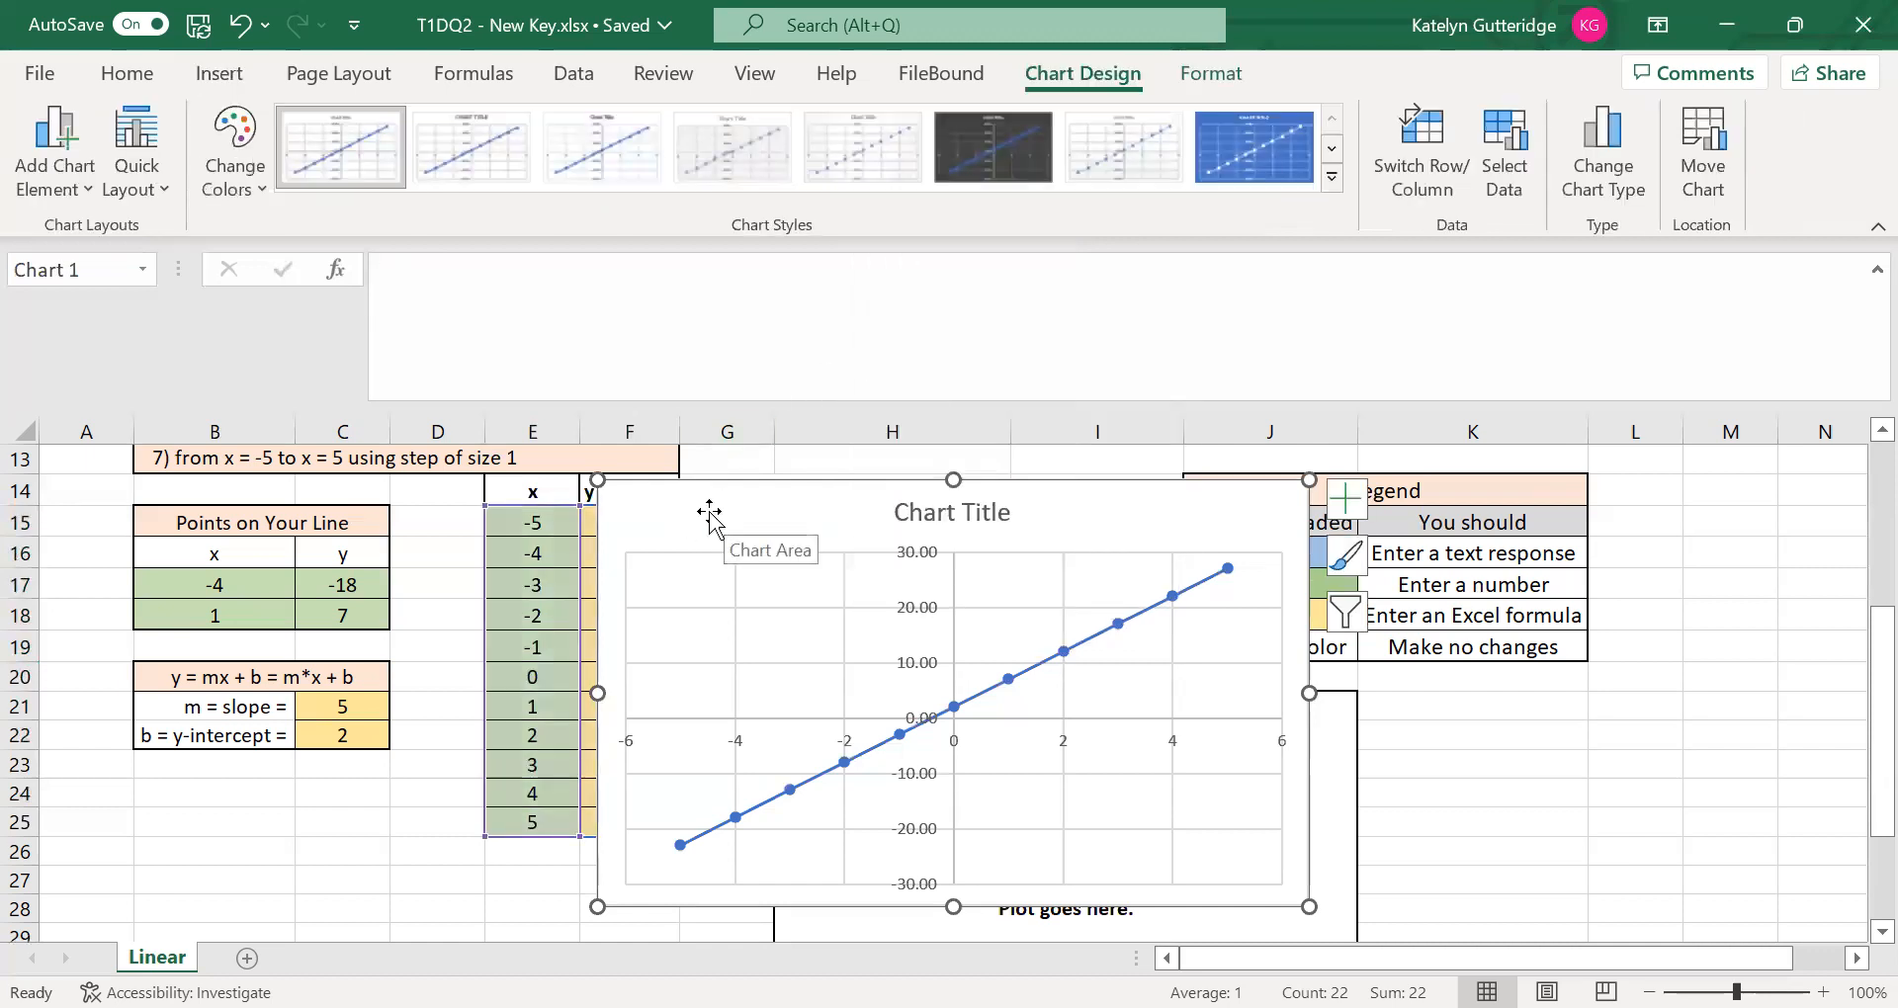
- Move the scatter chart over the "Plot goes here." box below the plotting instructions
drag(704, 511, 856, 713)
click(1680, 762)
scroll(1677, 752, down, 1)
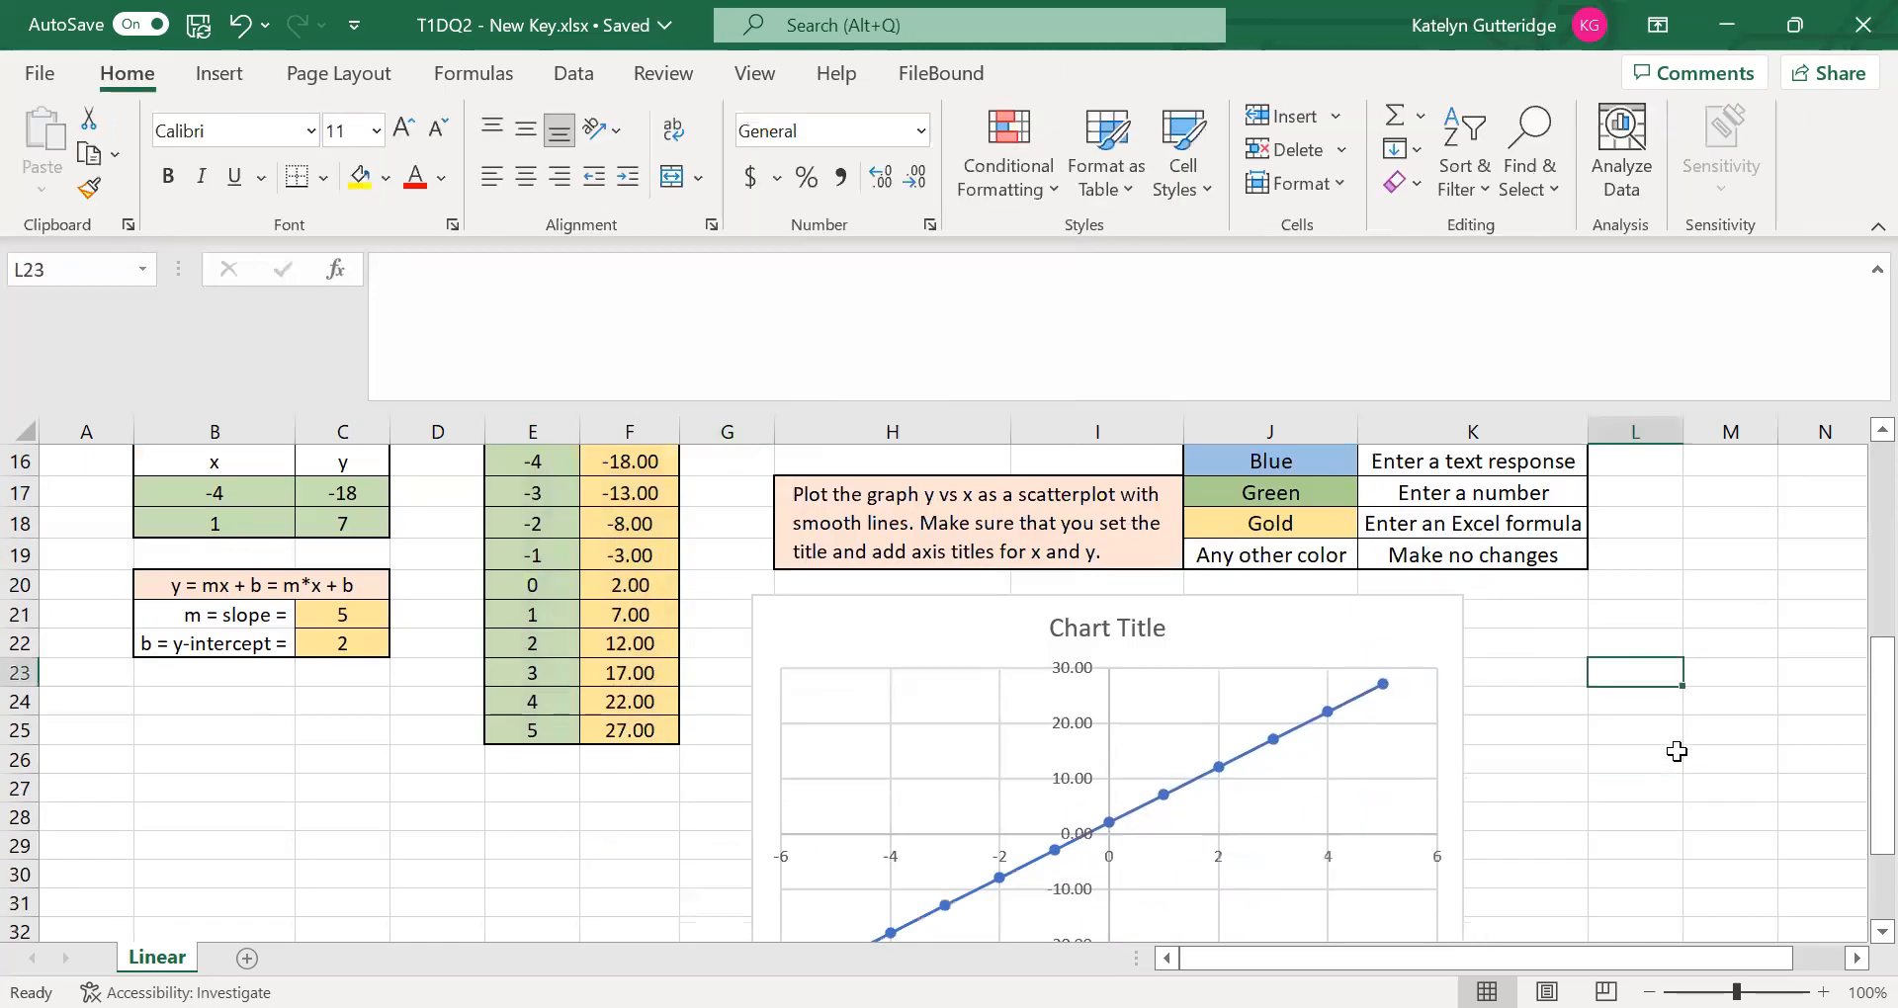
scroll(1678, 751, down, 1)
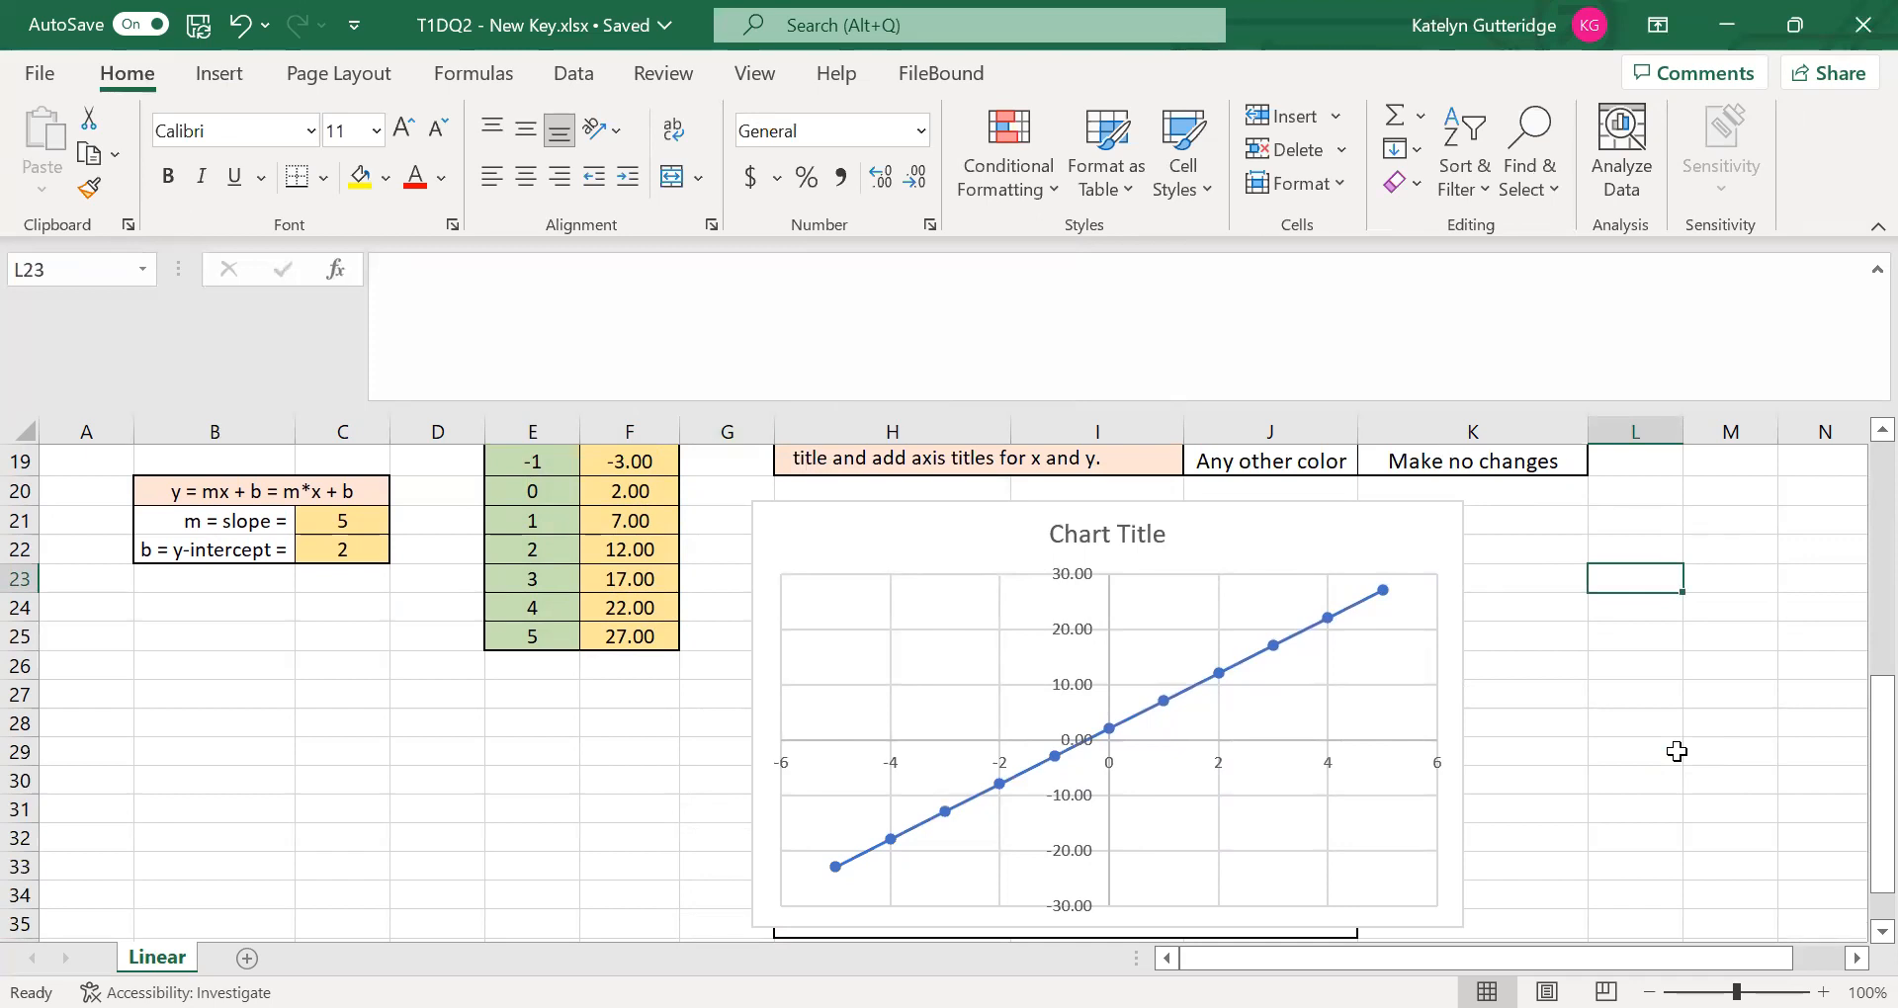
- Replace the scatter chart's placeholder title with "My Line"
click(1127, 540)
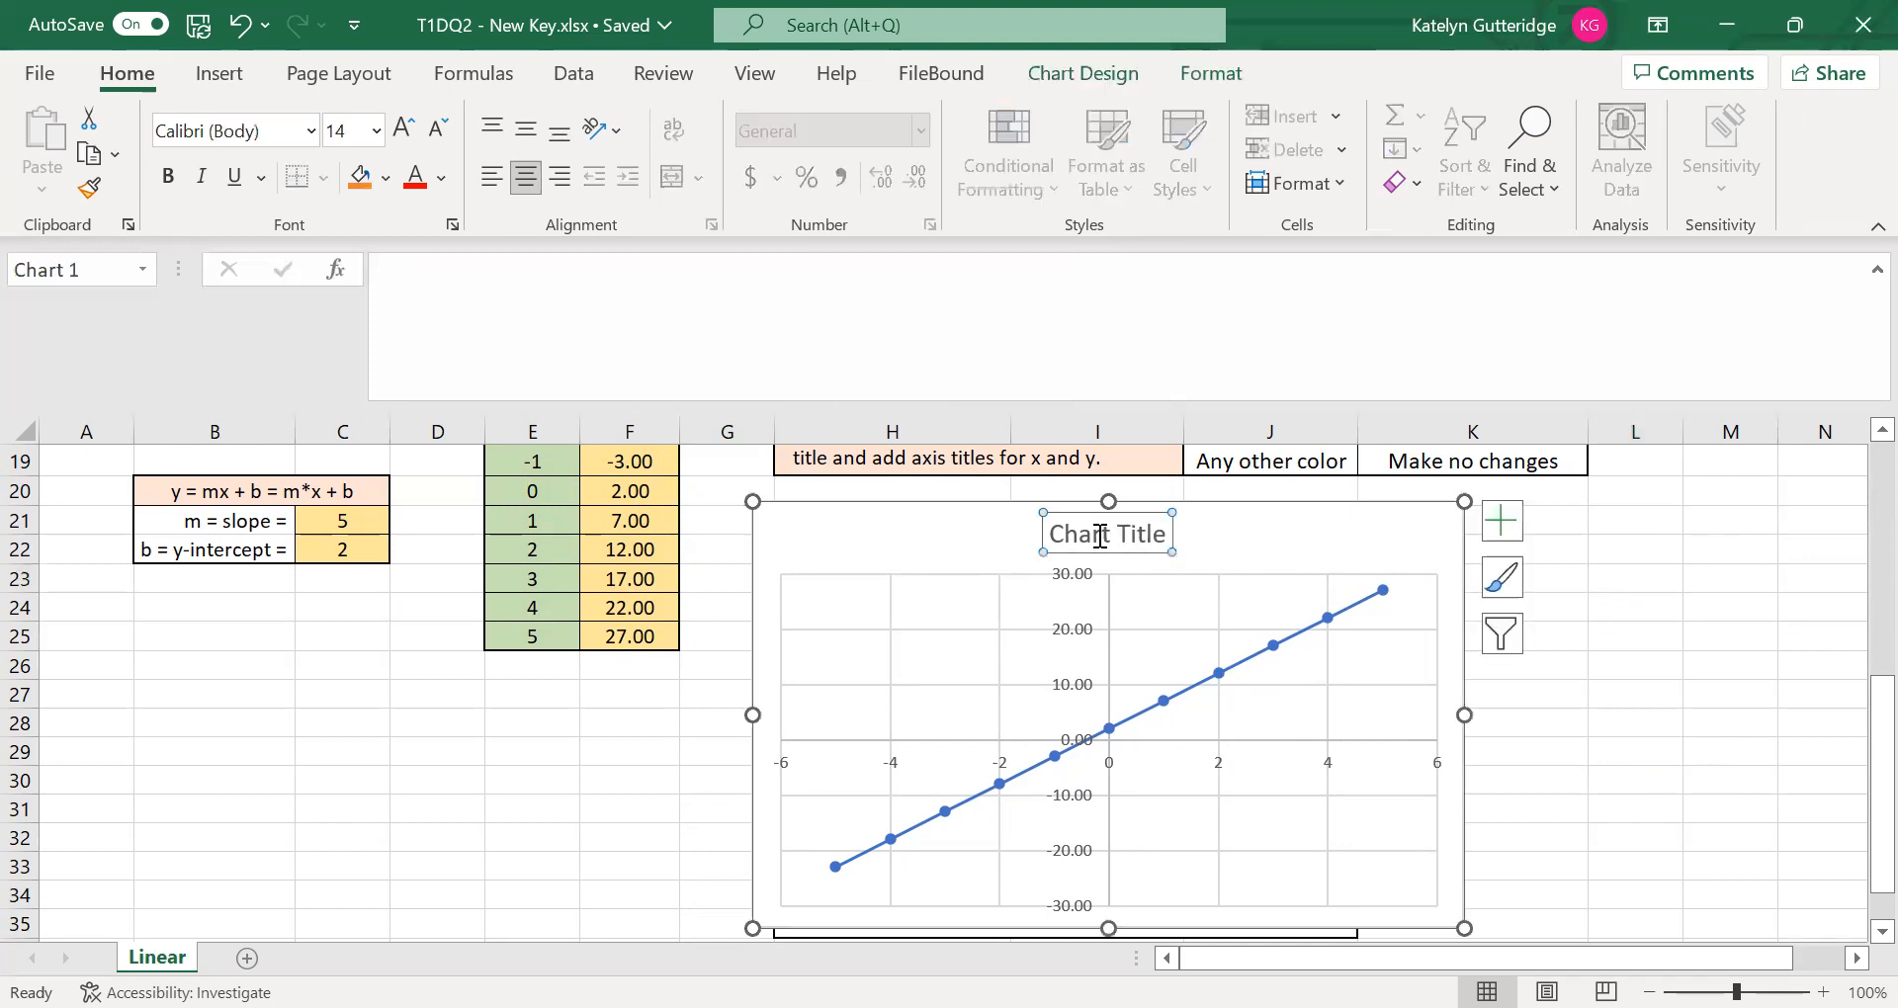
click(1124, 532)
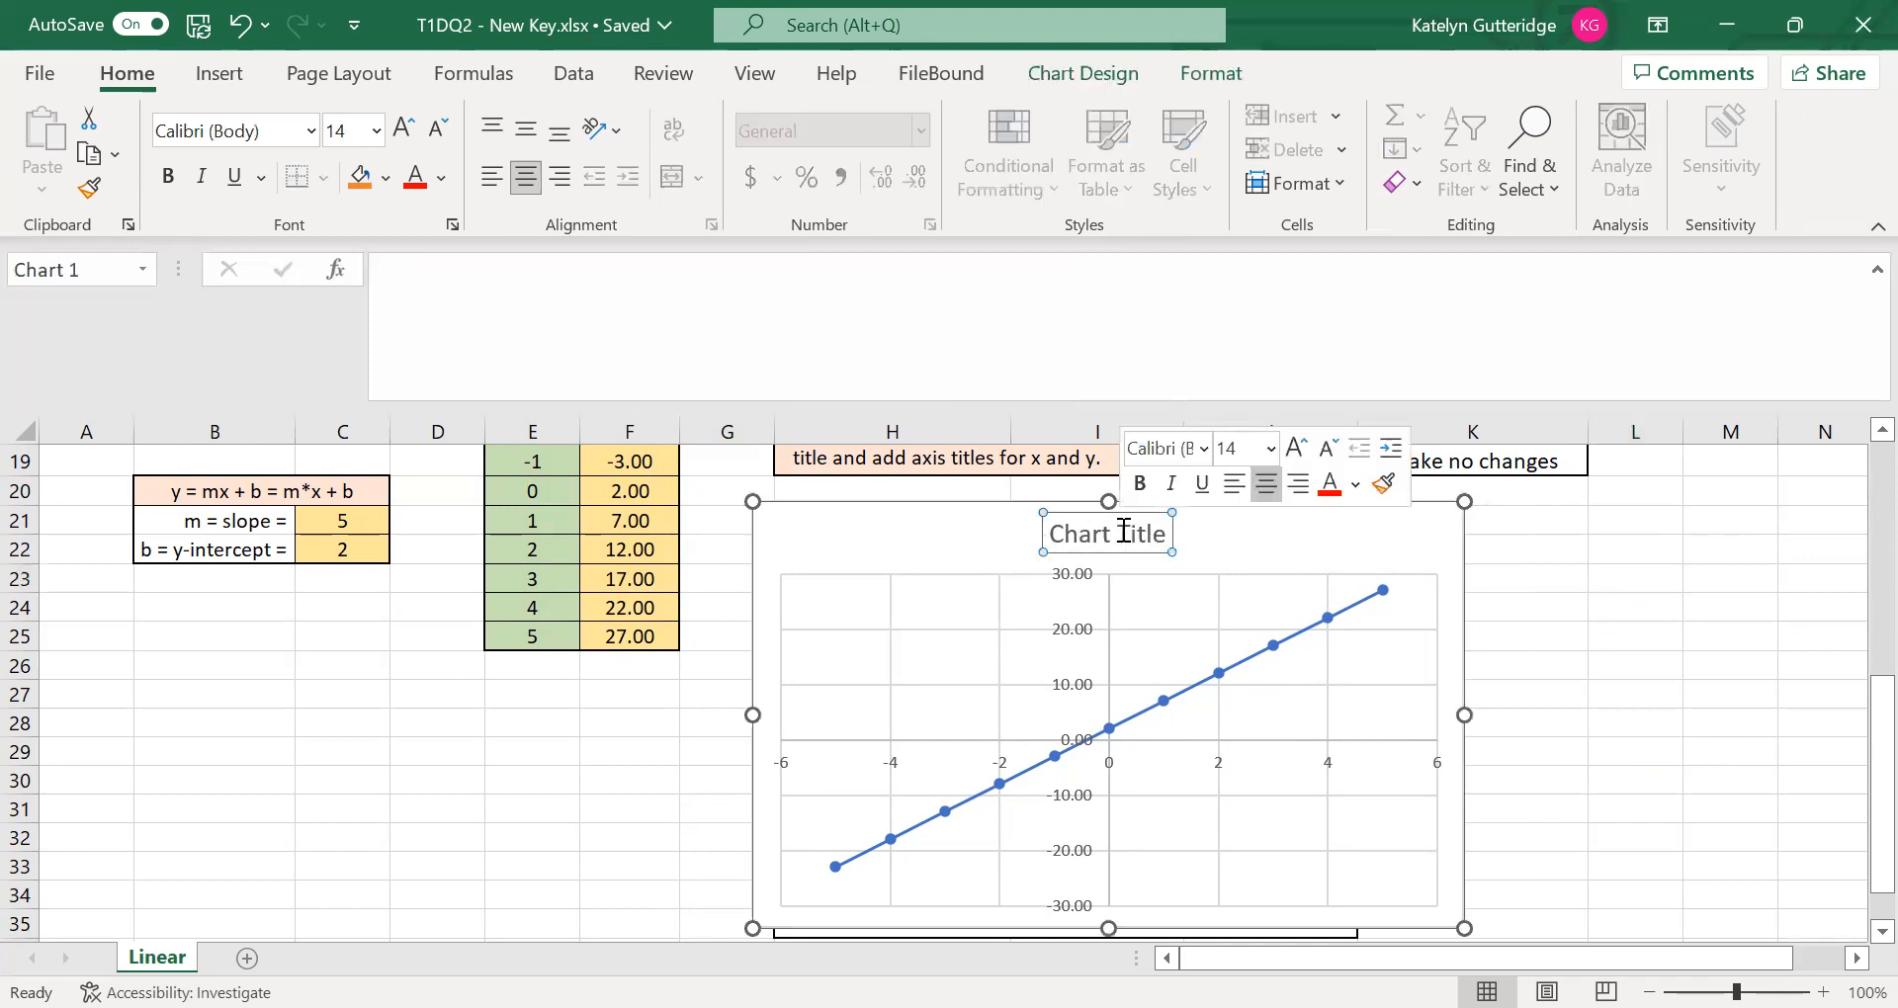
triple_click(1124, 532)
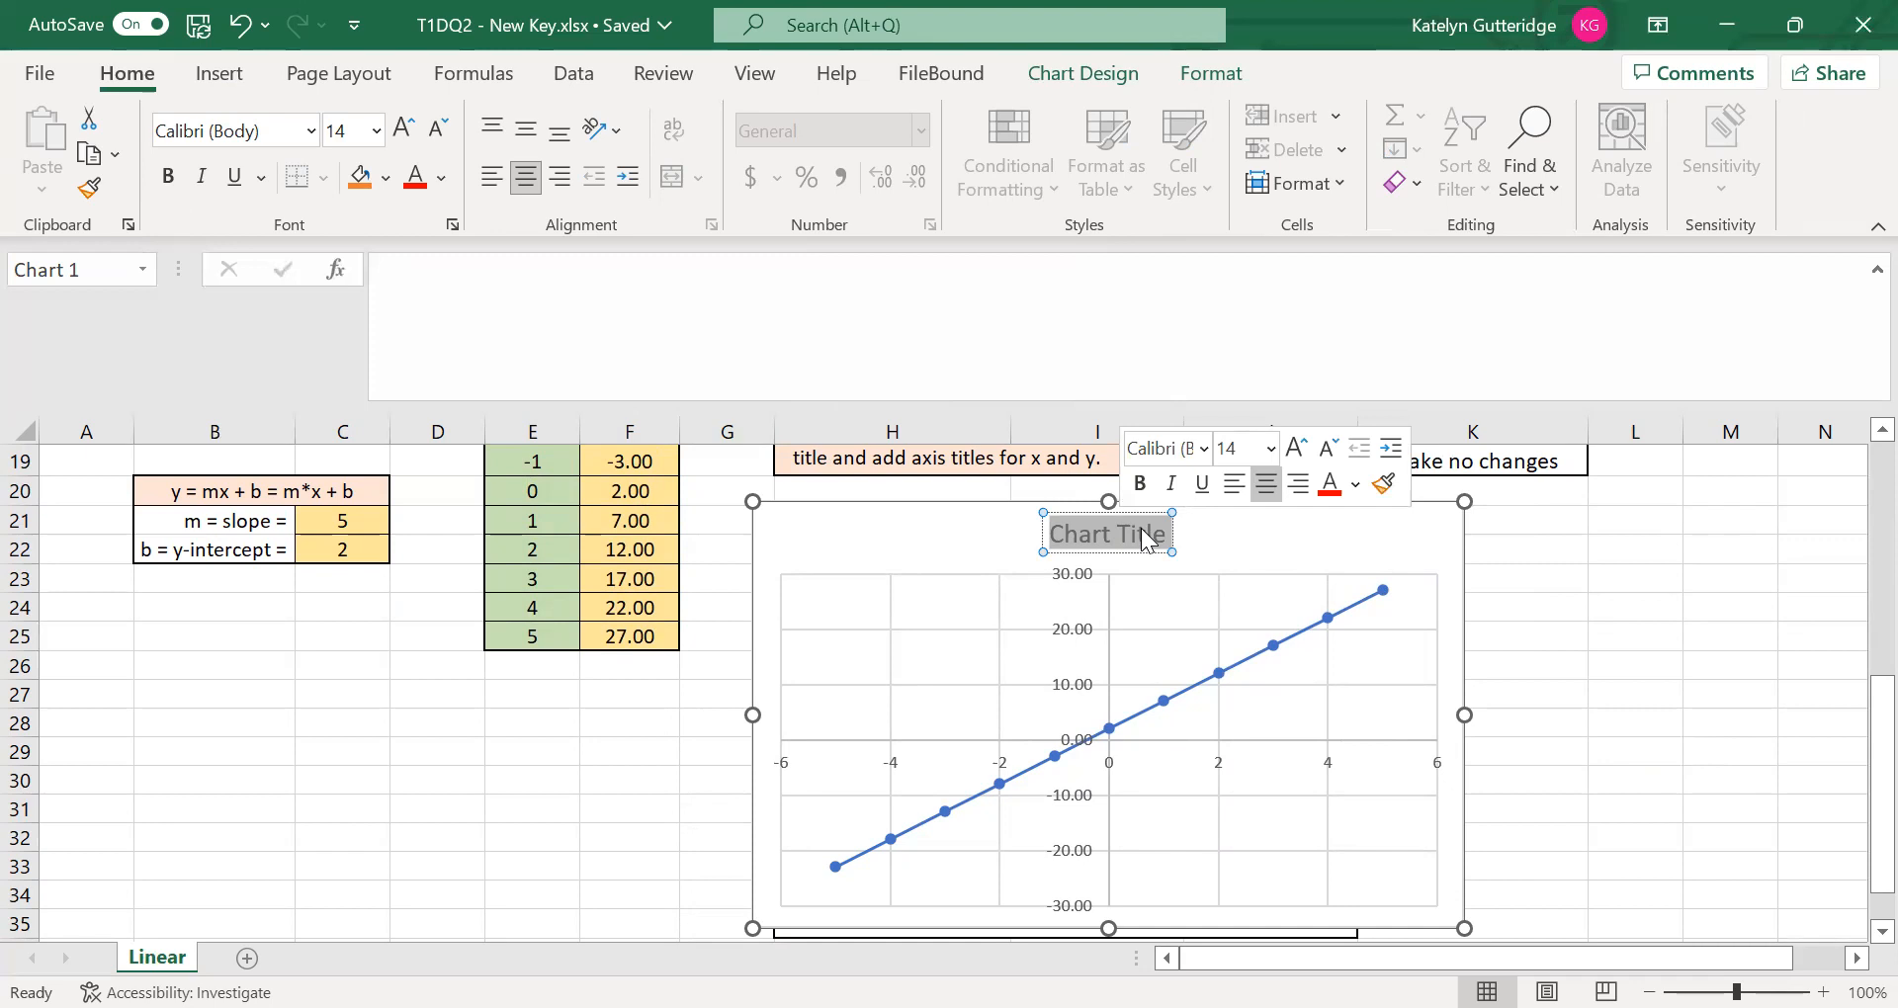
key(BackSpace)
text(Line)
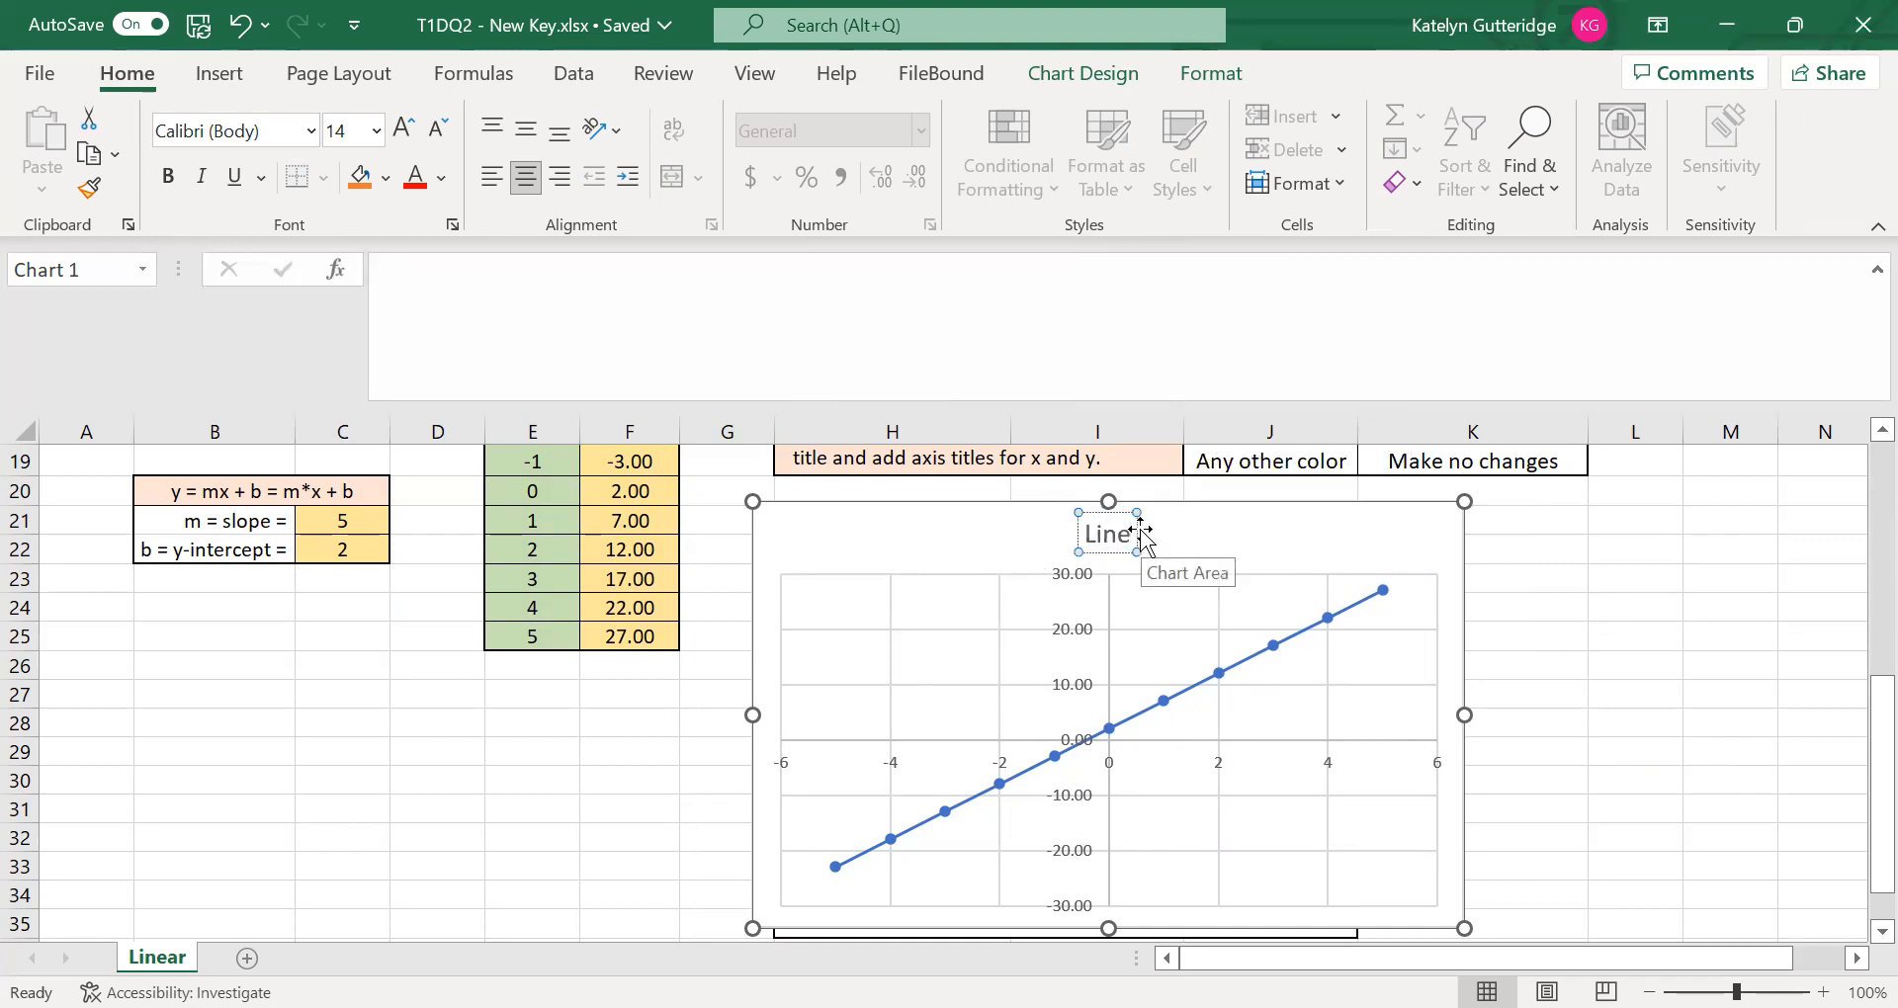
click(1085, 533)
text(My)
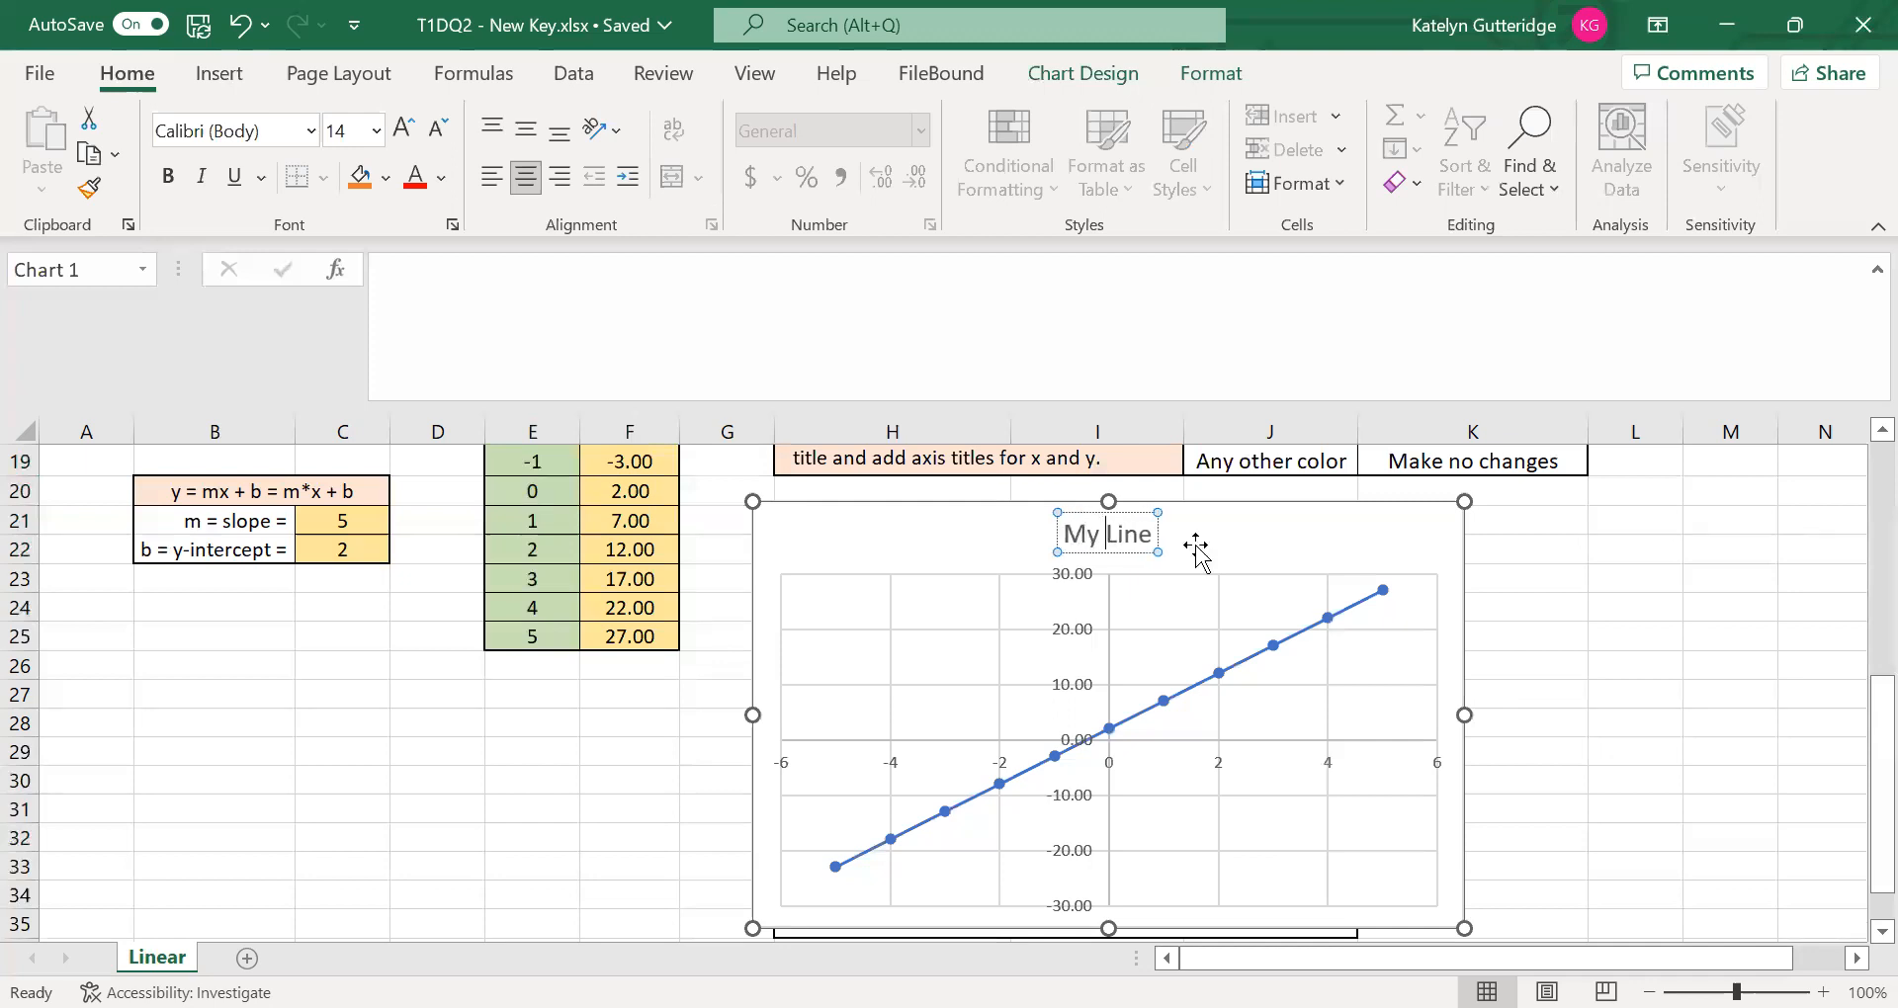
click(1273, 556)
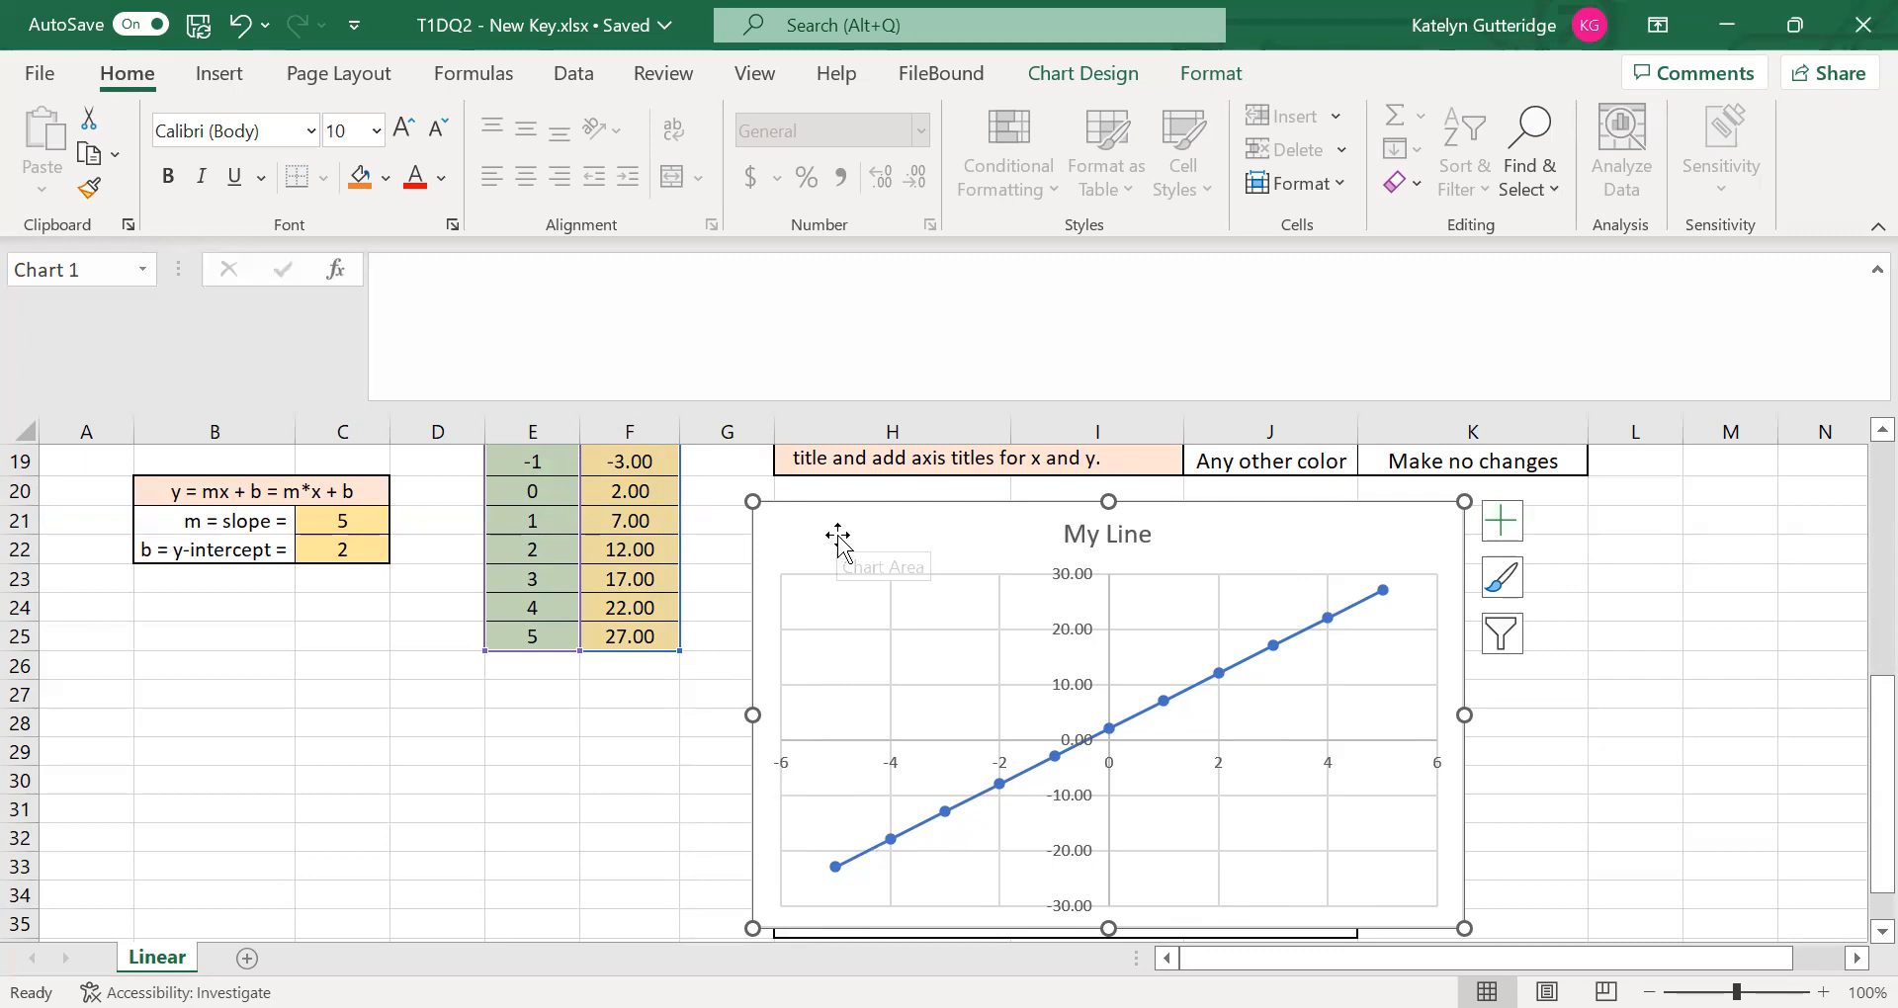
- Add primary horizontal and primary vertical axis titles to the My Line chart
click(1063, 72)
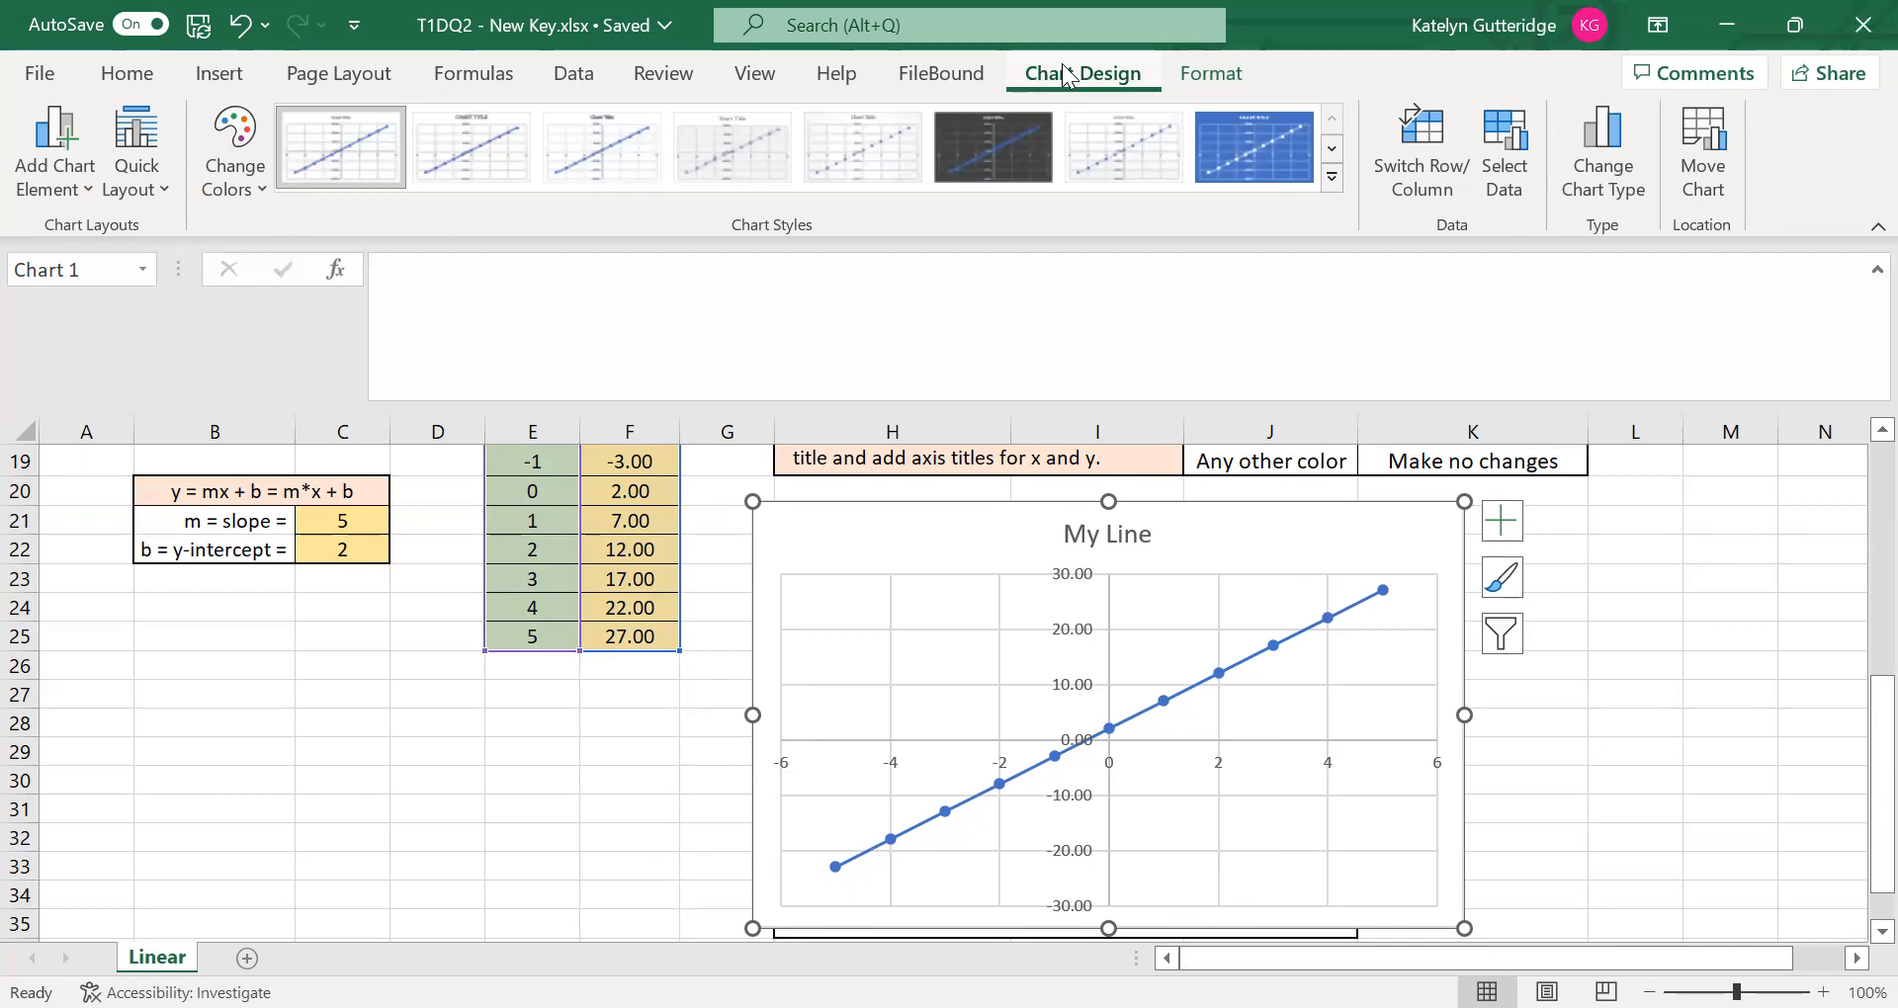
click(264, 751)
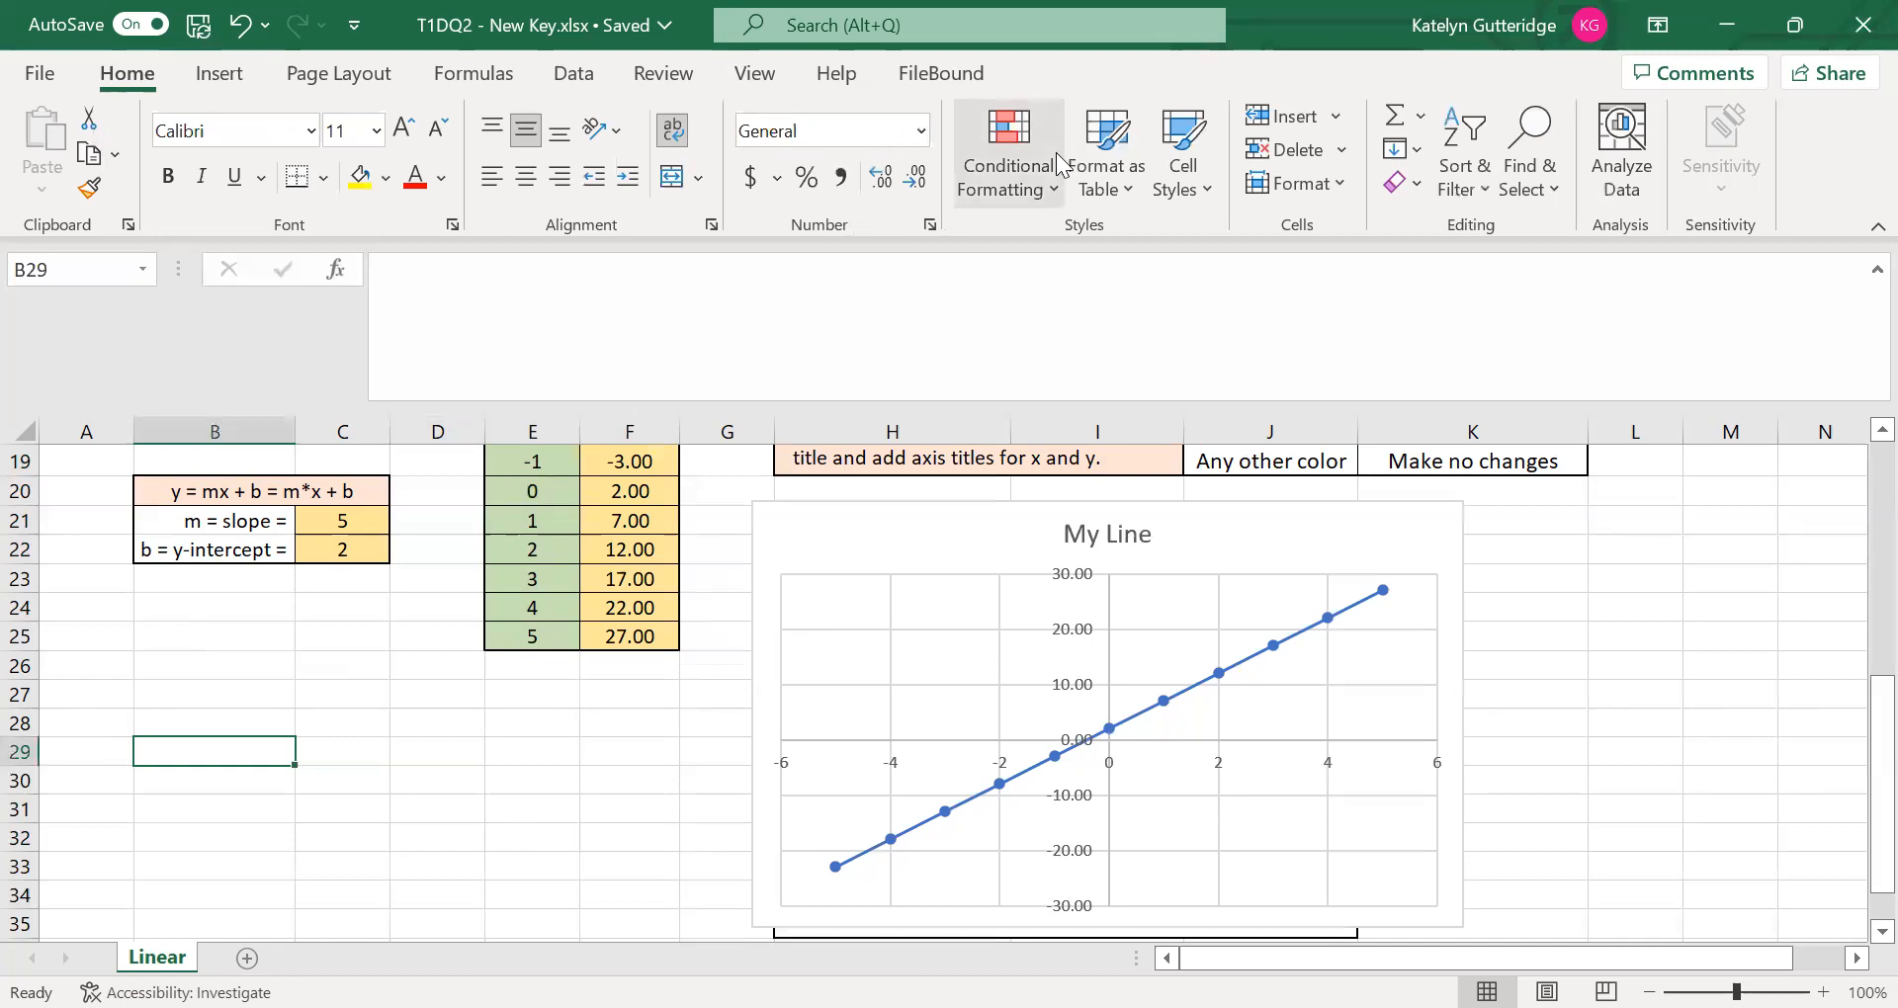
click(875, 531)
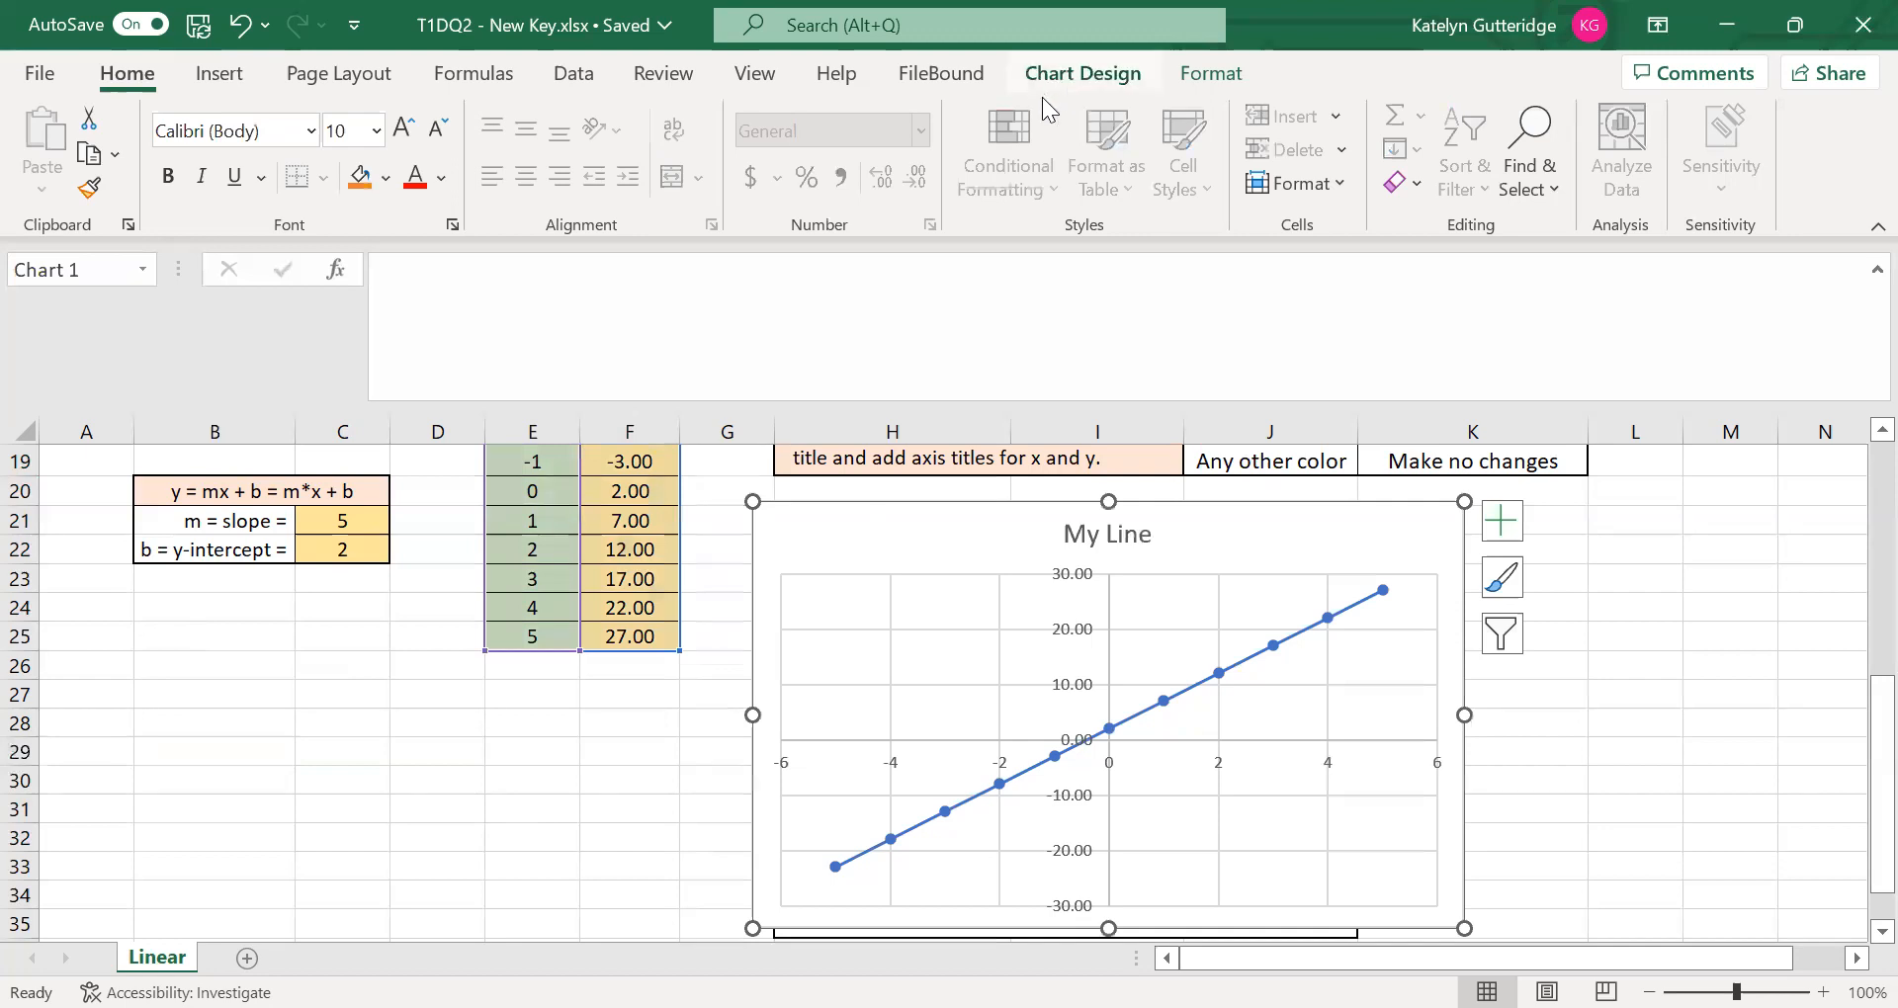
click(1109, 71)
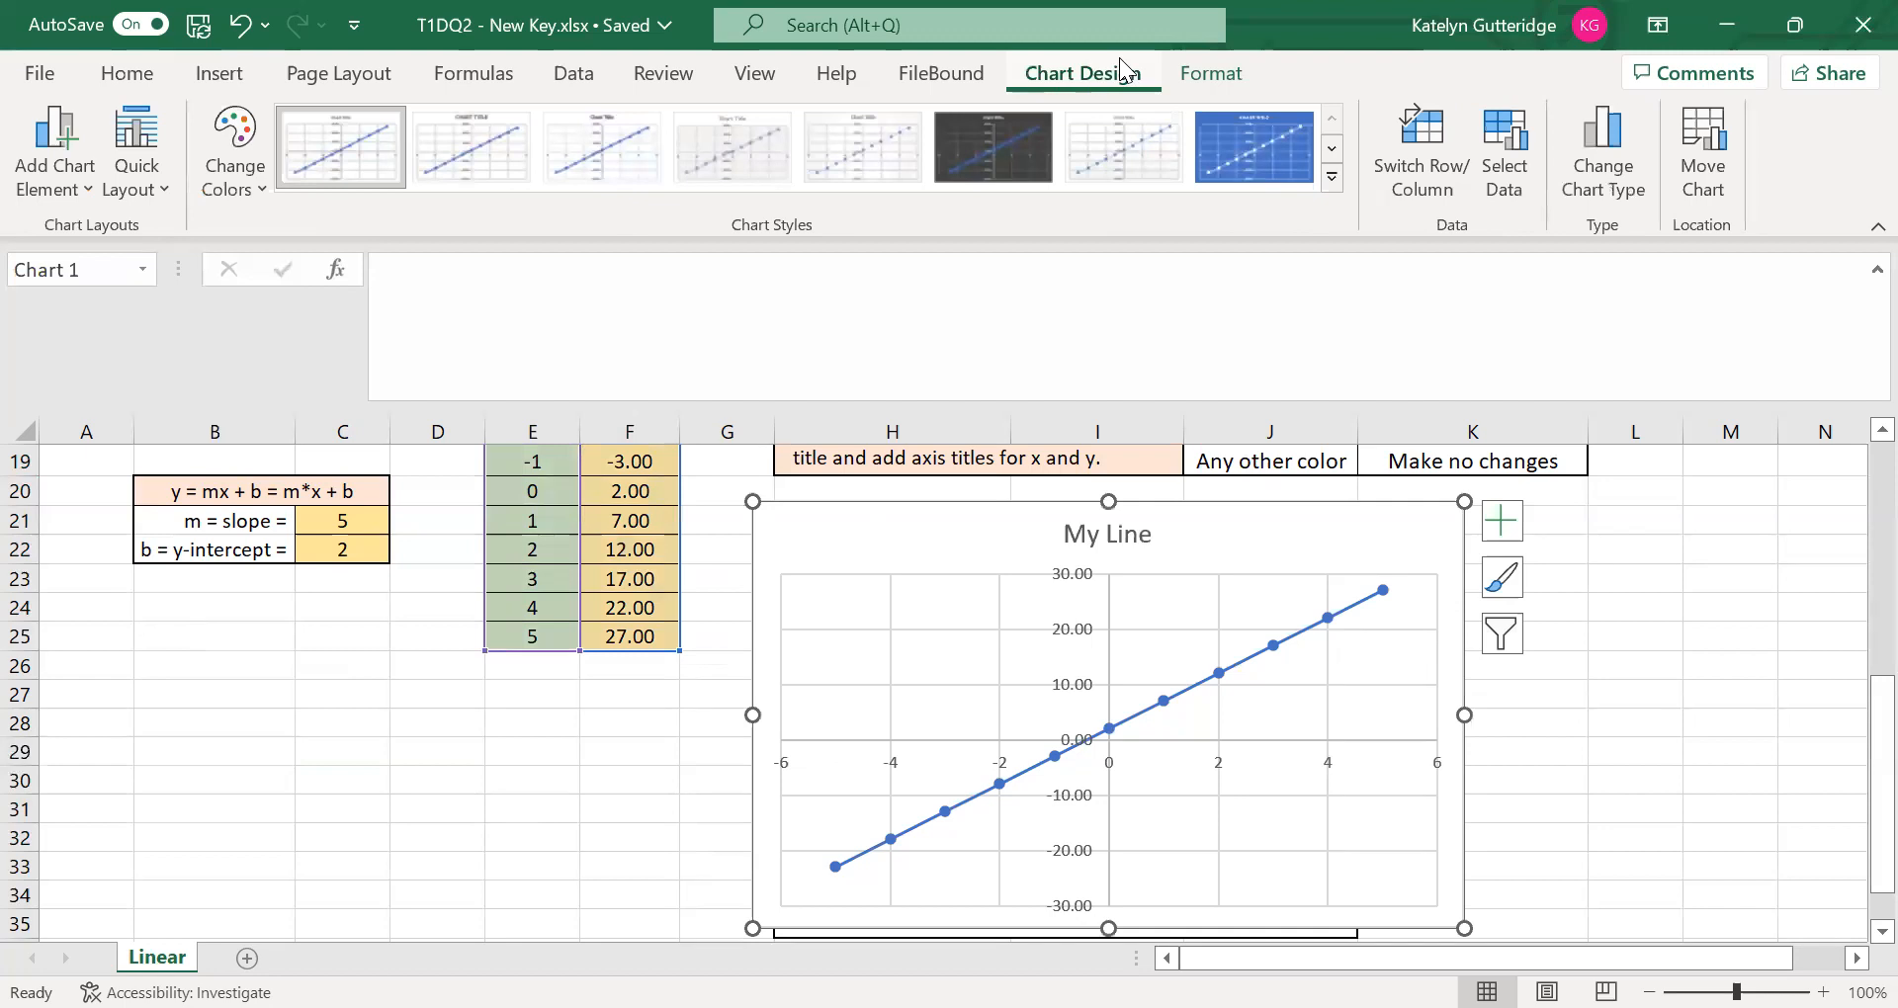
click(77, 166)
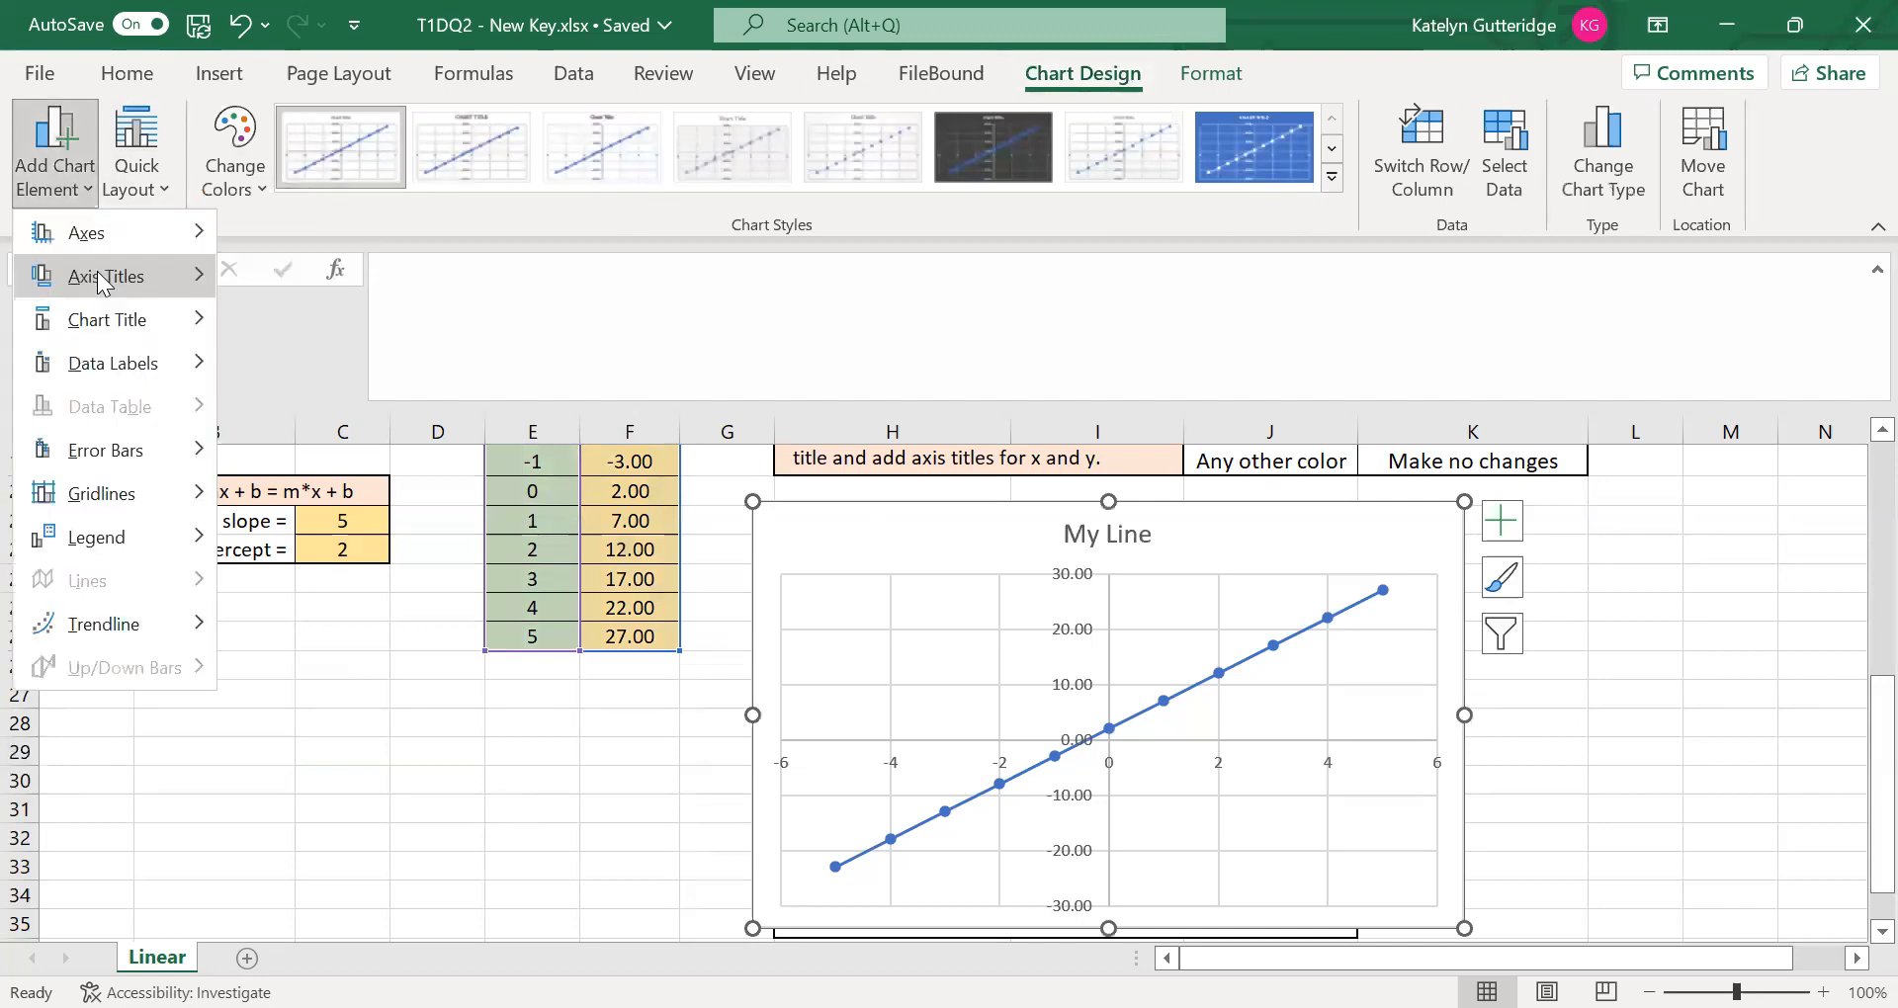
mouse_move(100, 281)
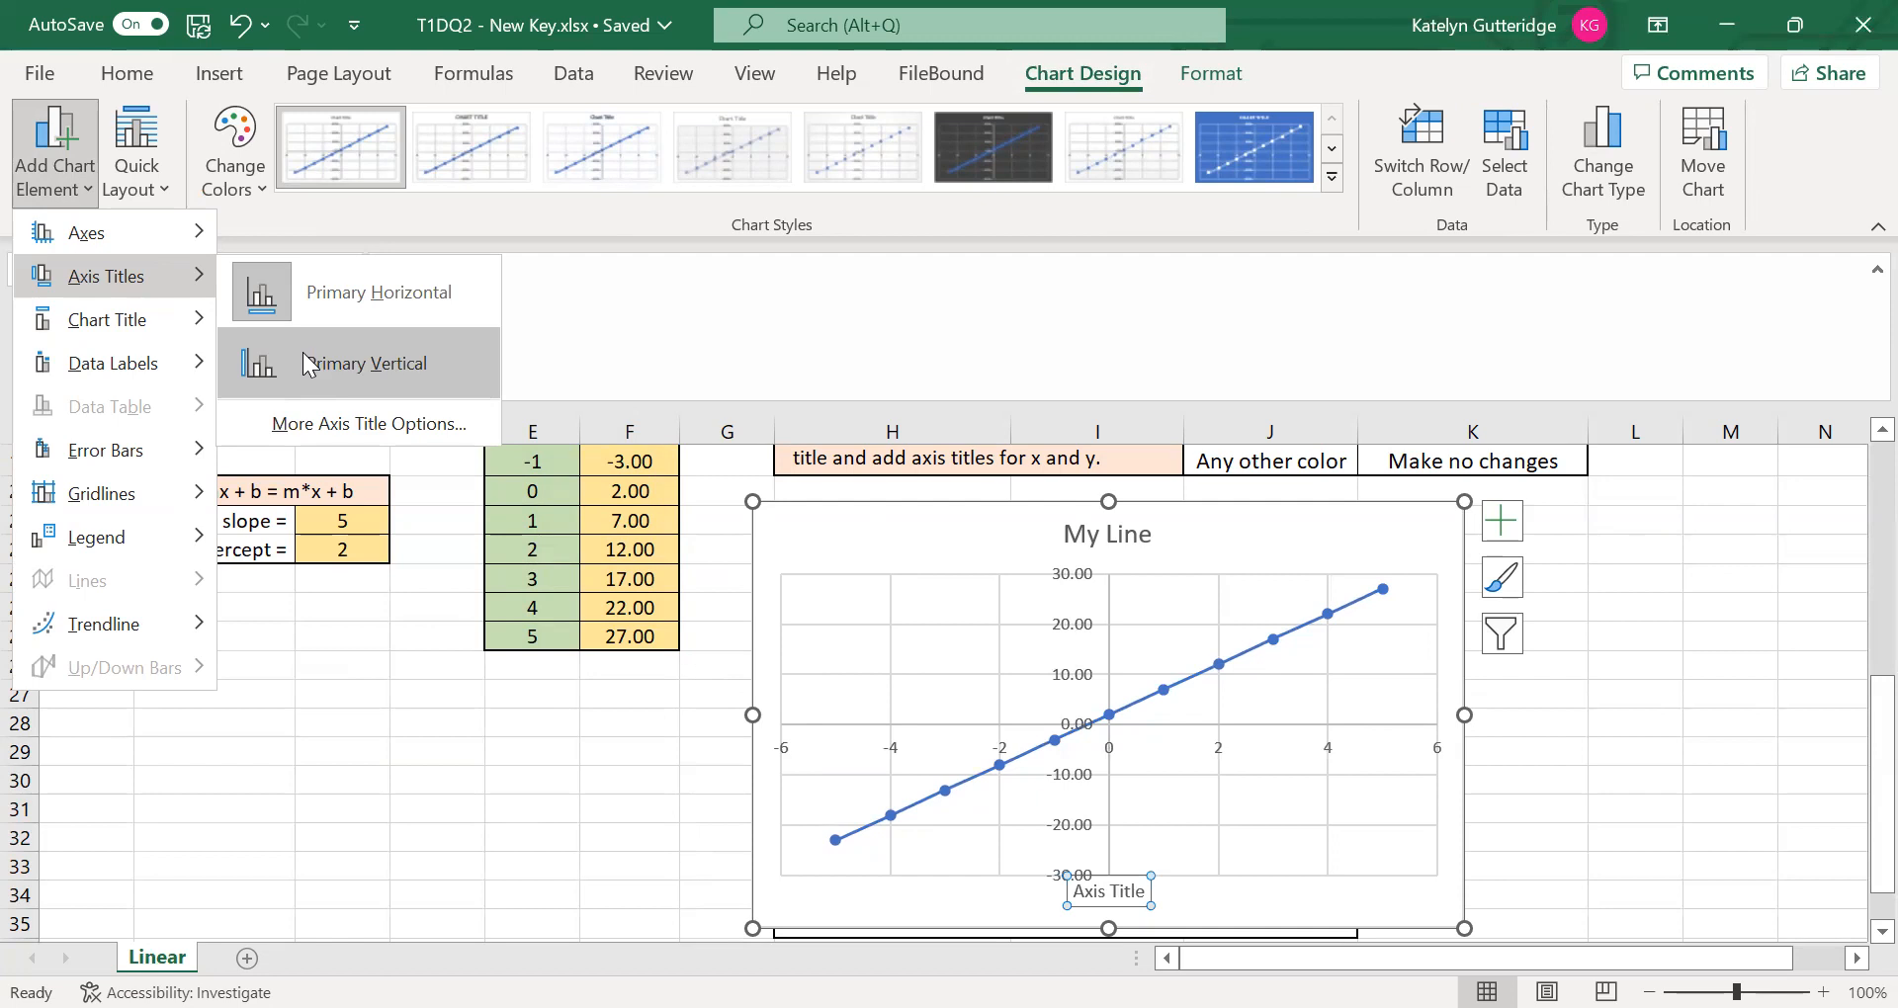
click(311, 364)
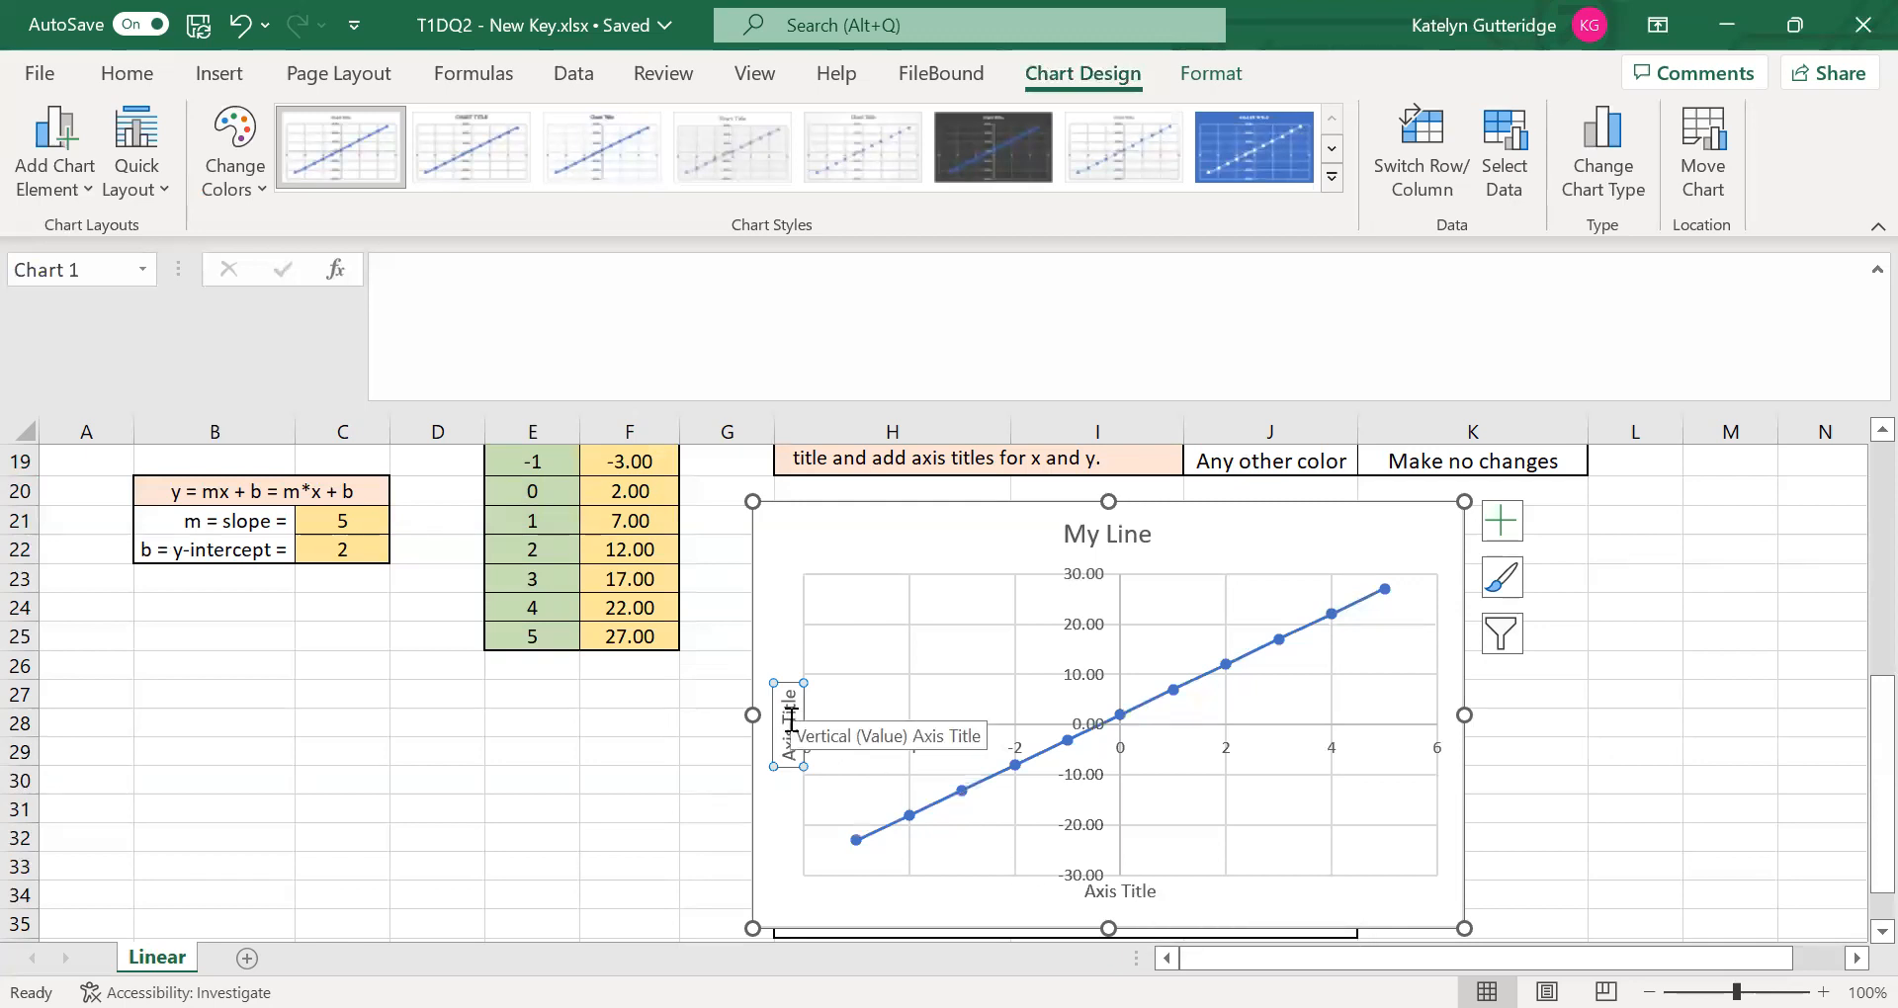
- Change the vertical axis title of the chart to "y-values"
double_click(791, 720)
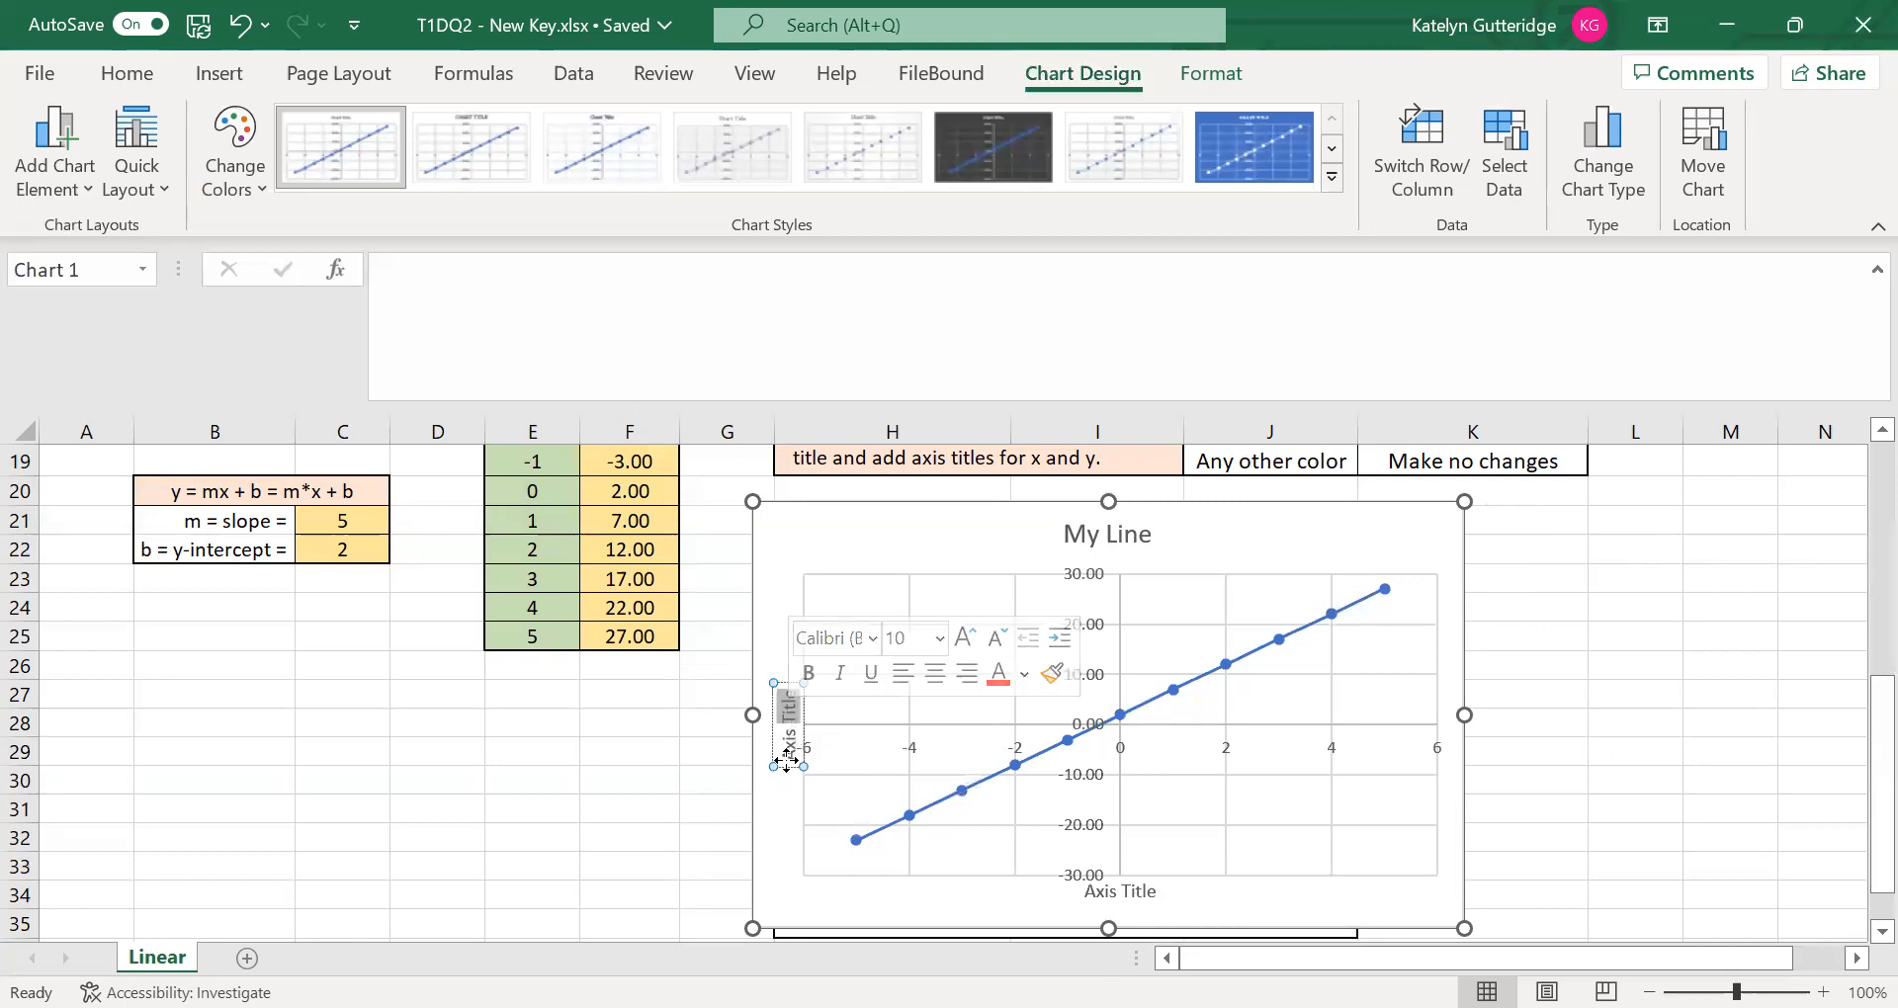
key(BackSpace)
key(BackSpace)
key(BackSpace)
key(BackSpace)
key(BackSpace)
key(BackSpace)
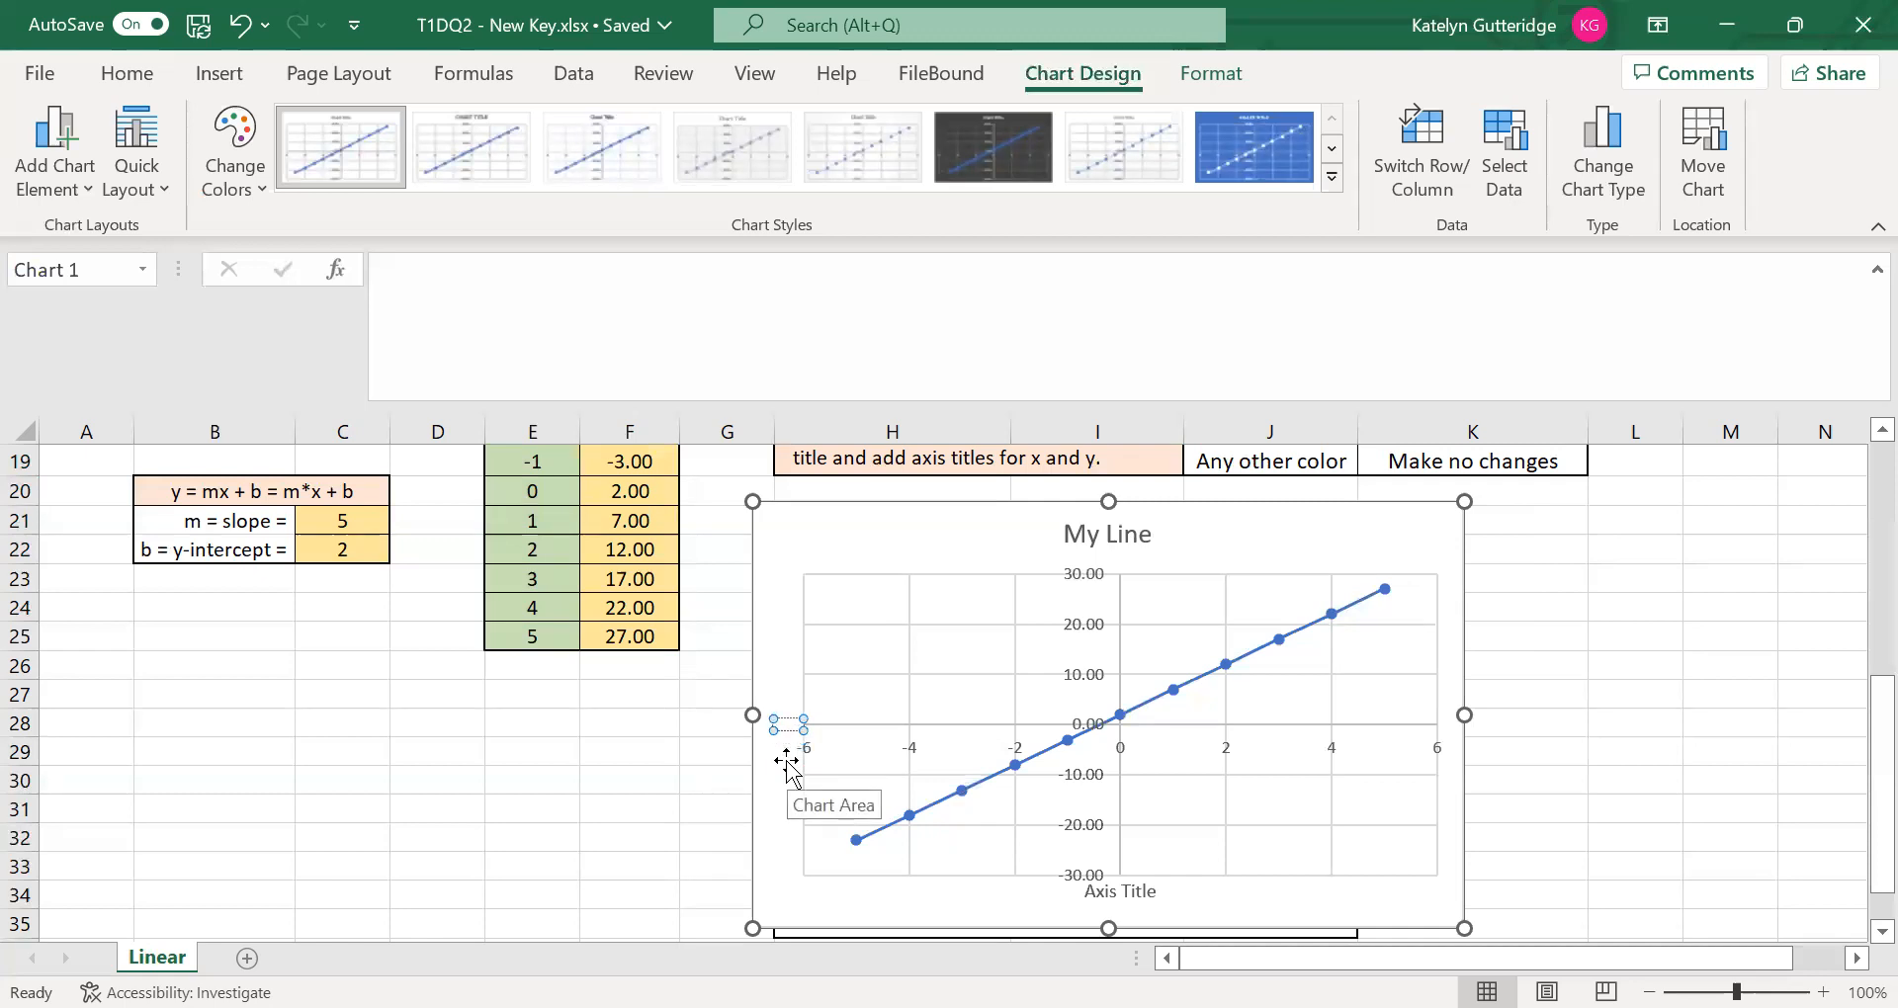
text(y-values)
- Change the horizontal axis title to "x-values" and close the axis title formatting options
double_click(1132, 892)
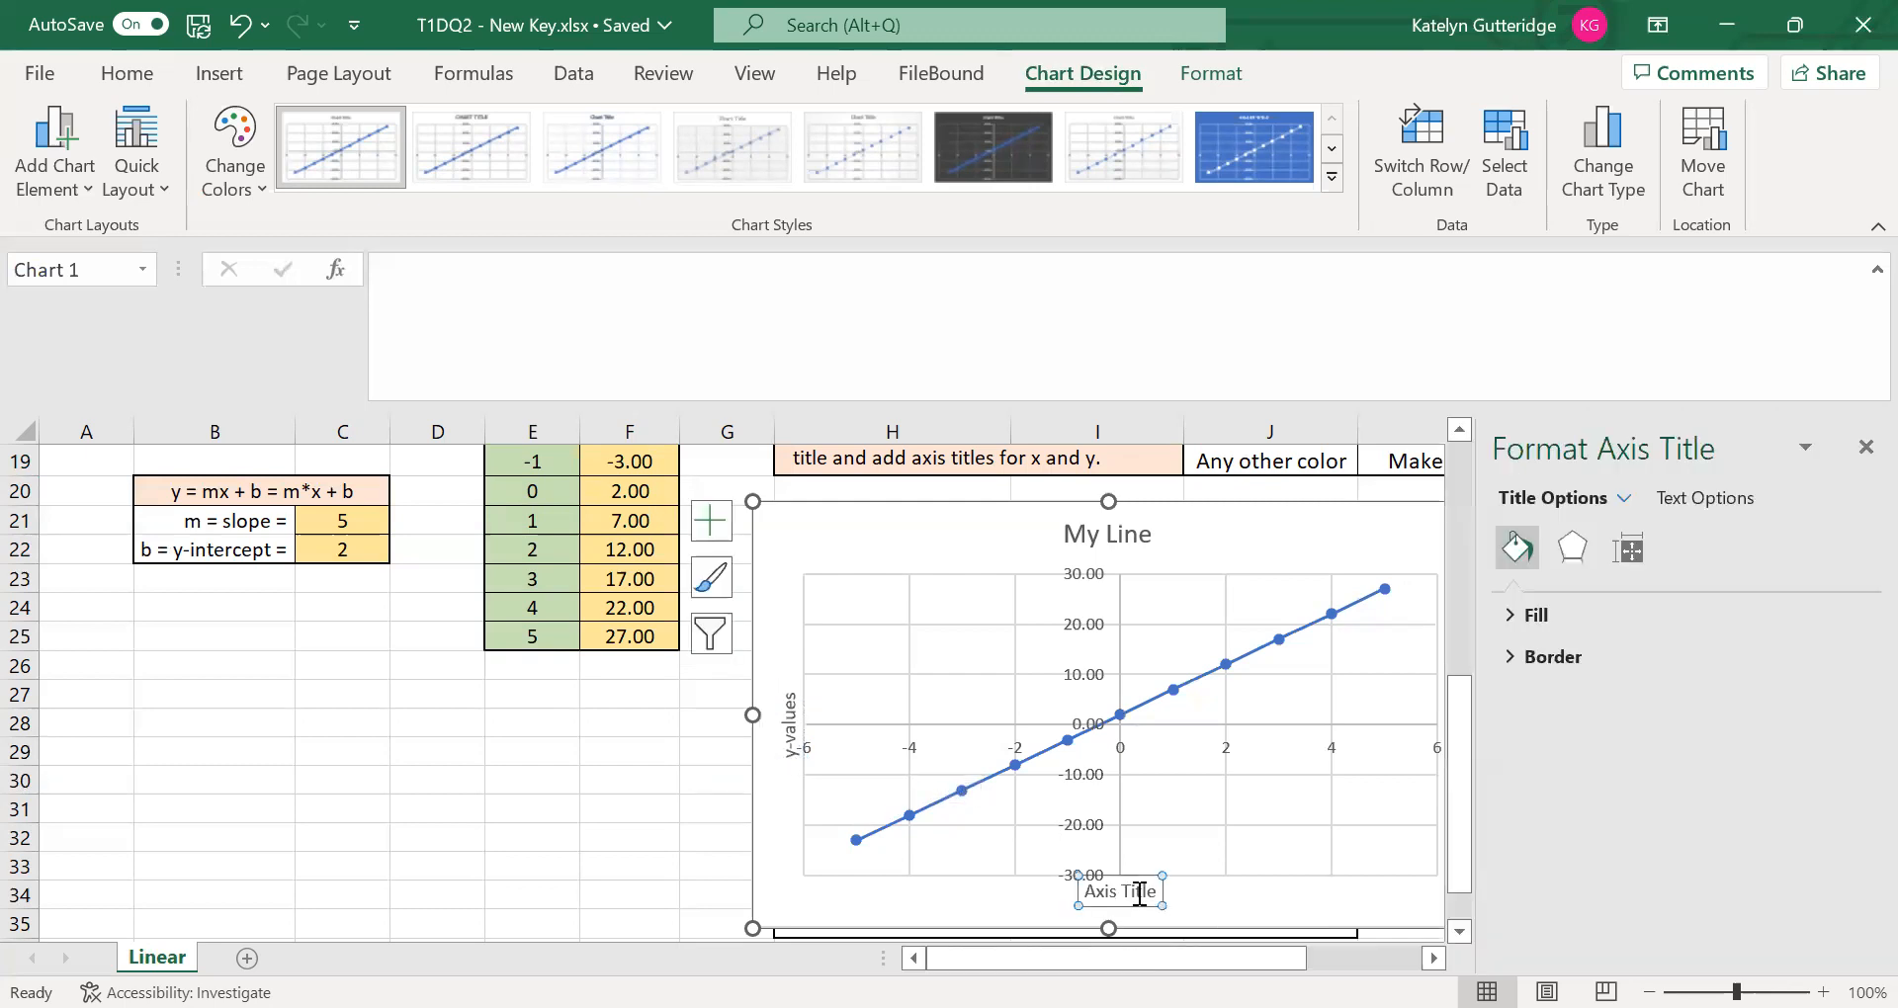
double_click(1137, 893)
key(BackSpace)
key(BackSpace)
key(BackSpace)
key(BackSpace)
key(BackSpace)
key(BackSpace)
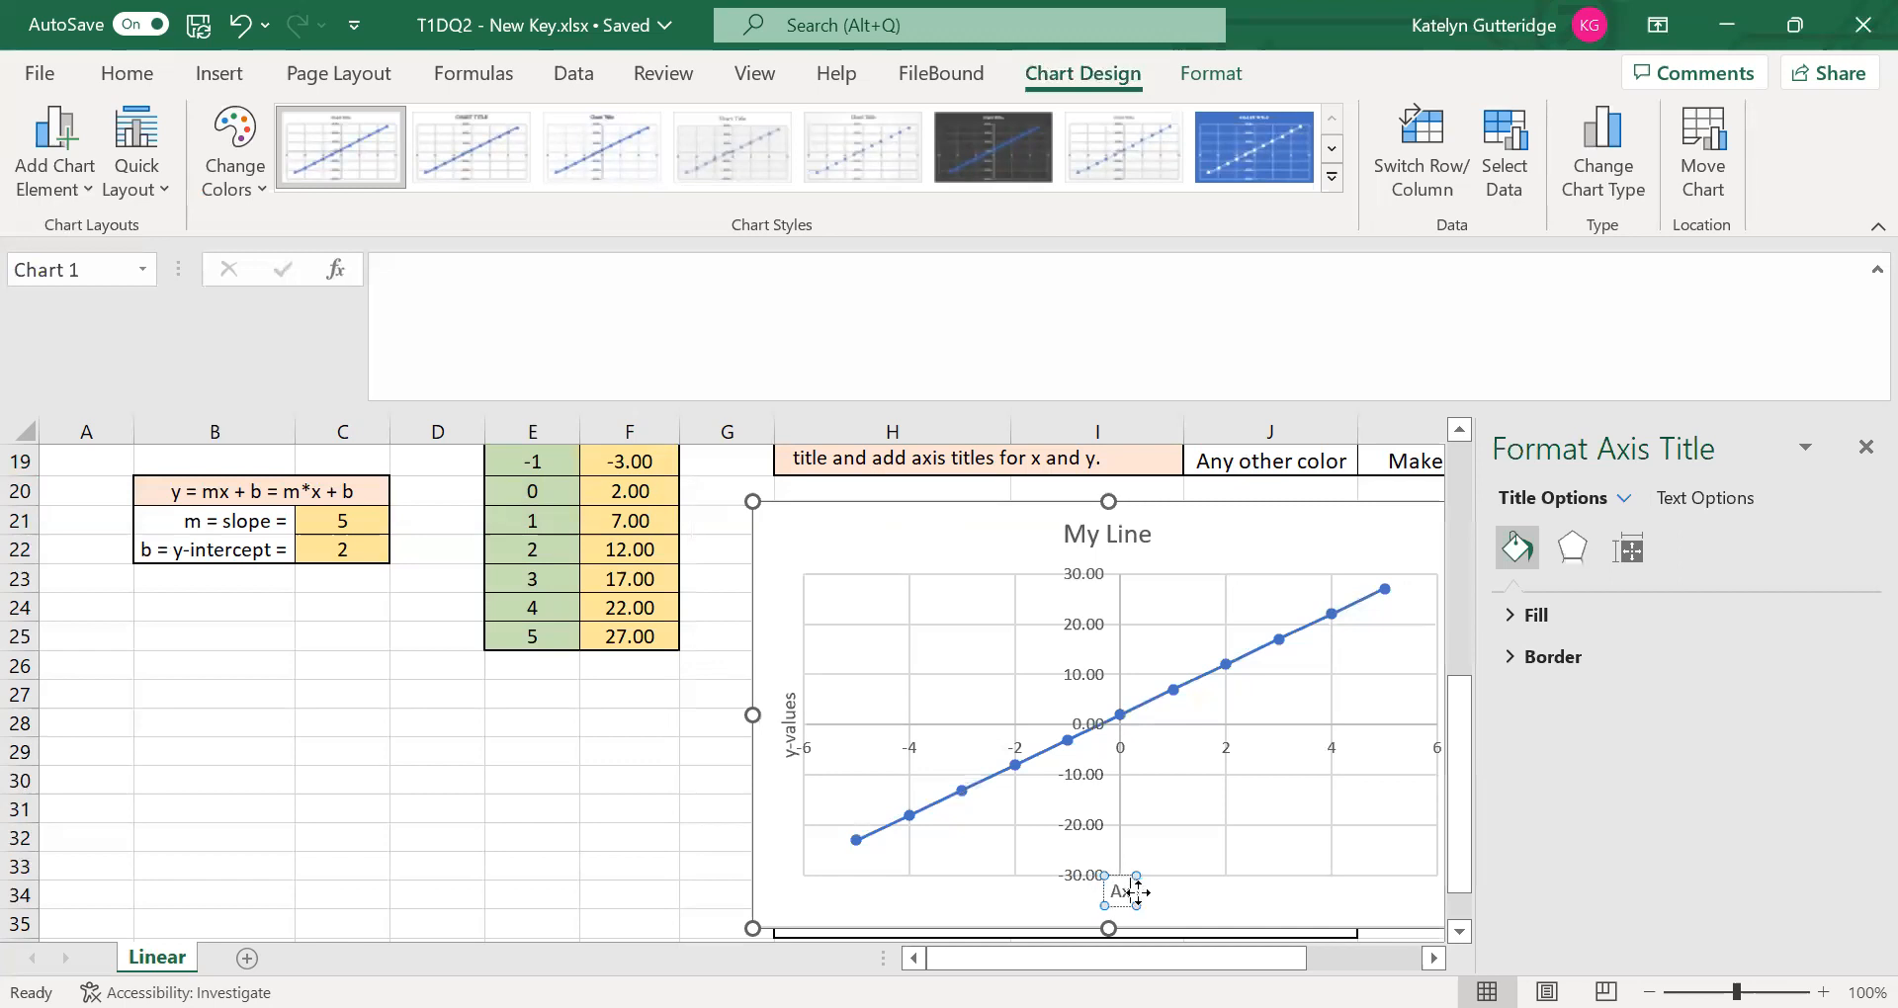
text(x-values)
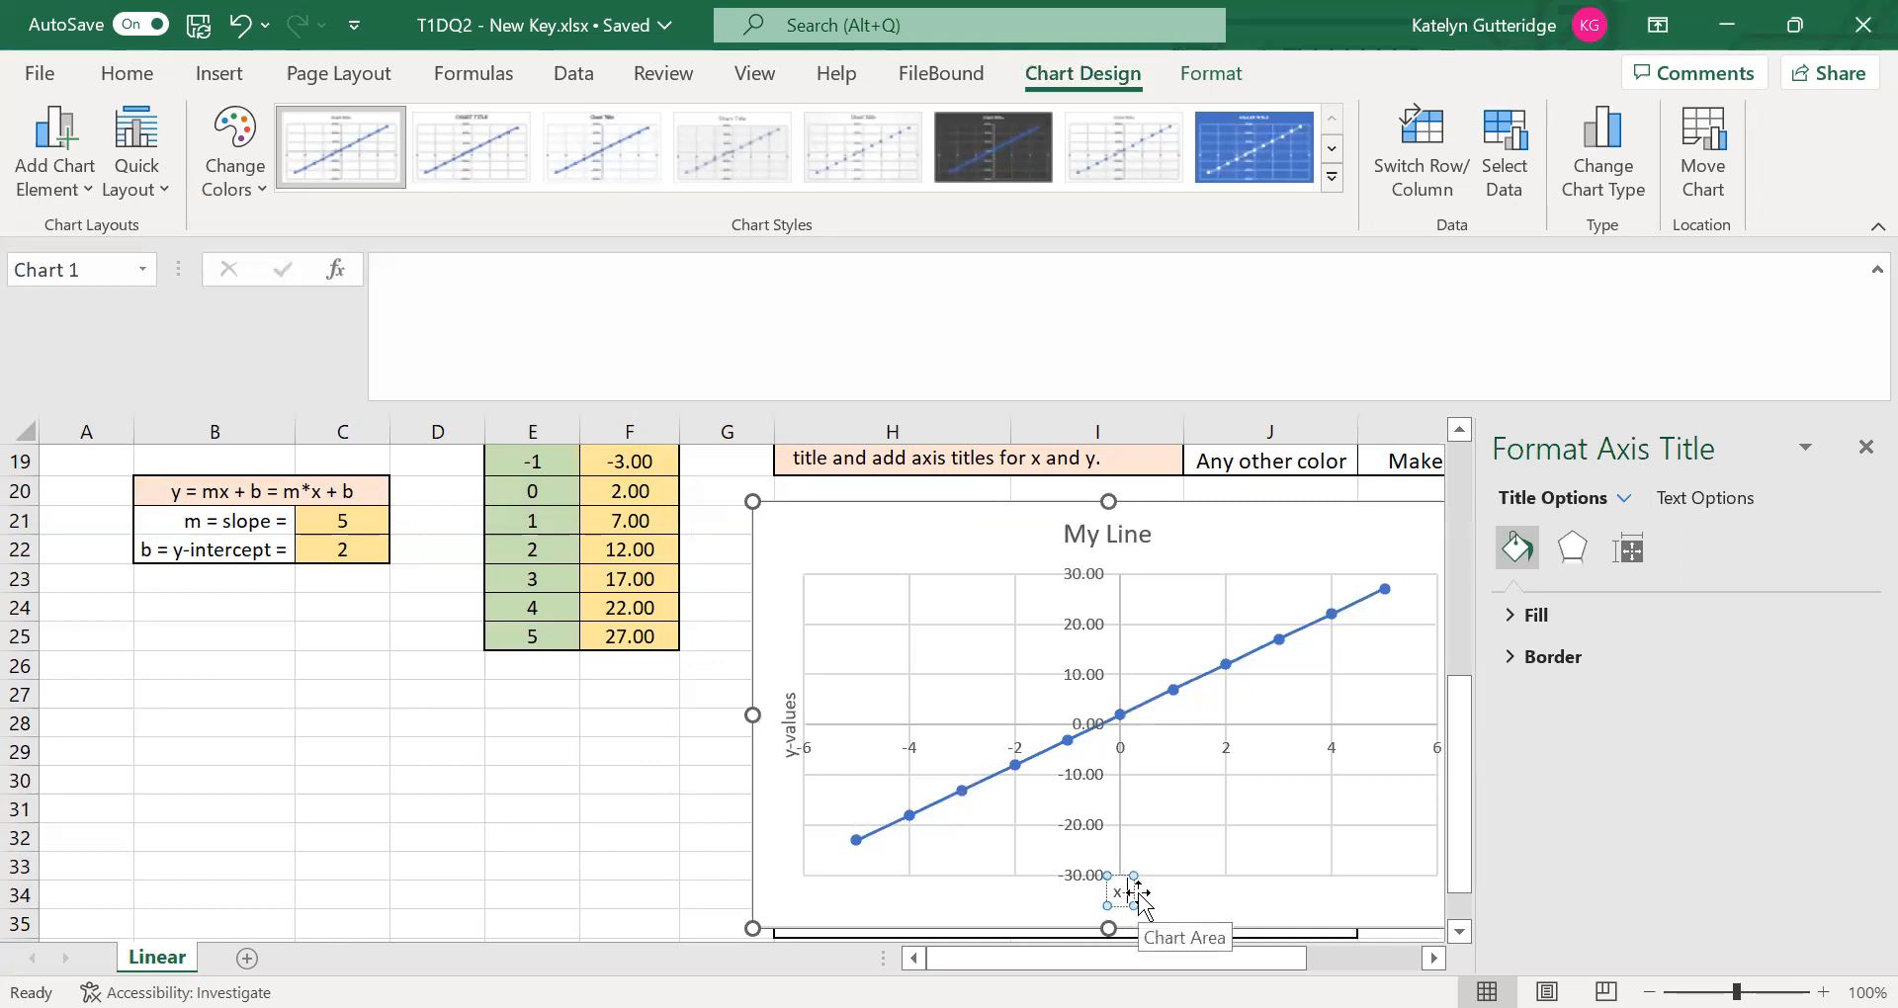
click(1866, 447)
click(1636, 696)
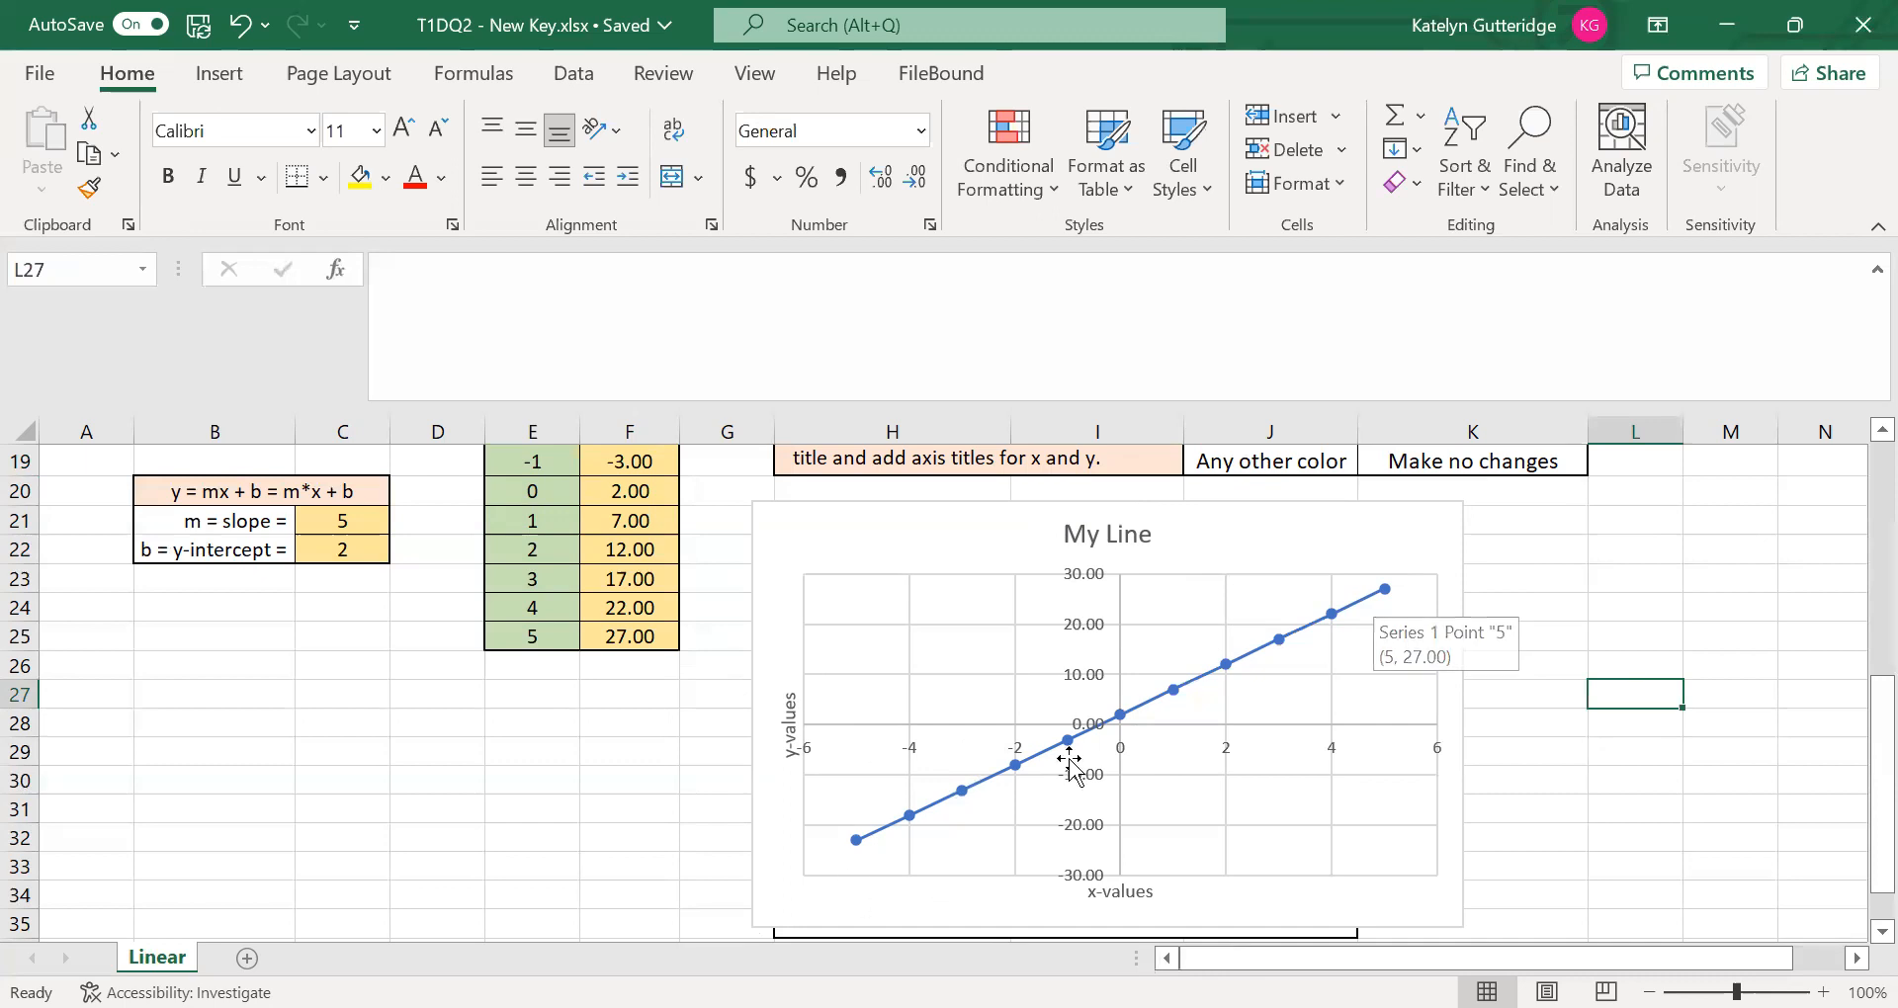
- Zoom the worksheet out to 70% and review the line's points, the x and y table and the chart together
click(1649, 992)
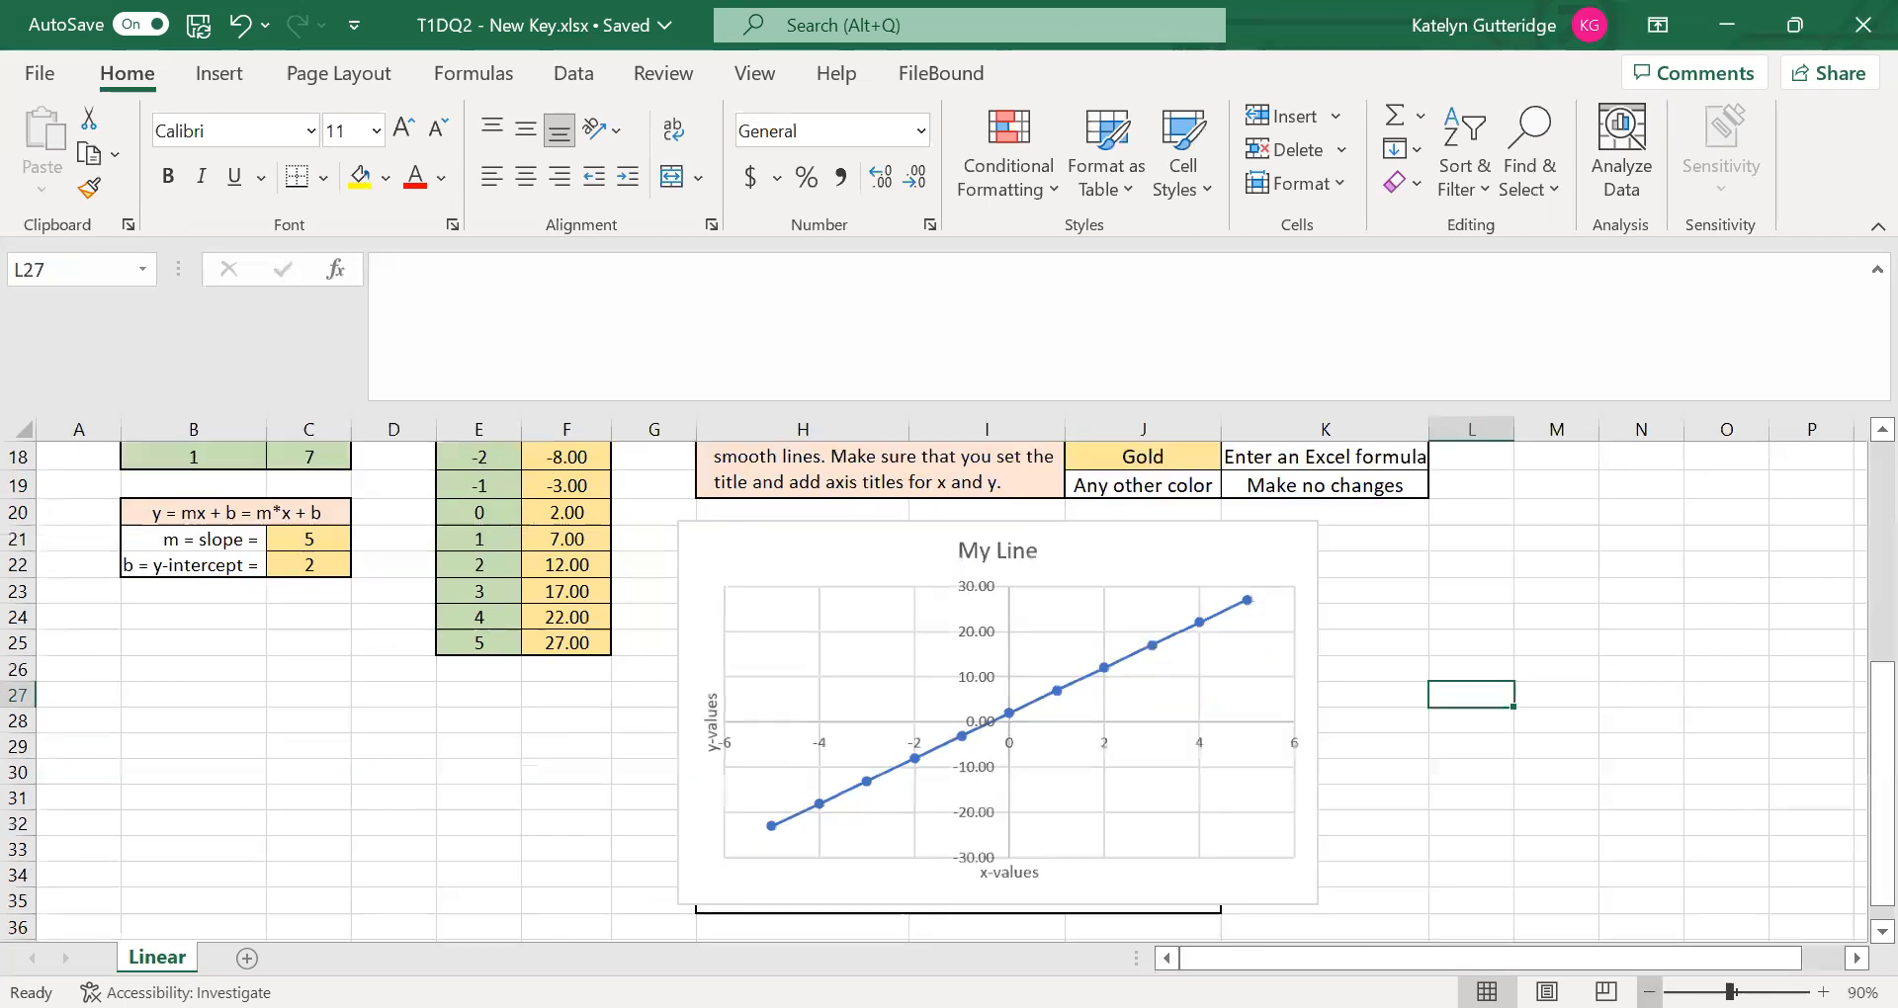
click(1649, 991)
click(1649, 991)
scroll(477, 656, up, 2)
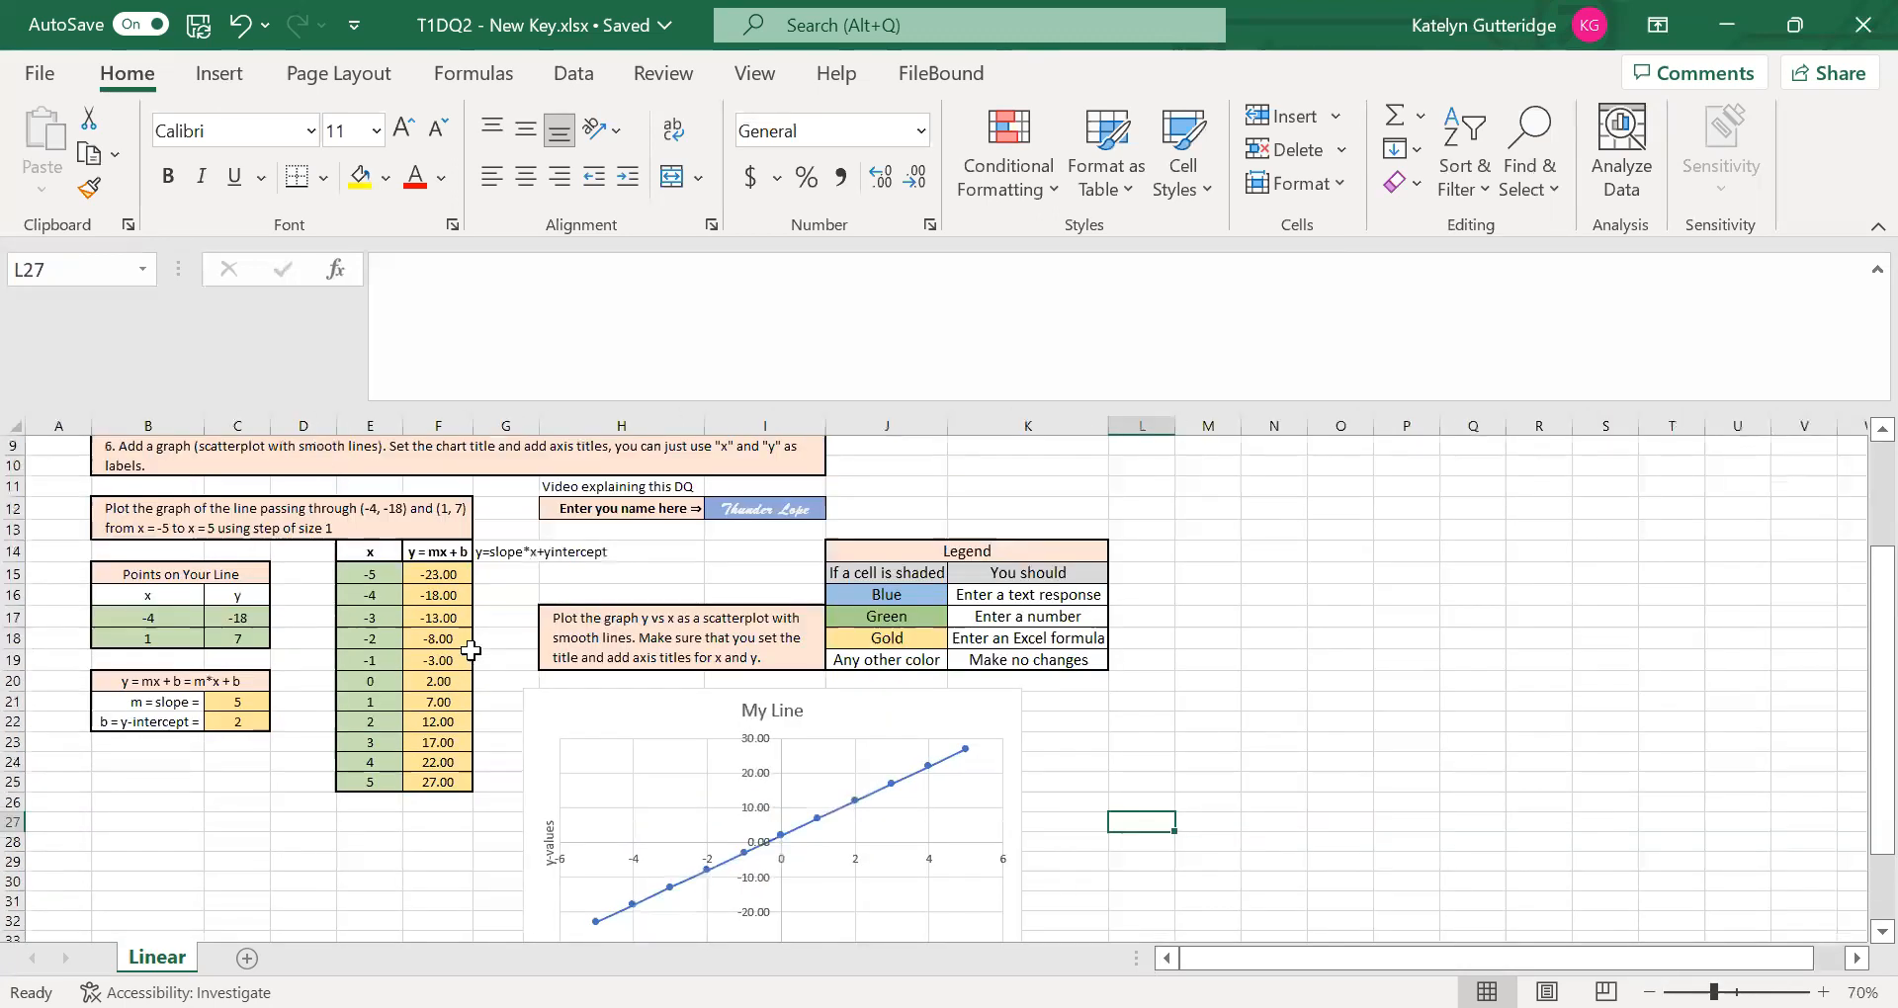